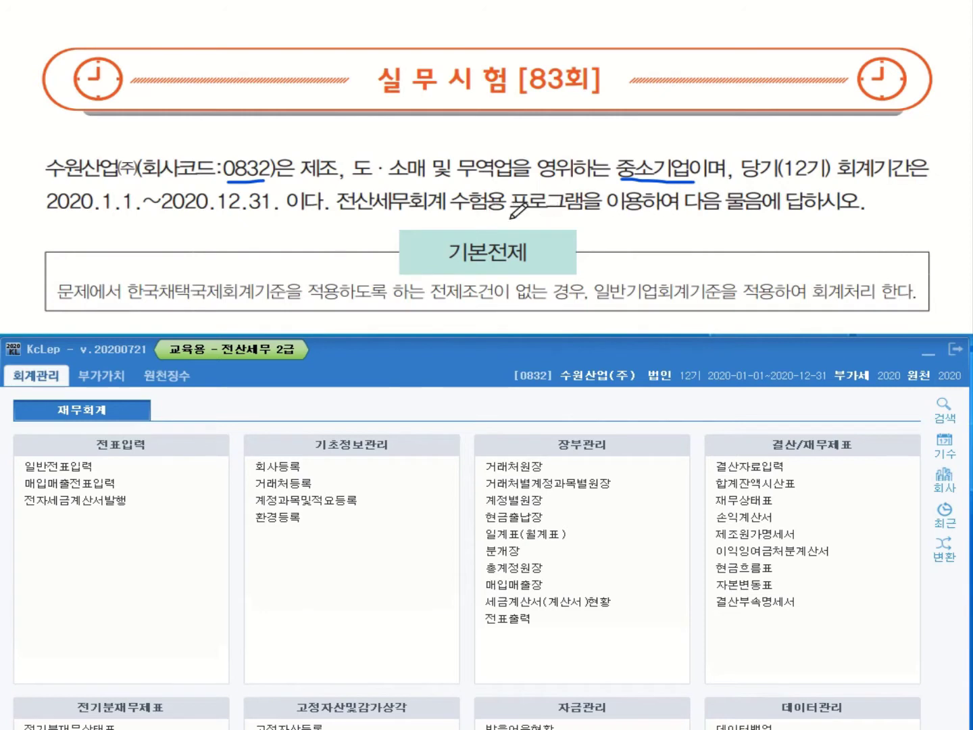
Underline the instruction to answer using the program, and set the working company to 0832 수원산업(주).
drag(489, 210, 848, 220)
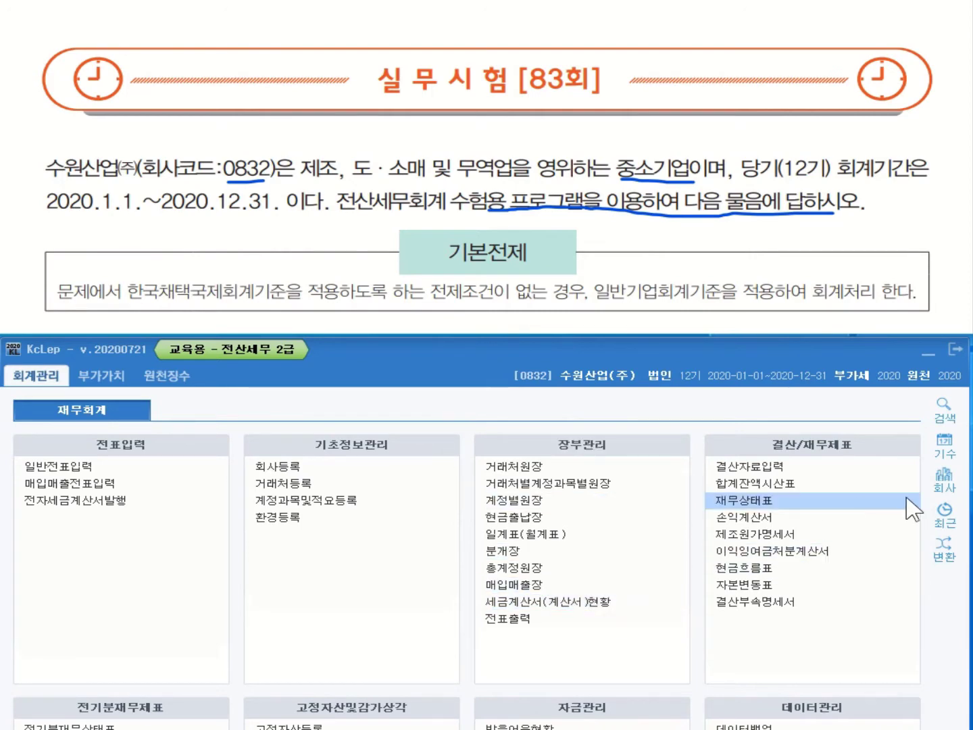
click(946, 481)
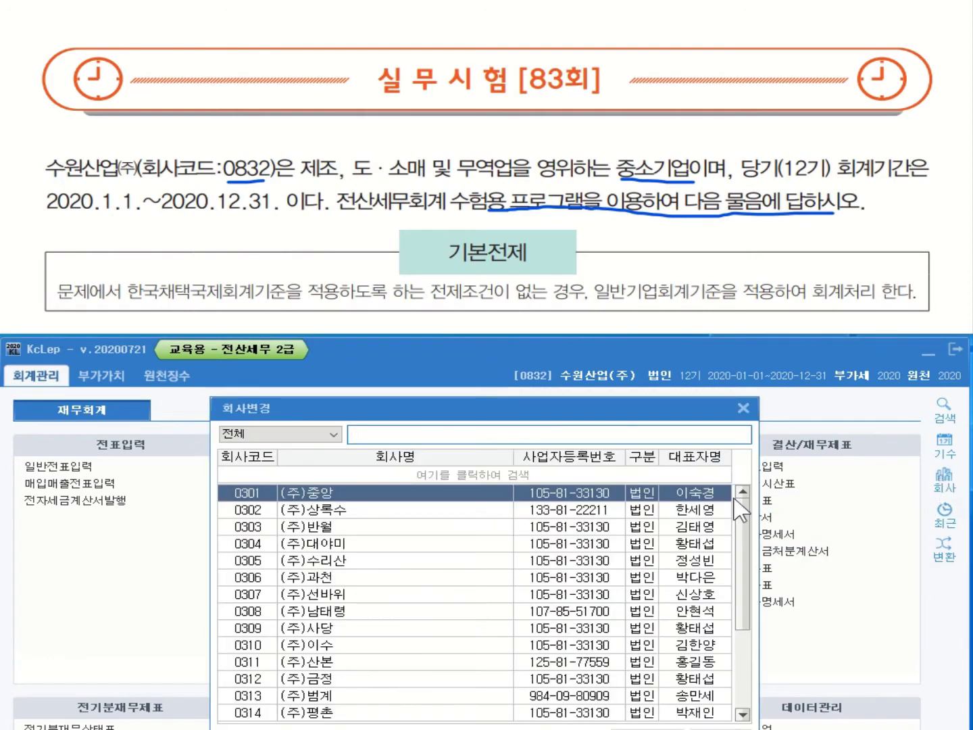
drag(746, 523, 741, 690)
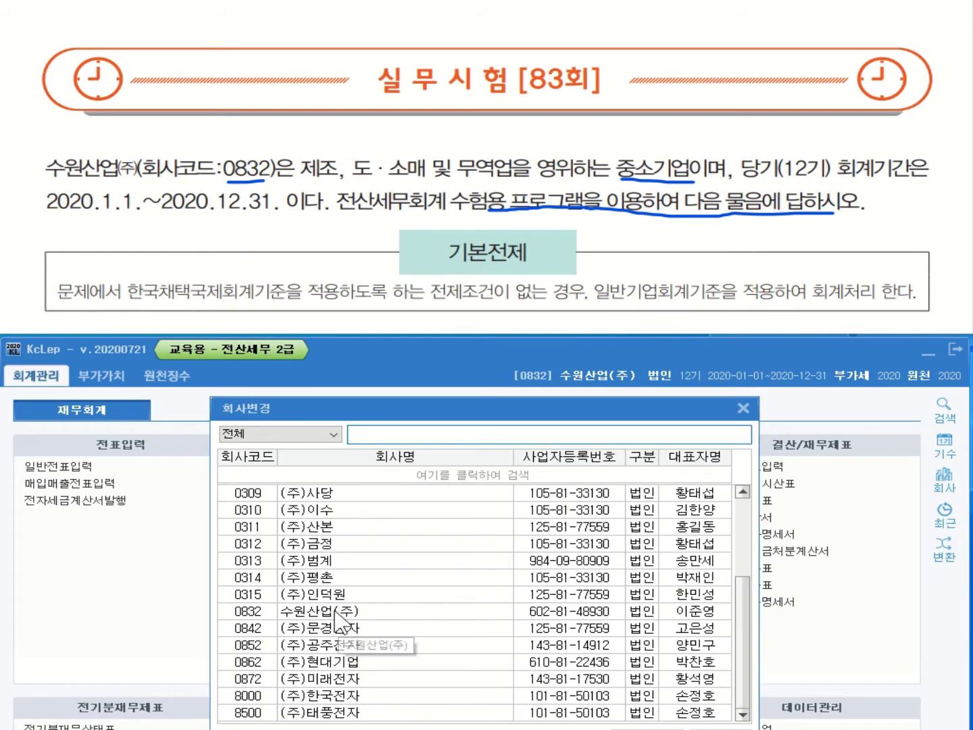
click(400, 611)
double_click(371, 611)
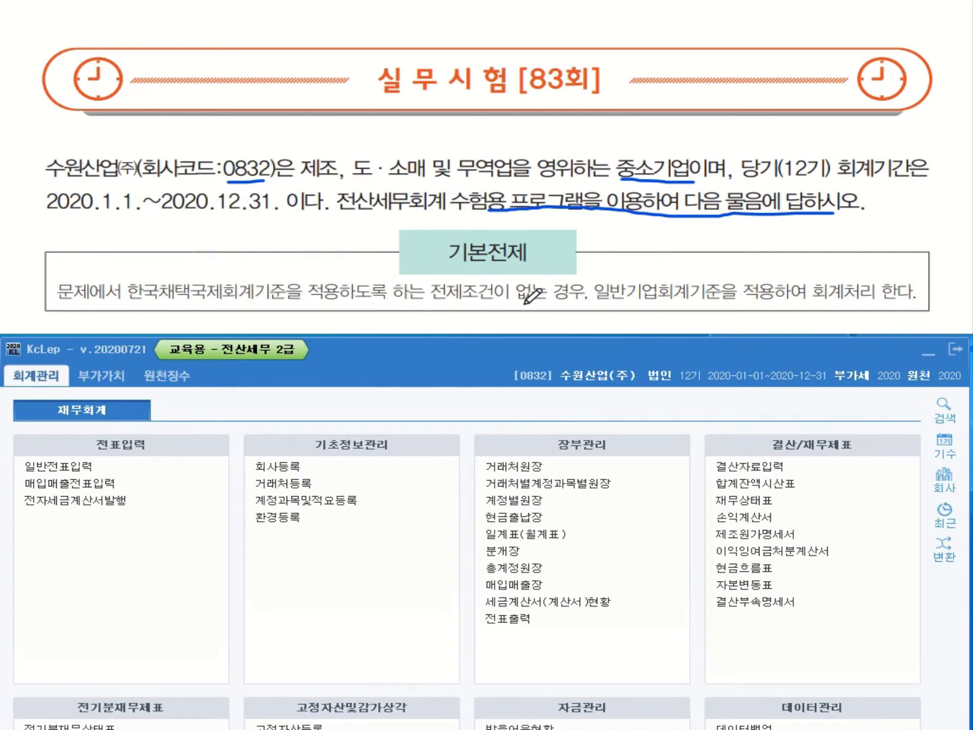
Underline the end of the 기본전제 sentence from 없는 경우 onward and circle 일반기업회계기준.
drag(518, 303, 920, 302)
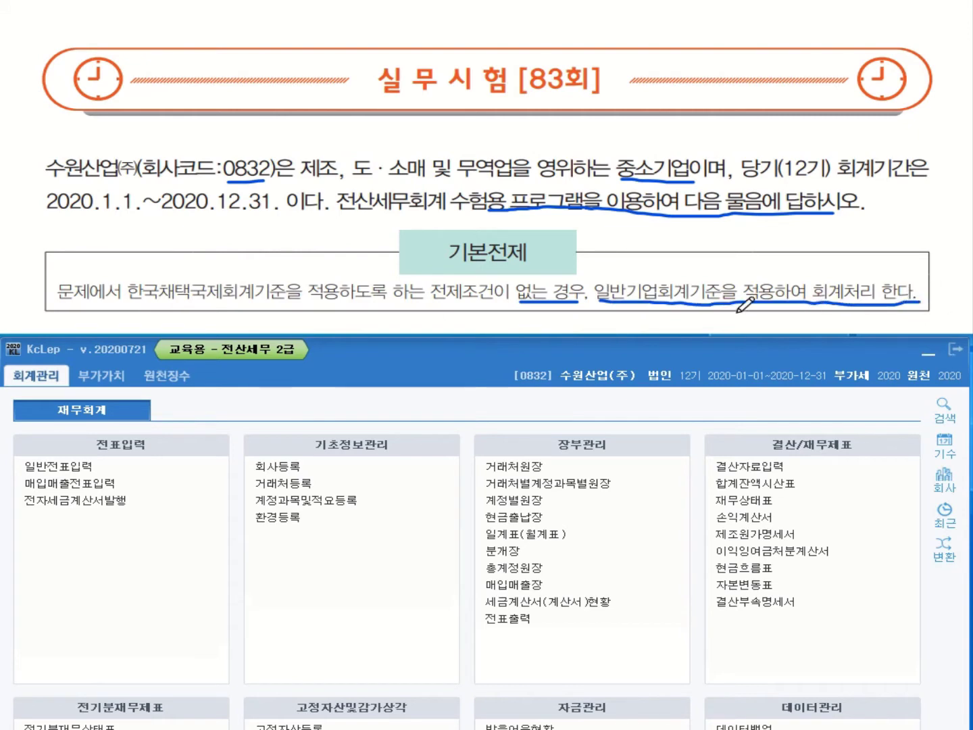
mouse_move(608, 301)
mouse_down()
mouse_move(586, 278)
mouse_move(645, 260)
mouse_move(746, 267)
mouse_move(738, 296)
mouse_up()
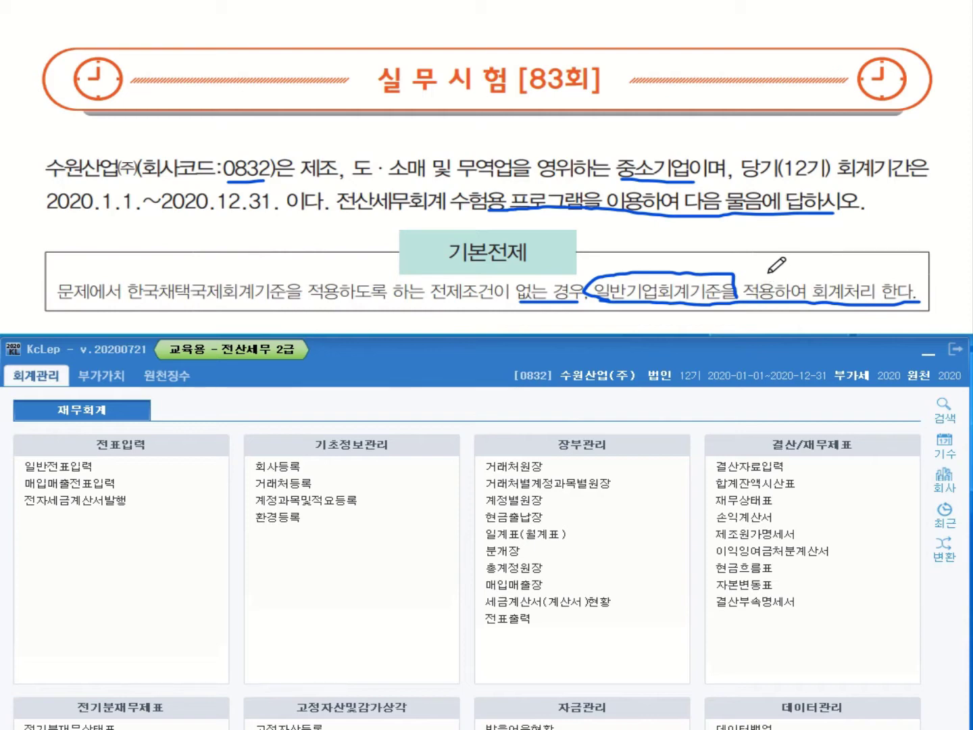
In 문제 1, underline 15점 and the 적요 and 타계정 대체거래 rules, and write 08 beside the latter.
key(Page_Down)
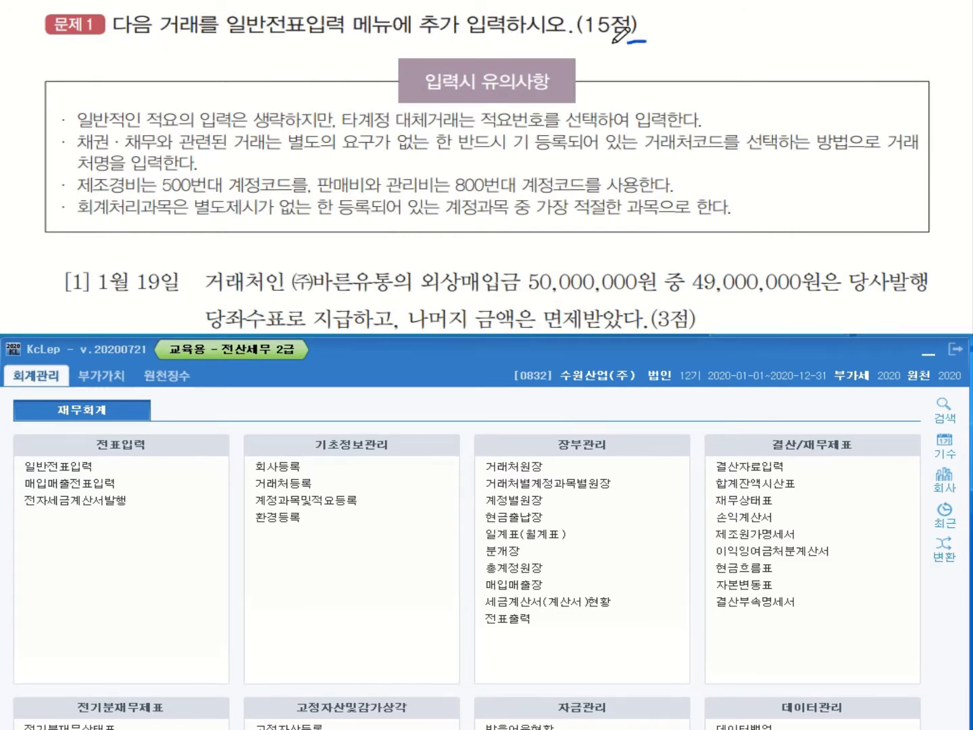
mouse_move(579, 40)
mouse_down()
mouse_move(642, 40)
mouse_move(588, 43)
mouse_move(631, 52)
mouse_up()
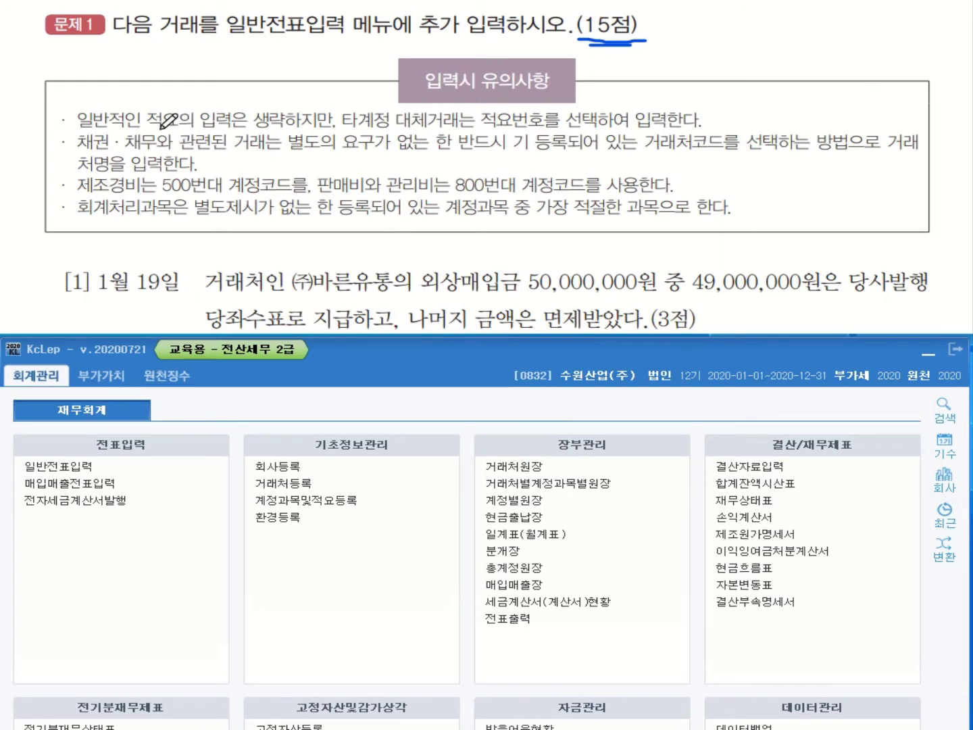
drag(282, 130, 150, 129)
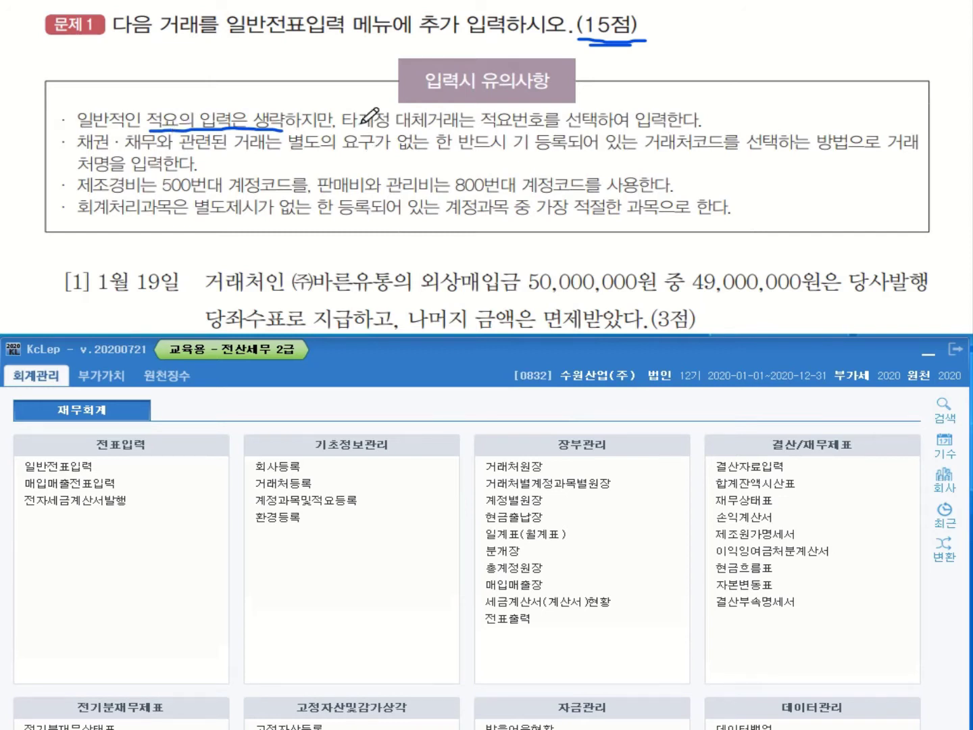
drag(347, 128, 699, 127)
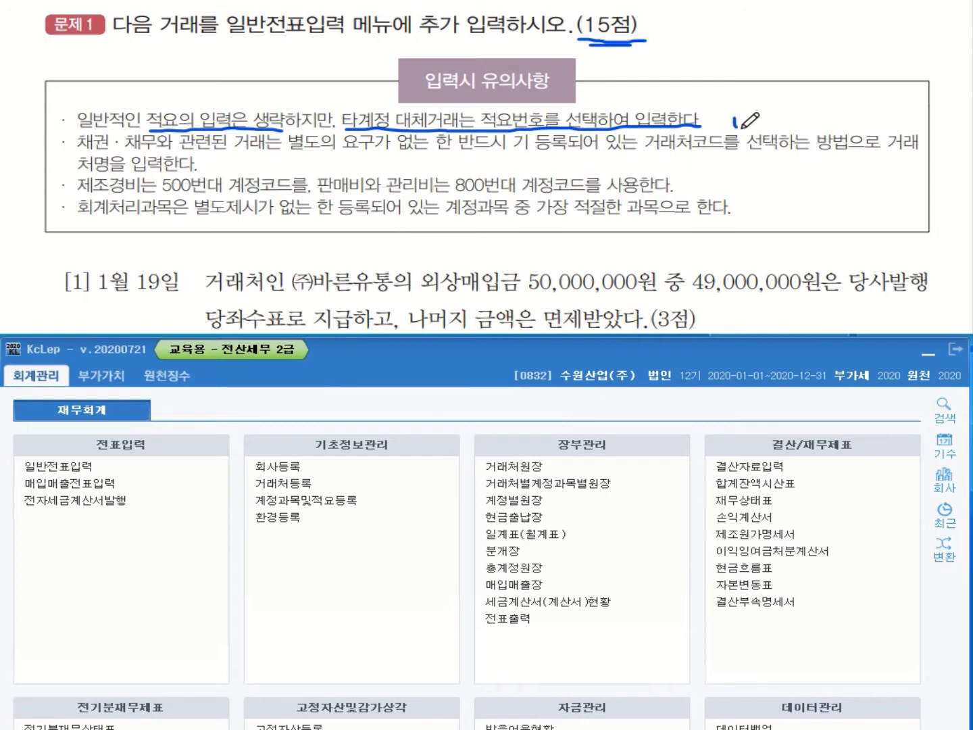
mouse_move(742, 115)
mouse_down()
mouse_move(739, 125)
mouse_move(776, 122)
mouse_up()
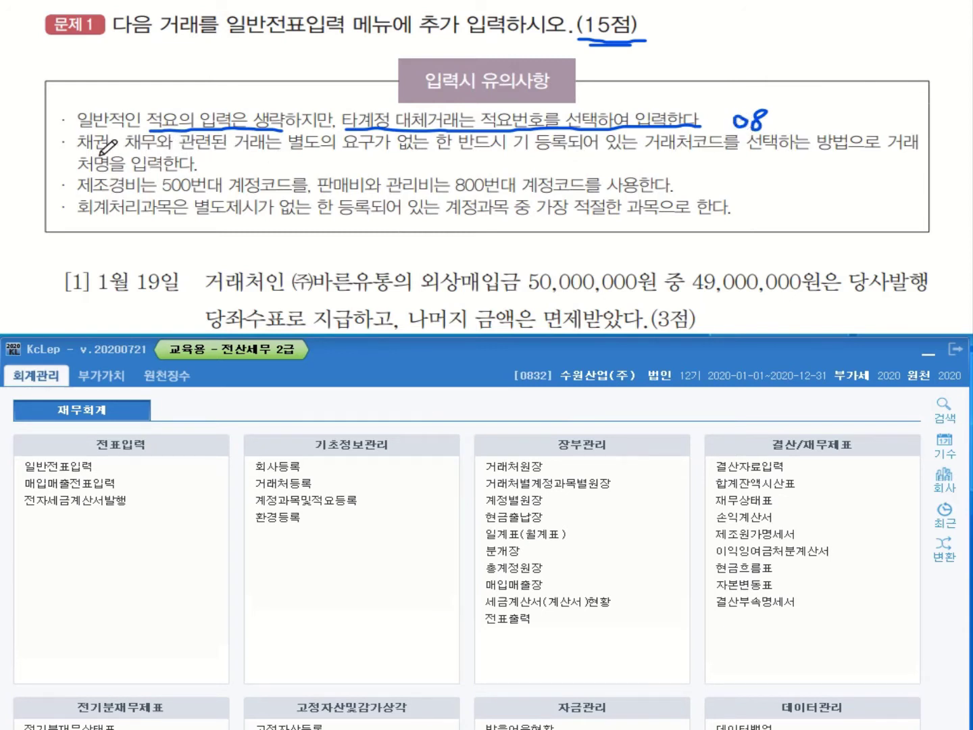
Mark the rules on 채권·채무 and 거래처코드, 500 and 800 account codes, and 가장 적절한 과목 in the entry notes.
drag(77, 154, 141, 153)
drag(460, 153, 562, 156)
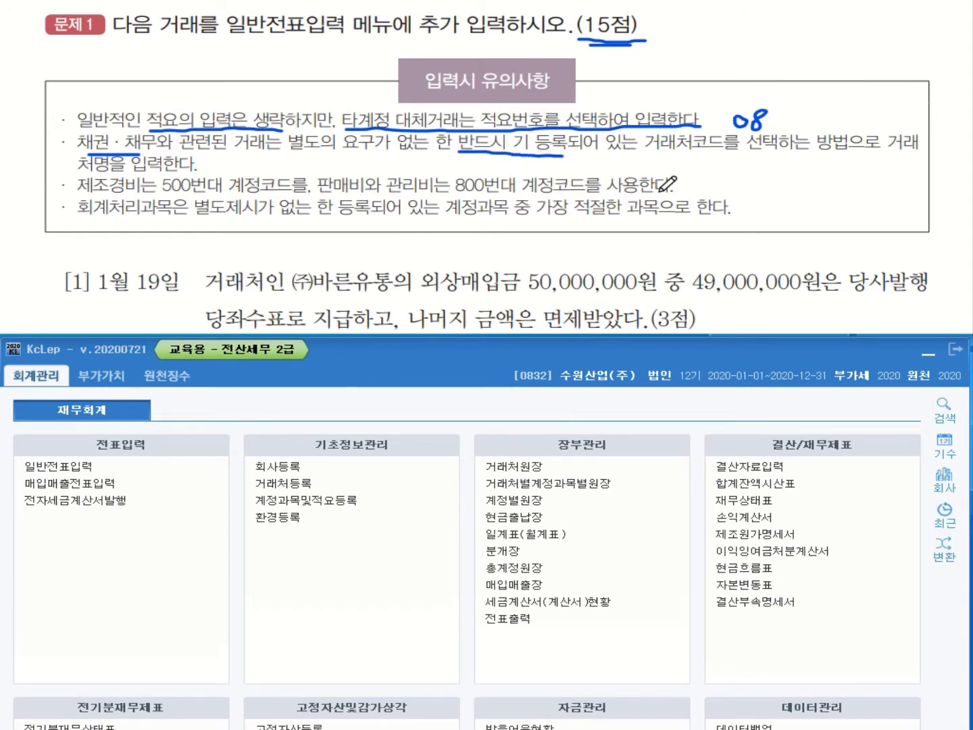
mouse_move(641, 151)
mouse_down()
mouse_move(713, 151)
mouse_move(726, 138)
mouse_move(711, 152)
mouse_move(678, 143)
mouse_up()
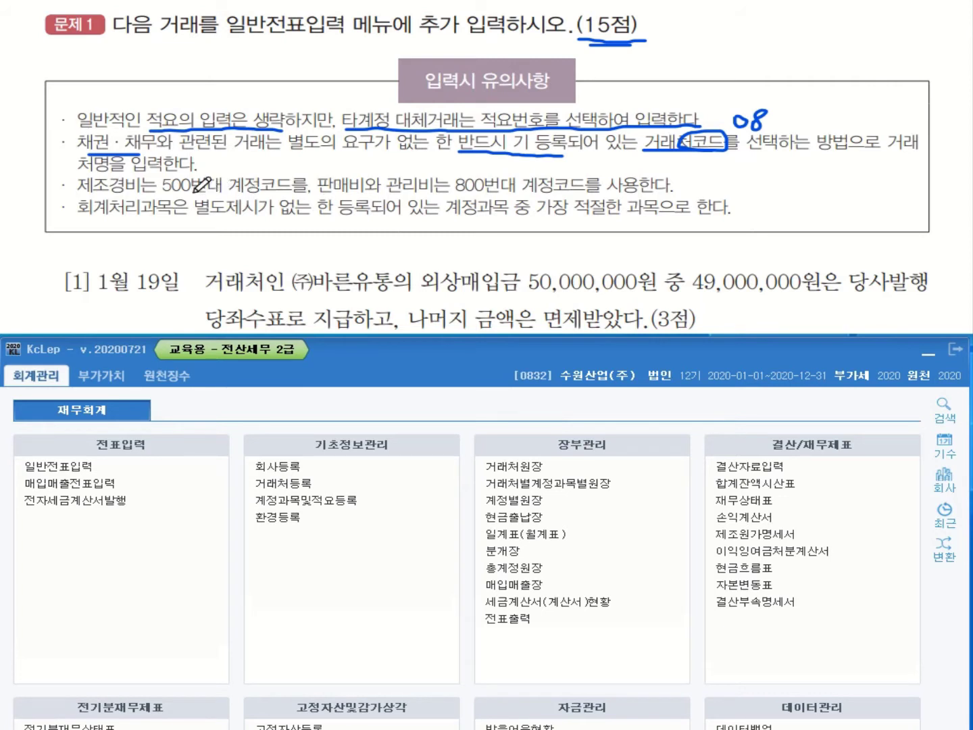
drag(79, 198, 197, 195)
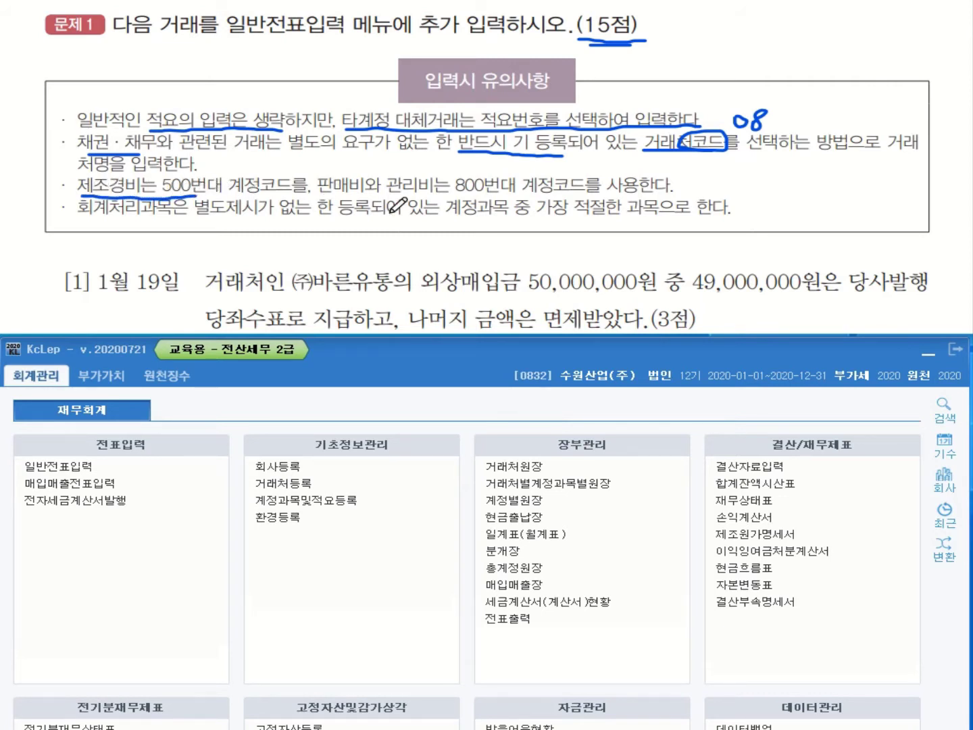
drag(320, 198, 500, 195)
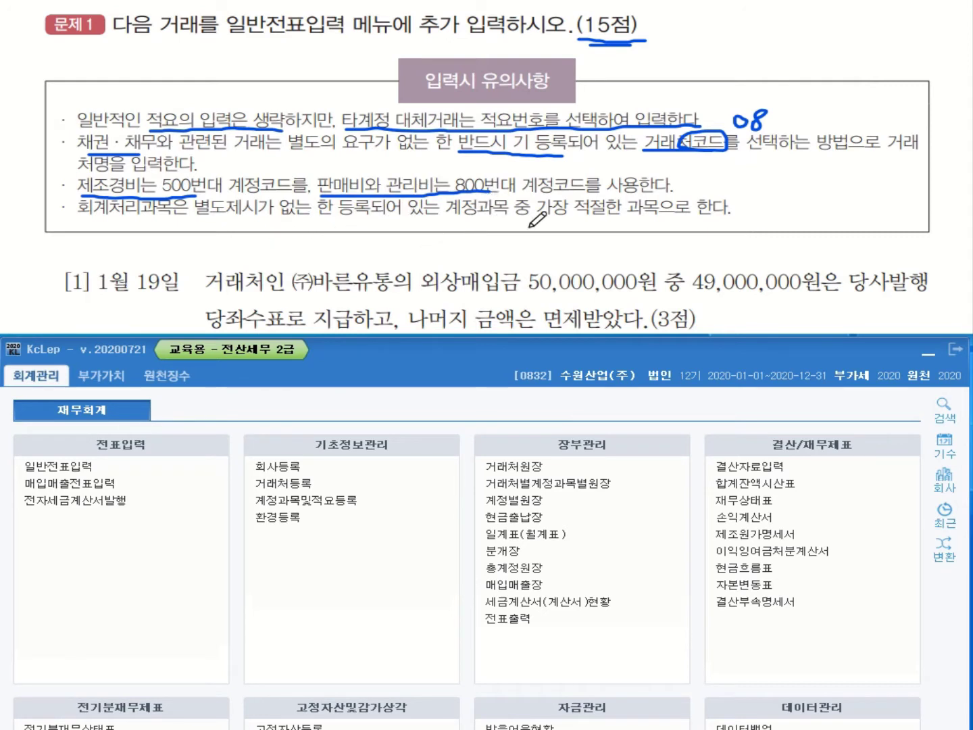
drag(546, 221, 724, 223)
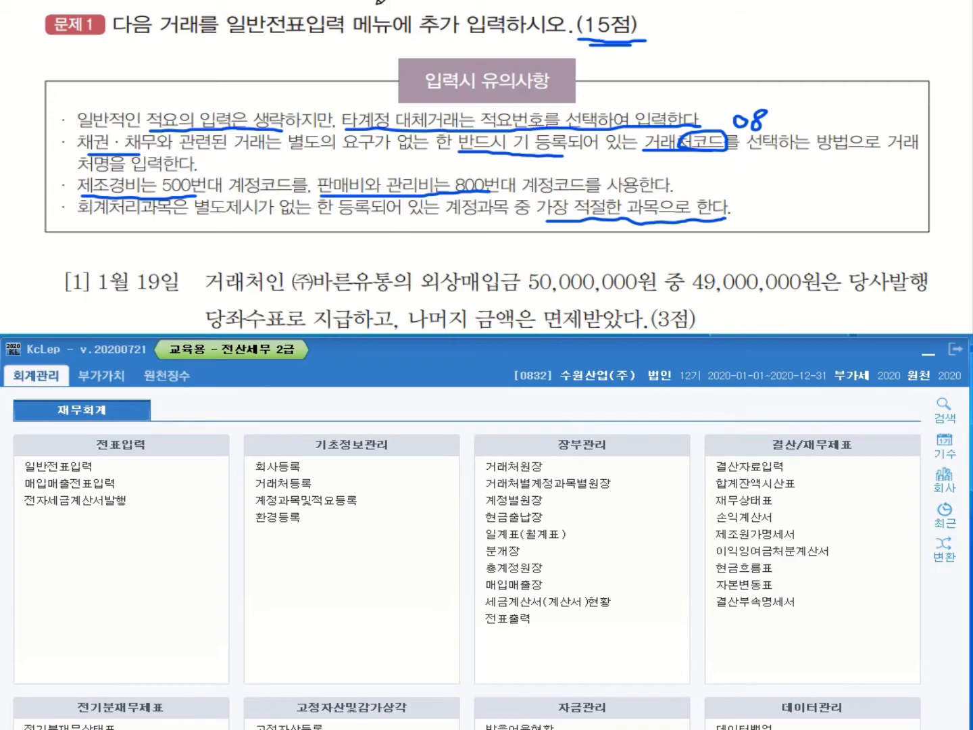
Mark transaction [1]'s date, 바른유통의 외상매입금, the figures 50 and 49,000,000원, and the payment and exemption wording.
scroll(131, 61, down, 5)
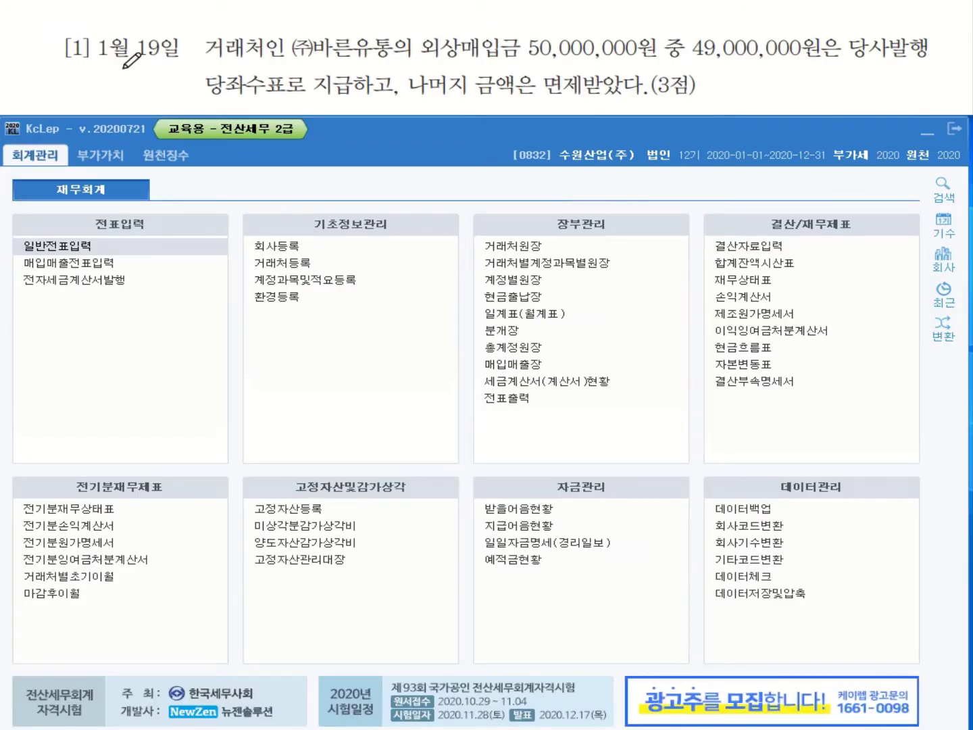
drag(156, 67, 87, 65)
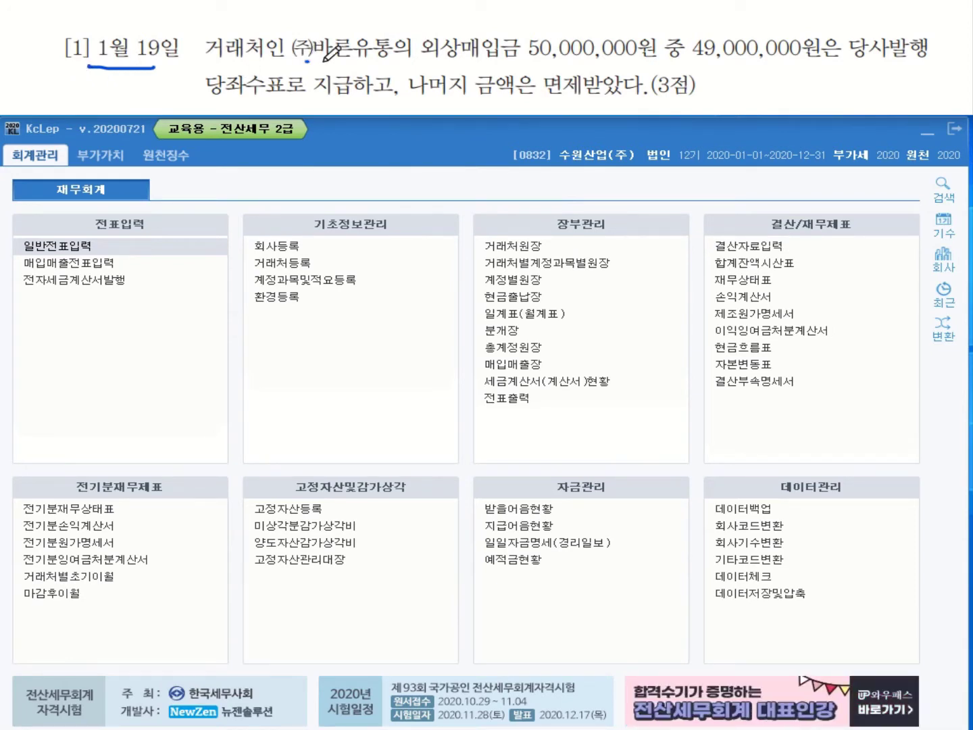
mouse_move(305, 61)
mouse_down()
mouse_move(541, 59)
mouse_move(537, 40)
mouse_move(556, 58)
mouse_move(539, 62)
mouse_up()
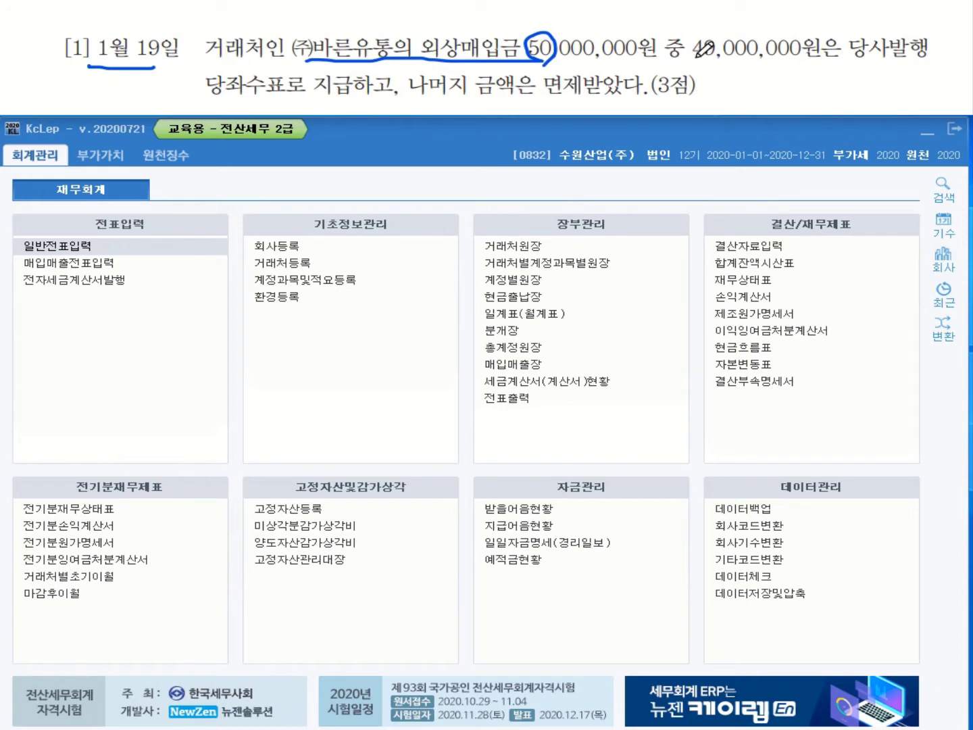
drag(692, 62, 814, 63)
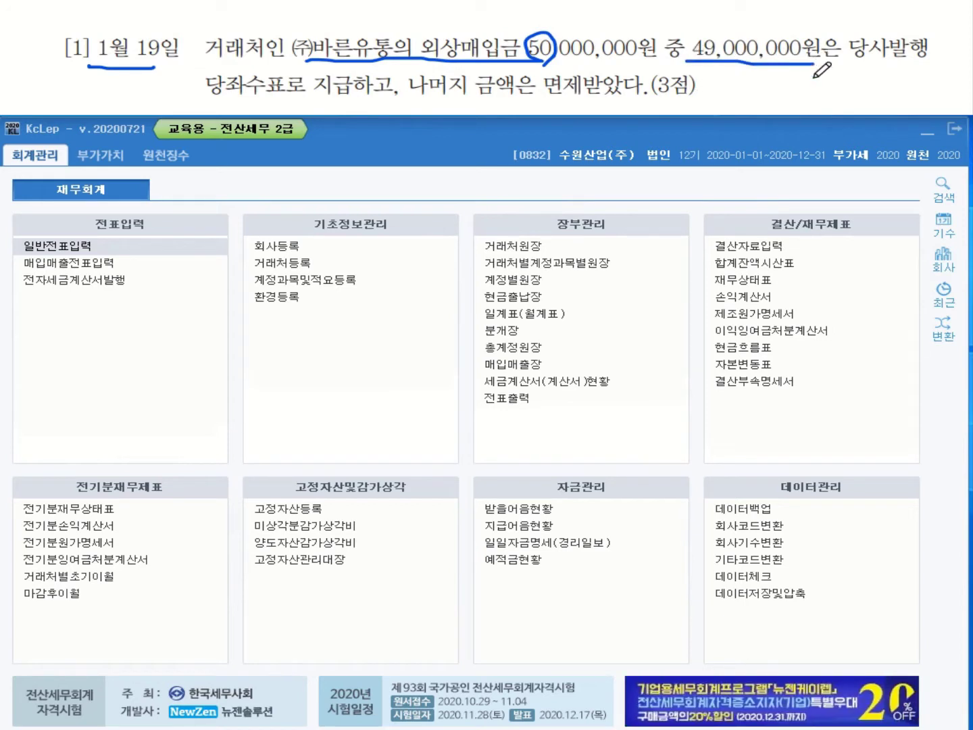
drag(358, 94, 318, 82)
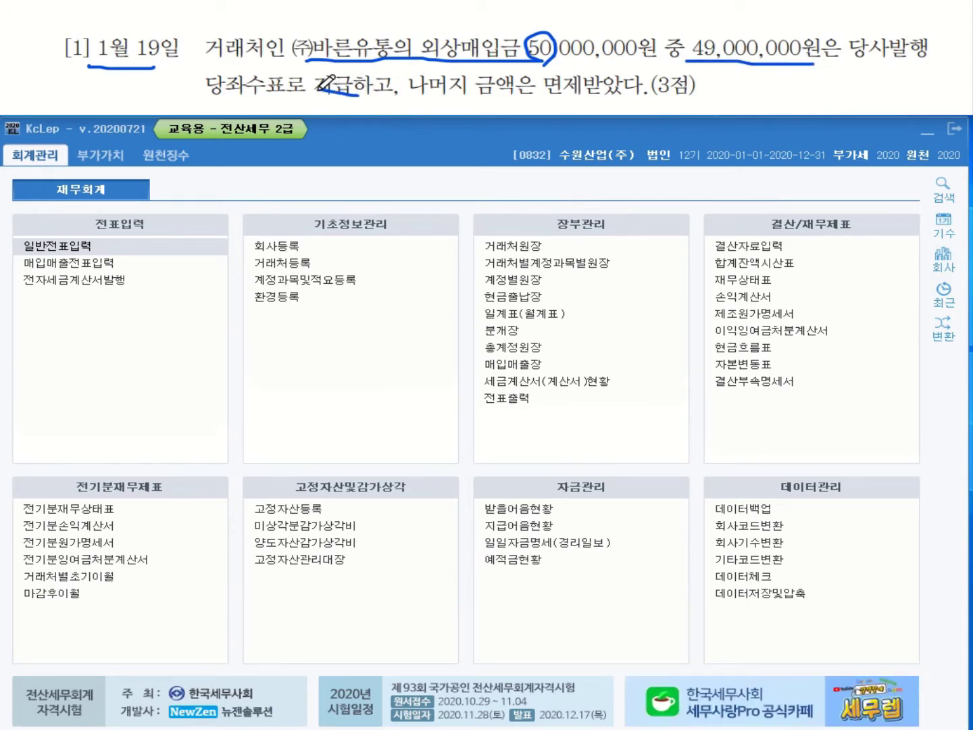
drag(496, 96, 574, 101)
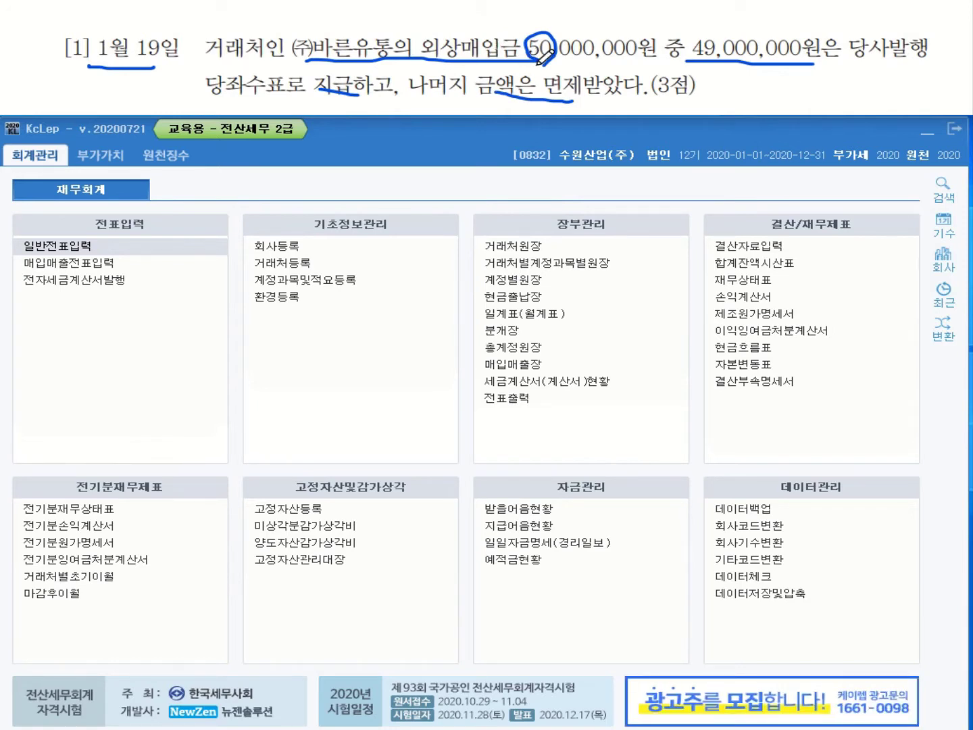
Open 일반전표입력 and set the voucher date to January 19, 2020.
click(68, 247)
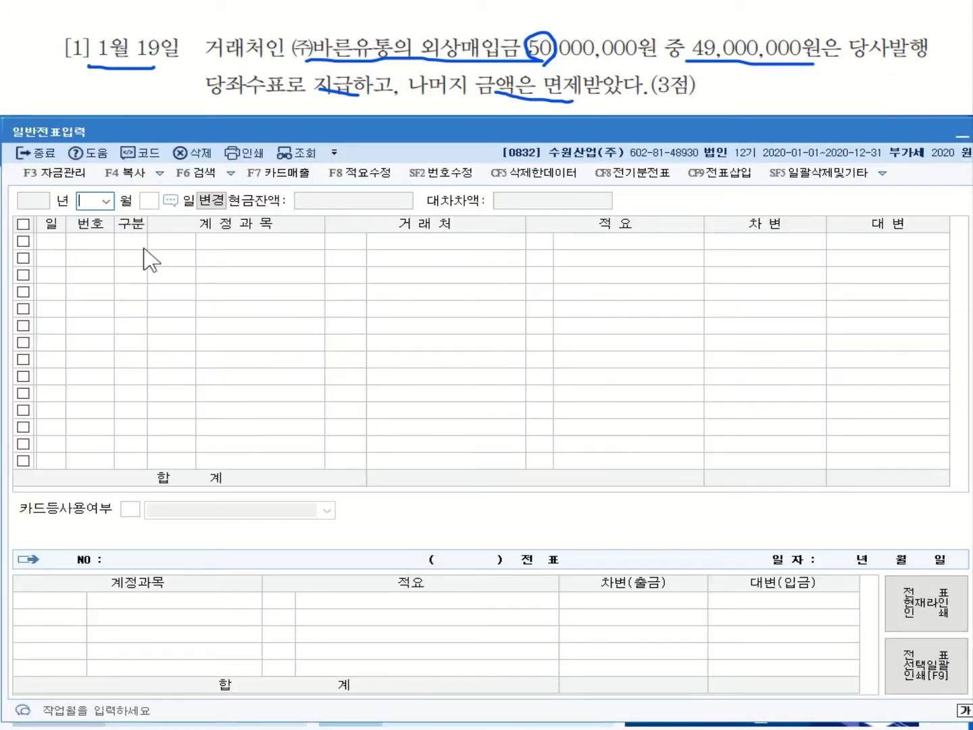
click(106, 201)
click(100, 220)
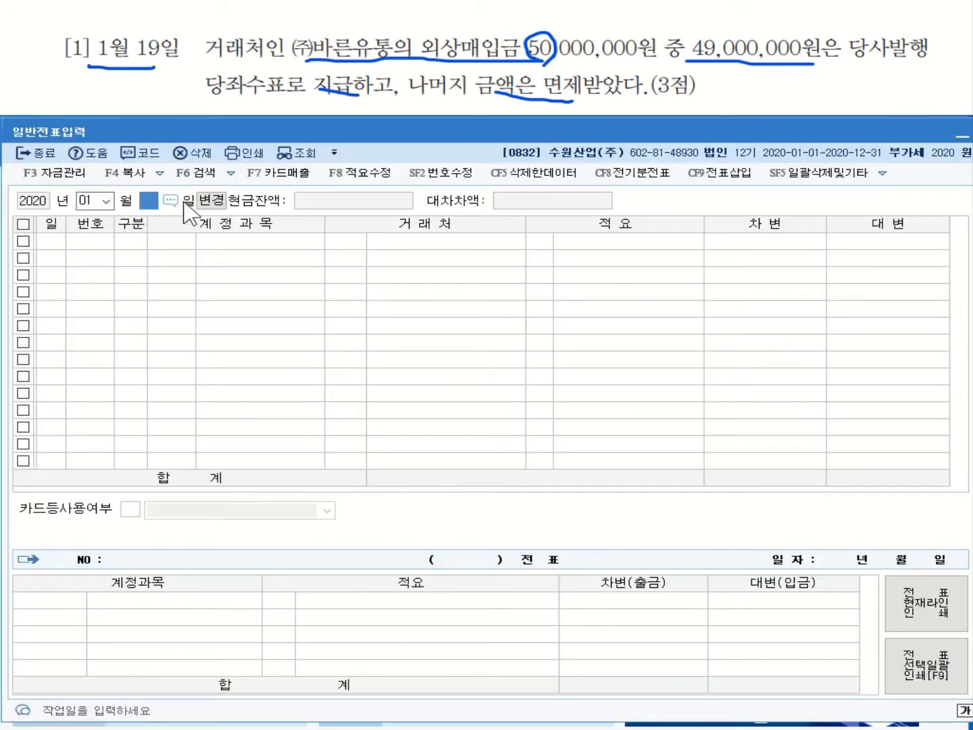
text(19)
key(Return)
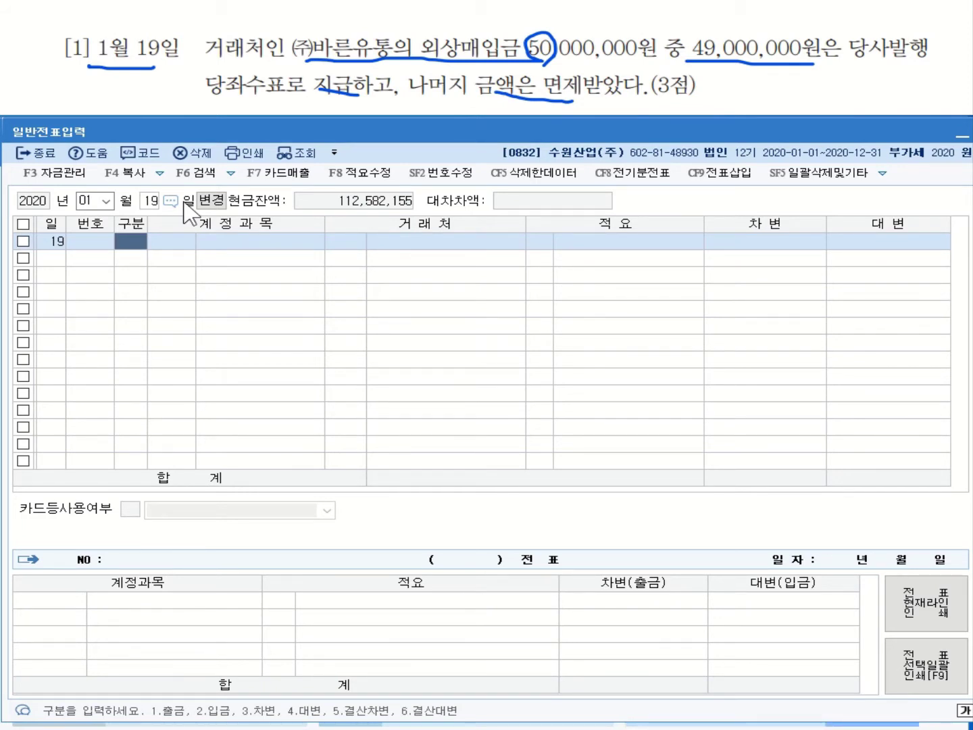
Enter a debit line for 0251 외상매입금 with 거래처 (주)바른유통, no 적요, and an amount of 50,000,000.
text(3)
key(Return)
text(251)
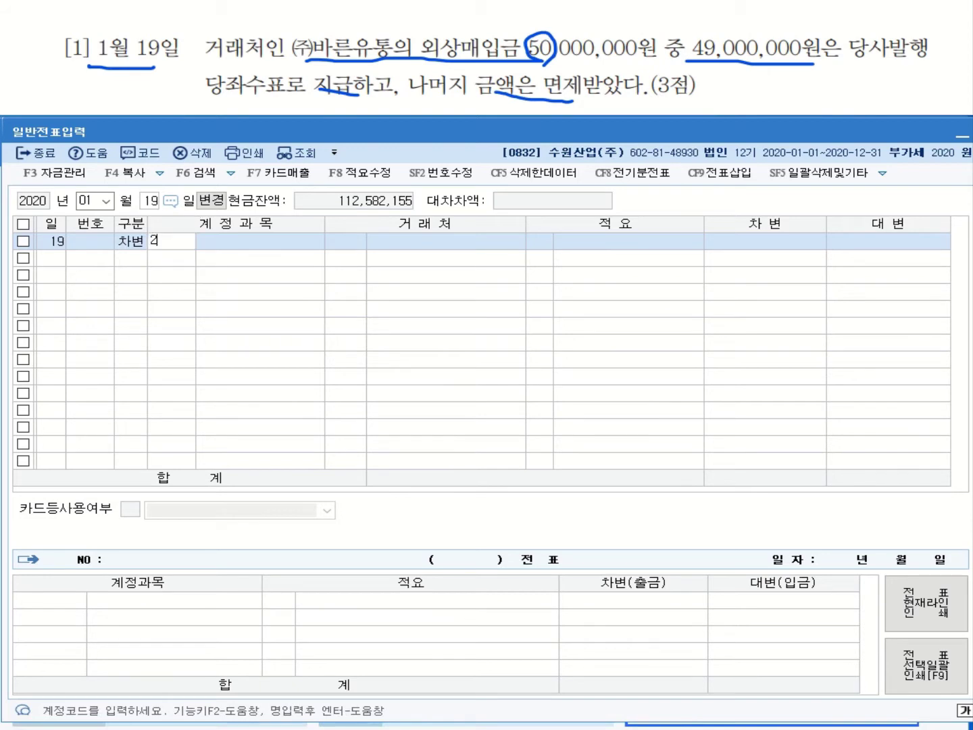
key(Return)
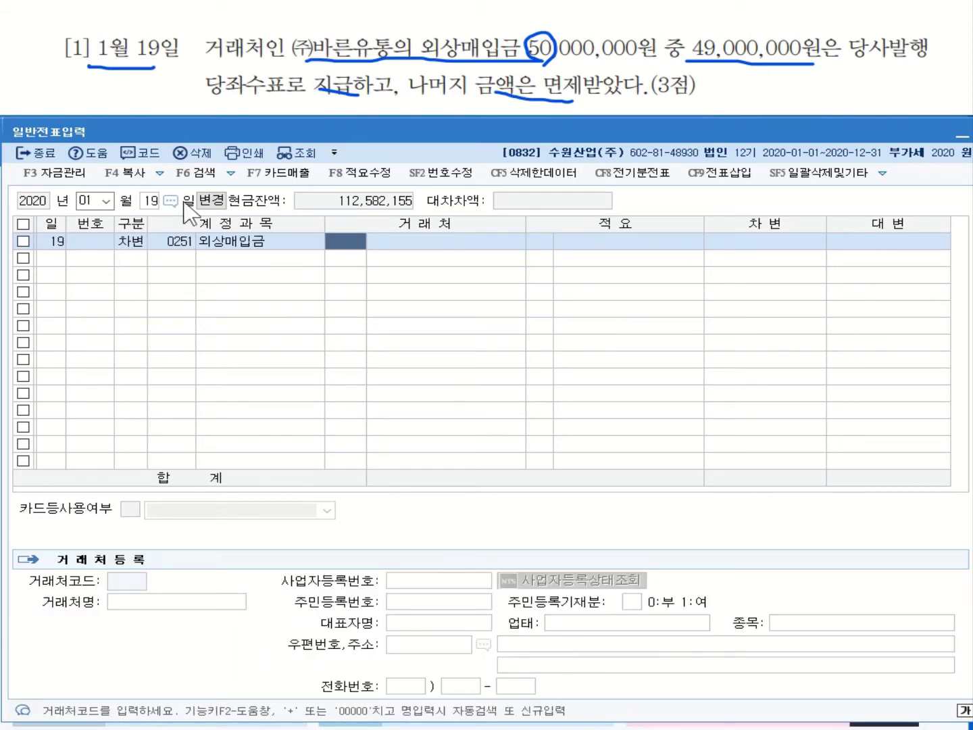
text(바)
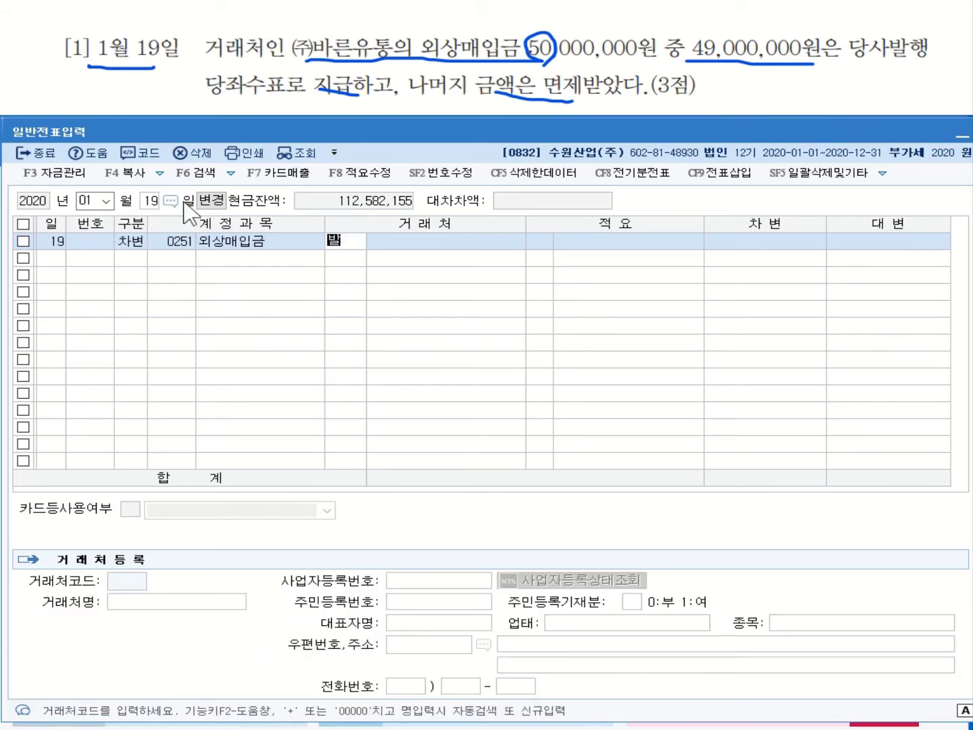
text(른)
key(Return)
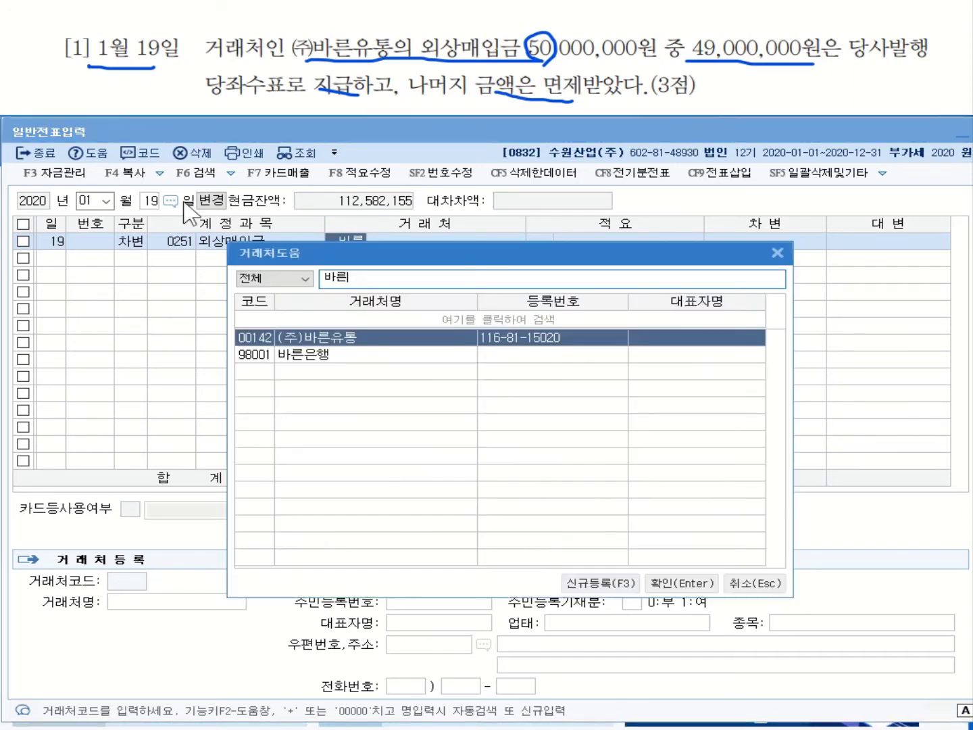
key(Return)
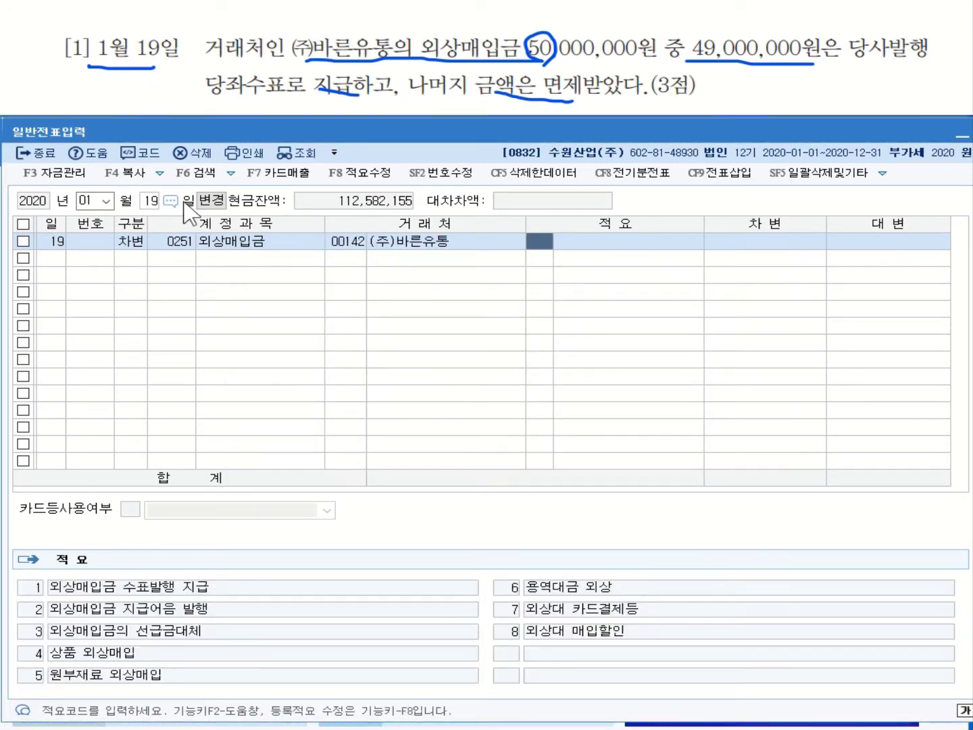
key(Return)
text(50000000)
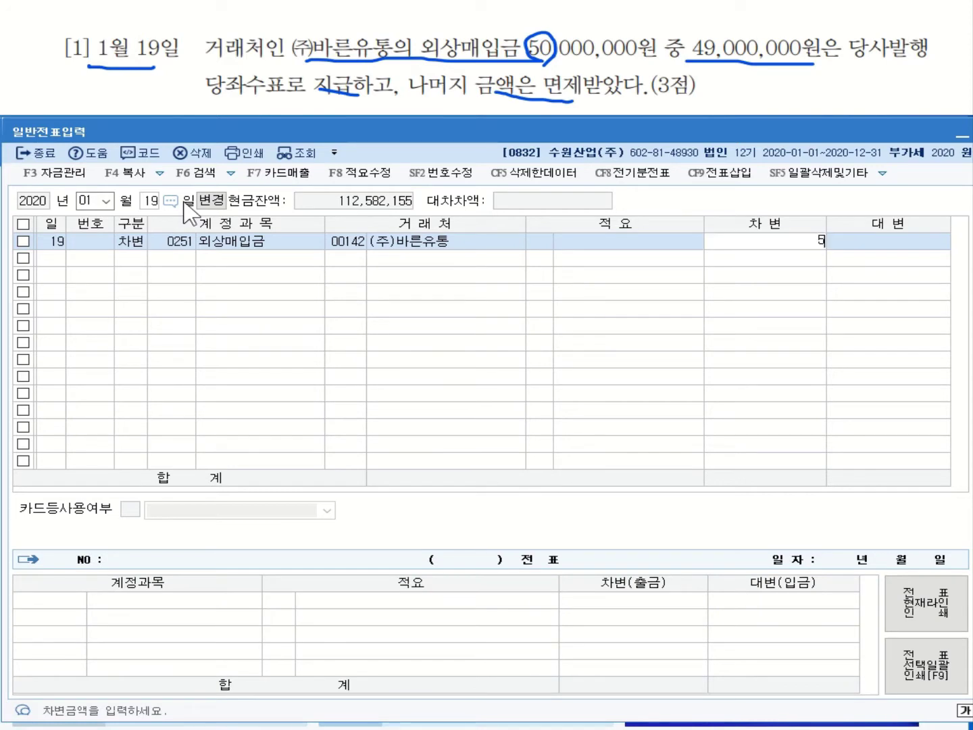
key(Return)
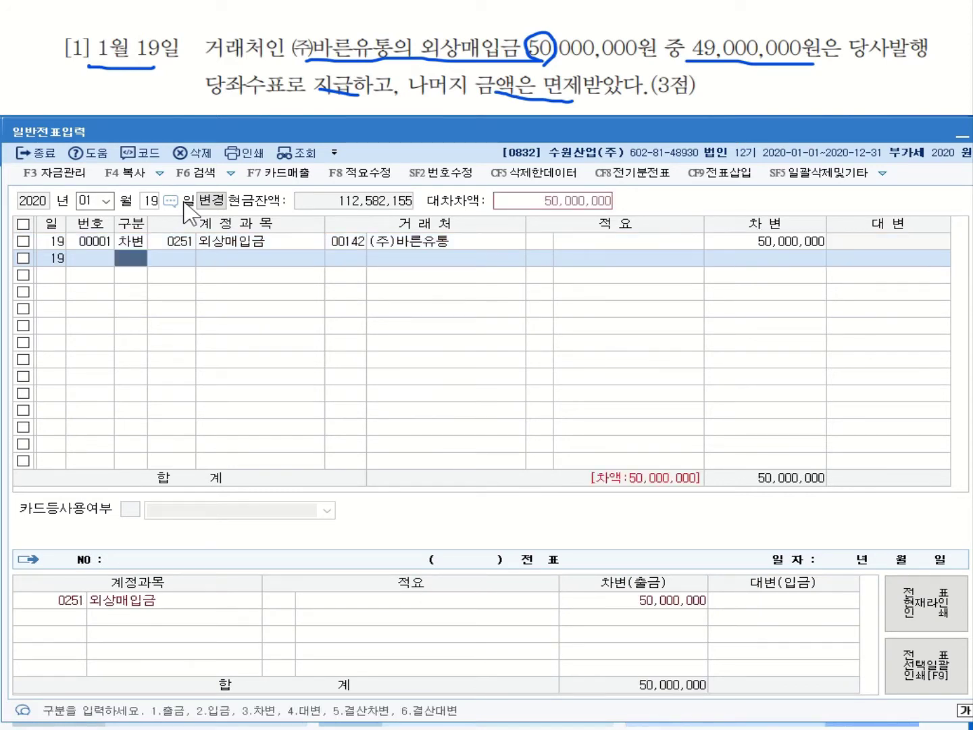
Add a credit line for 0102 당좌예금 with no 거래처 code or 적요 and an amount of 49,000,000.
text(4102)
key(Return)
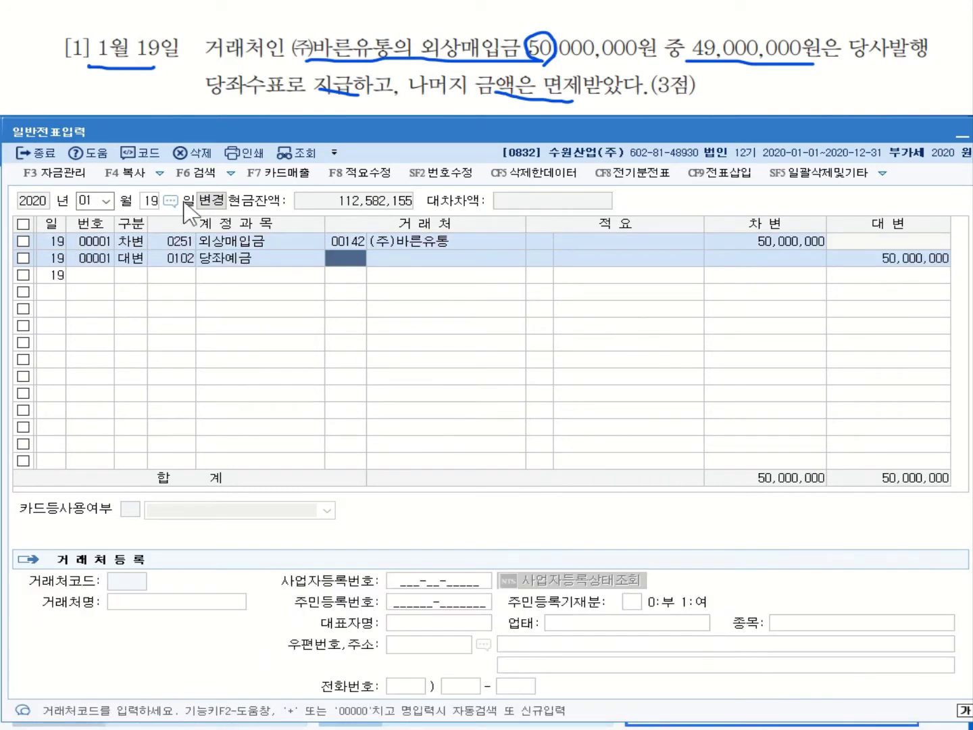
key(Return)
key(Return)
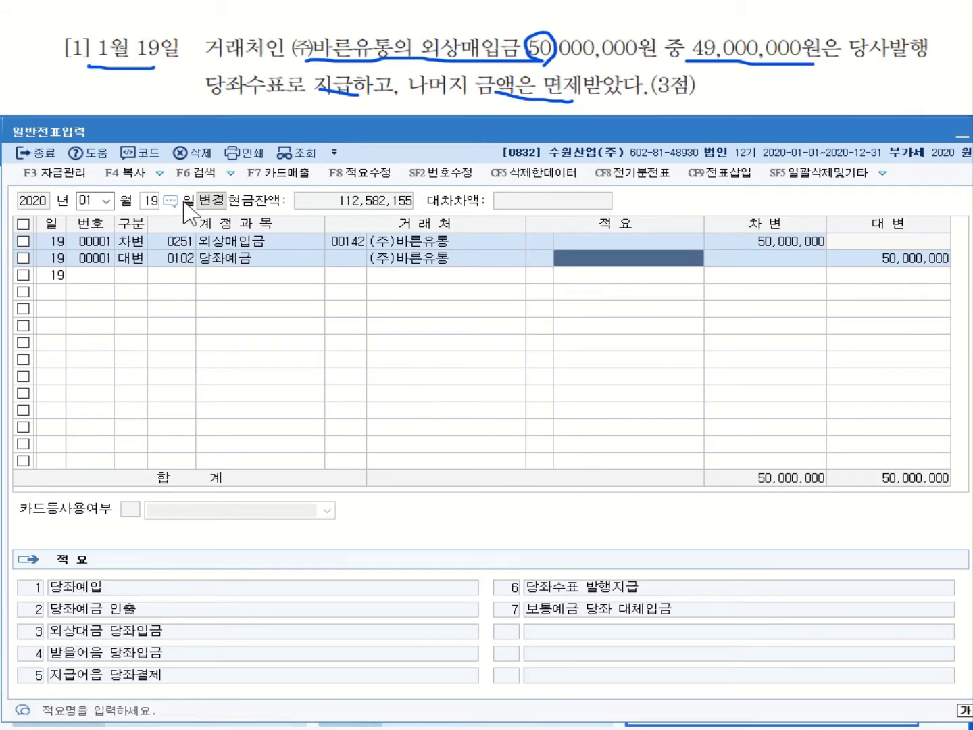
key(Return)
text(49000000)
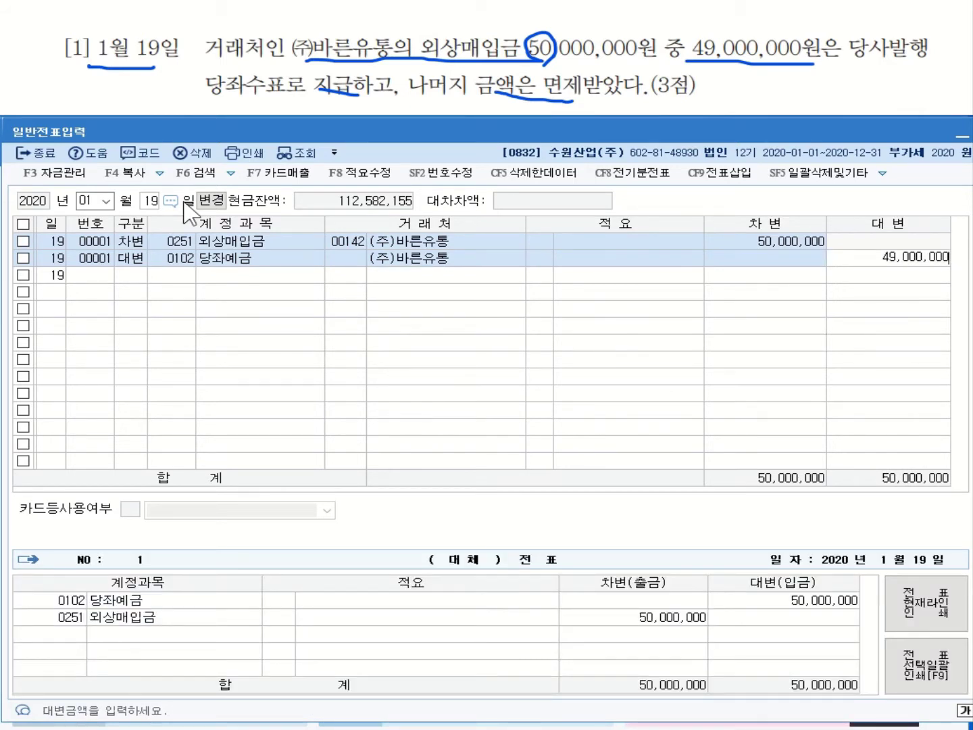
key(Return)
Add a credit line for 0918 채무면제이익, found by looking up 채무, for the remaining 1,000,000.
text(4)
key(Return)
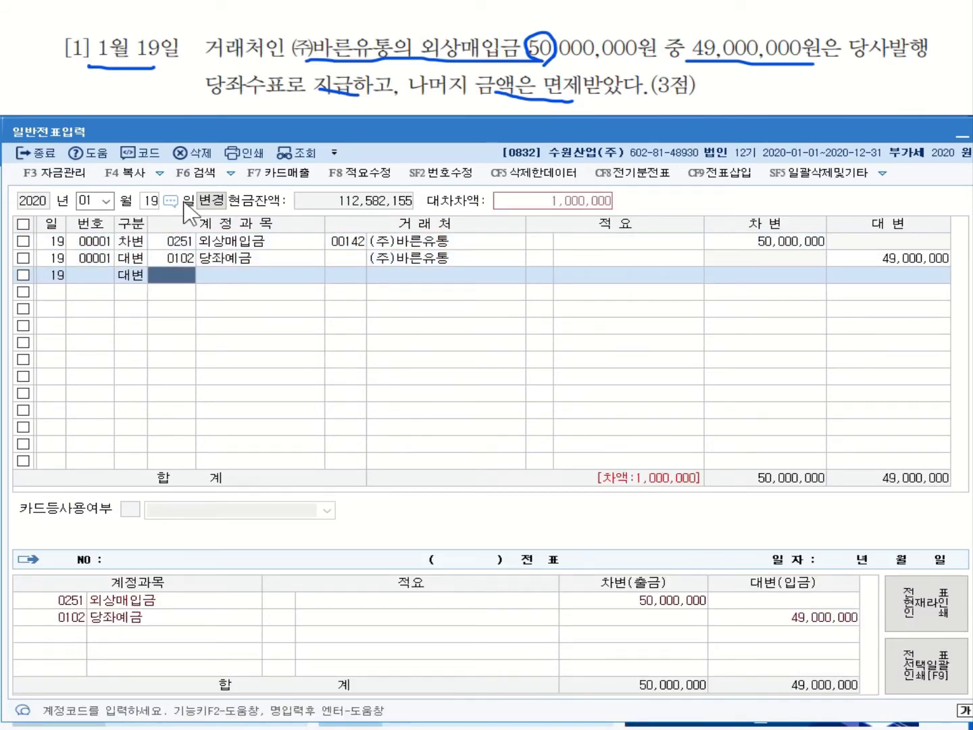
text(ㅊㅐ무)
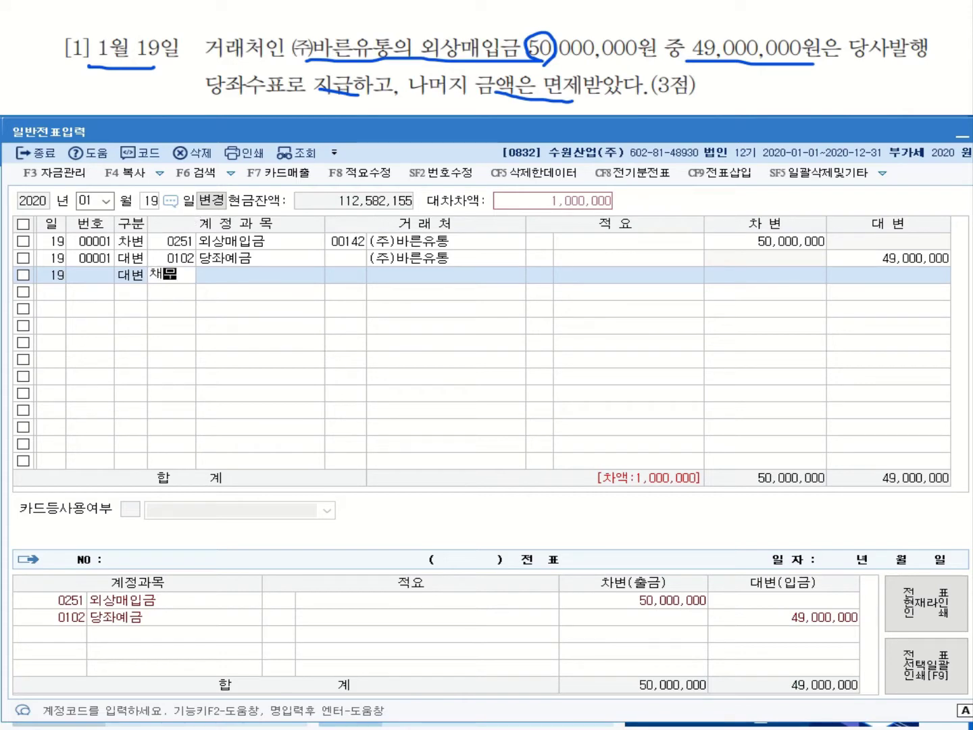
key(Return)
key(Down)
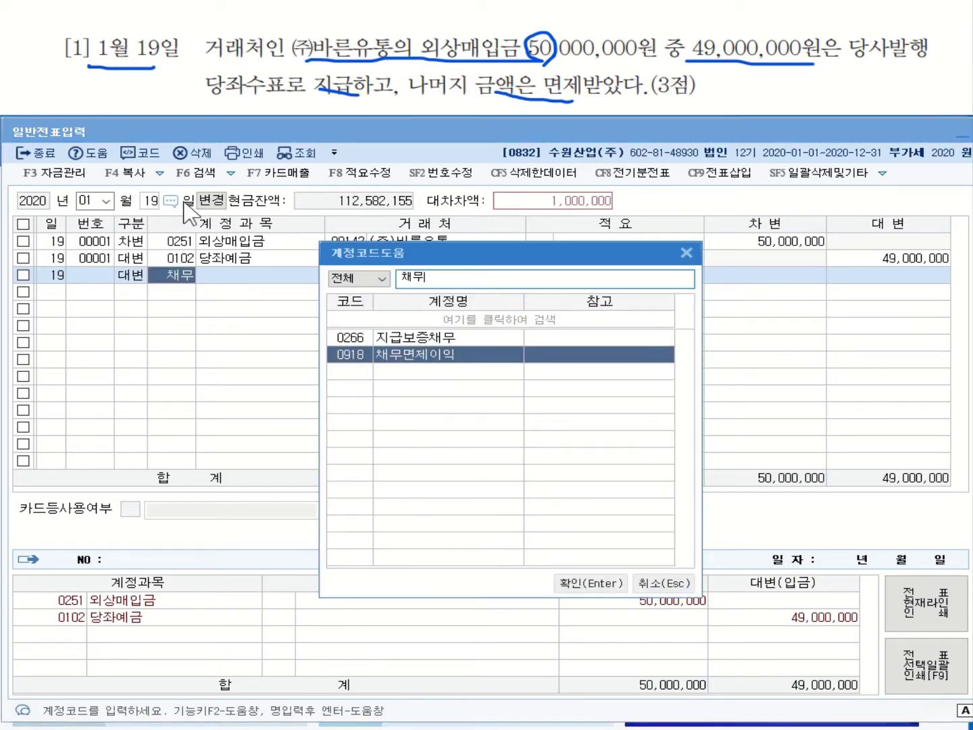
key(Return)
key(Return)
key(Return)
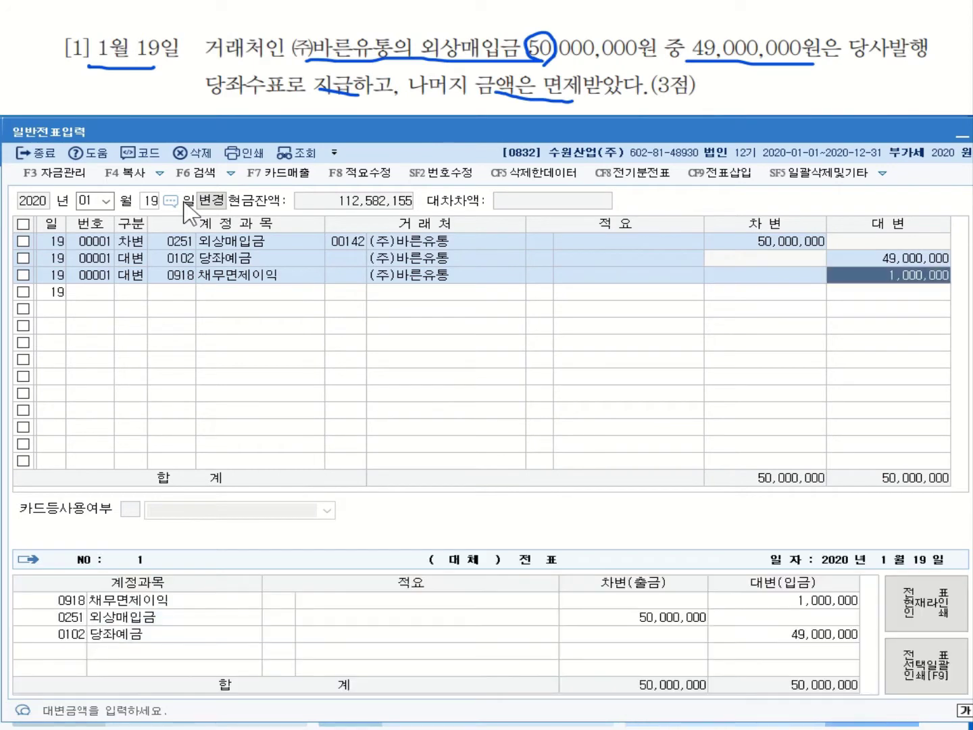
click(131, 275)
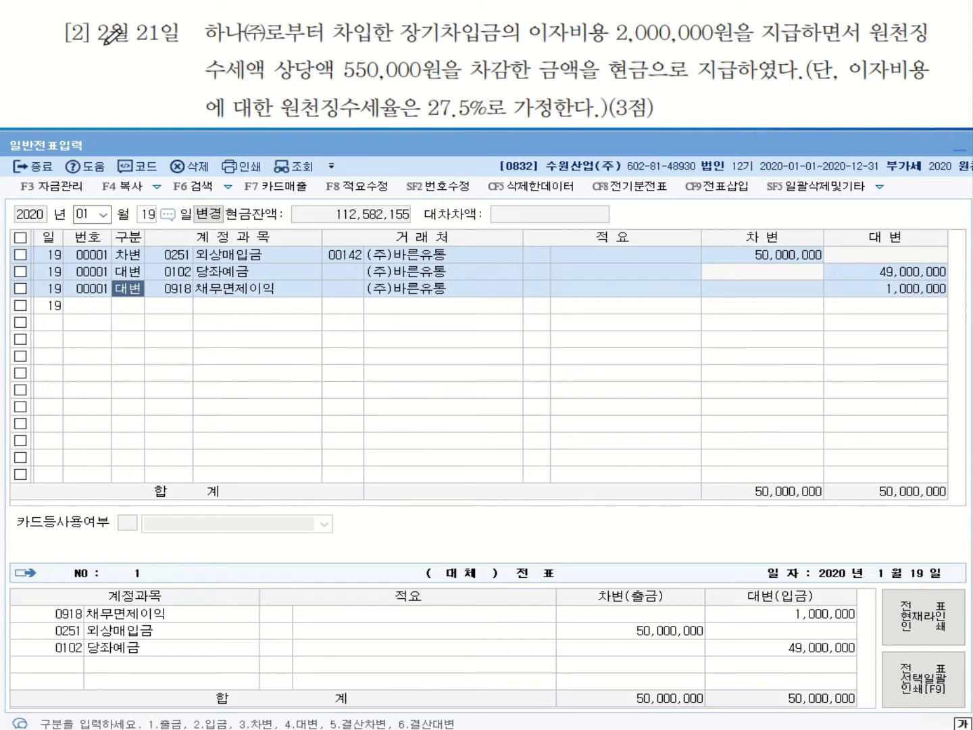
Underline transaction [2]'s date, the 이자비용 2,000,000원 payment and the 원천징수세액 550,000원, and write 예수금 with an arrow beside the tax.
drag(101, 46, 164, 47)
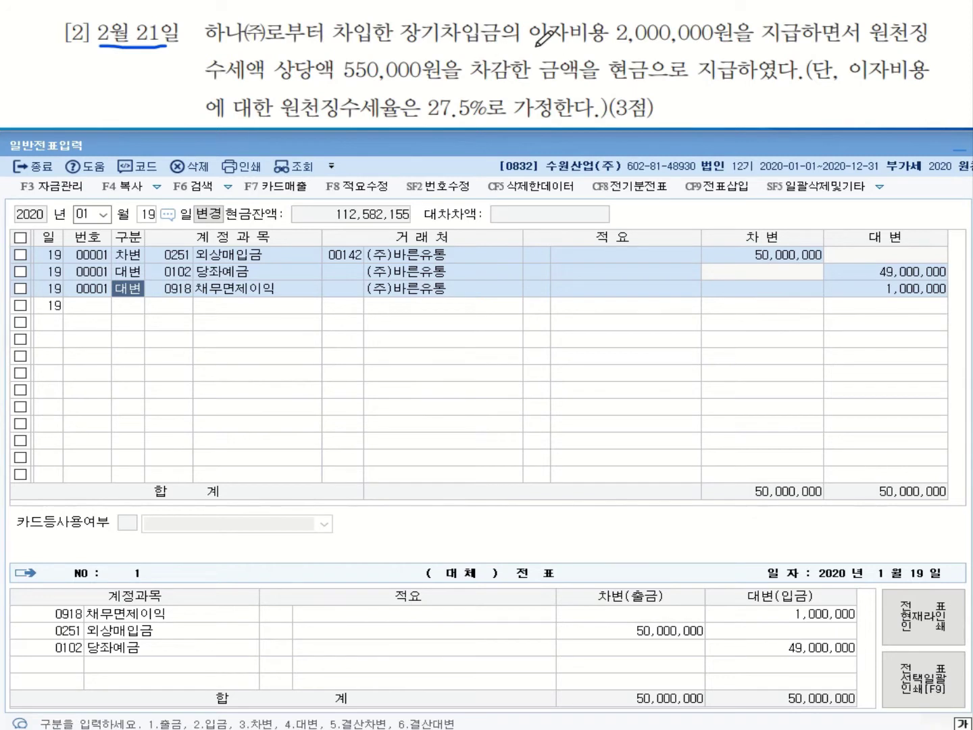
drag(534, 39, 797, 52)
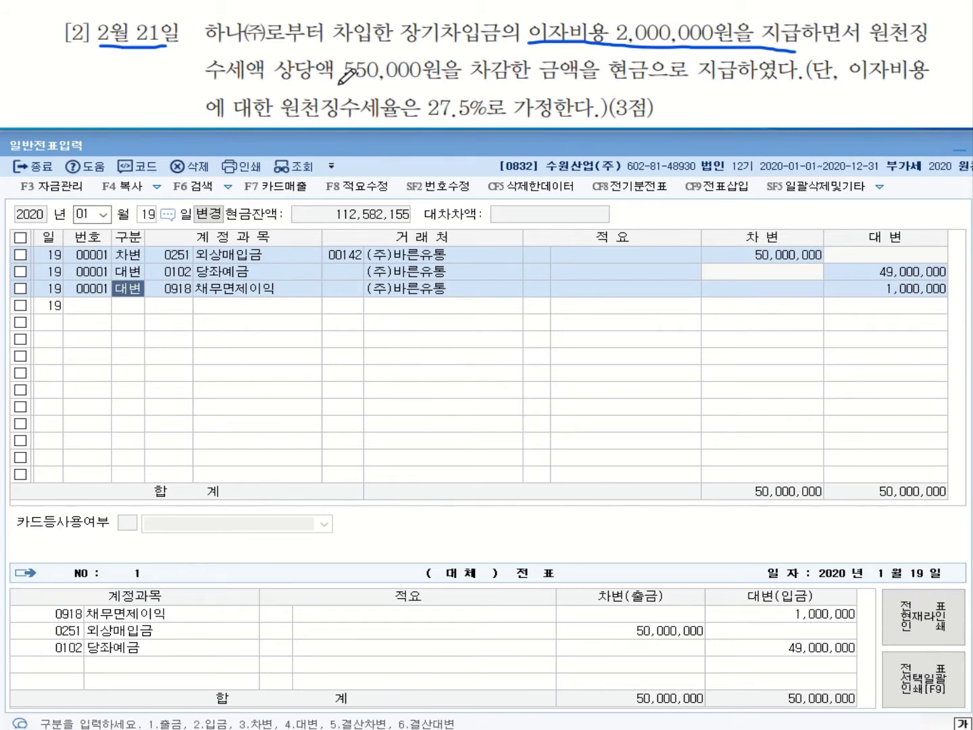
mouse_move(340, 83)
mouse_down()
mouse_move(442, 88)
mouse_move(207, 86)
mouse_up()
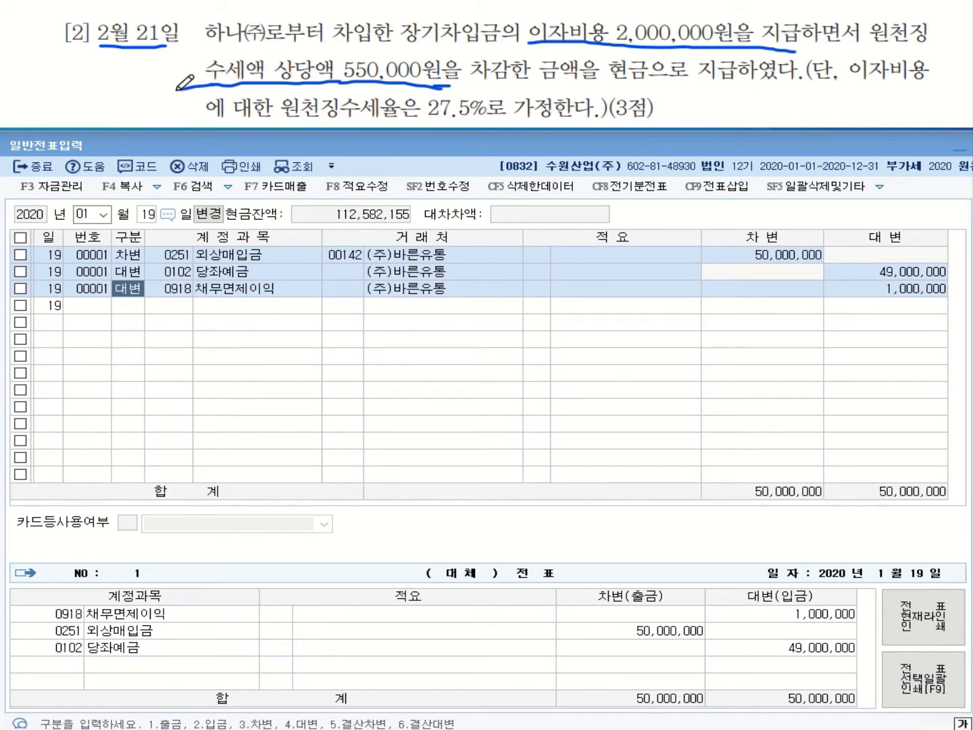
drag(174, 88, 196, 102)
mouse_move(51, 85)
mouse_down()
mouse_move(43, 90)
mouse_move(62, 95)
mouse_move(73, 82)
mouse_move(74, 99)
mouse_move(129, 80)
mouse_move(116, 99)
mouse_move(133, 94)
mouse_up()
drag(118, 99, 134, 107)
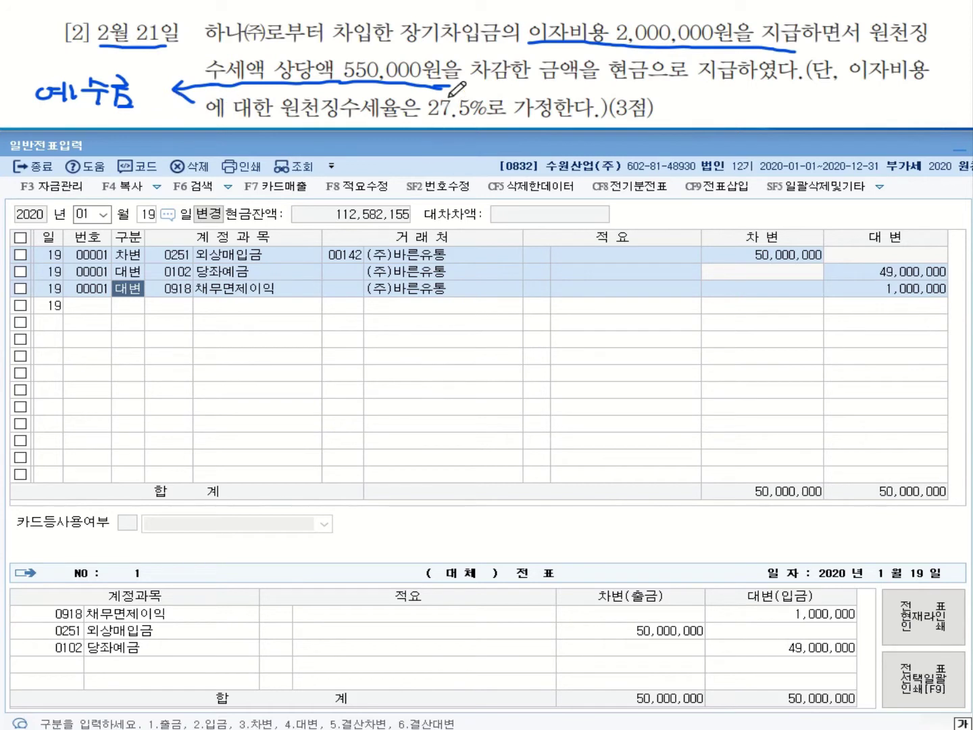
Set the voucher date to February 21, 2020.
click(102, 215)
click(94, 241)
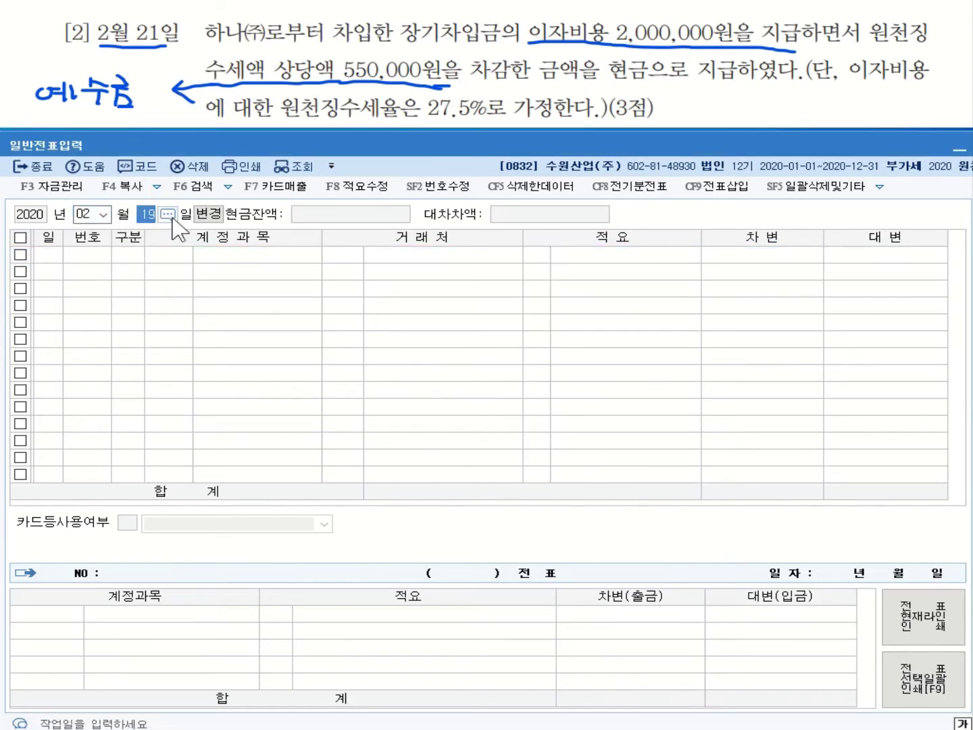
text(21)
key(Return)
Enter a debit line for 0951 이자비용, found by looking up 이자, with no 거래처 or 적요 and an amount of 2,000,000.
text(3)
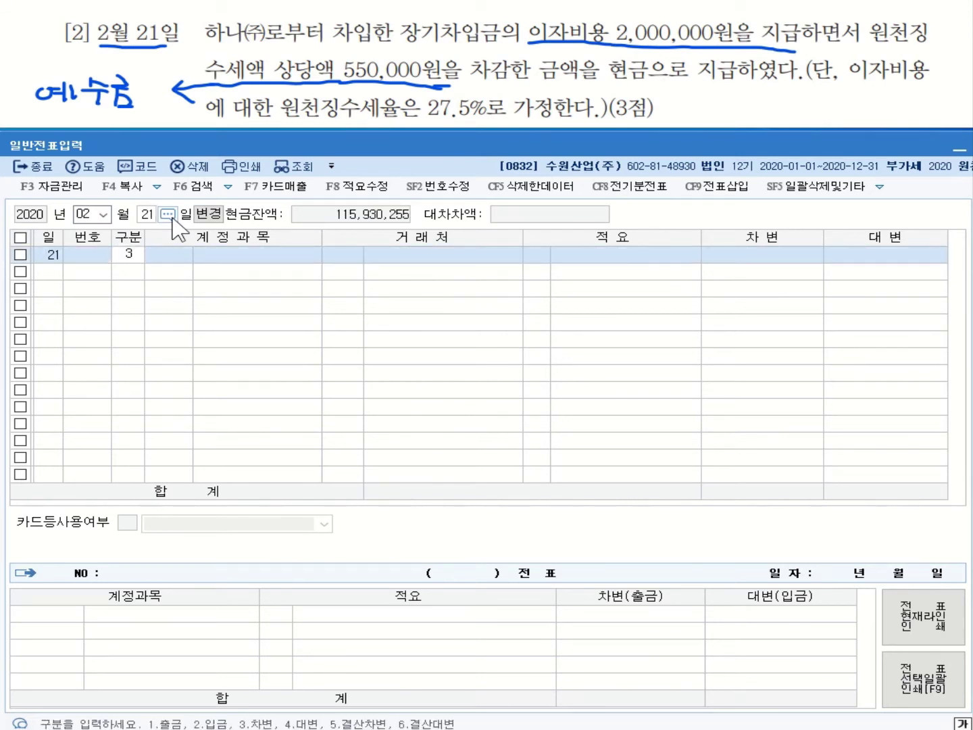
key(Return)
key(Hangul)
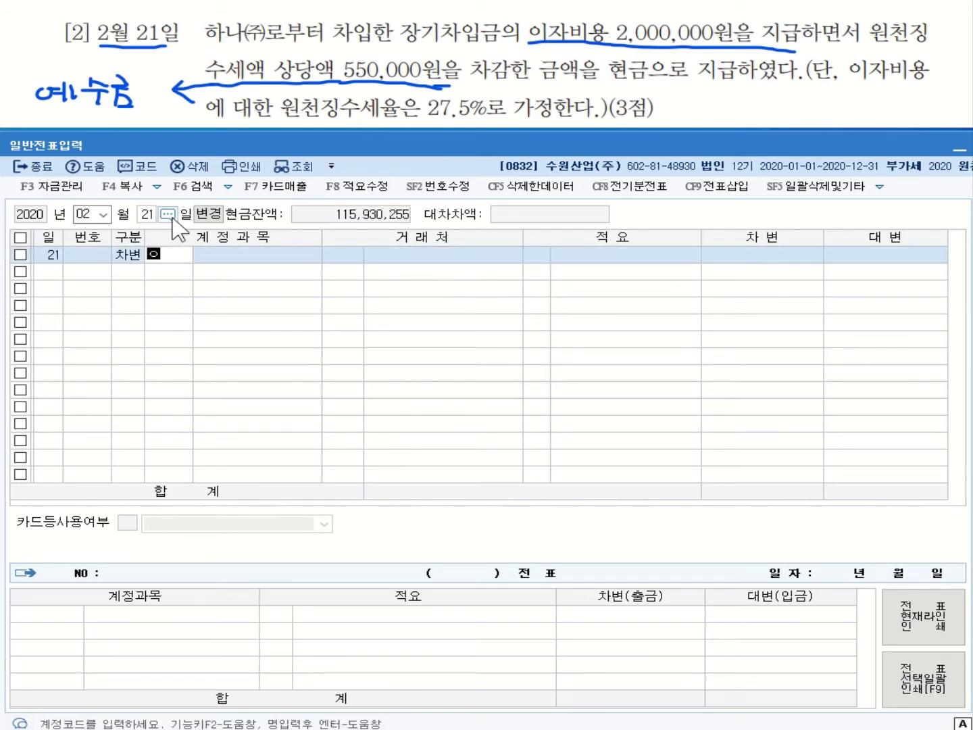
text(이자)
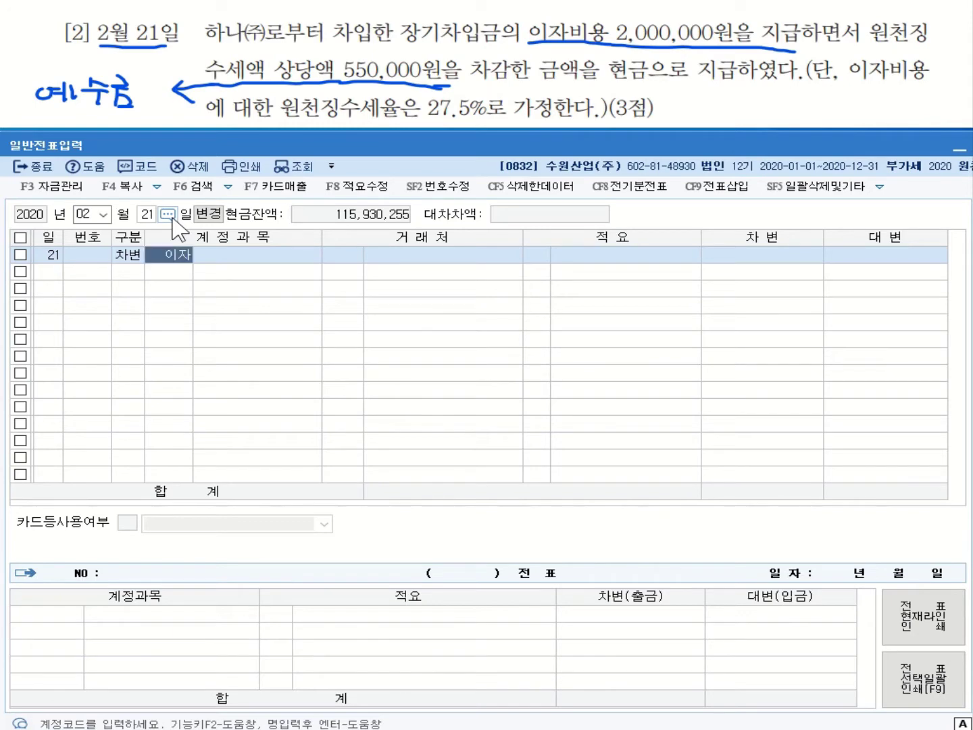
key(Return)
double_click(409, 420)
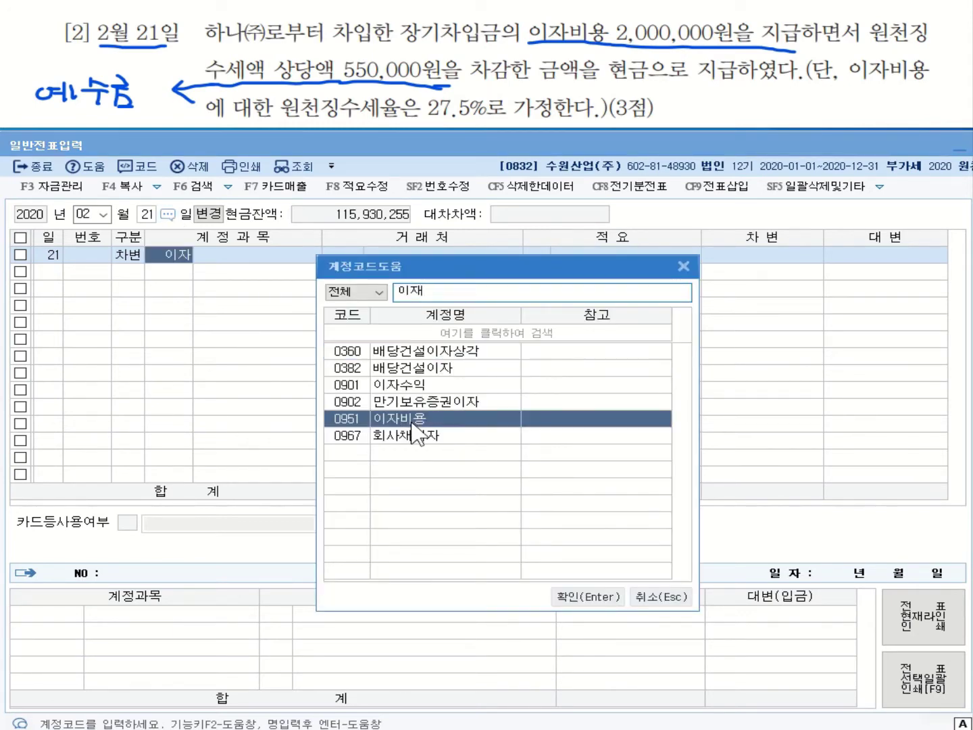
key(Return)
key(Return)
key(Return)
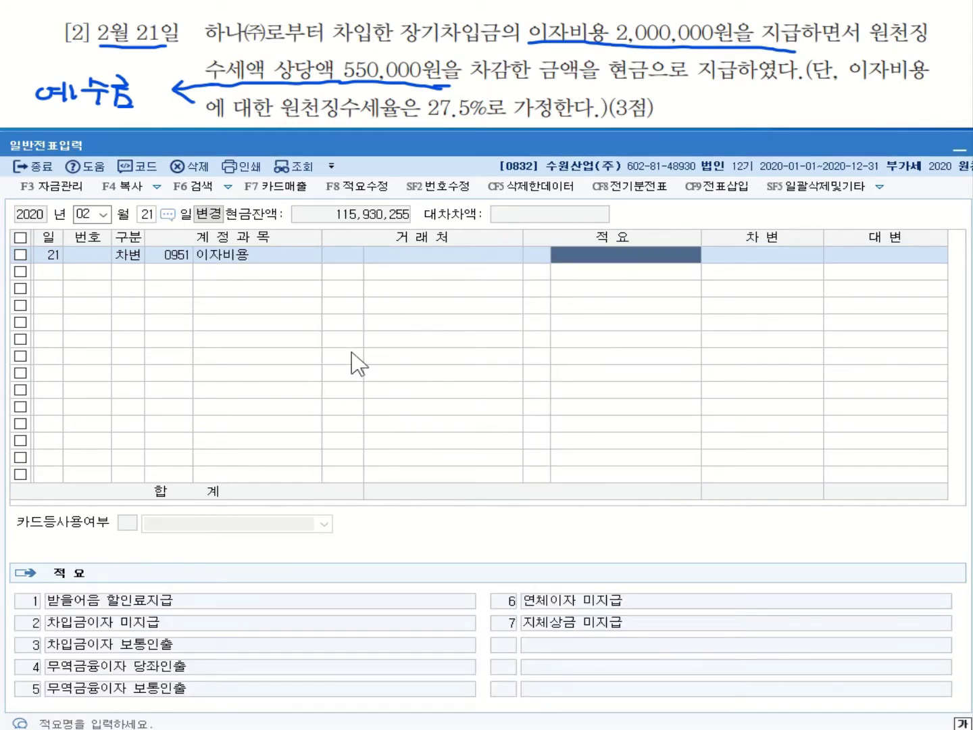
text(2,000,000)
key(Return)
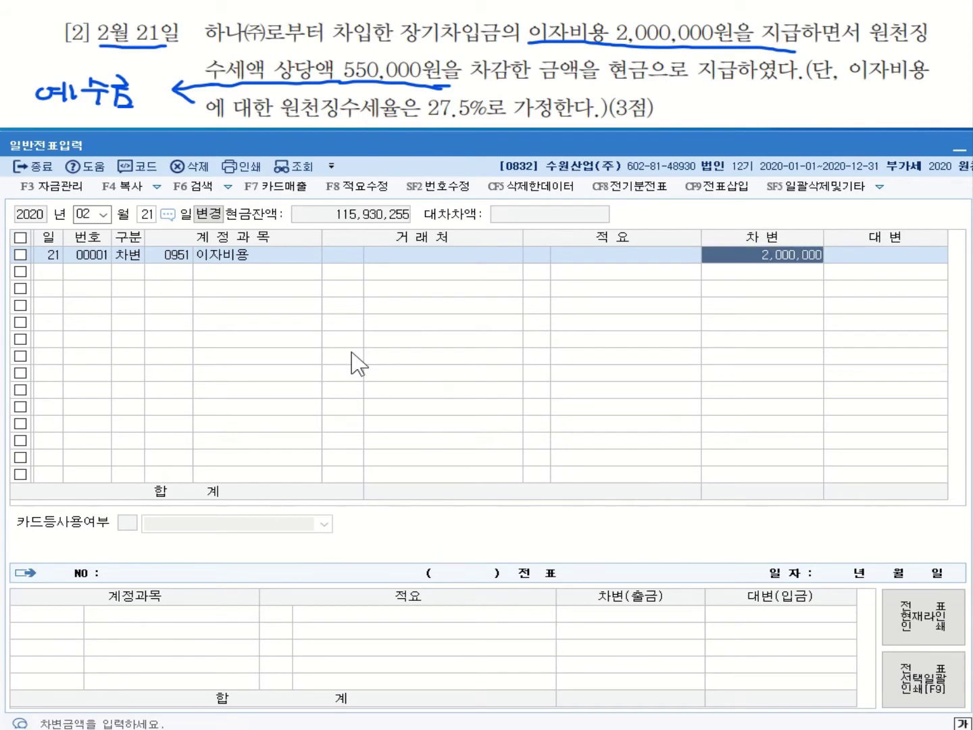
Add a credit line for 0254 예수금 with no 거래처 or 적요 and an amount of 550,000.
text(4254)
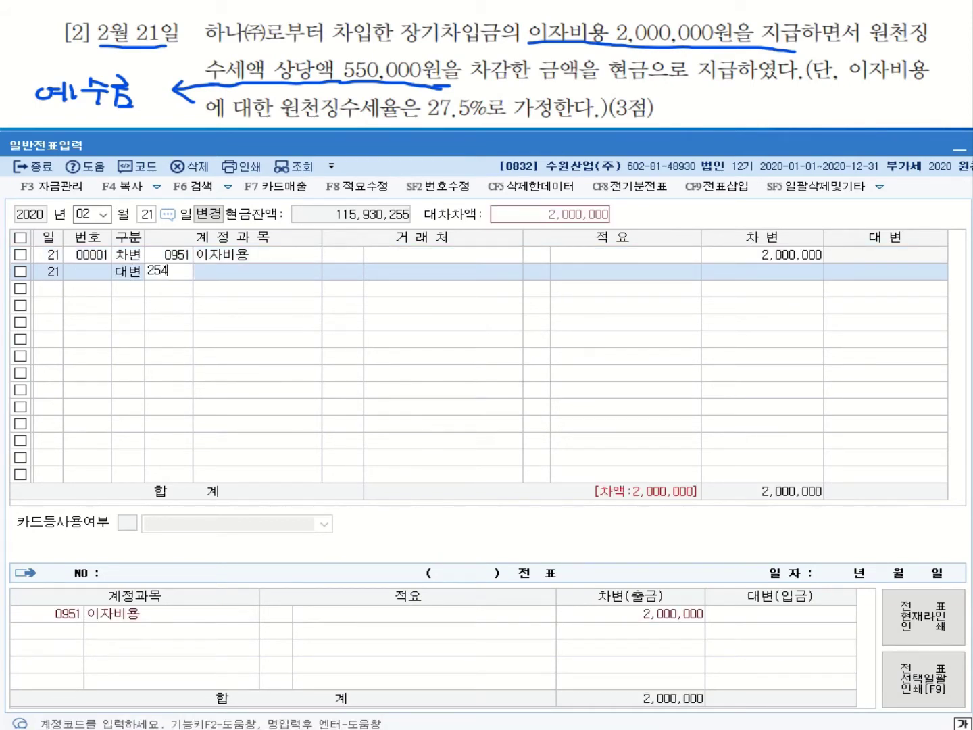
key(Return)
key(Return)
key(Return)
key(Return)
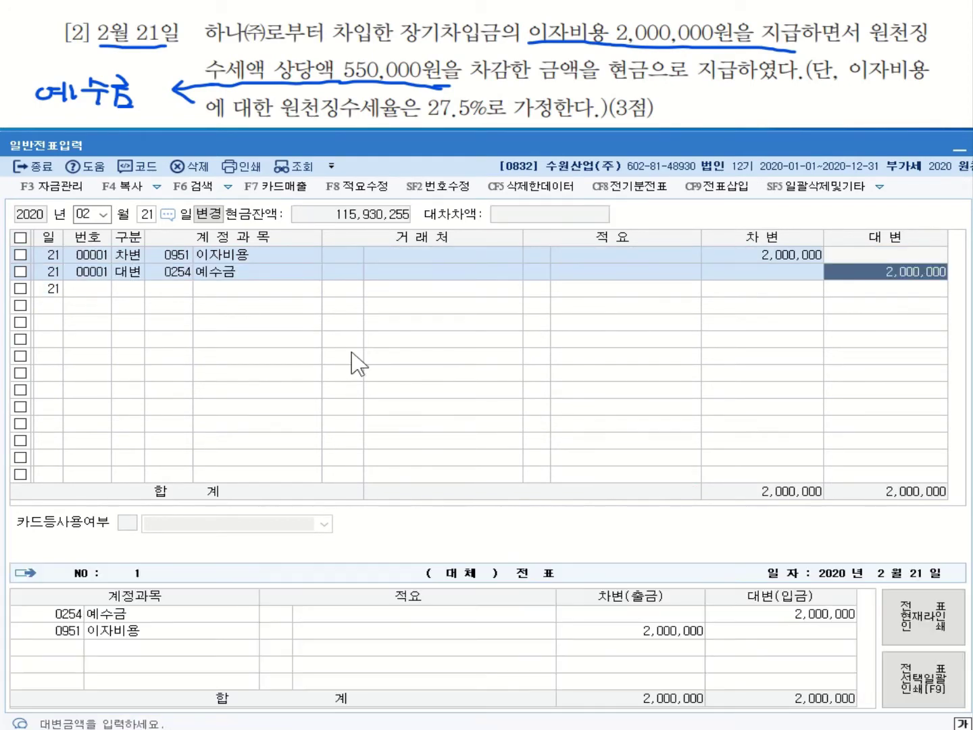
text(550,000)
key(Return)
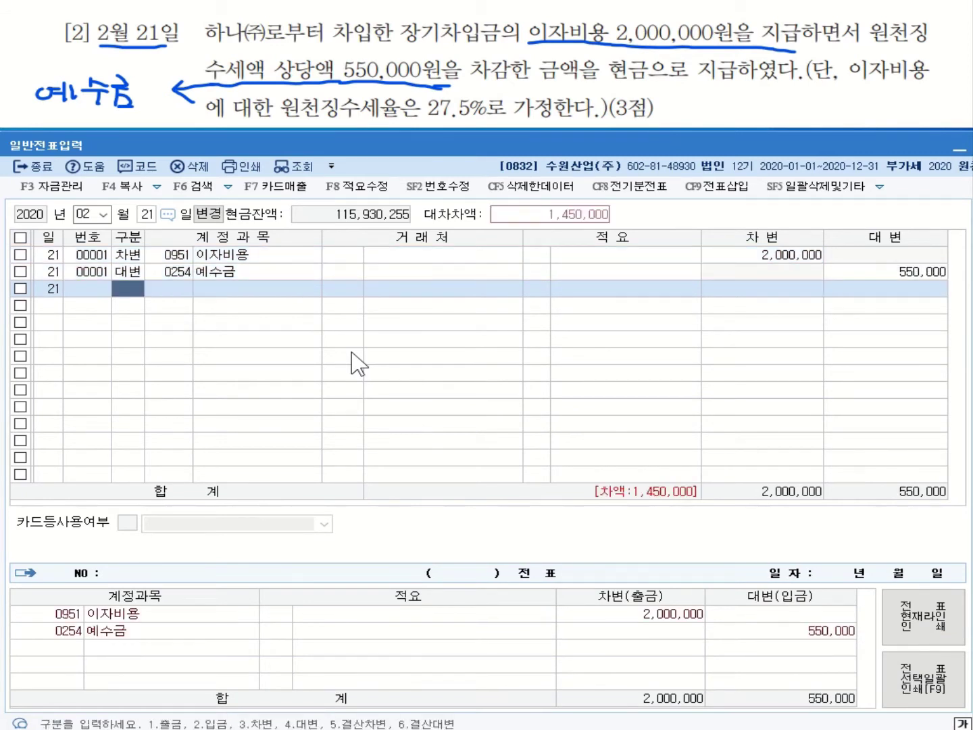
Add a credit line for 0101 현금 with no 거래처 for the remaining 1,450,000.
text(4)
text(101)
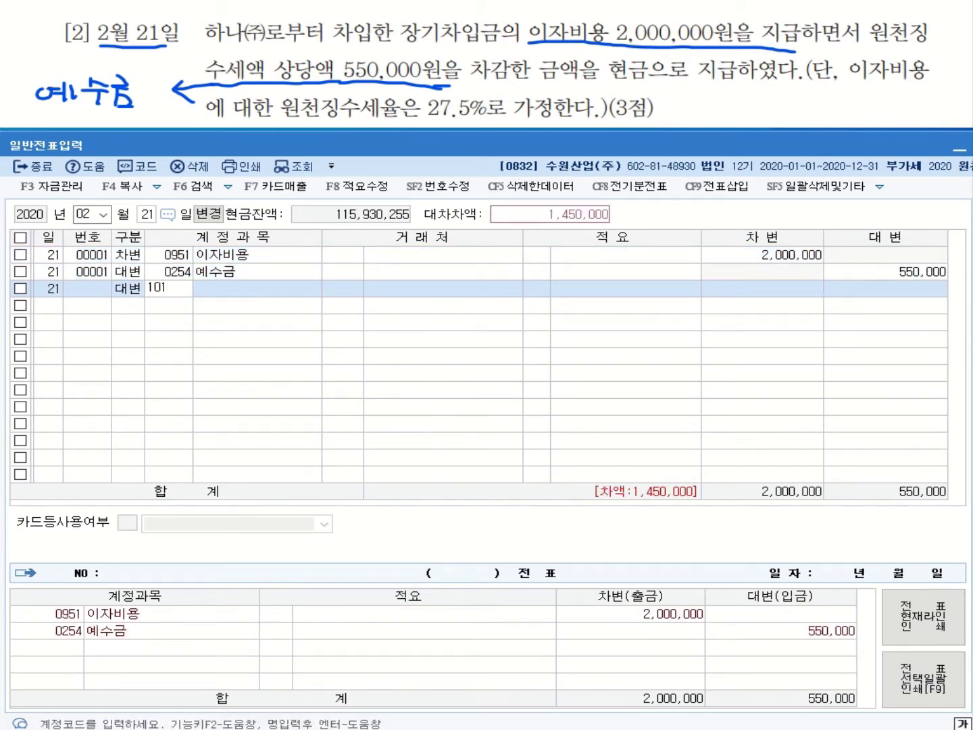
key(Return)
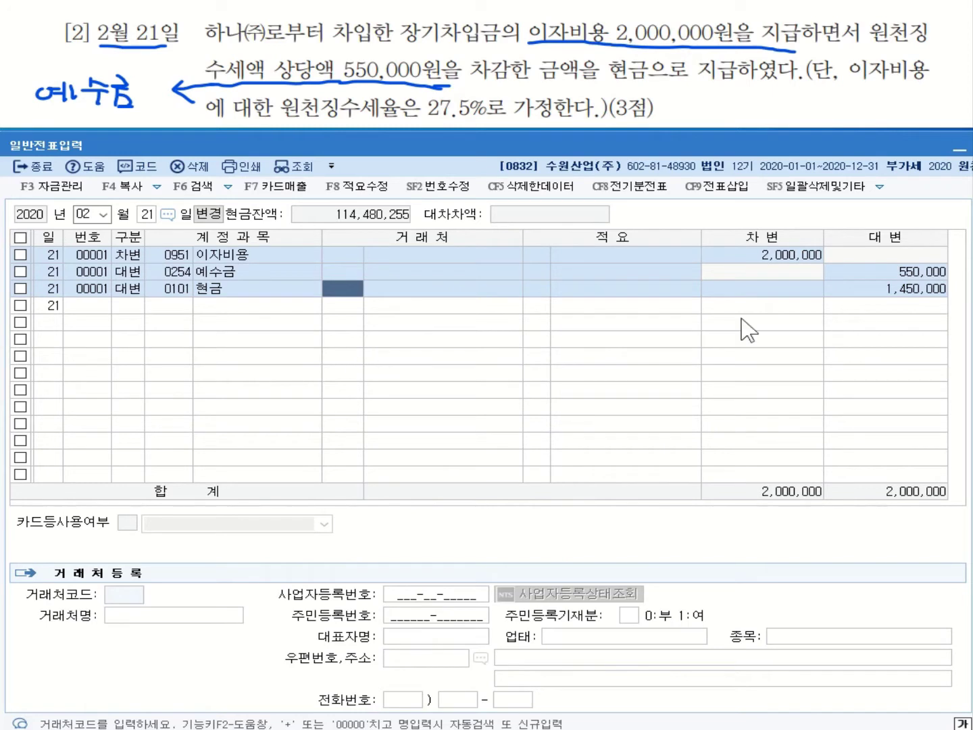
click(853, 289)
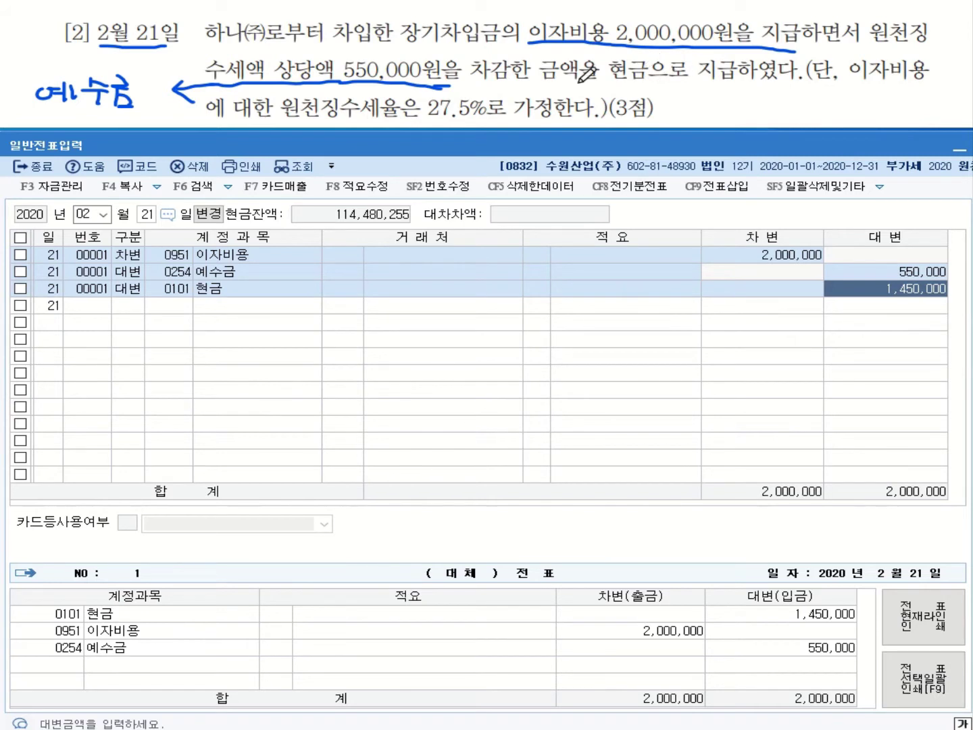
Mark transaction [3]'s date 25일, the words 포함 and 결제하기 위하여, the 1,000,000원 배서양도 to ㈜나라, and the 보통예금계좌 payment.
scroll(487, 64, down, 3)
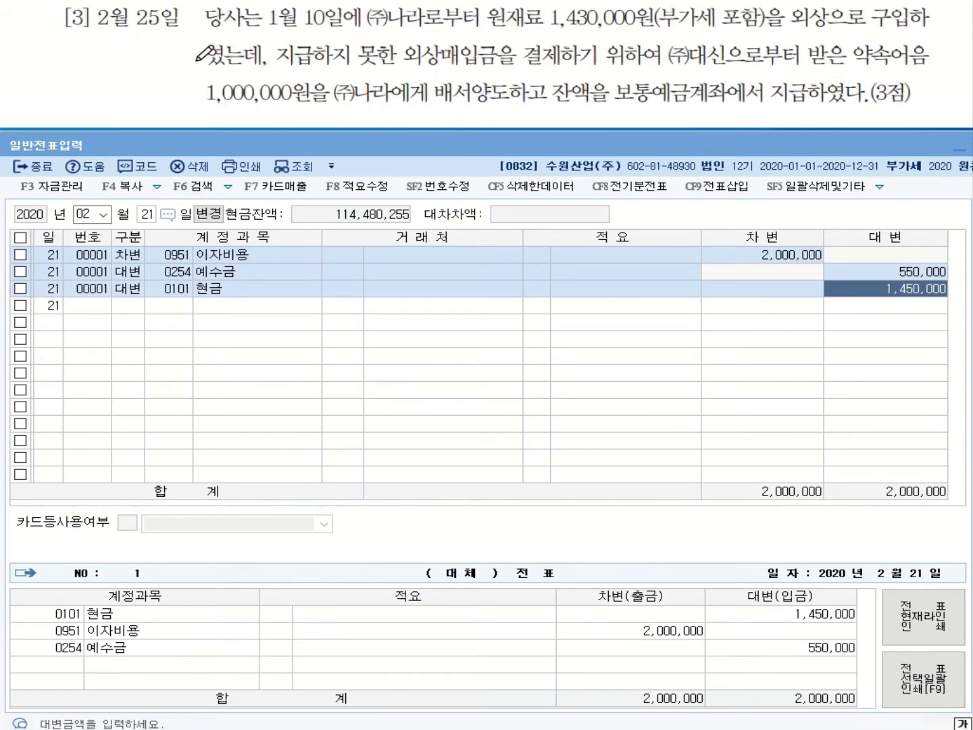
drag(167, 29, 139, 32)
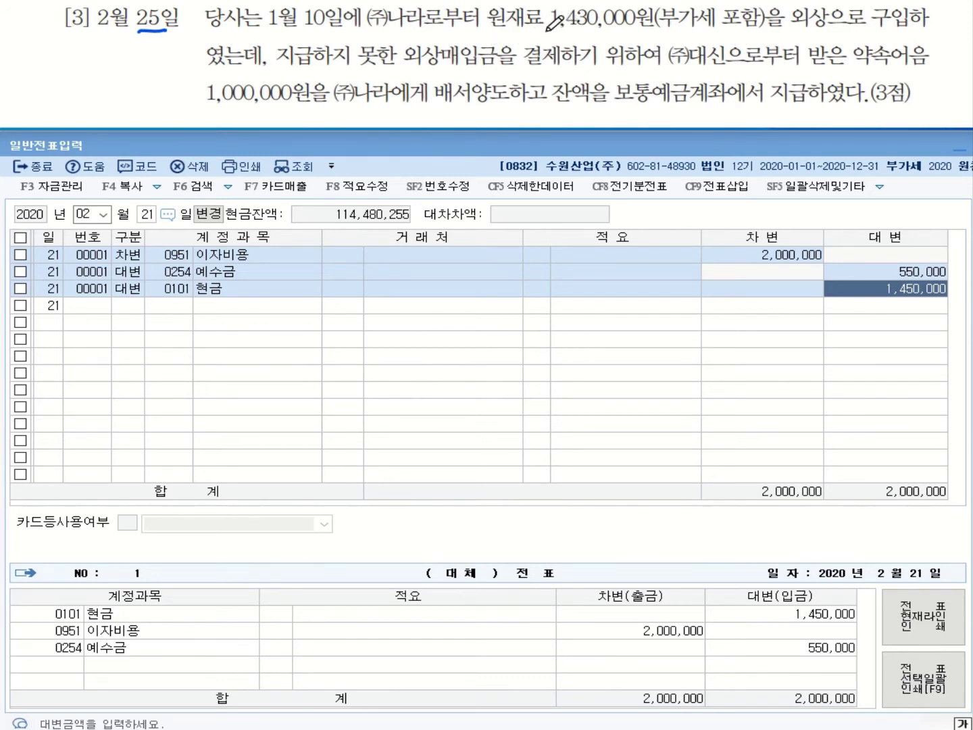
mouse_move(750, 28)
mouse_down()
mouse_move(724, 25)
mouse_move(733, 42)
mouse_up()
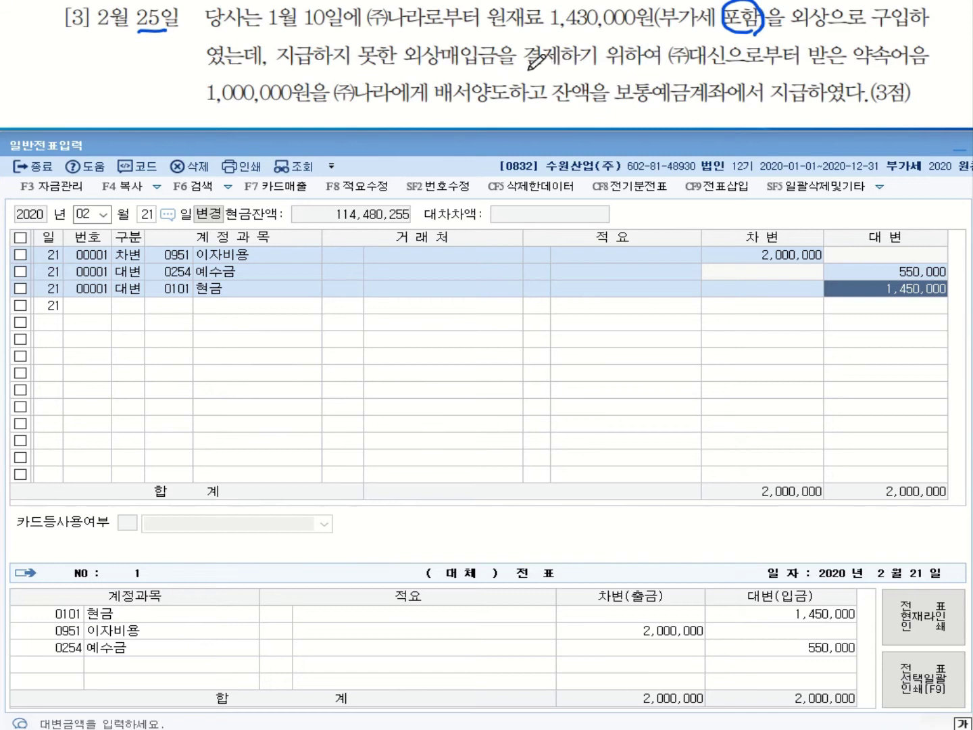
drag(527, 67, 660, 67)
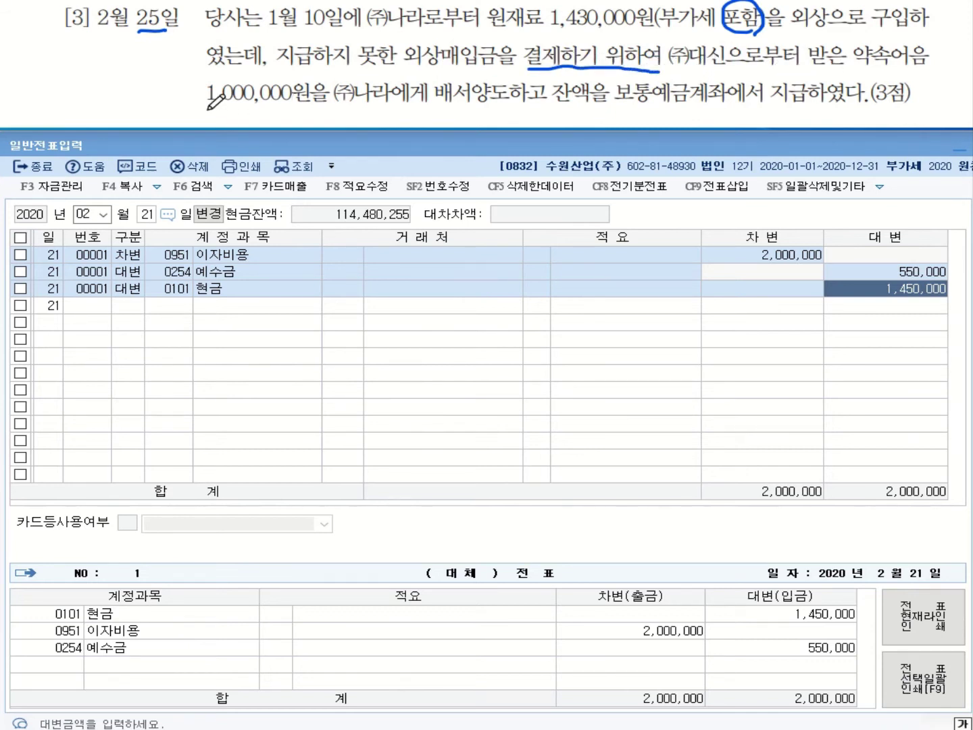
drag(202, 106, 516, 106)
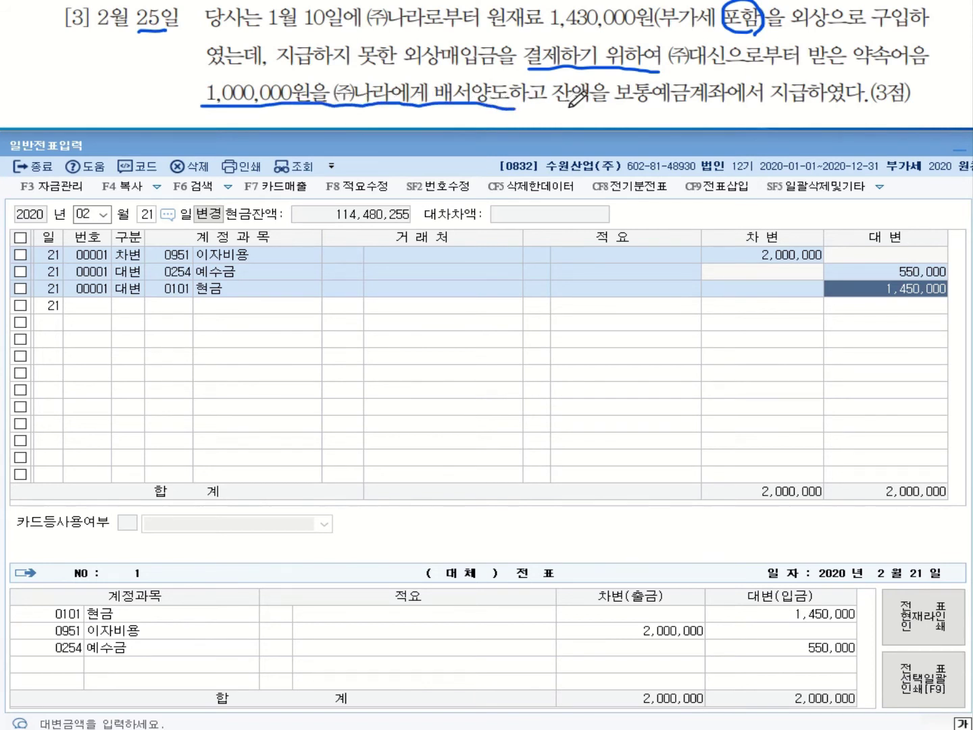
drag(593, 106, 818, 108)
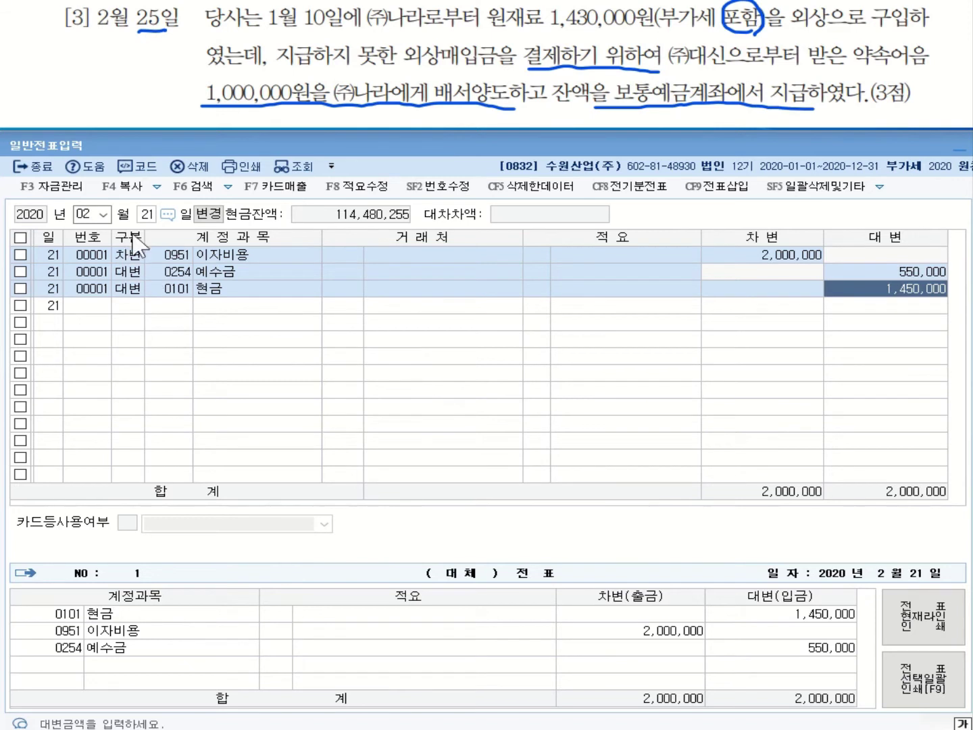
Set the voucher date to February 25, 2020.
click(146, 216)
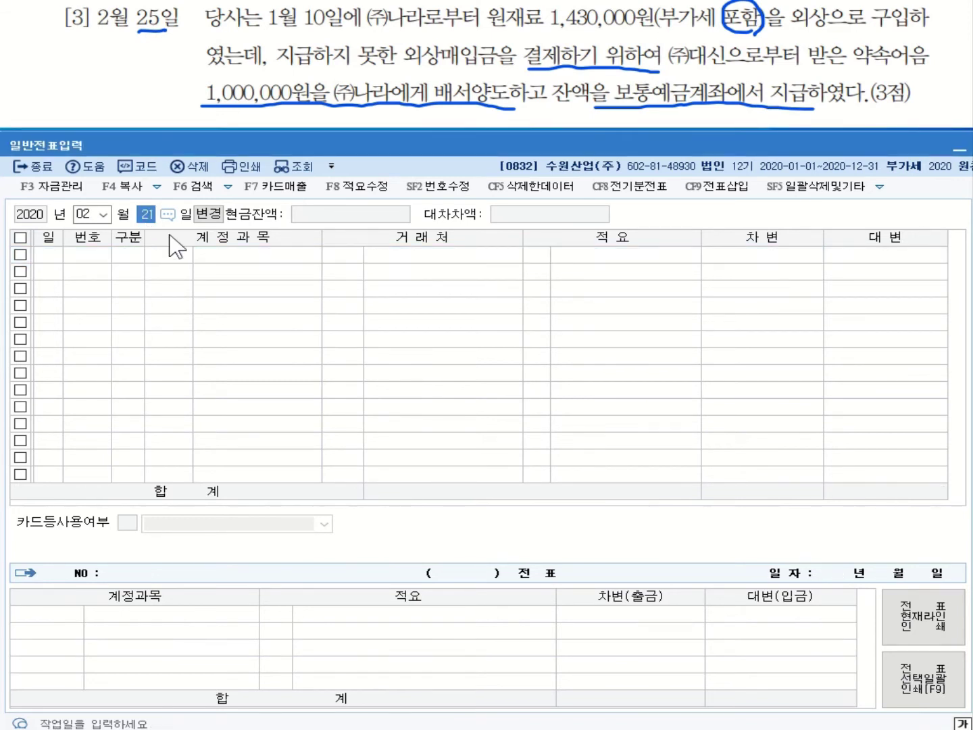
text(25)
key(Return)
Add a debit line for 0251 외상매입금 with 거래처 00158 (주)나라 and an amount of 1,430,000.
text(3)
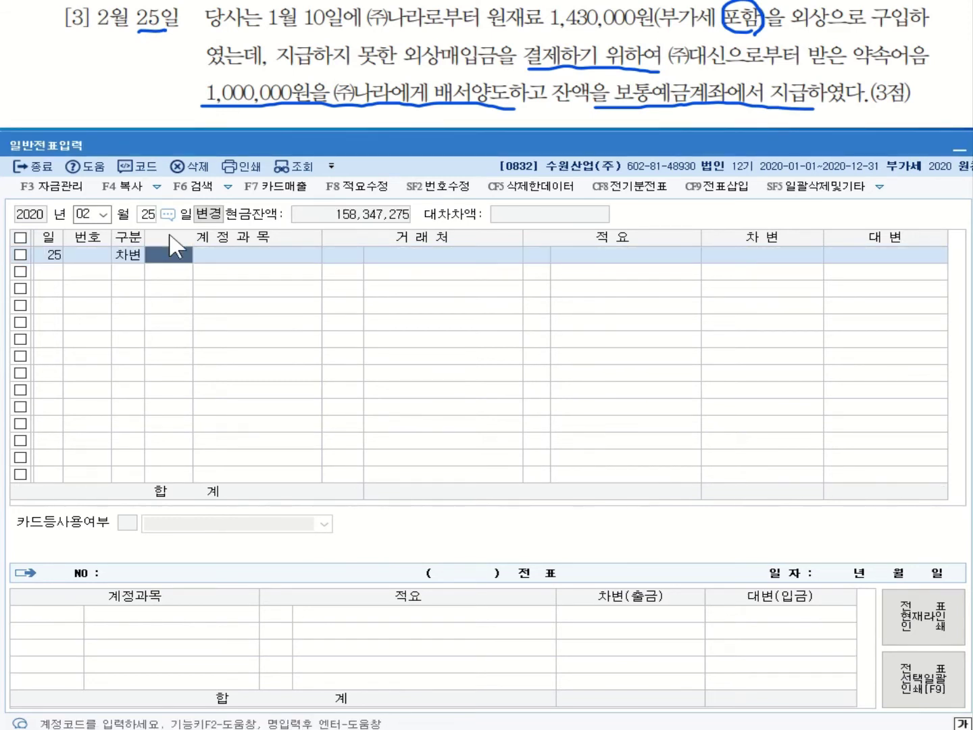
text(251)
key(Return)
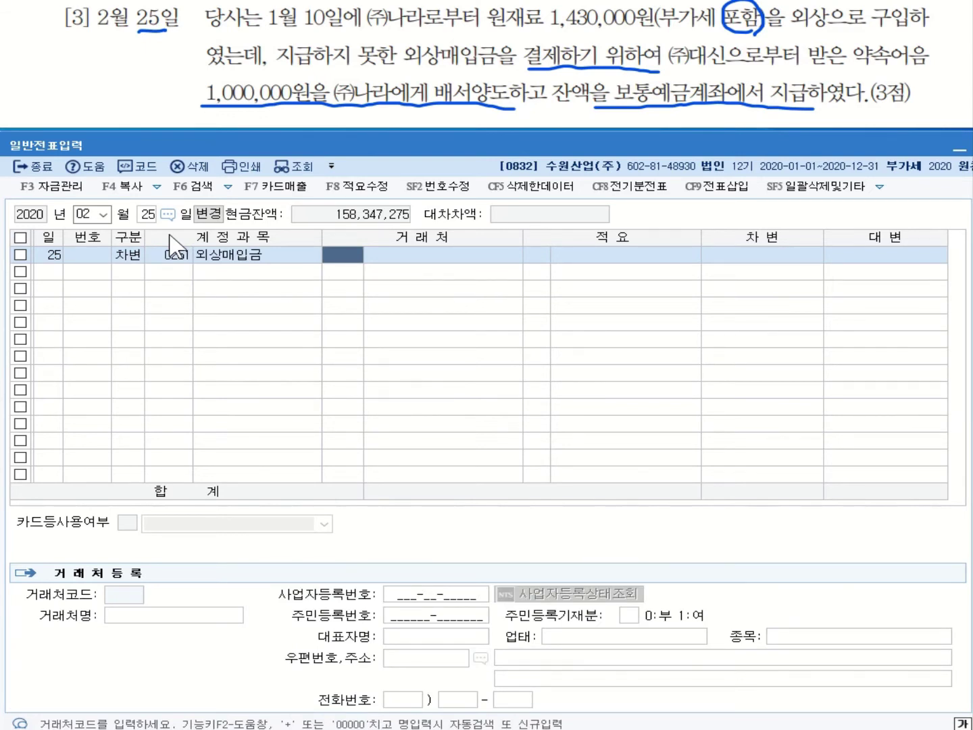
key(Hangul)
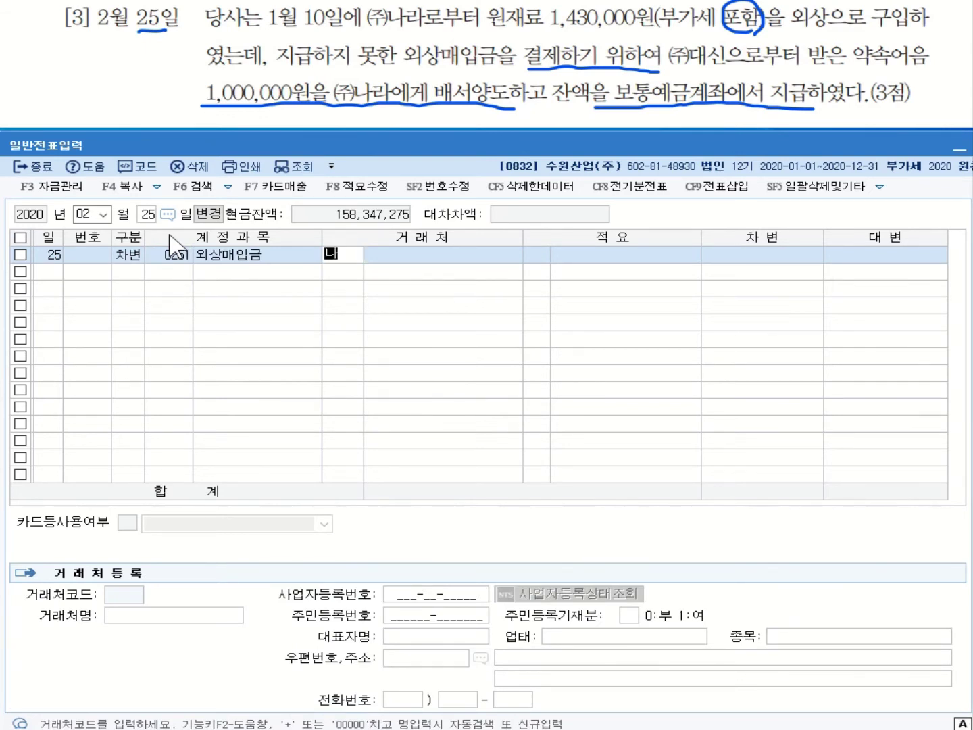
text(나리)
key(Return)
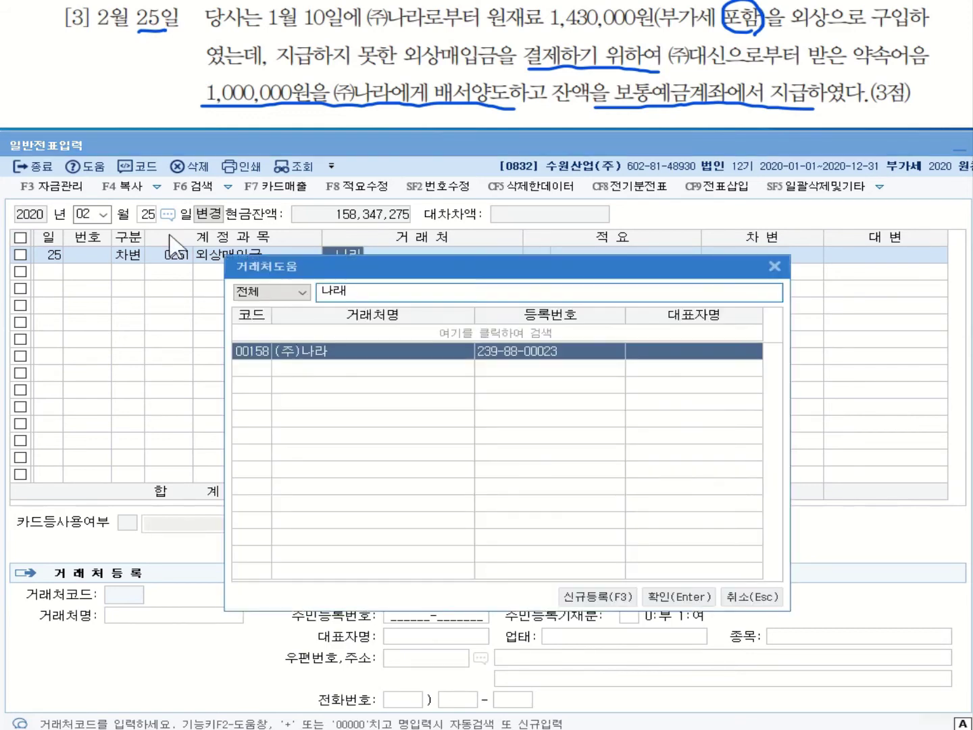
key(Return)
key(Return)
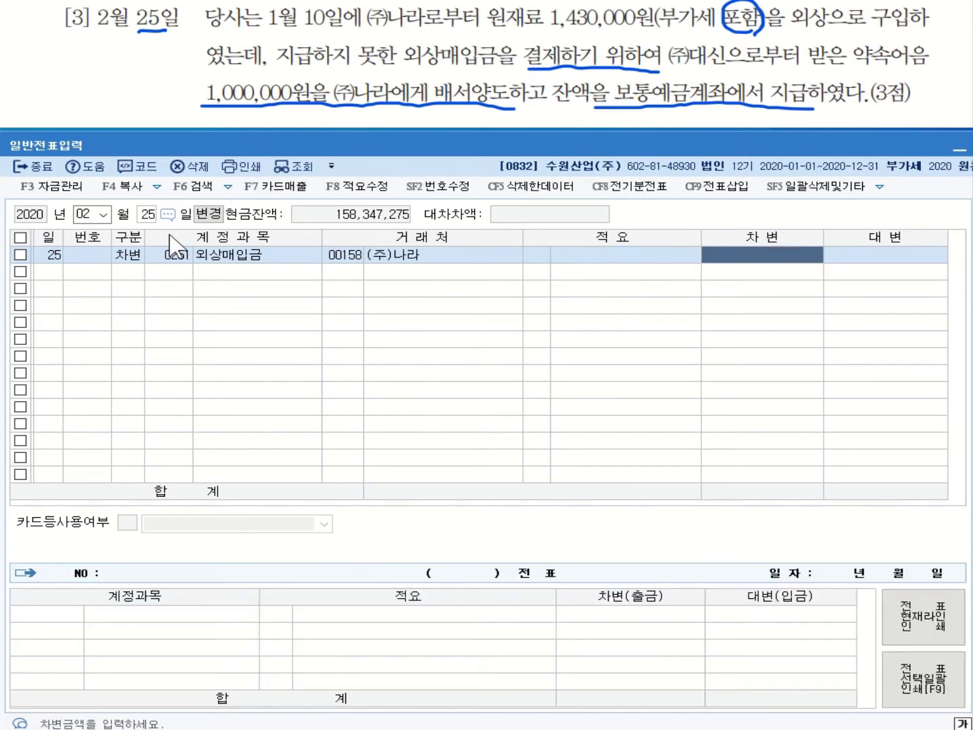
text(1430000)
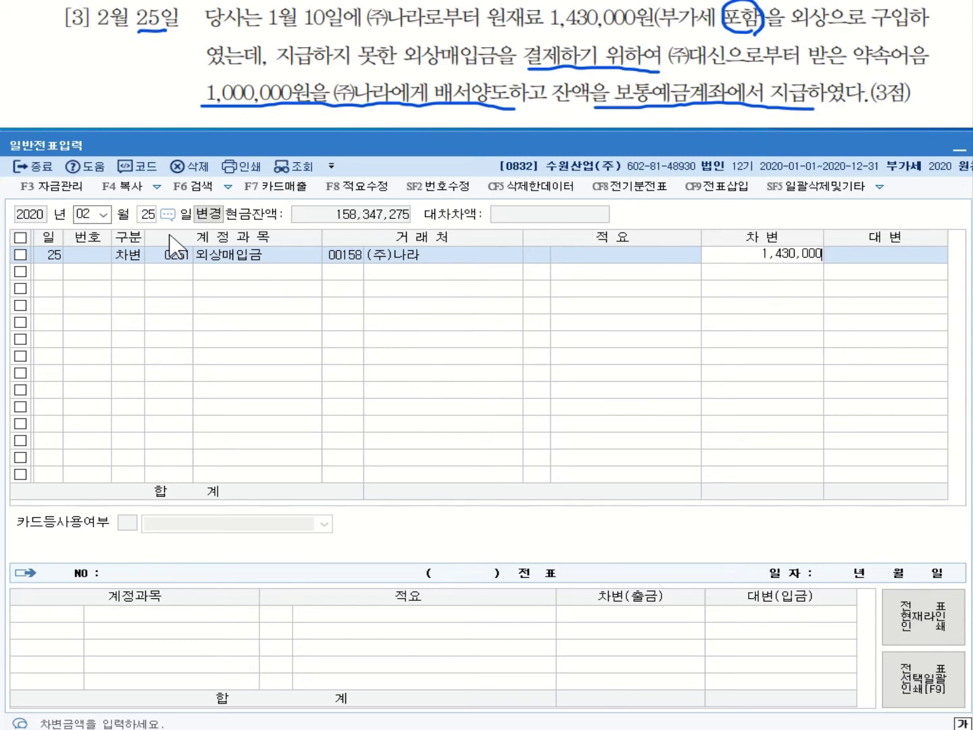
key(Return)
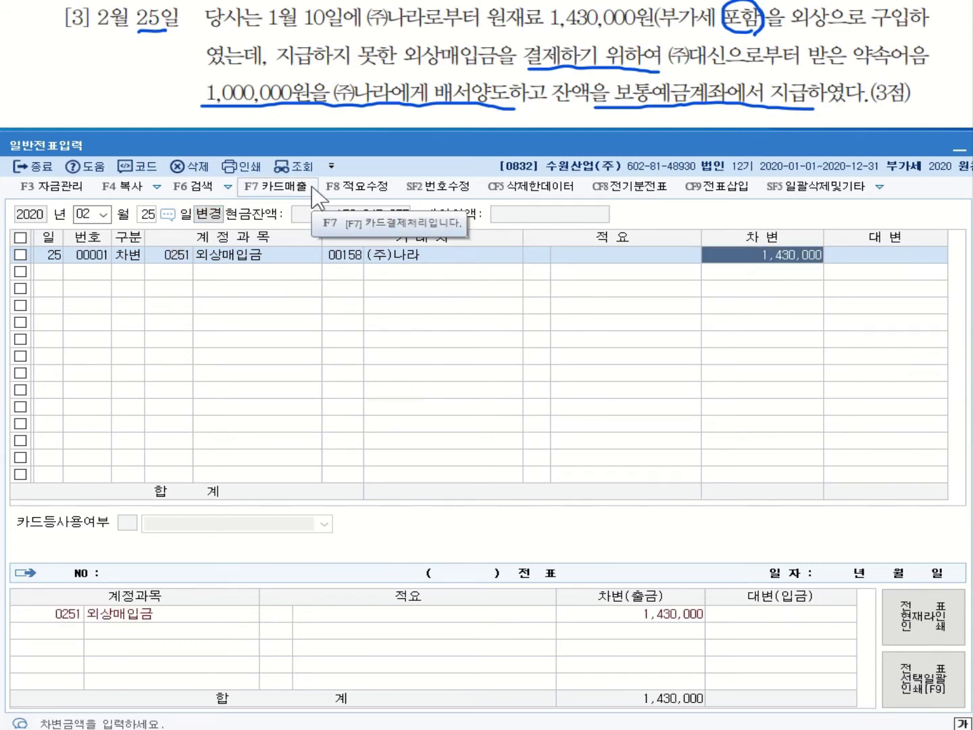
Add a credit line for 0110 받을어음 with 거래처 00137 (주)대신, no 적요 and an amount of 1,000,000.
text(4)
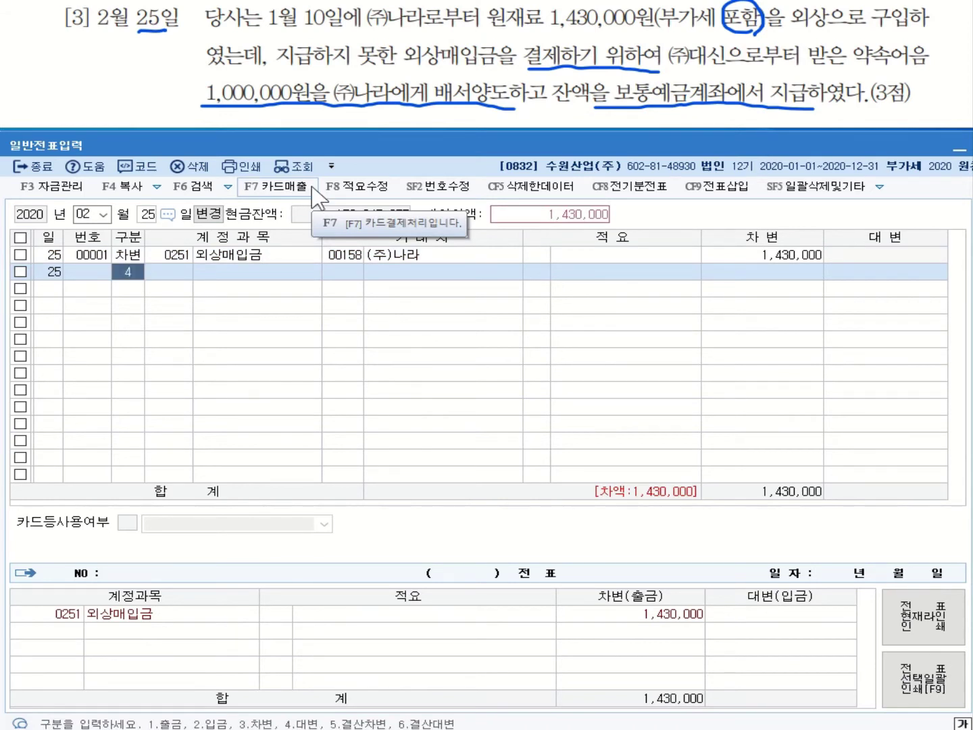
key(Return)
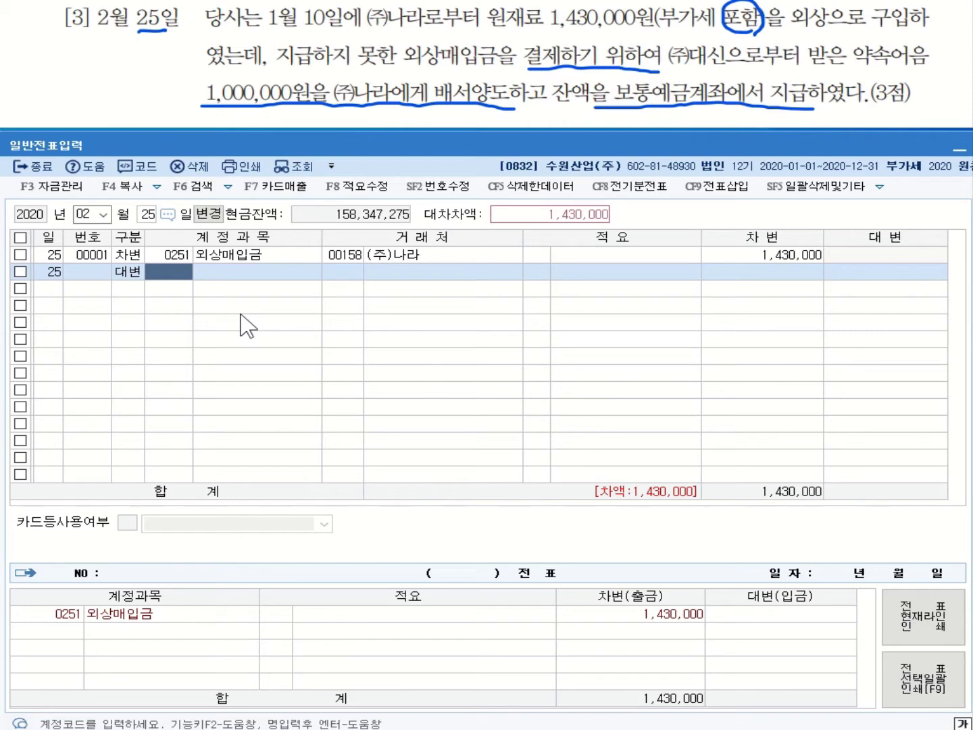
text(110)
key(Return)
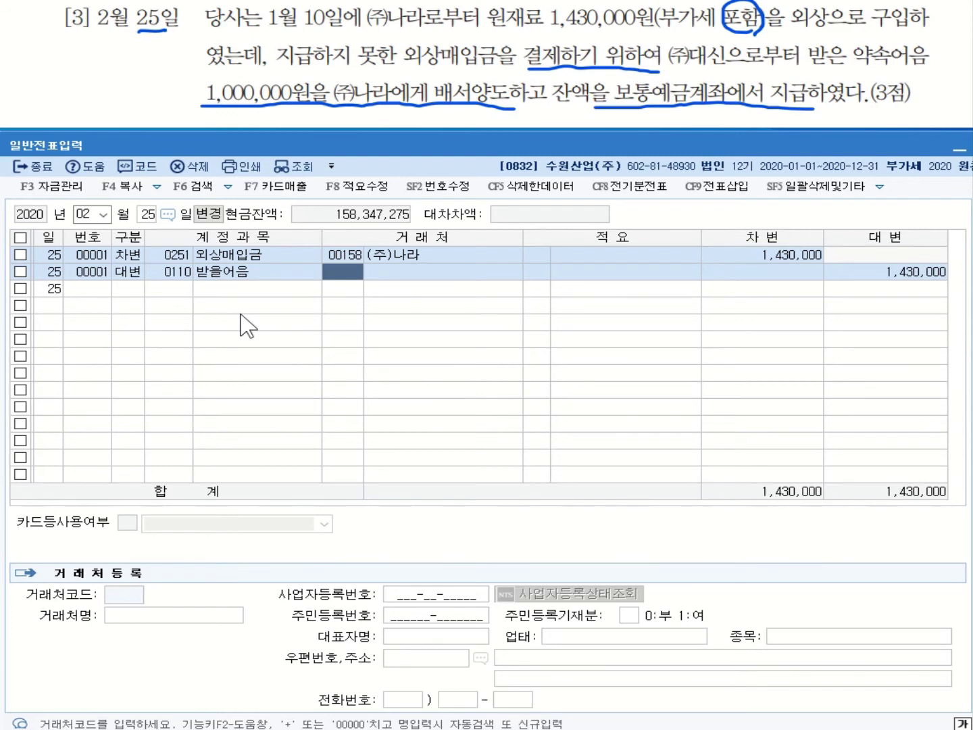
text(대시)
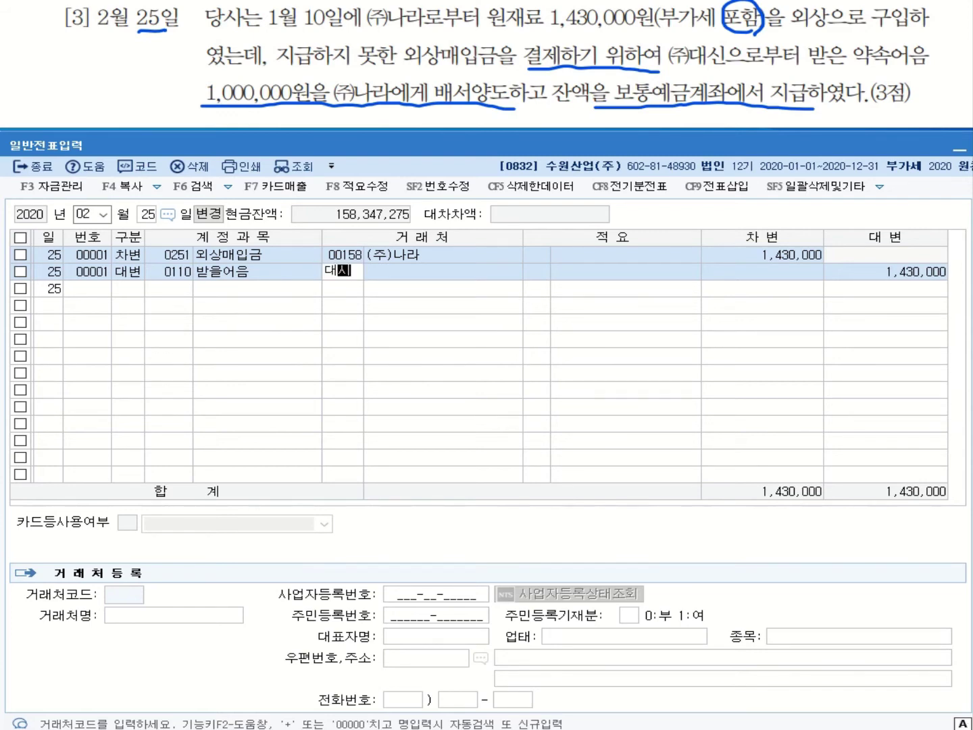
text(ㄴ)
key(Return)
key(Return)
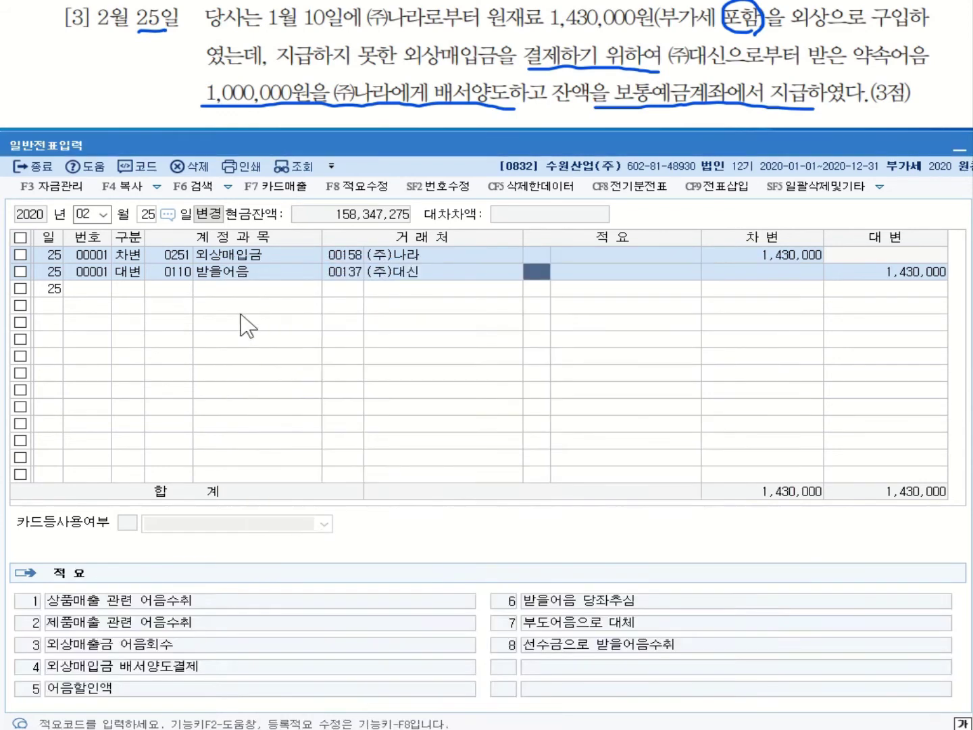
key(Return)
text(1000000)
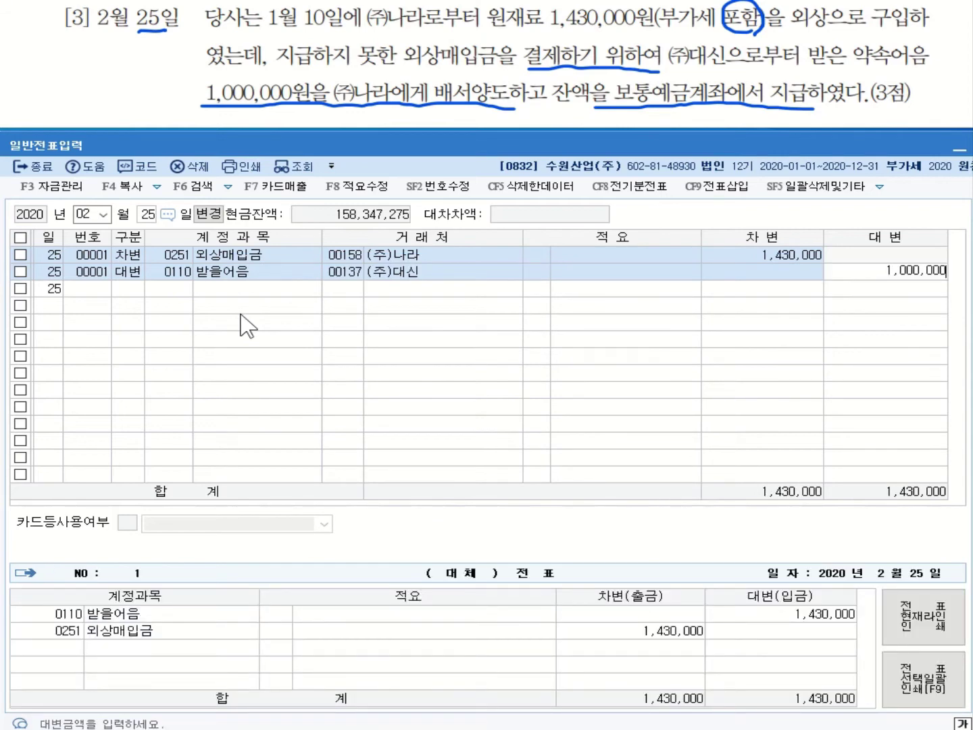
key(Return)
Add a credit line for 0103 보통예금 with no 거래처 for the remaining 430,000.
text(410)
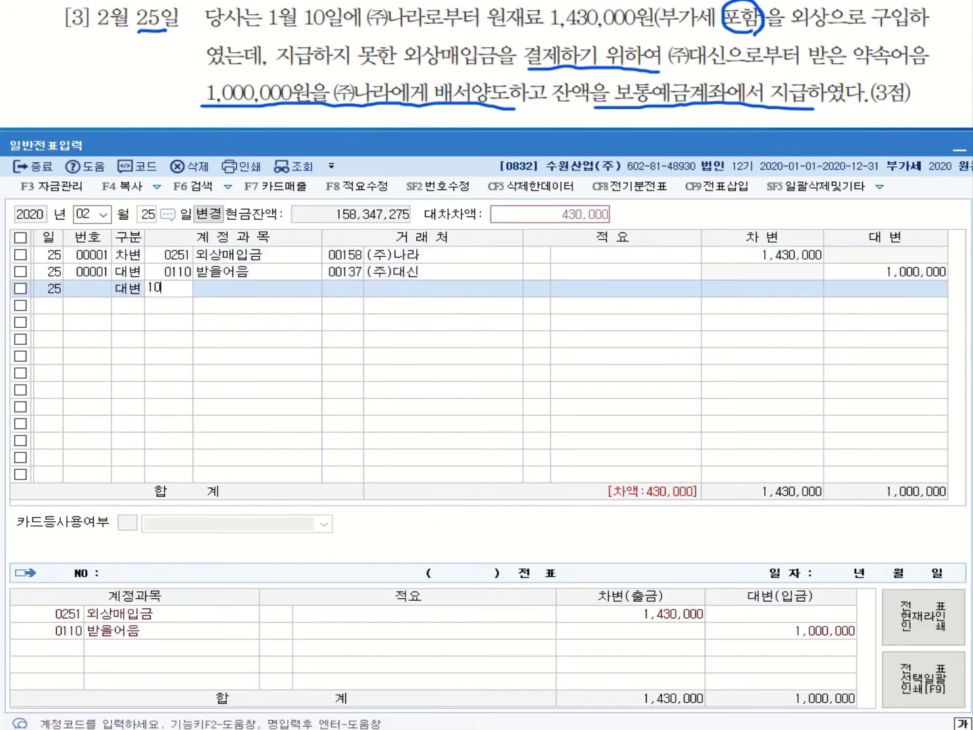
text(3)
key(Return)
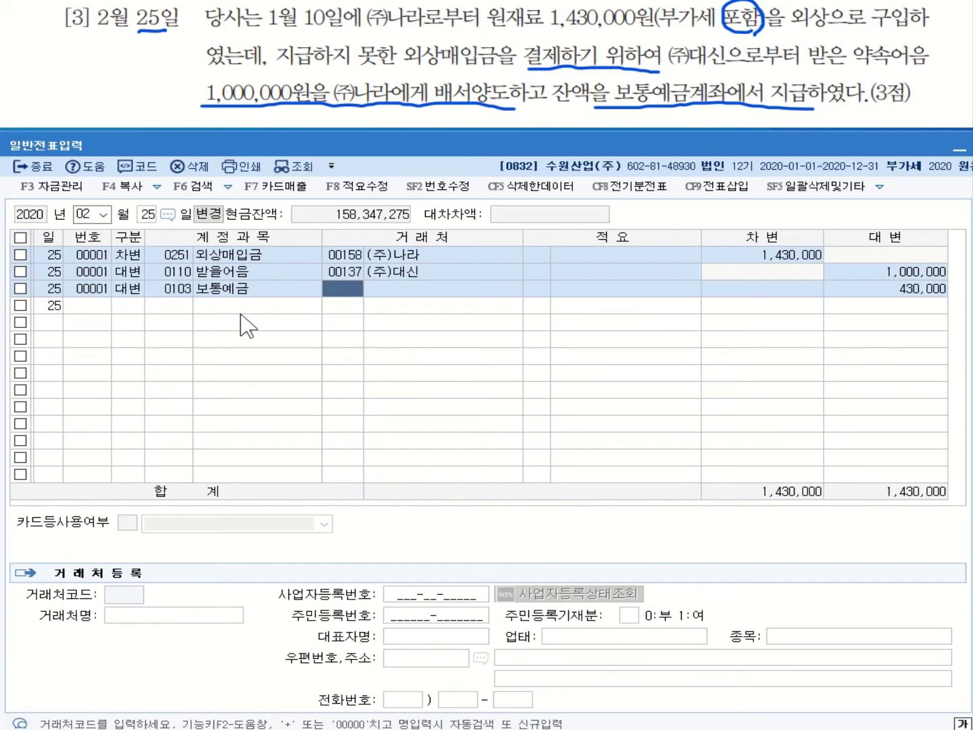
click(214, 274)
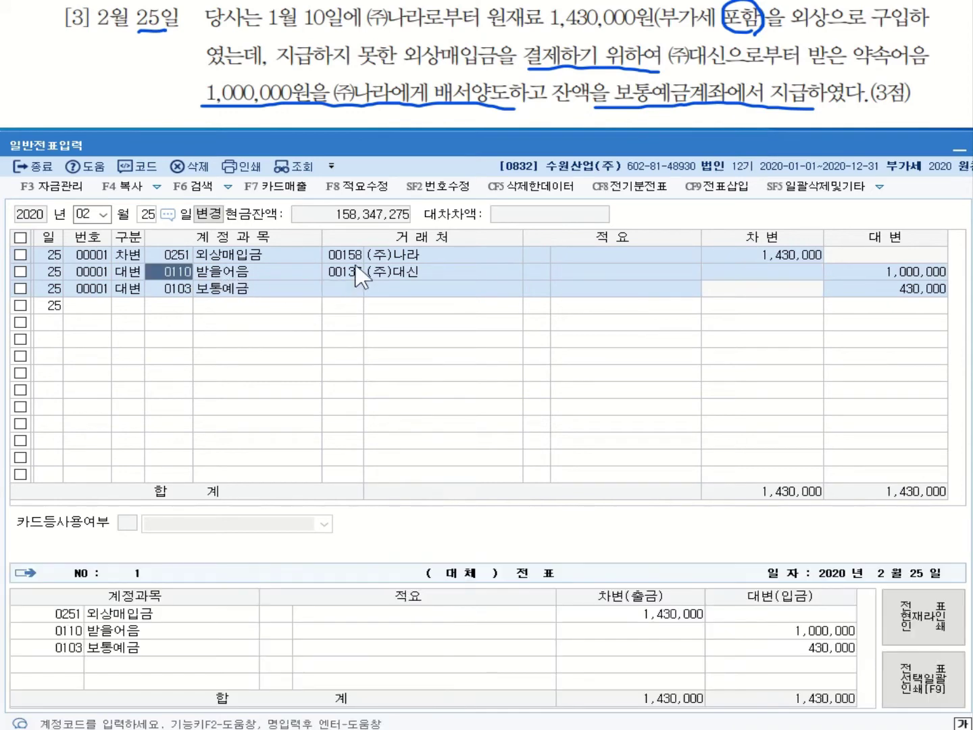
click(354, 269)
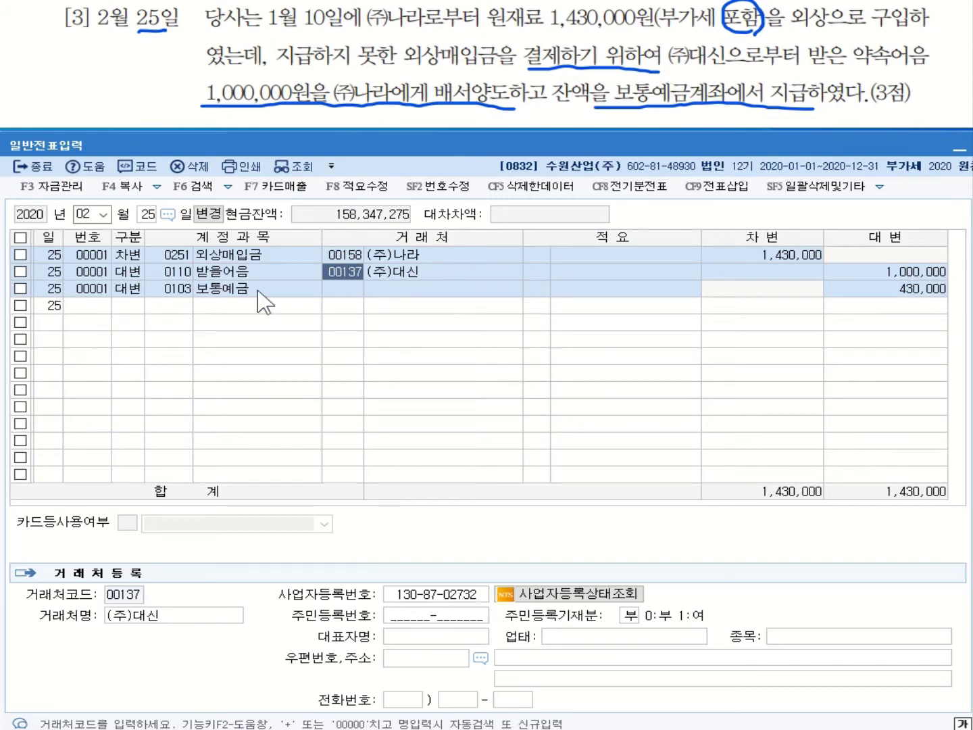
click(192, 323)
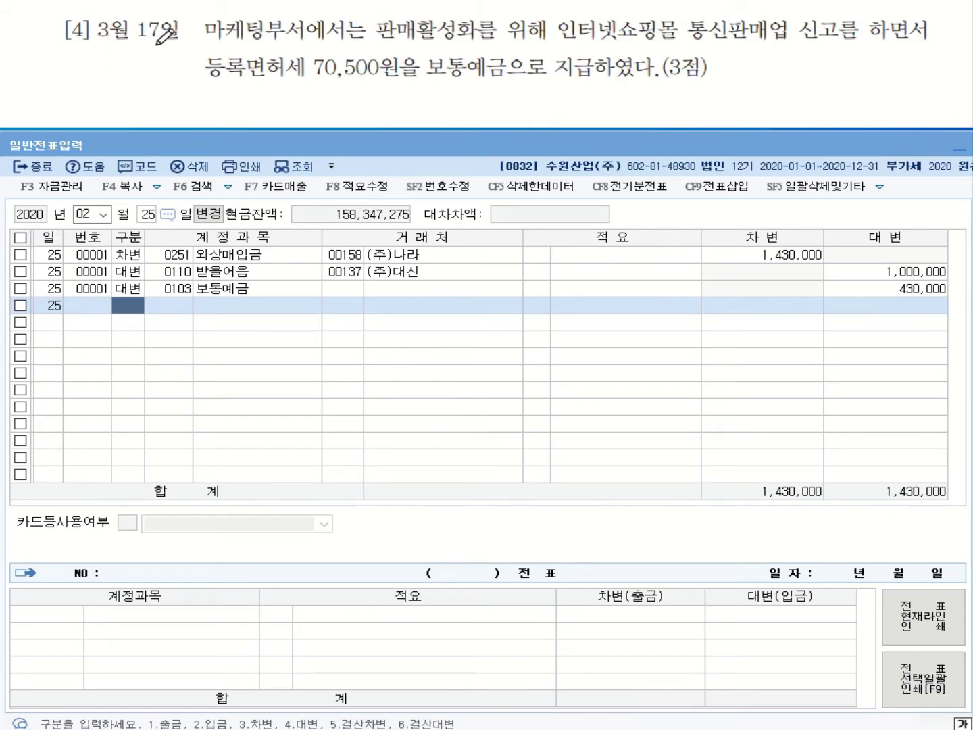
Underline transaction [4]'s date 17일, parts of 판매활성화 and 신고, and the 등록면허세 70,500원 payment from 보통예금.
drag(143, 47, 174, 48)
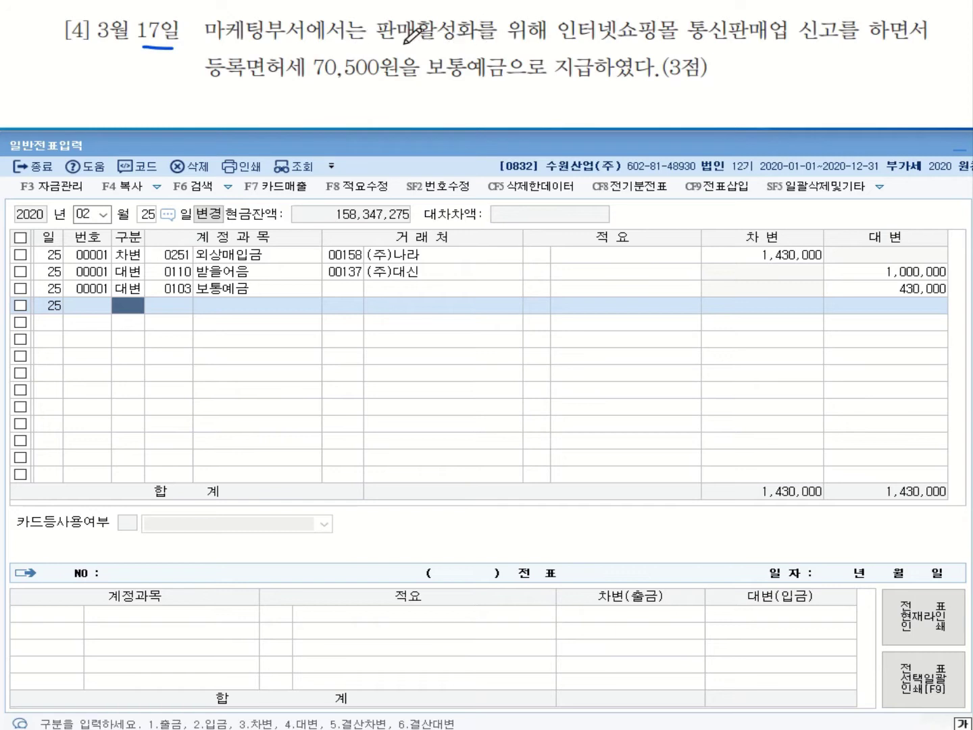
drag(404, 44, 442, 41)
drag(805, 52, 840, 45)
drag(208, 79, 641, 91)
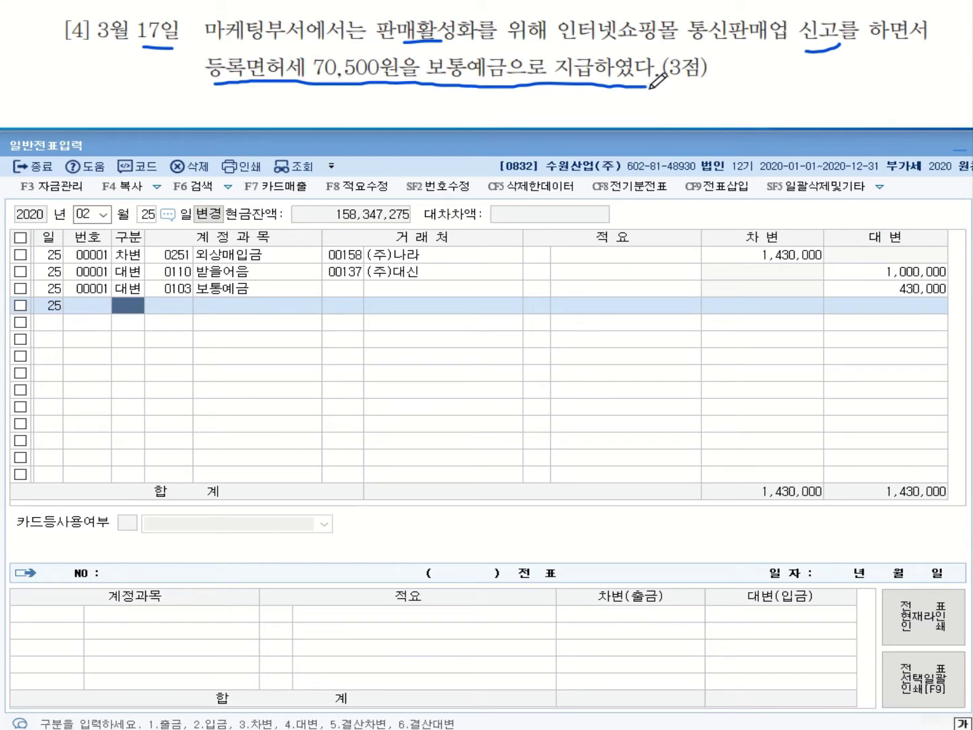
drag(668, 82, 626, 82)
Set the voucher date to March 17, 2020.
click(83, 214)
click(103, 214)
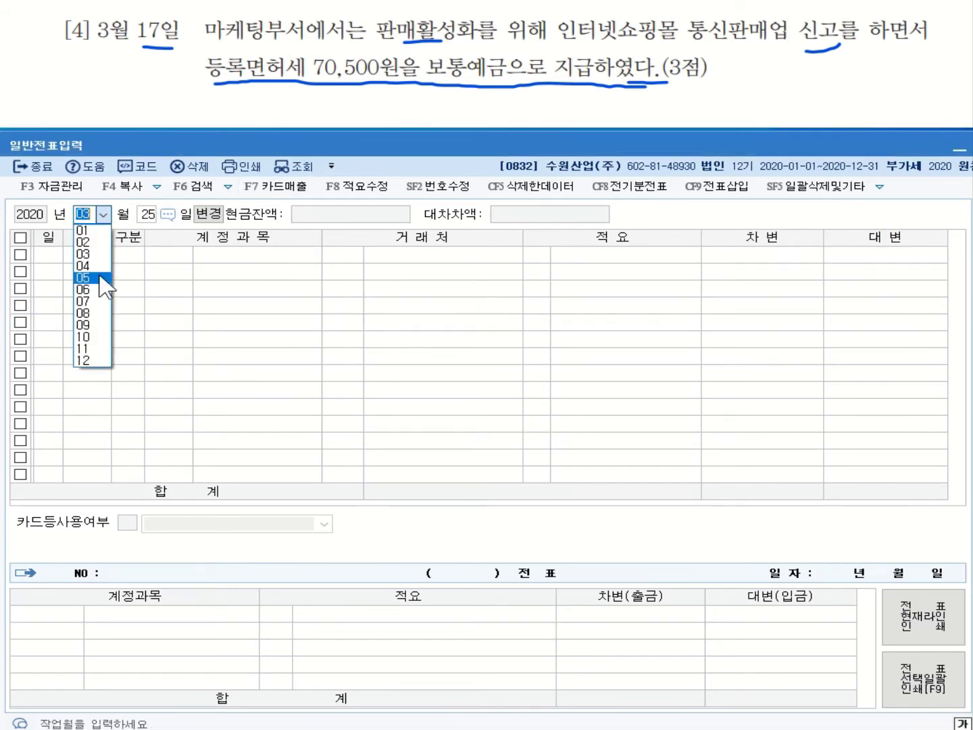
click(103, 255)
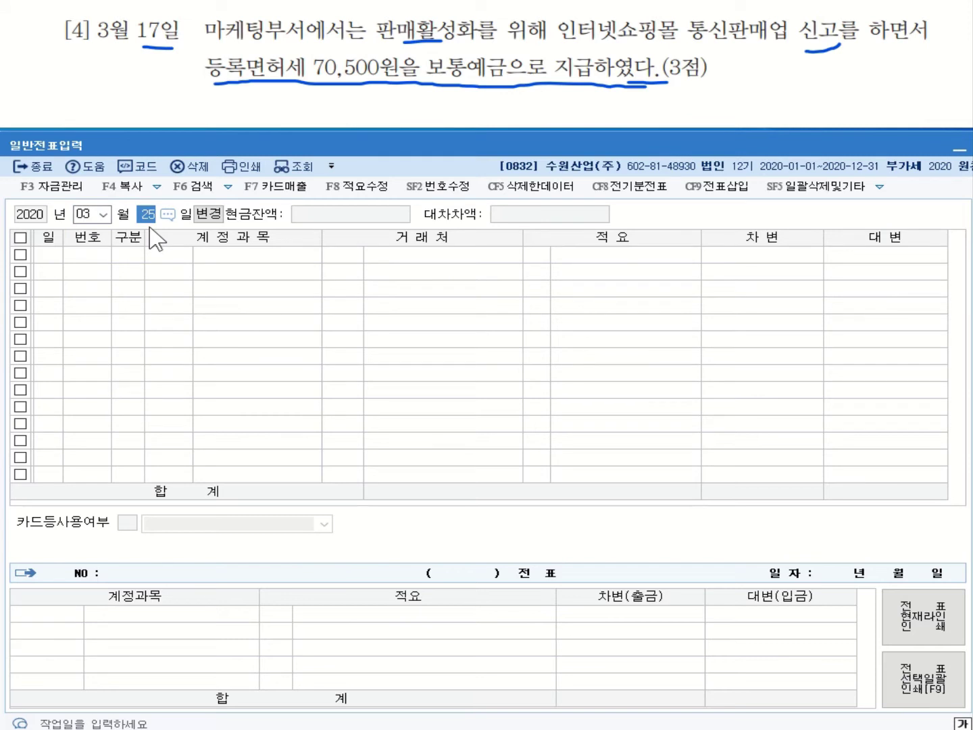
text(17)
key(Return)
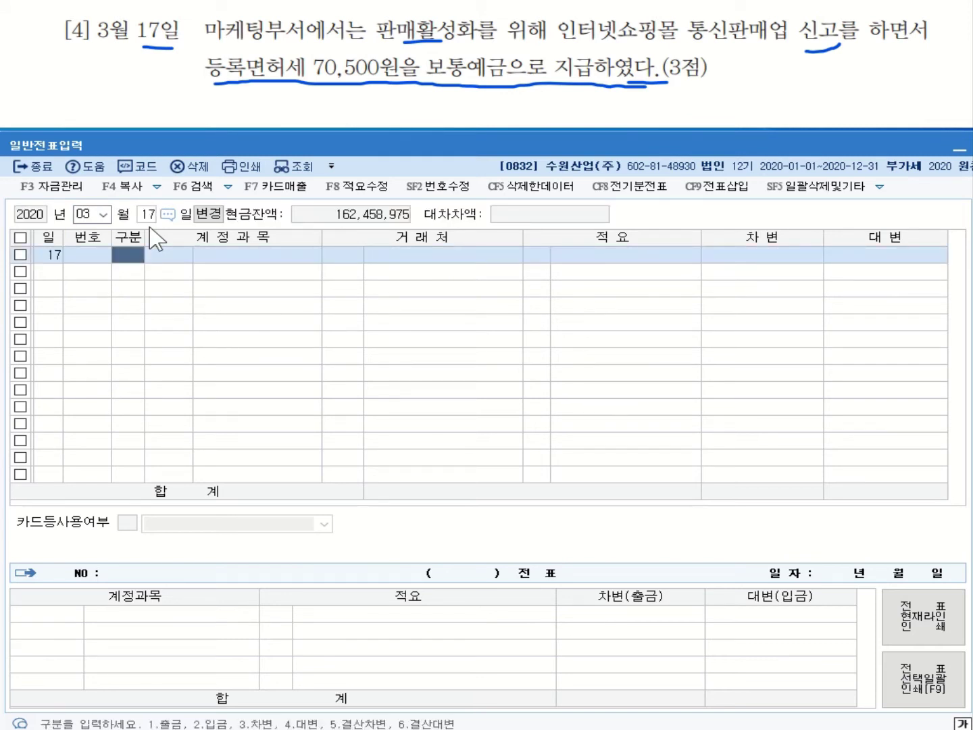
Add a debit line for 0817 세금과공과 with no 거래처 or 적요 and an amount of 70,500.
text(3)
key(Return)
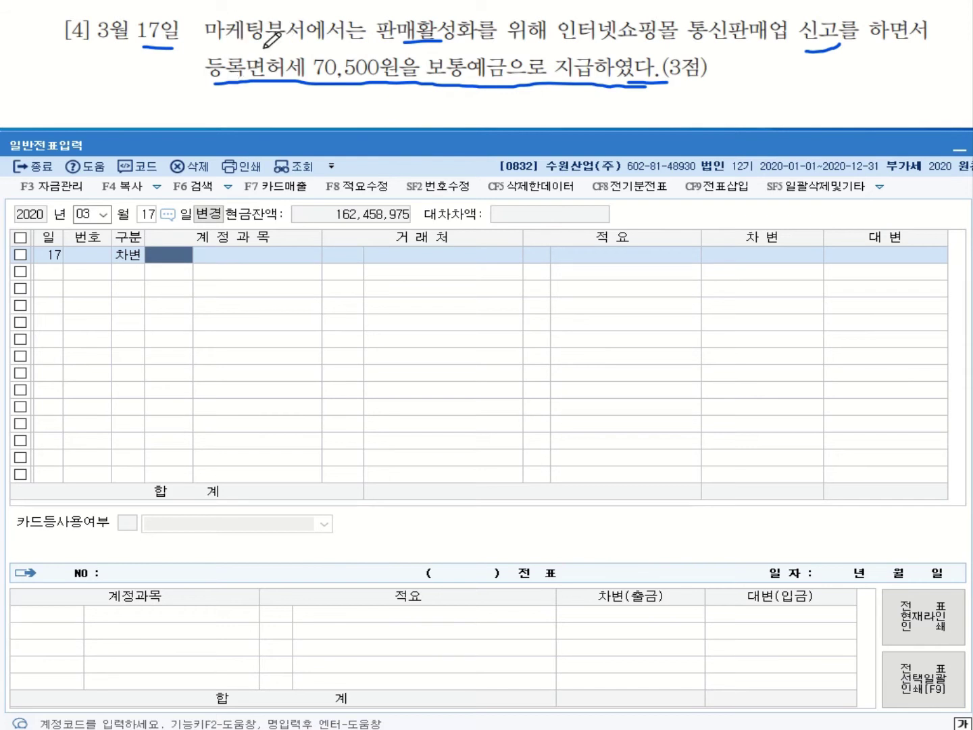
text(817)
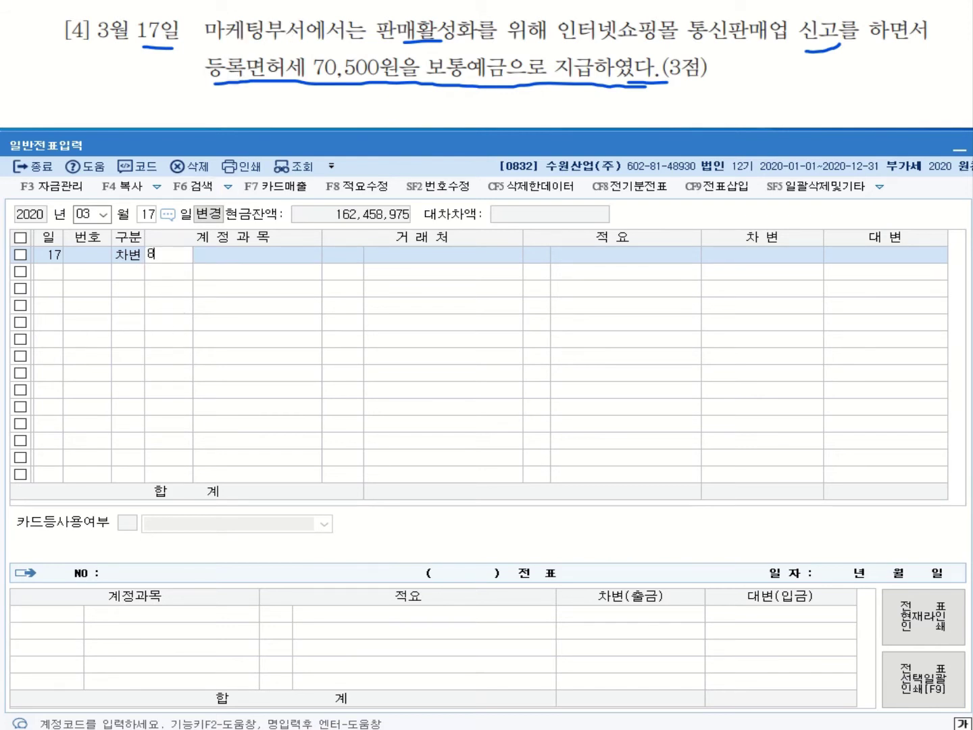
key(Return)
key(Return)
key(Return)
key(Return)
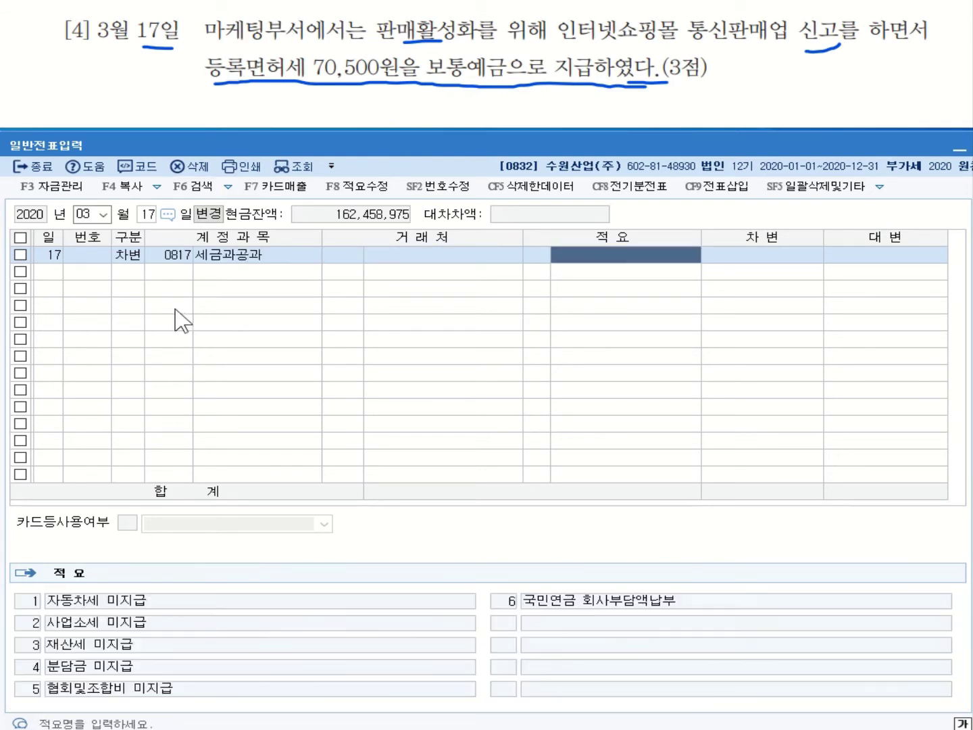
text(70500)
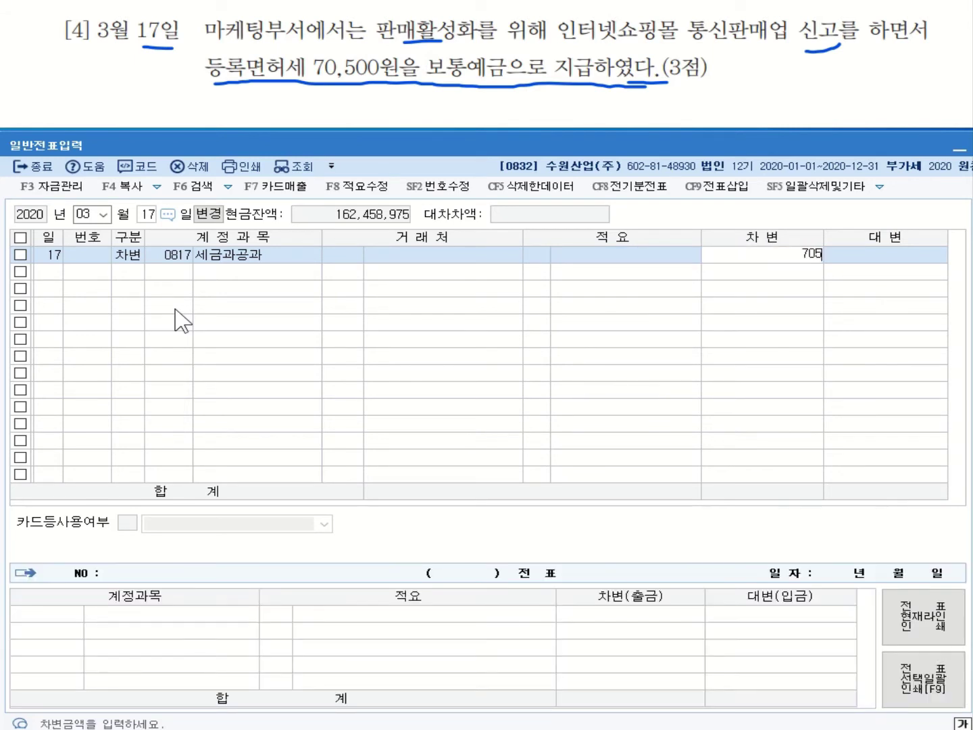
key(Return)
Add a credit line for 0103 보통예금 for the balancing 70,500.
text(4)
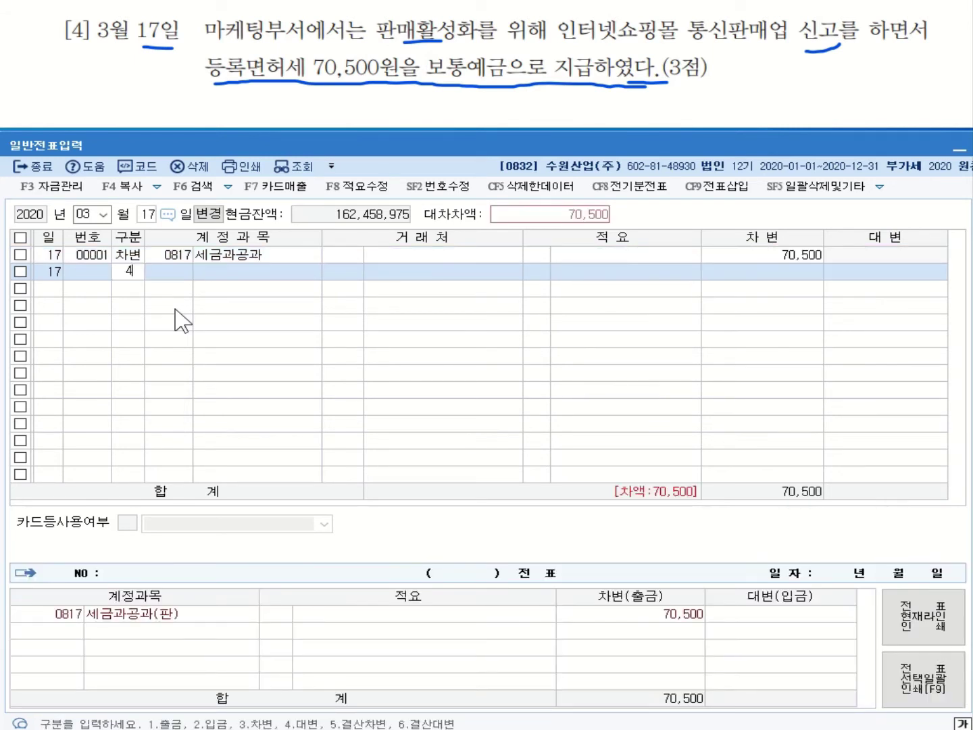
text(103)
key(Return)
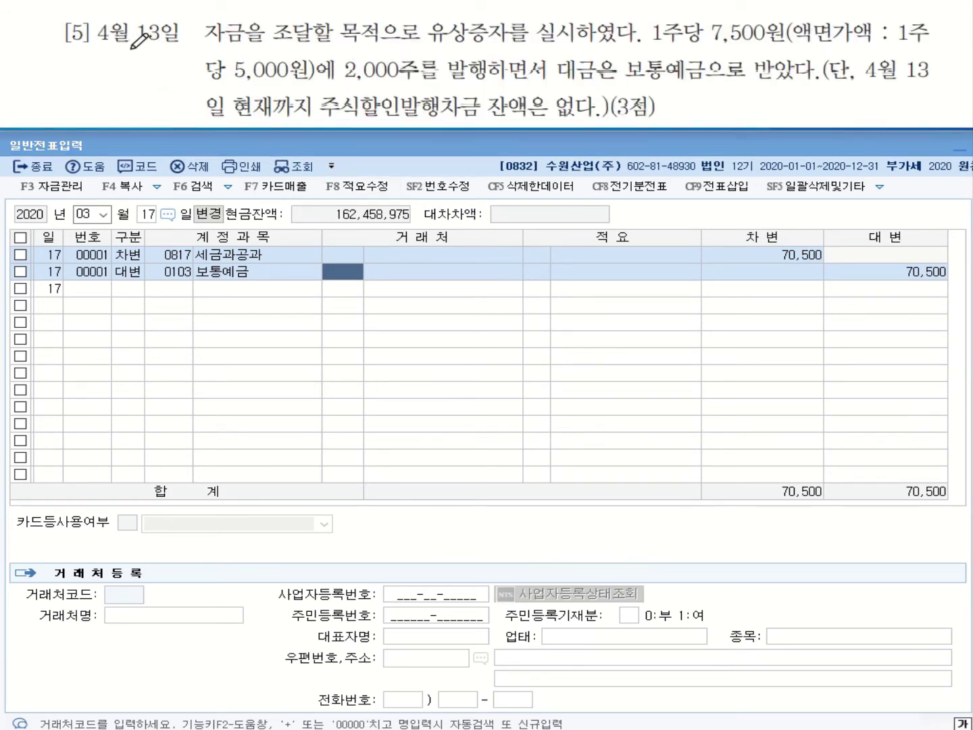
Underline transaction [5]'s 13일, 유상증자를 실시, 7,500 and 5,000, and draw an arrow from the 5,000 par value to 7,500.
drag(121, 47, 160, 47)
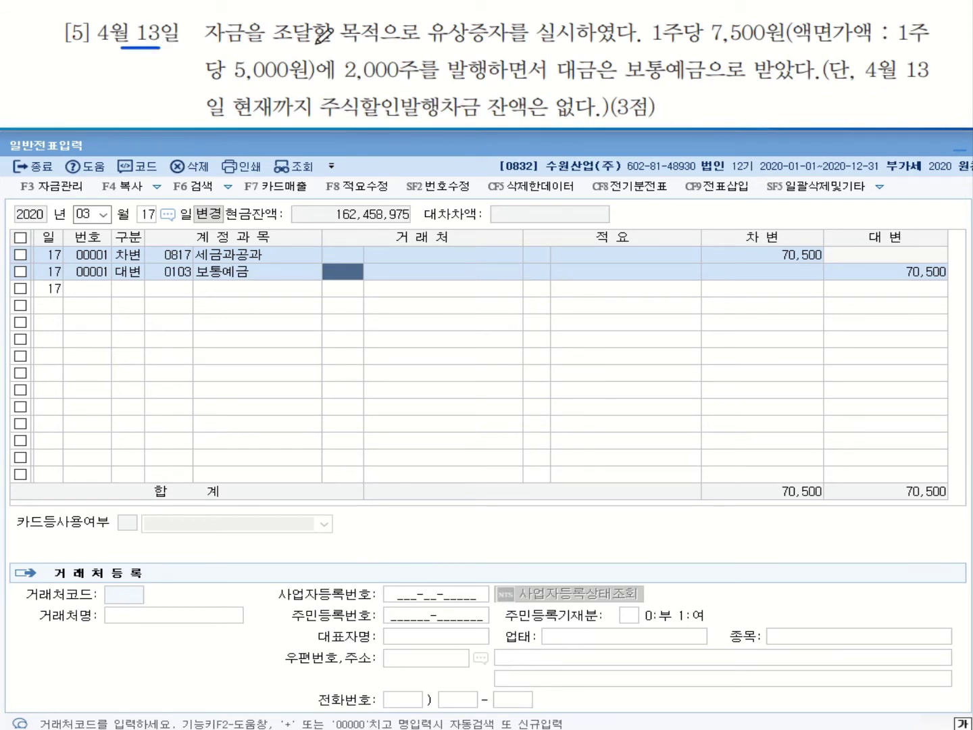
drag(431, 45, 571, 49)
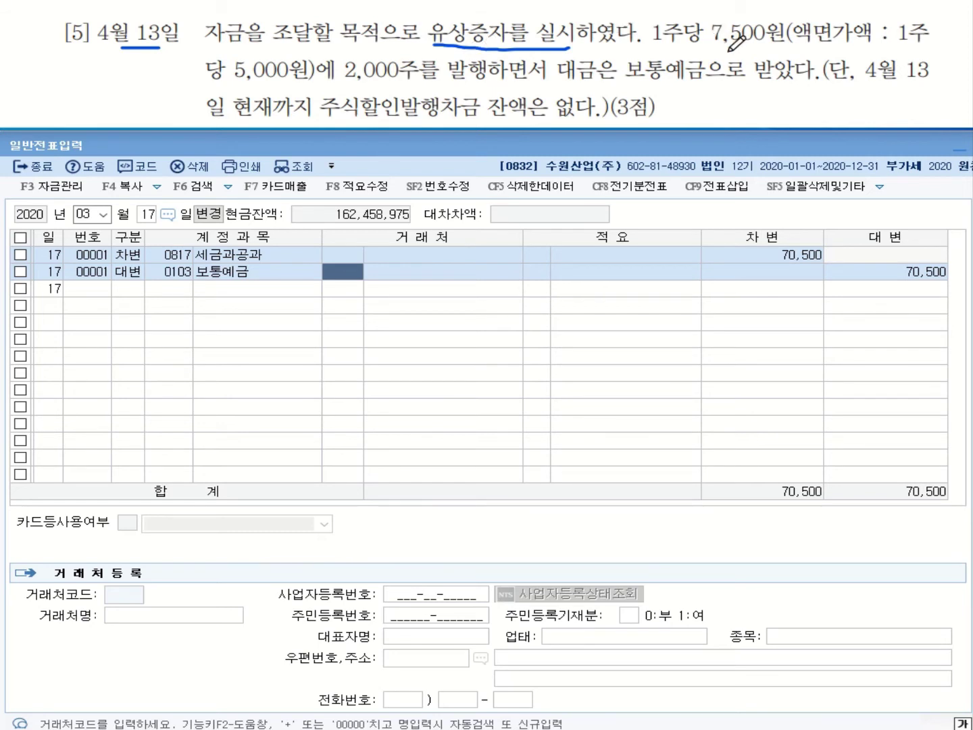
drag(708, 46, 770, 44)
mouse_move(224, 88)
mouse_down()
mouse_move(287, 86)
mouse_move(301, 64)
mouse_move(694, 64)
mouse_move(726, 40)
mouse_move(713, 48)
mouse_up()
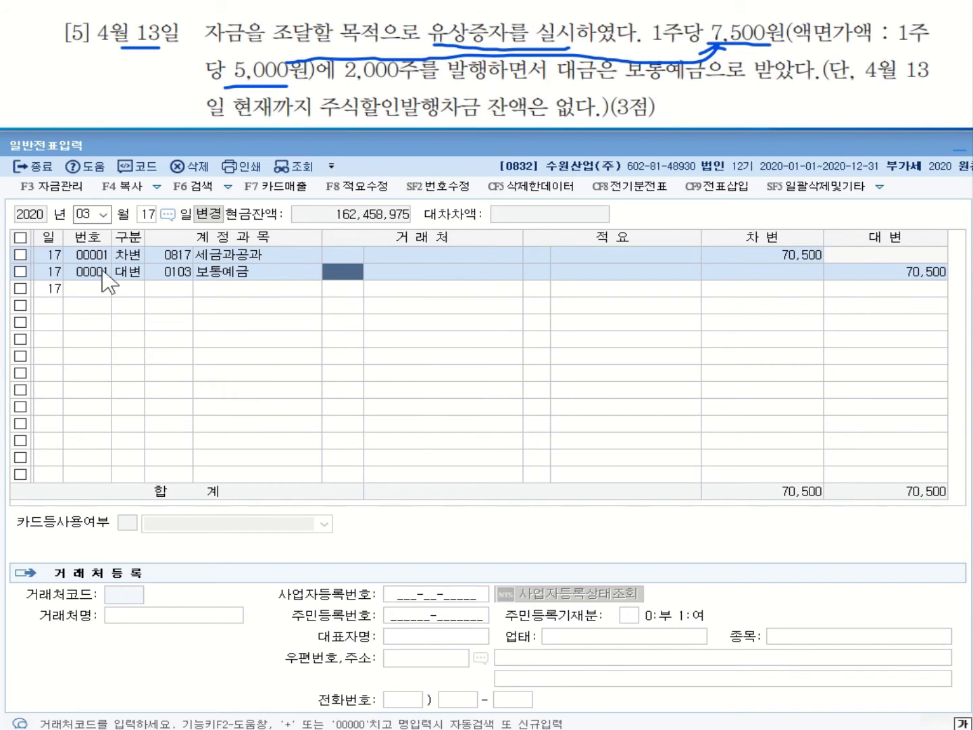
Set the voucher date to April 13, 2020.
click(104, 215)
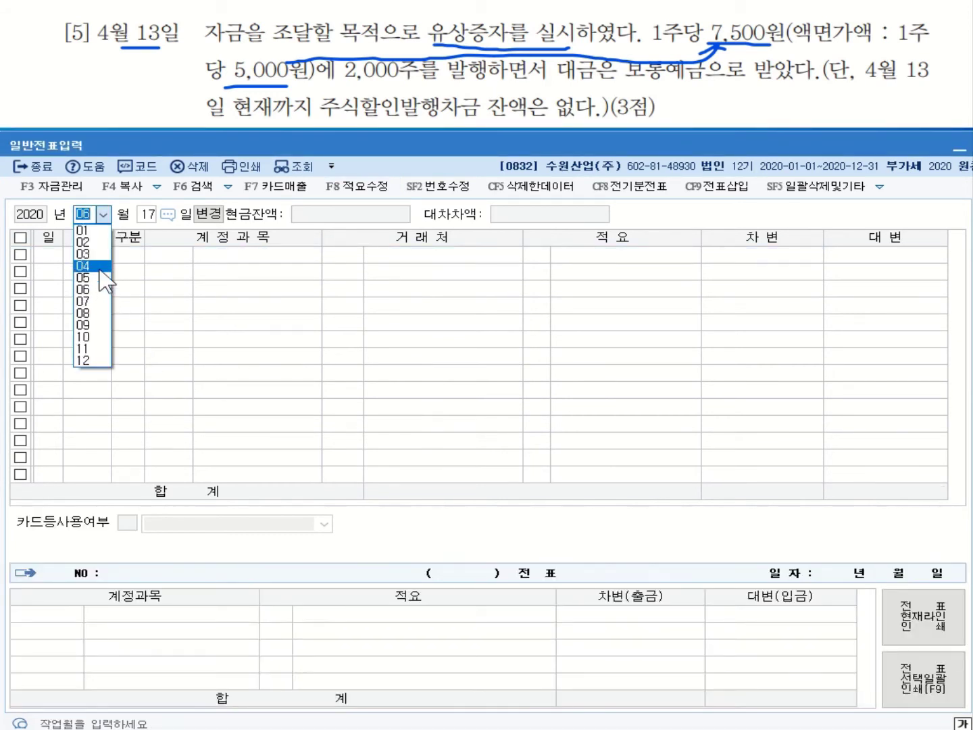
click(101, 265)
text(13)
key(Return)
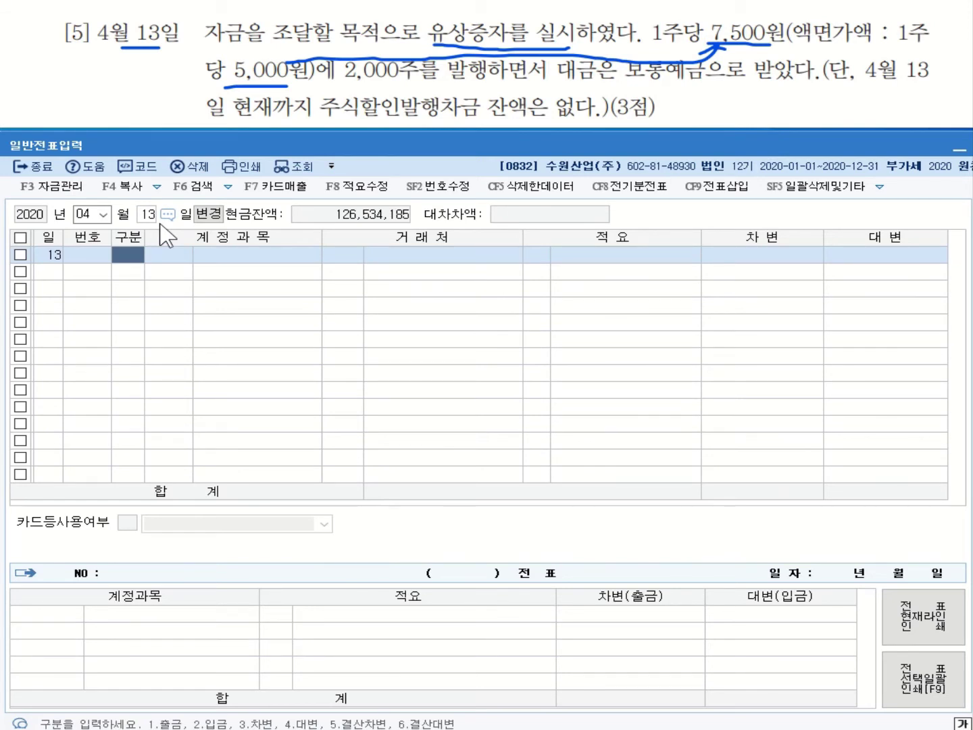
Start a debit line for 0103 보통예금 on April 13 with no 거래처 or 적요.
text(3)
key(Return)
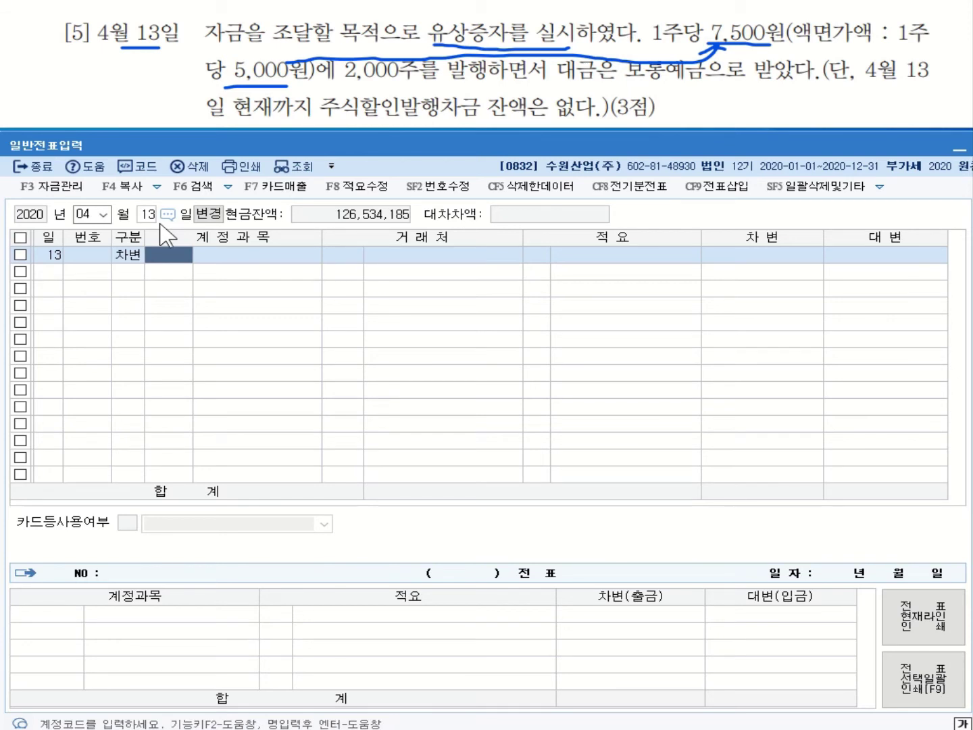
text(0103)
key(Return)
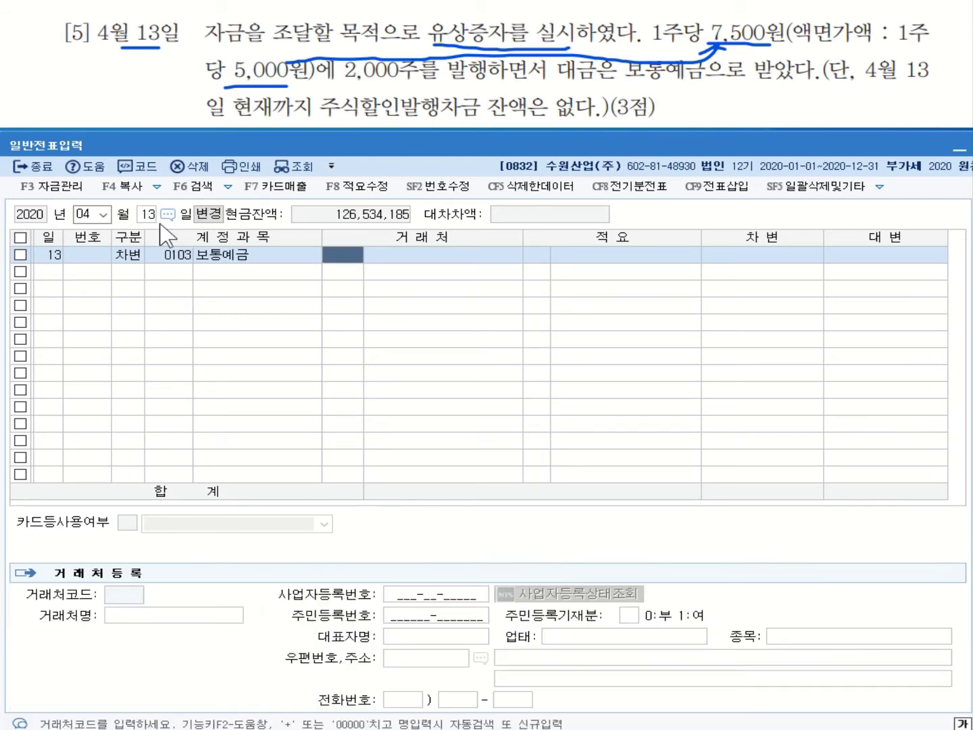
key(Return)
key(Return)
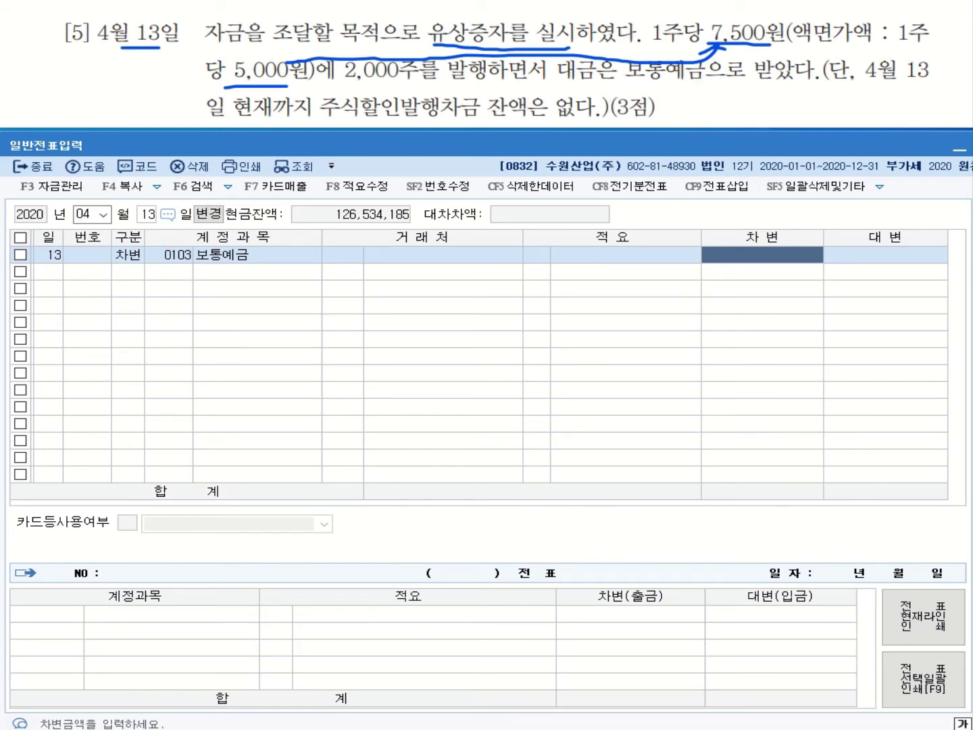
Multiply 7,500 by 2,000 in the built-in calculator and copy the total.
key(ctrl+F12)
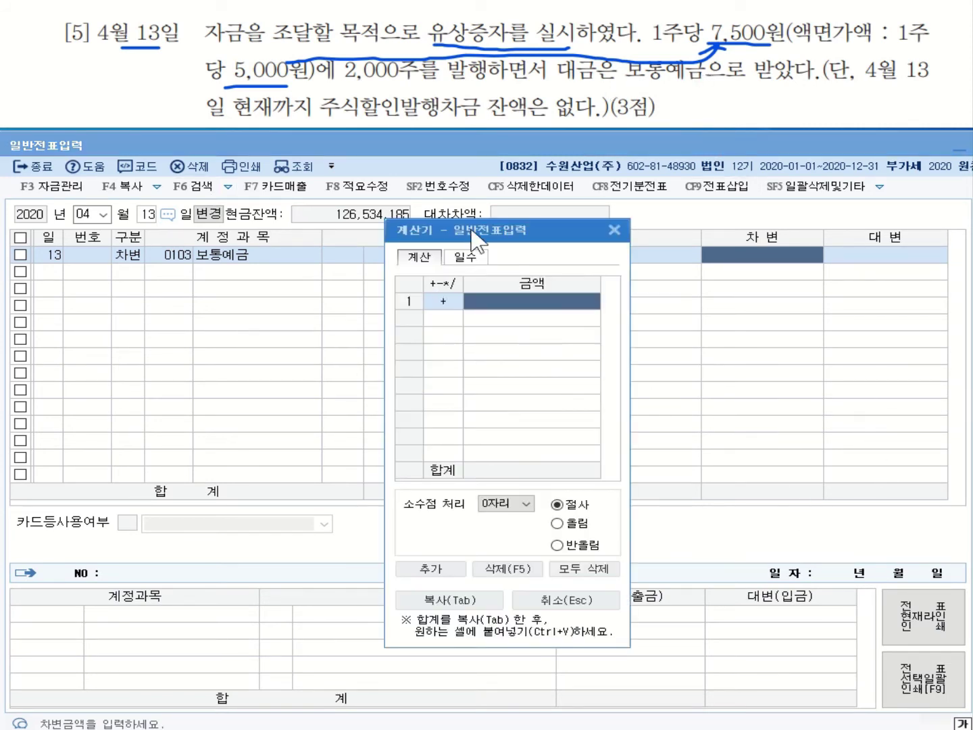
drag(477, 234, 365, 234)
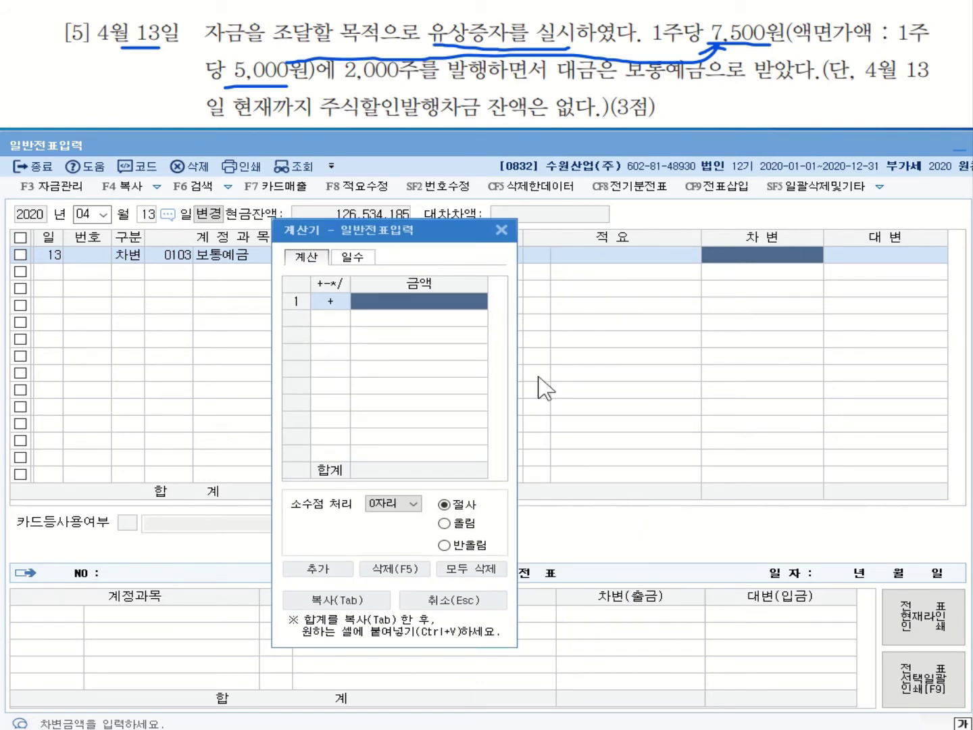
text(7500)
key(Return)
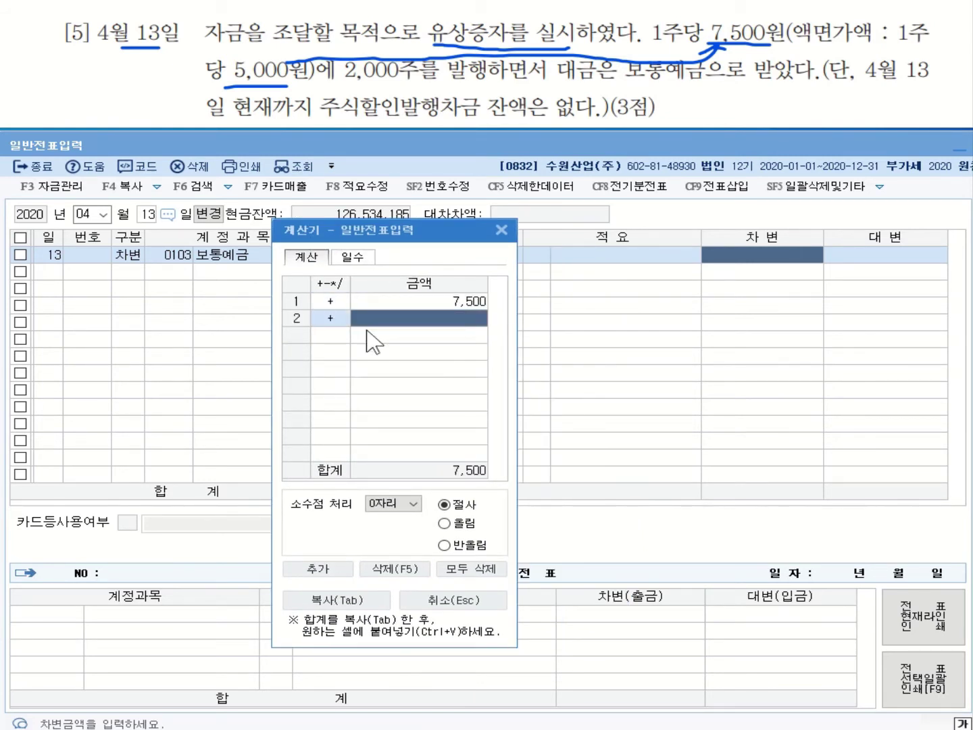
click(322, 319)
text(*)
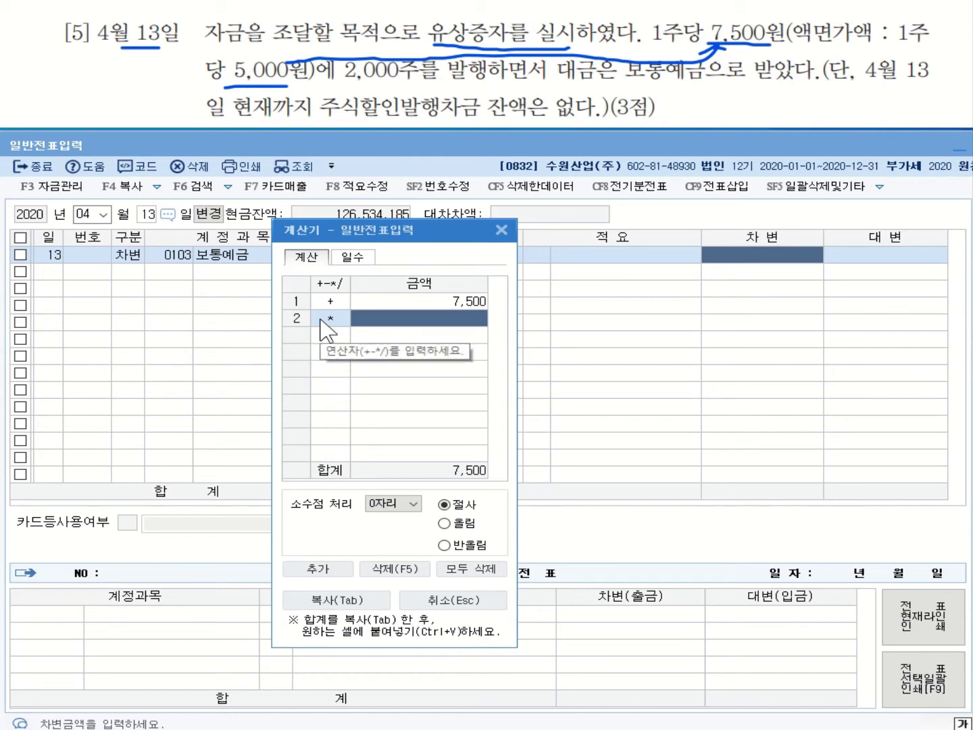
text(2000)
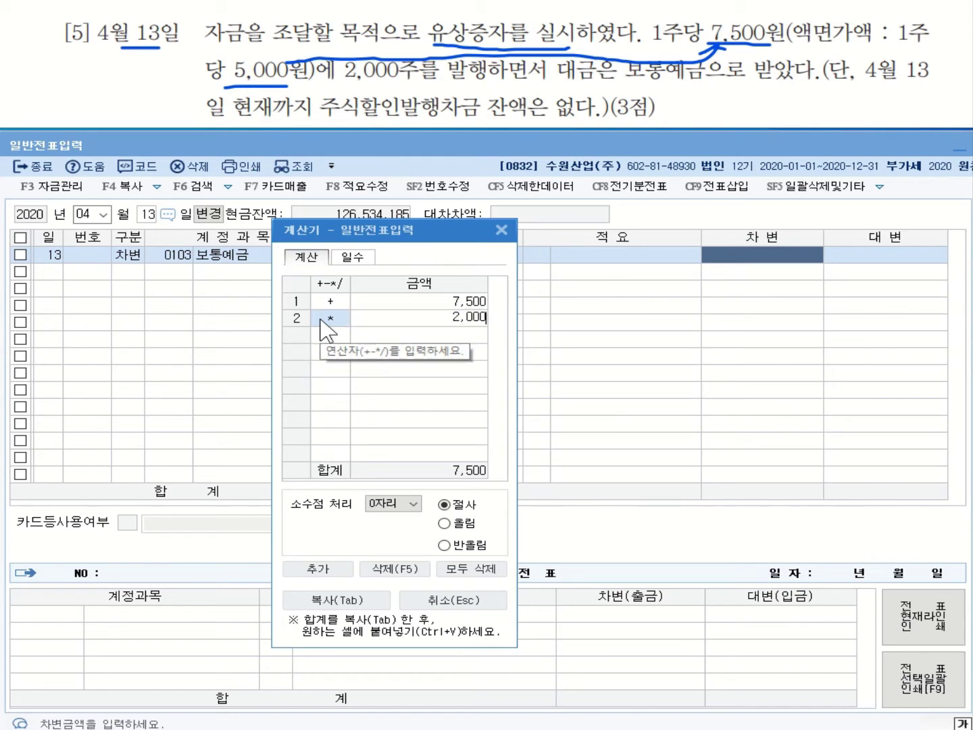
key(Return)
click(381, 599)
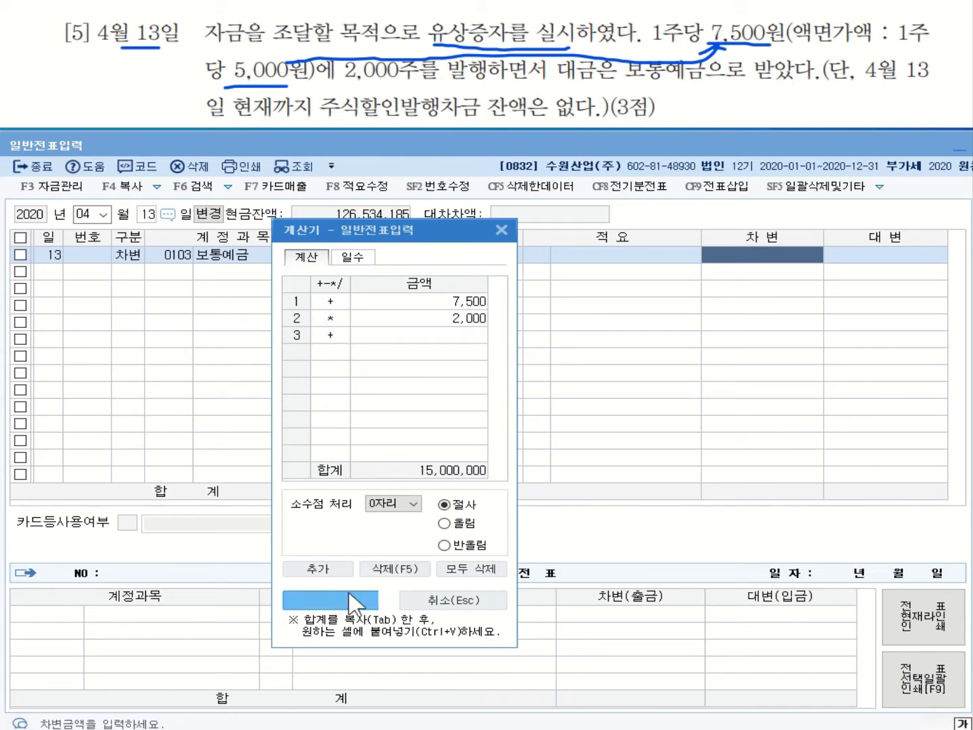
Paste the calculated 15,000,000 as the 보통예금 debit amount and close the calculator.
click(751, 258)
right_click(751, 259)
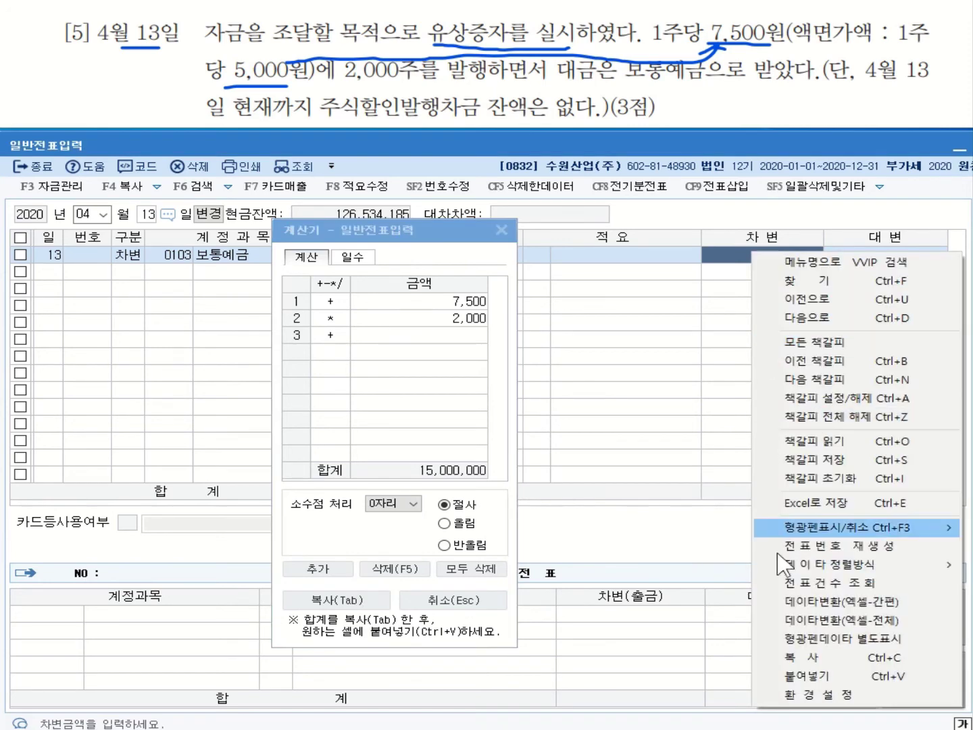
click(805, 677)
click(502, 231)
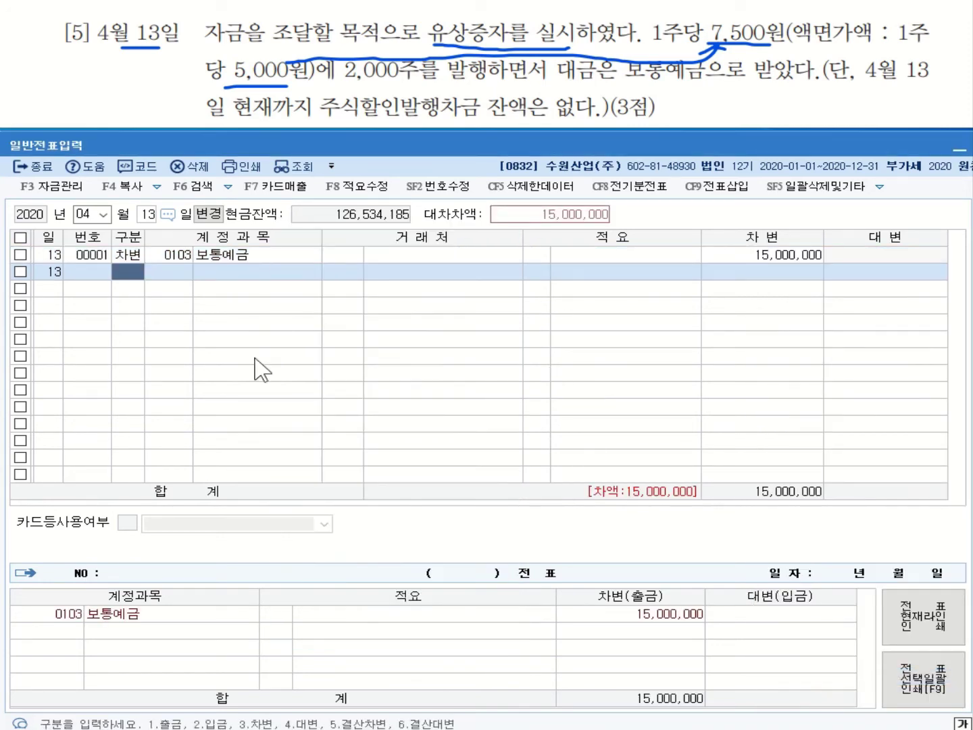
Add a credit line for 0331 자본금, found by searching 자본, with no 거래처 or 적요.
text(4)
key(Return)
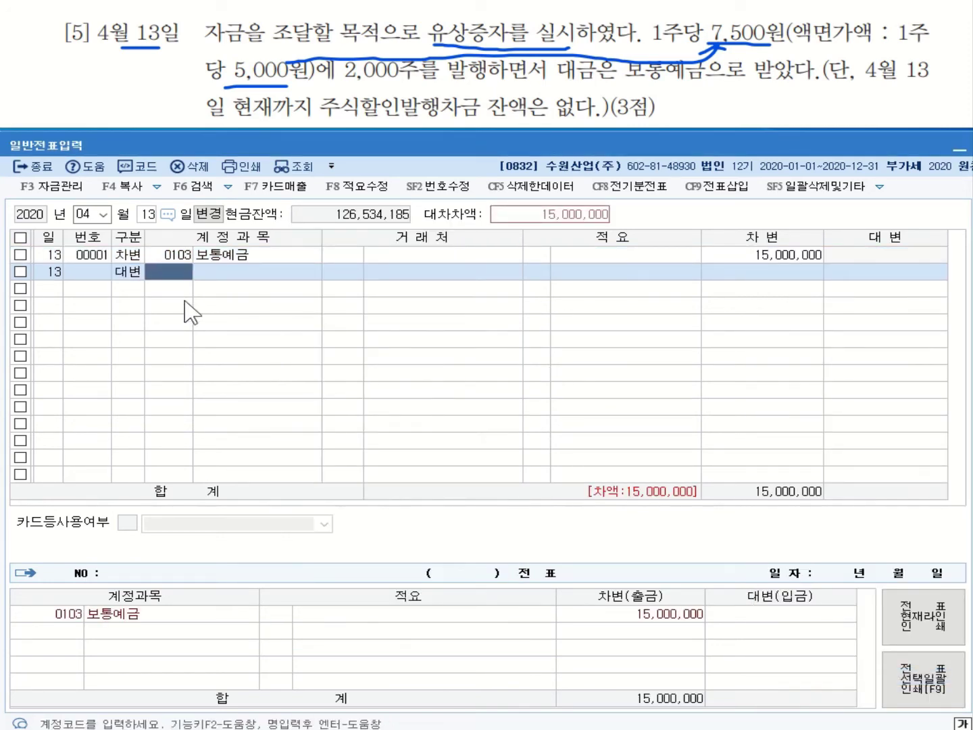
text(자본)
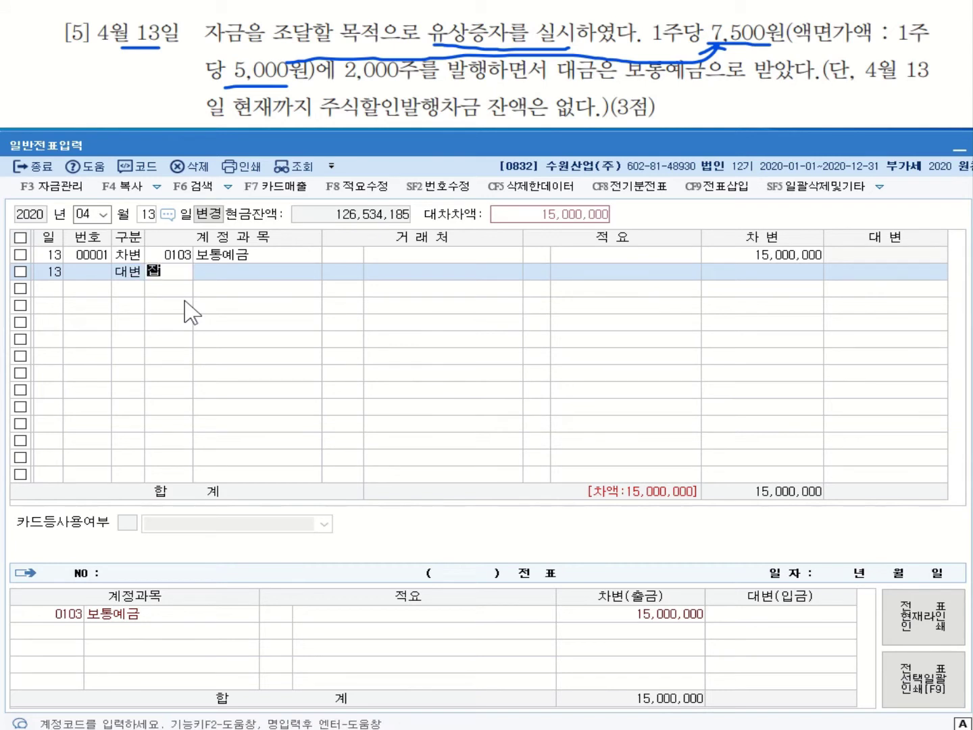
key(Return)
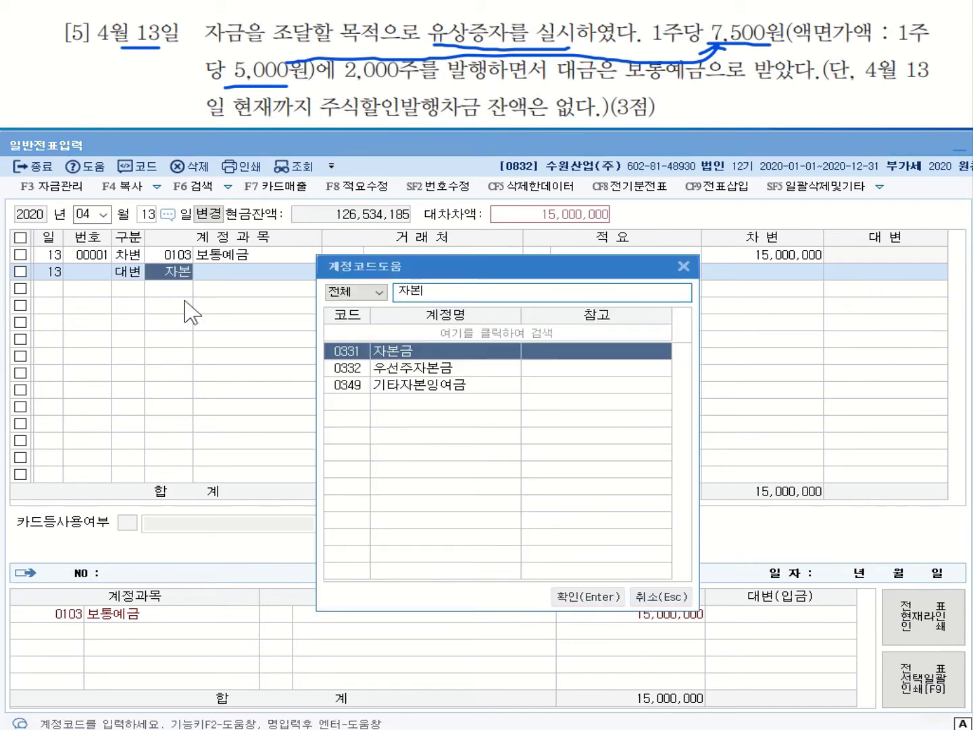
key(Return)
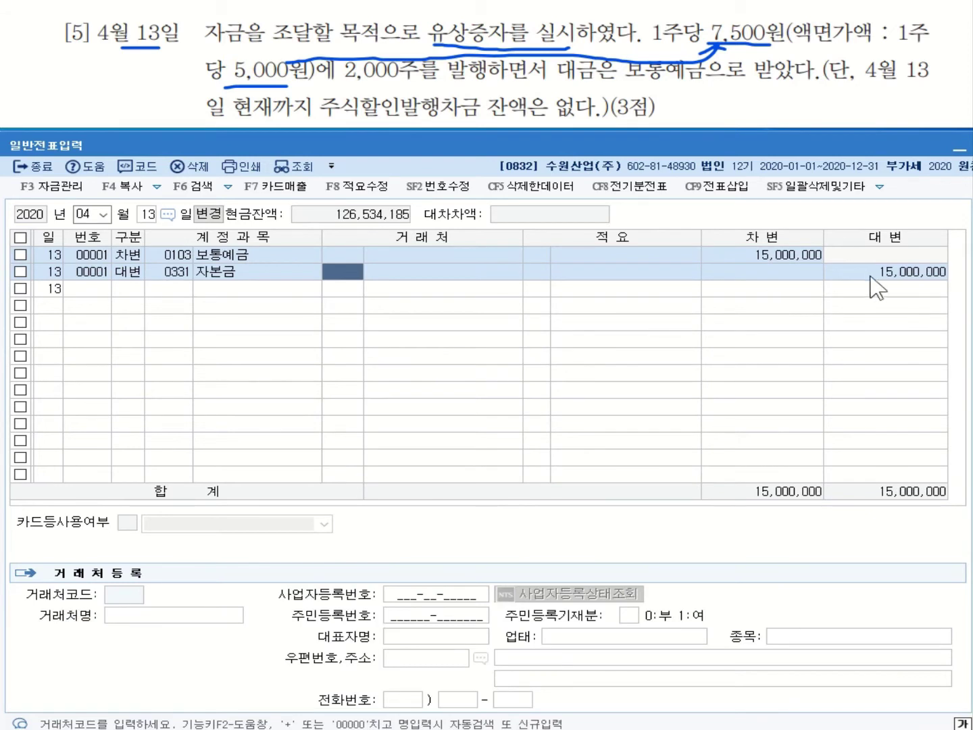
key(Return)
key(Return)
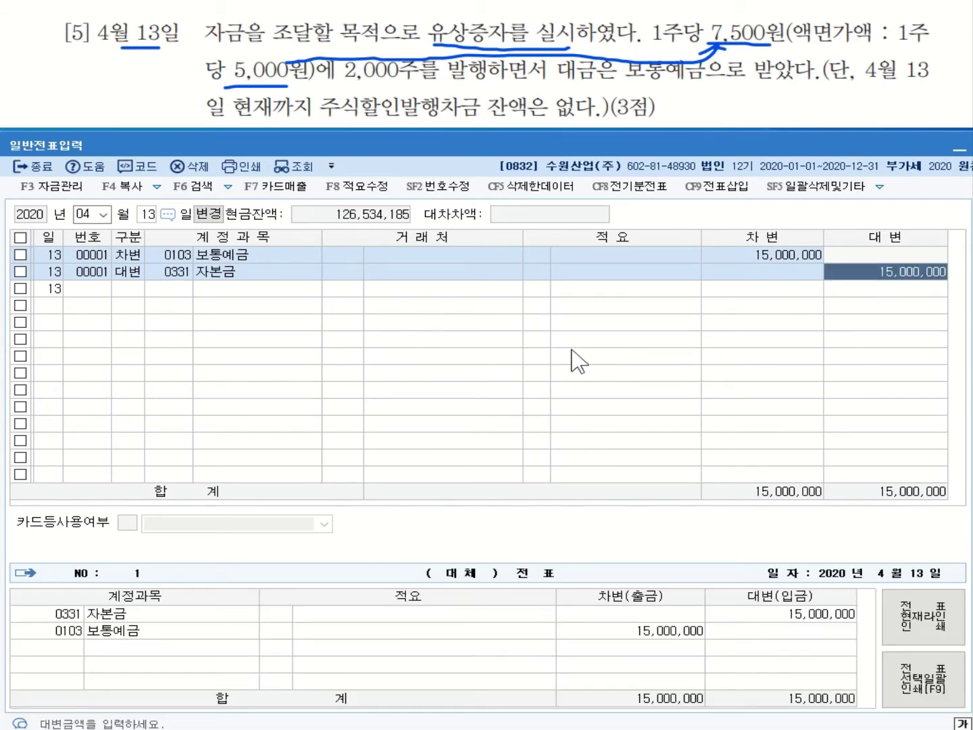
Draw a curve linking the 5,000 par value to 2,000주 and set the 자본금 credit amount to 10,000,000.
mouse_move(297, 68)
mouse_down()
mouse_move(338, 88)
mouse_move(372, 84)
mouse_up()
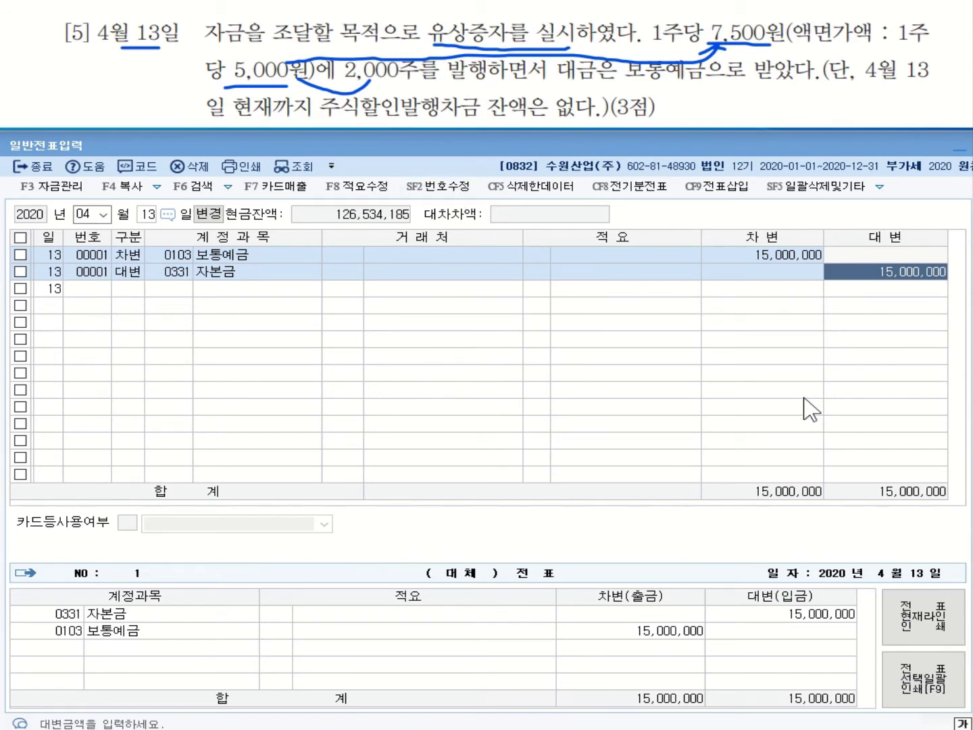
text(10000000)
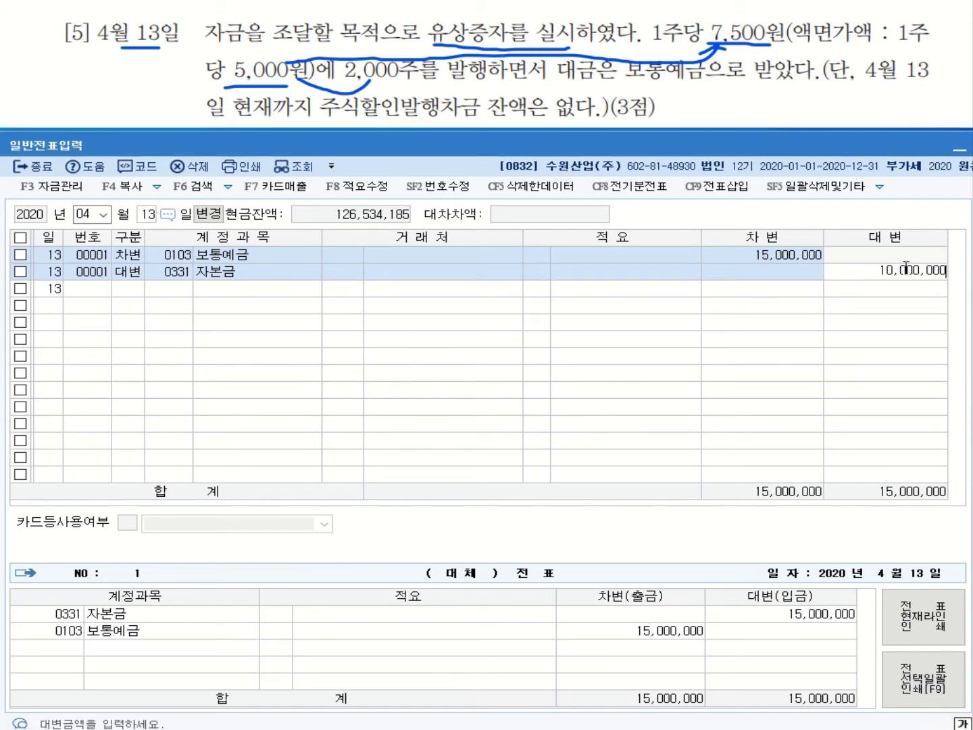
key(Return)
Add a credit line for 0341 주식발행초과금, found by searching 주식, for the balancing 5,000,000.
text(4)
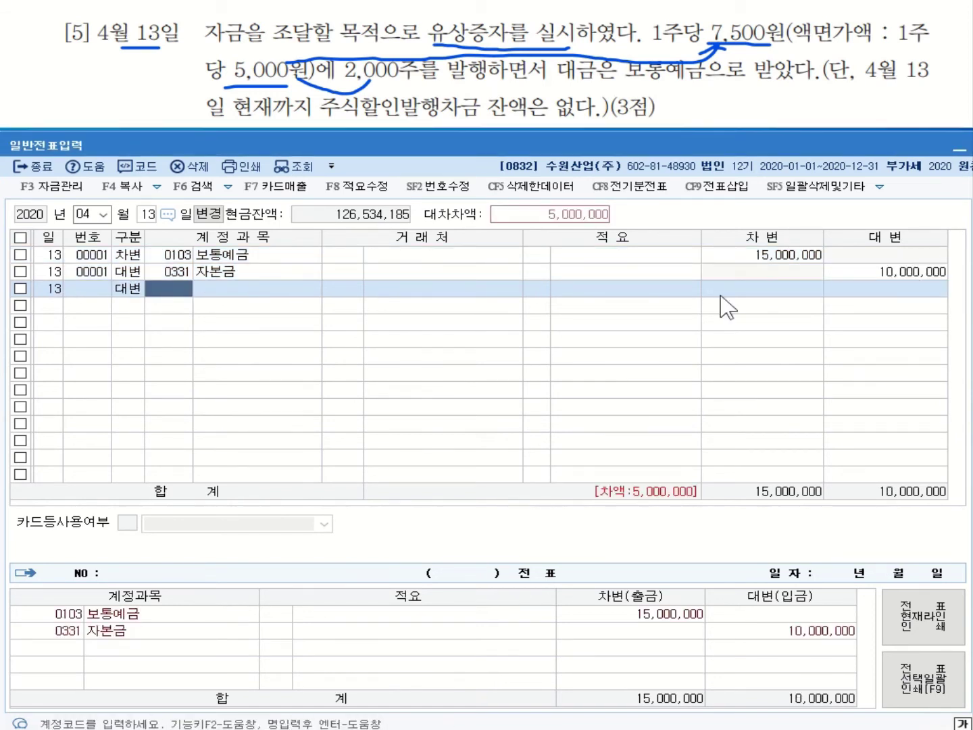
text(주)
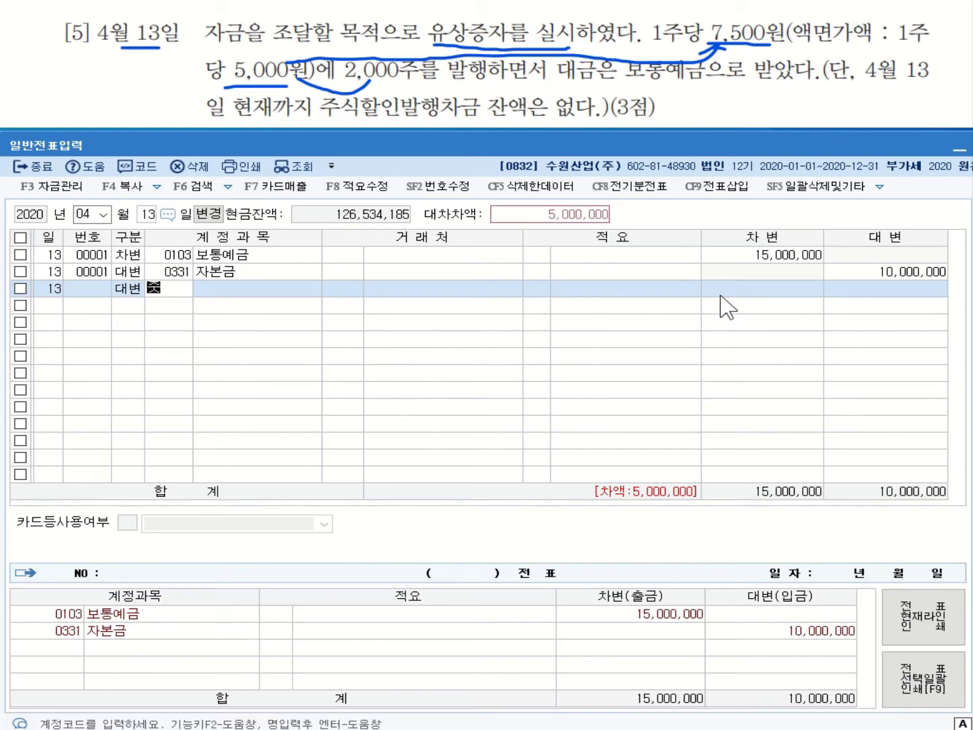
text(ㅅㅣㄱ)
key(Return)
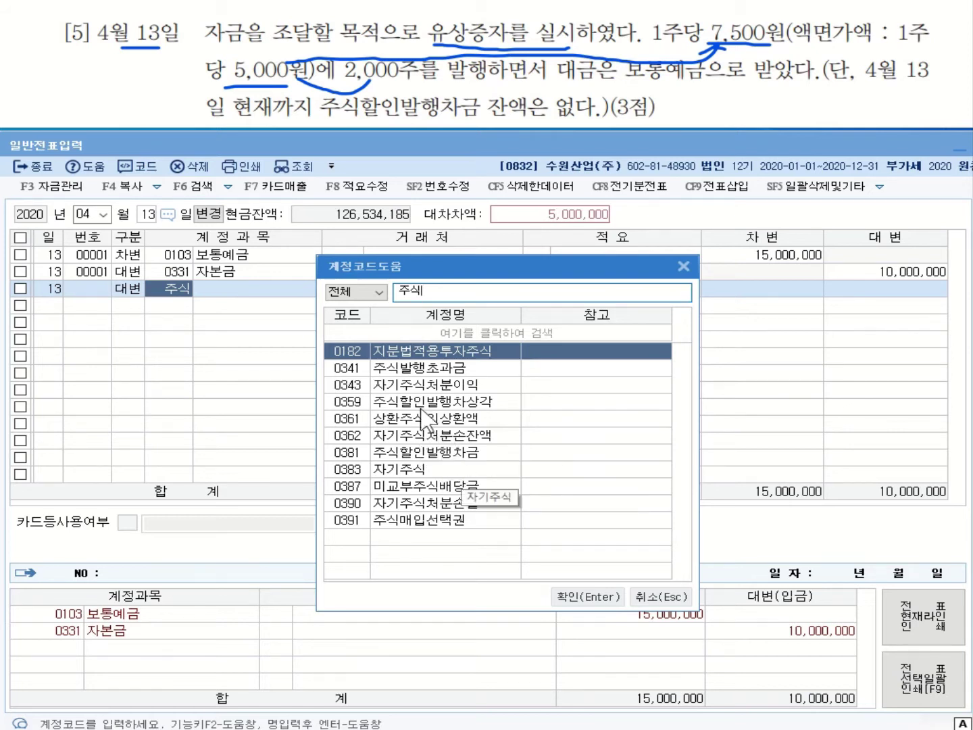
click(420, 373)
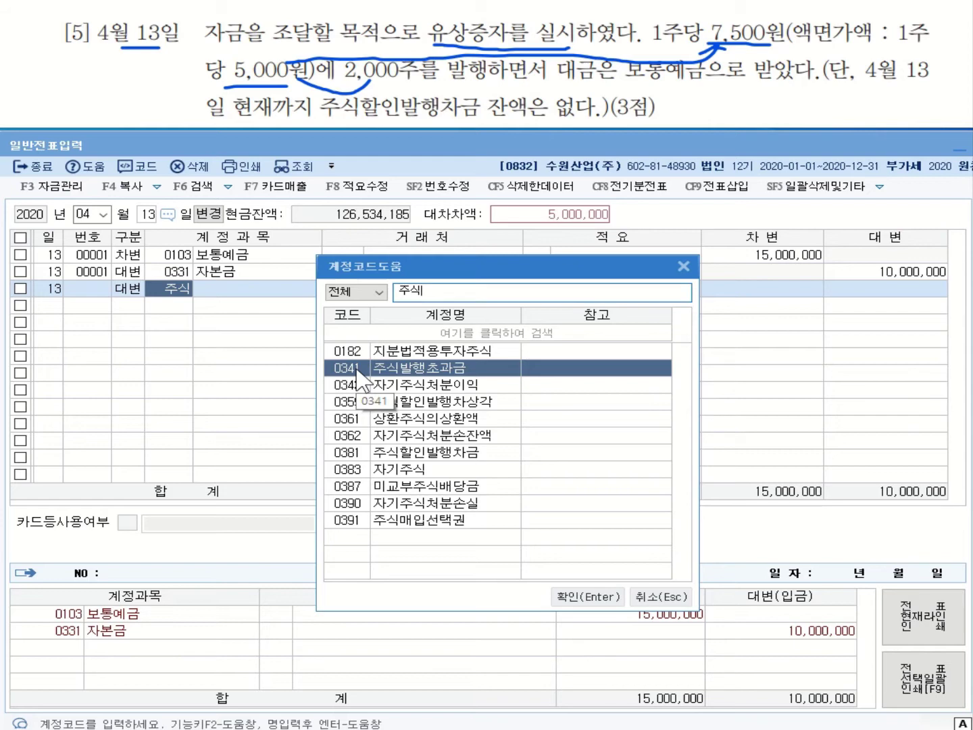
key(Return)
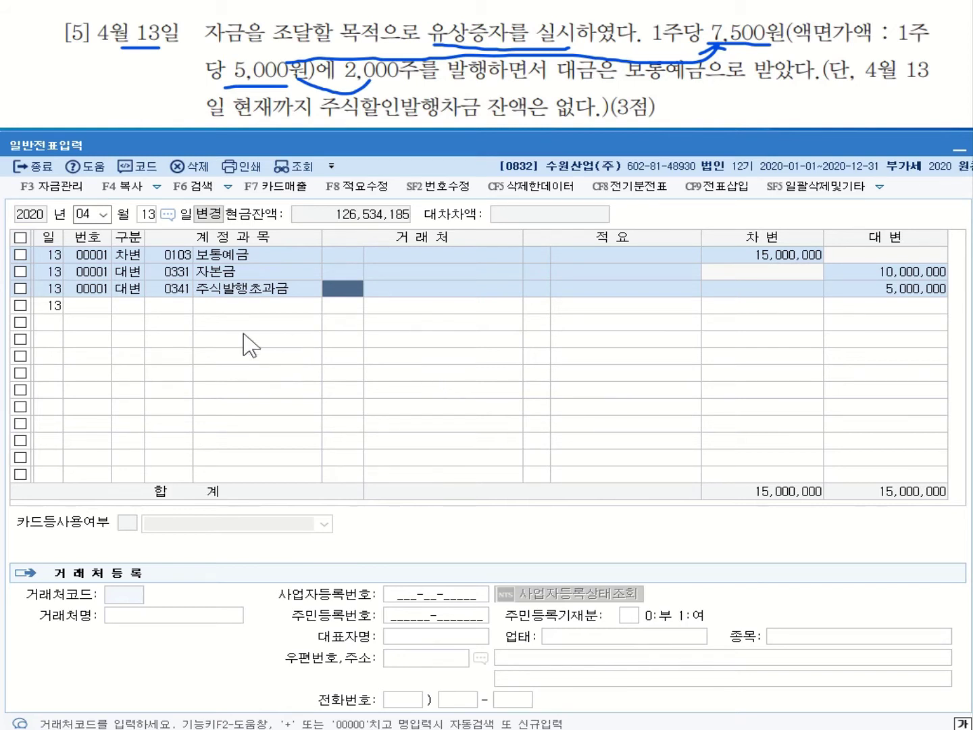
click(168, 293)
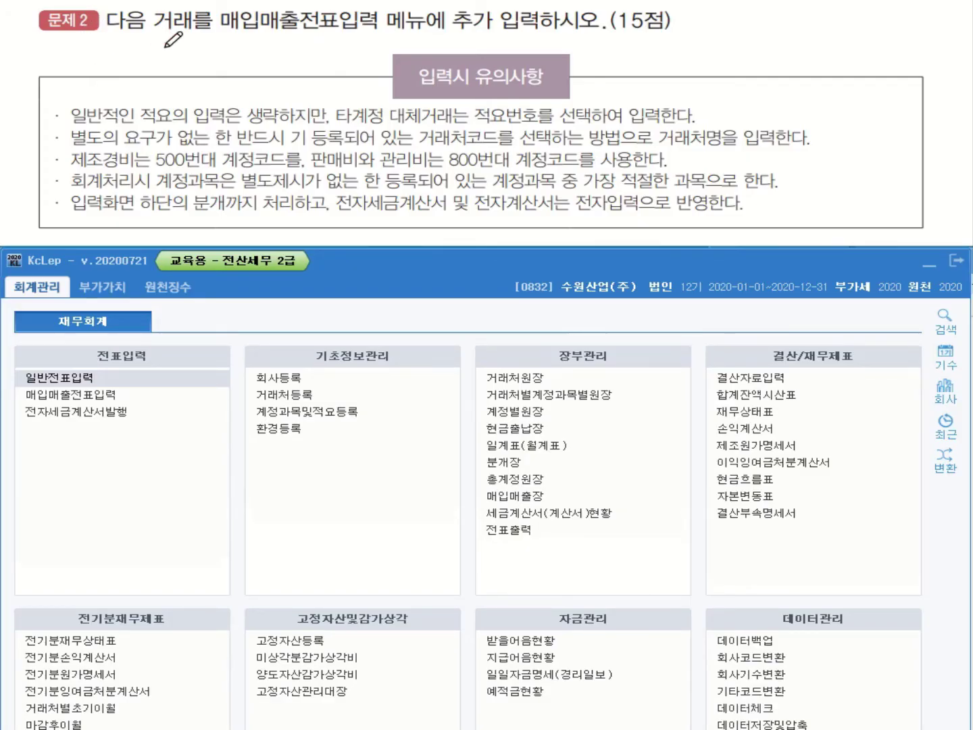
Underline 매입매출전표입력 and 15점 in 문제 2, and mark 입력화면 하단의 분개까지 처리, both 전자 and 전자입력으로 반영한다 in the last note.
drag(228, 32, 373, 35)
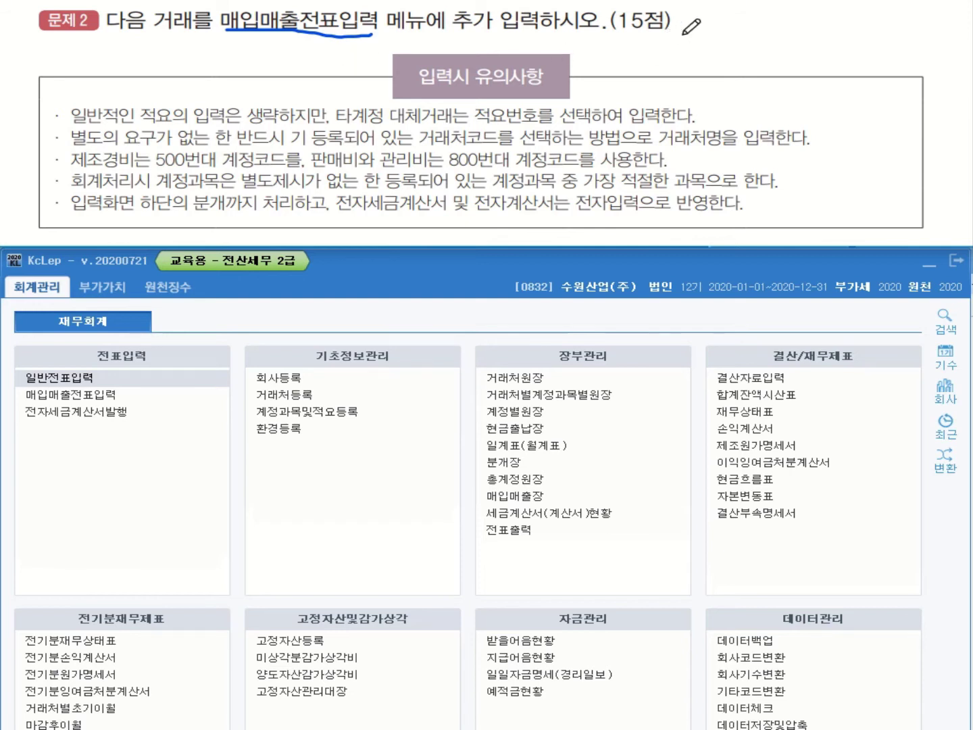
drag(685, 33, 569, 31)
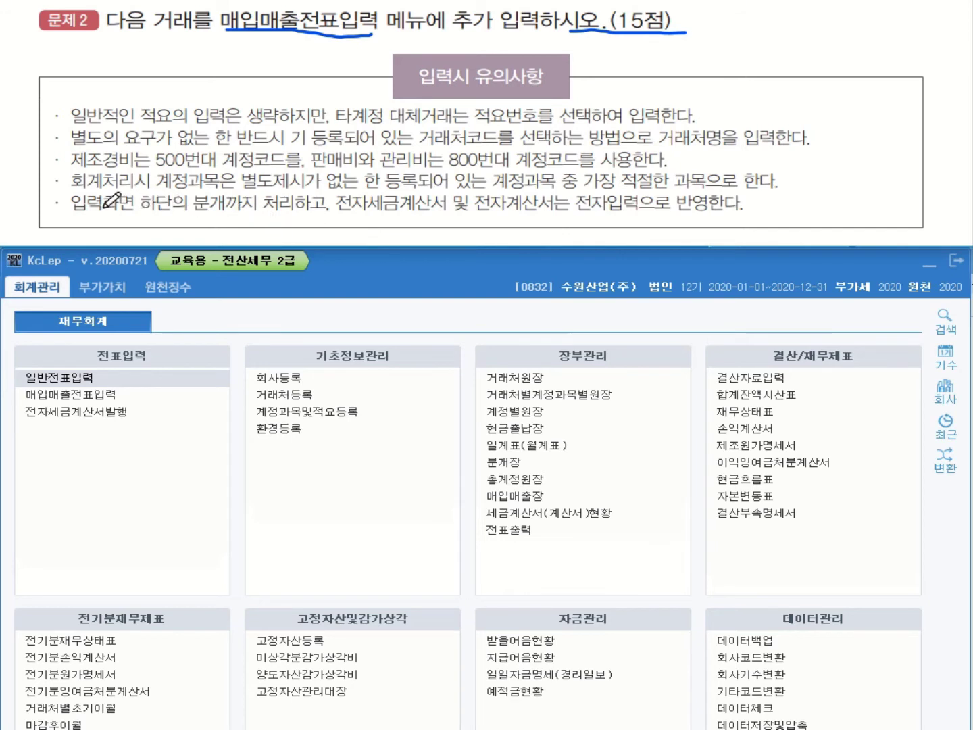
mouse_move(72, 216)
mouse_down()
mouse_move(120, 216)
mouse_move(162, 192)
mouse_move(196, 215)
mouse_move(282, 214)
mouse_up()
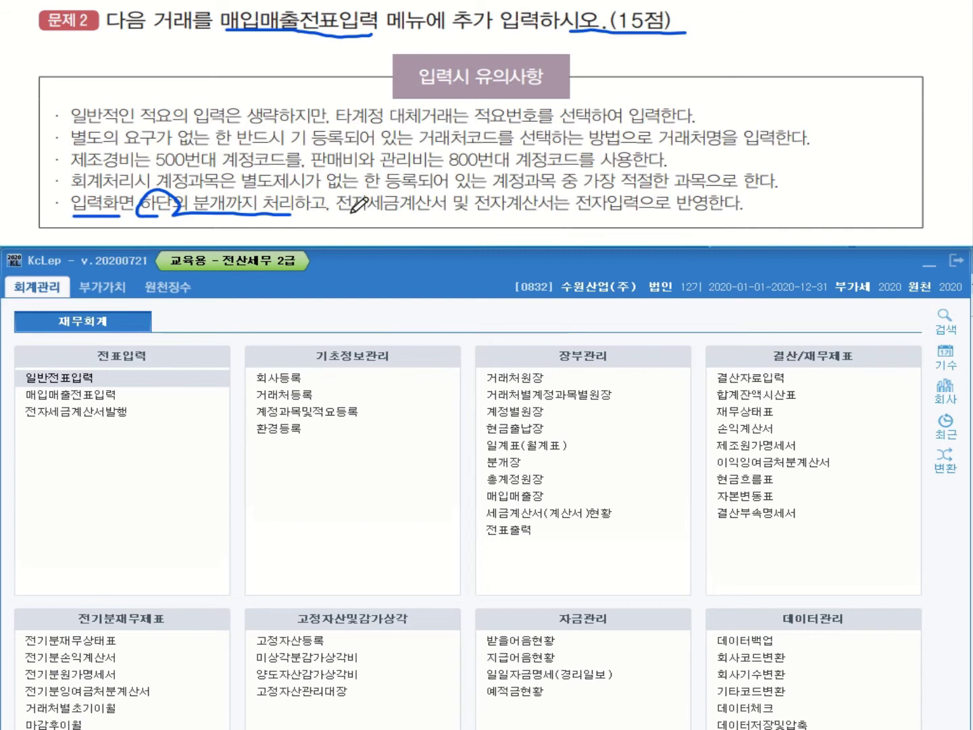
mouse_move(356, 222)
mouse_down()
mouse_move(350, 194)
mouse_move(362, 222)
mouse_up()
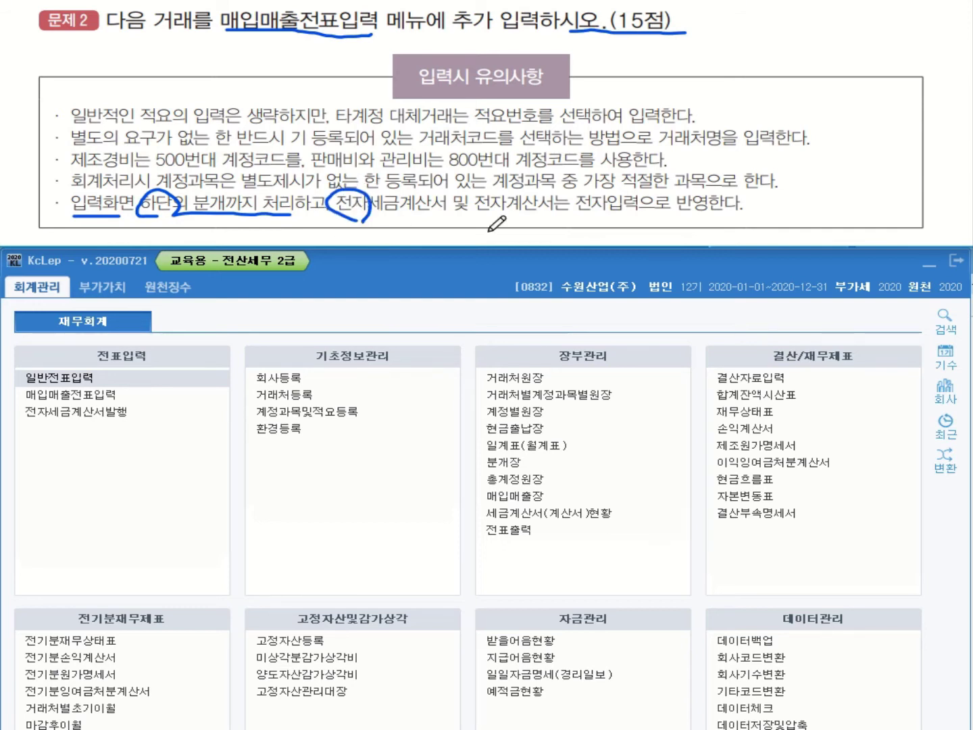
mouse_move(500, 216)
mouse_down()
mouse_move(492, 196)
mouse_move(483, 217)
mouse_up()
drag(571, 220, 741, 221)
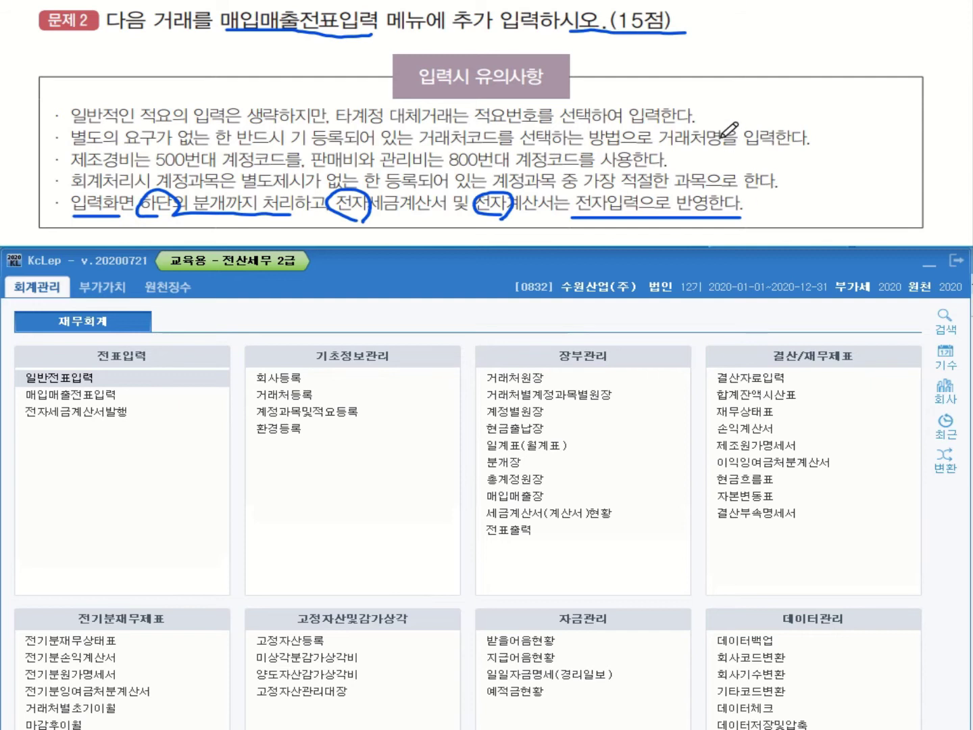
Open 매입매출전표입력 and mark transaction [1]'s 7월 11일, 회식, 식사대금 550,000, 포함 and 입세액 공제요건은 충족.
click(73, 406)
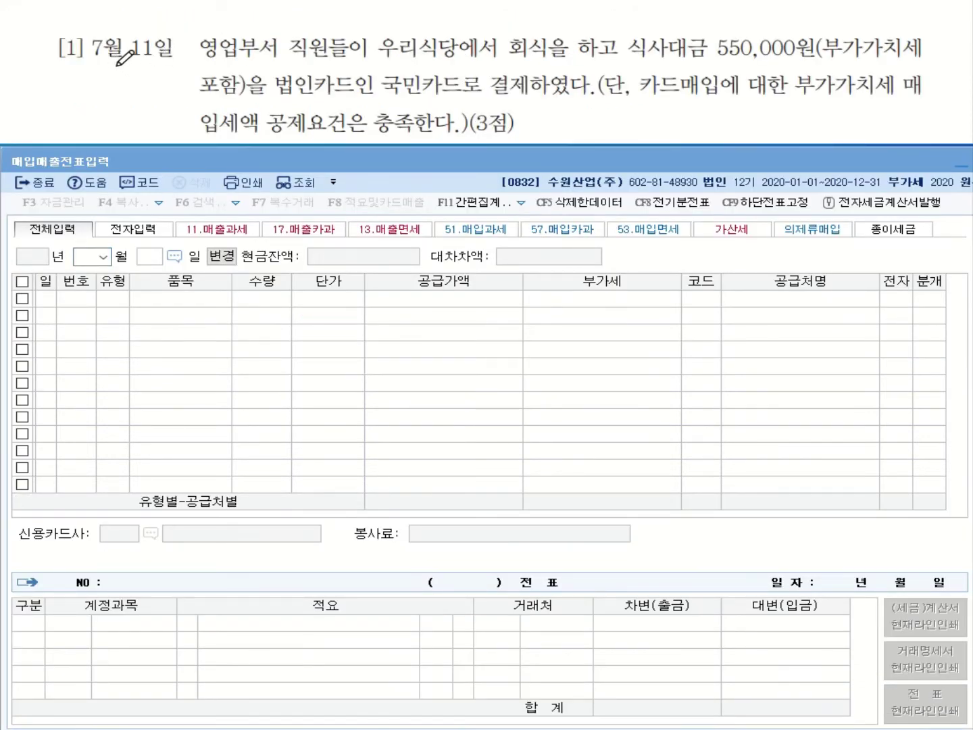
drag(103, 64, 146, 65)
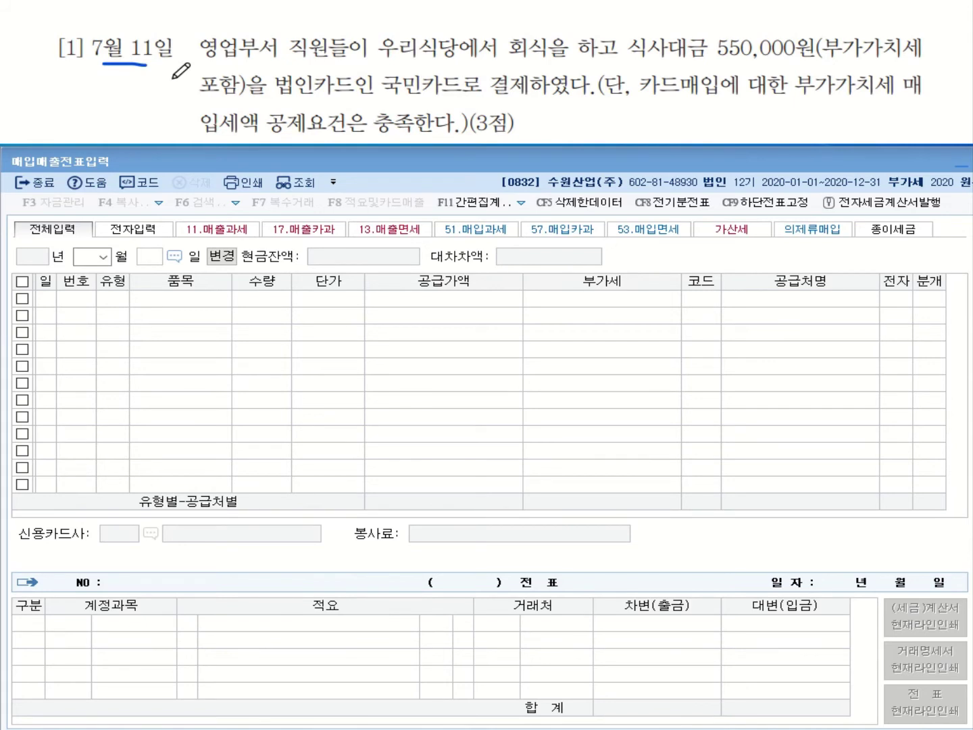
mouse_move(532, 63)
mouse_down()
mouse_move(506, 41)
mouse_move(553, 47)
mouse_move(547, 61)
mouse_up()
drag(631, 62, 799, 62)
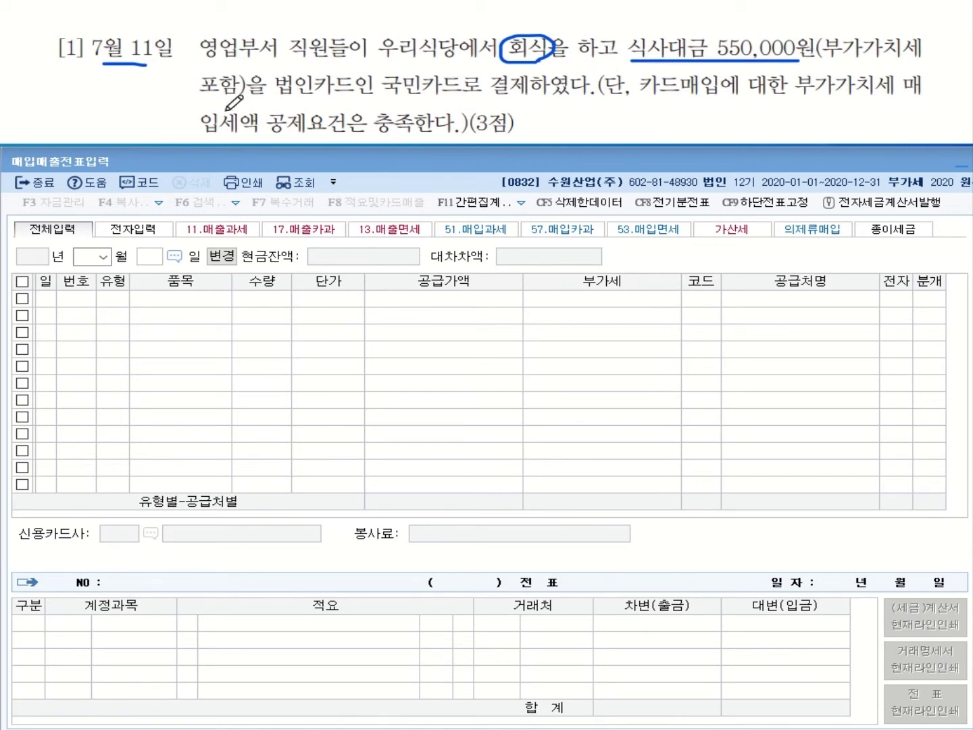
drag(202, 99, 252, 100)
mouse_move(203, 135)
mouse_down()
mouse_move(378, 132)
mouse_move(389, 108)
mouse_move(420, 131)
mouse_move(397, 137)
mouse_up()
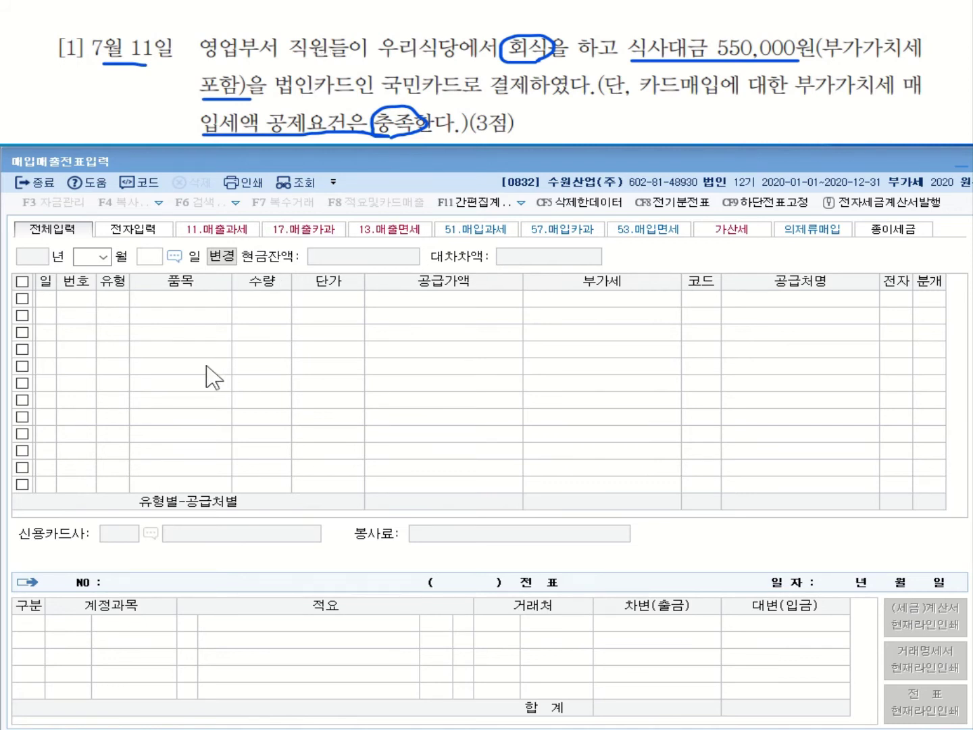
Set the voucher entry date to 2020년 07월 11일.
click(102, 256)
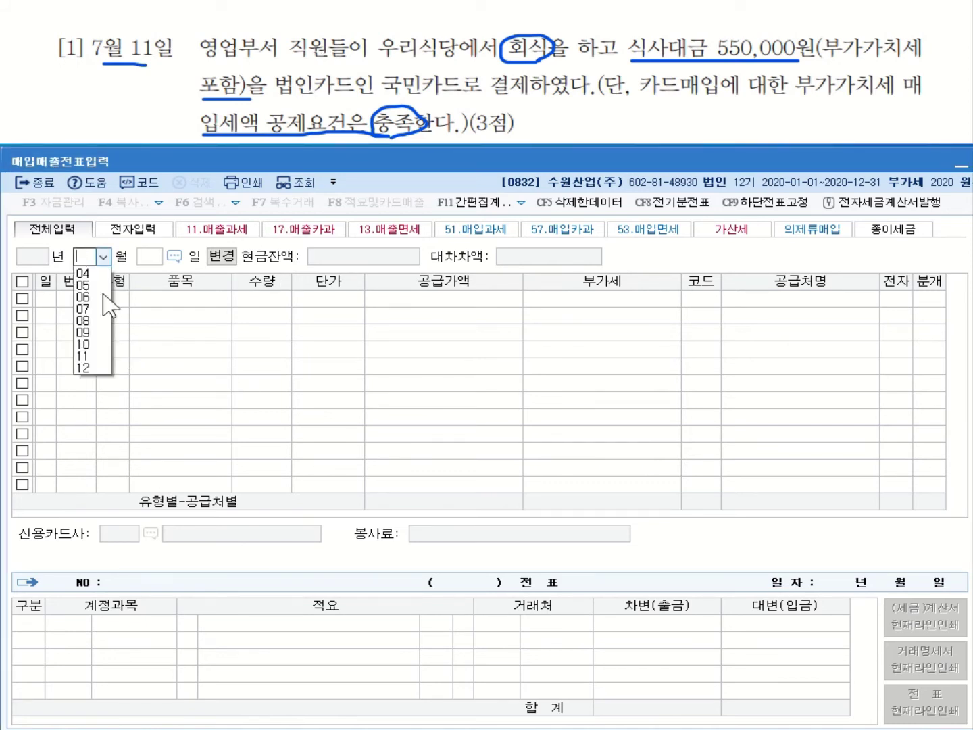
click(84, 343)
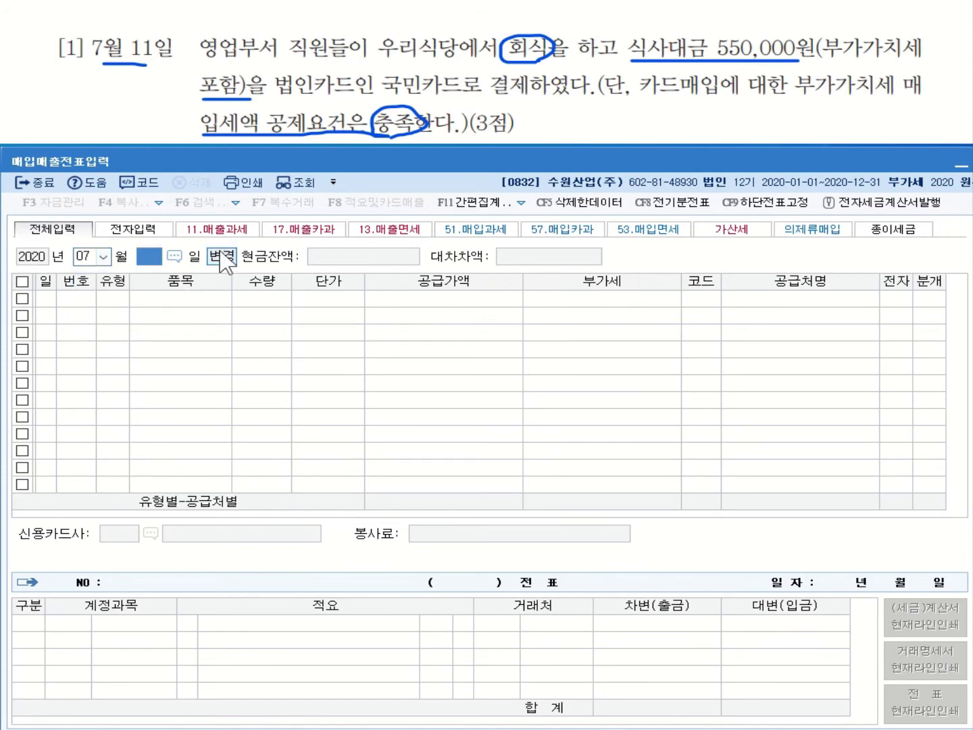
text(11)
key(Return)
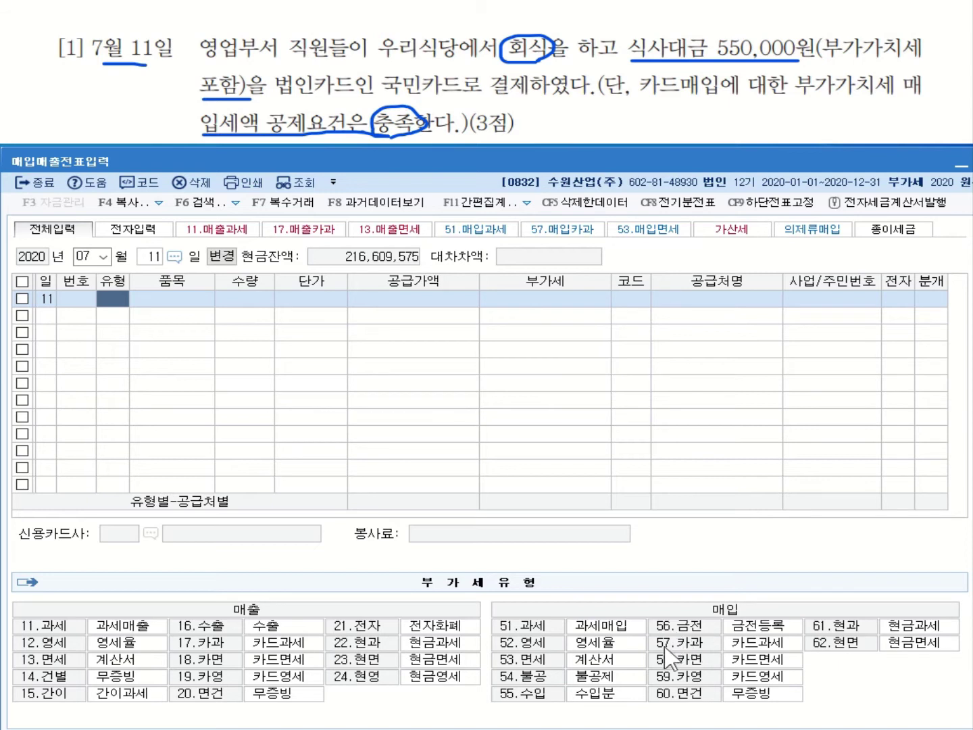
Start the July 11 line with VAT type 51 과세 and 회식비 as 품목, leaving 수량 and 단가 empty.
text(51)
key(Return)
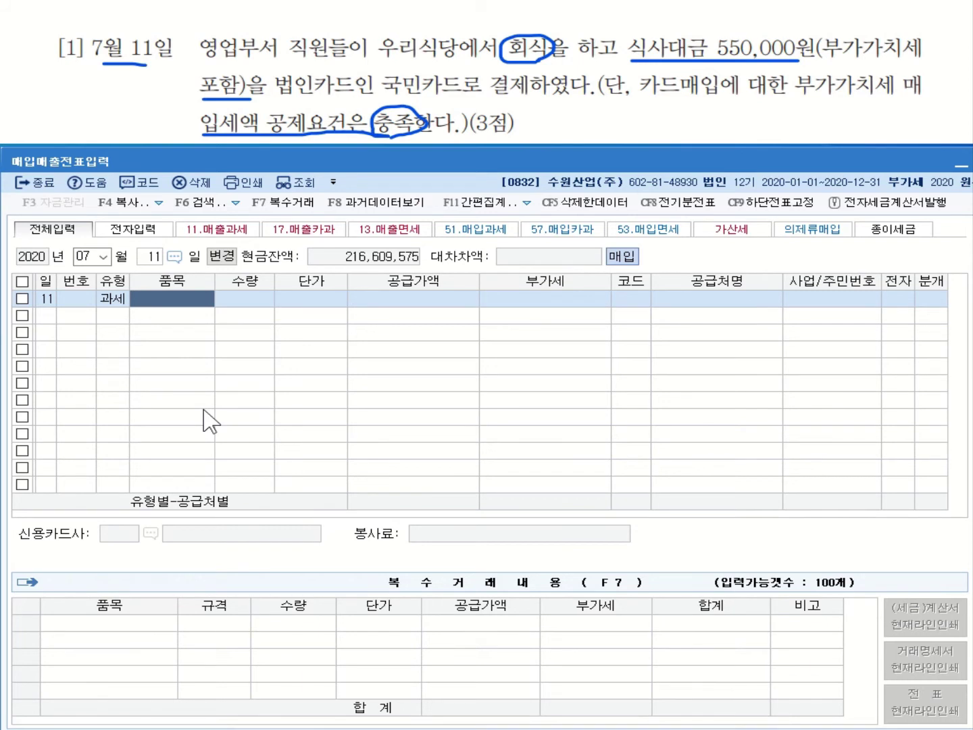
text(회)
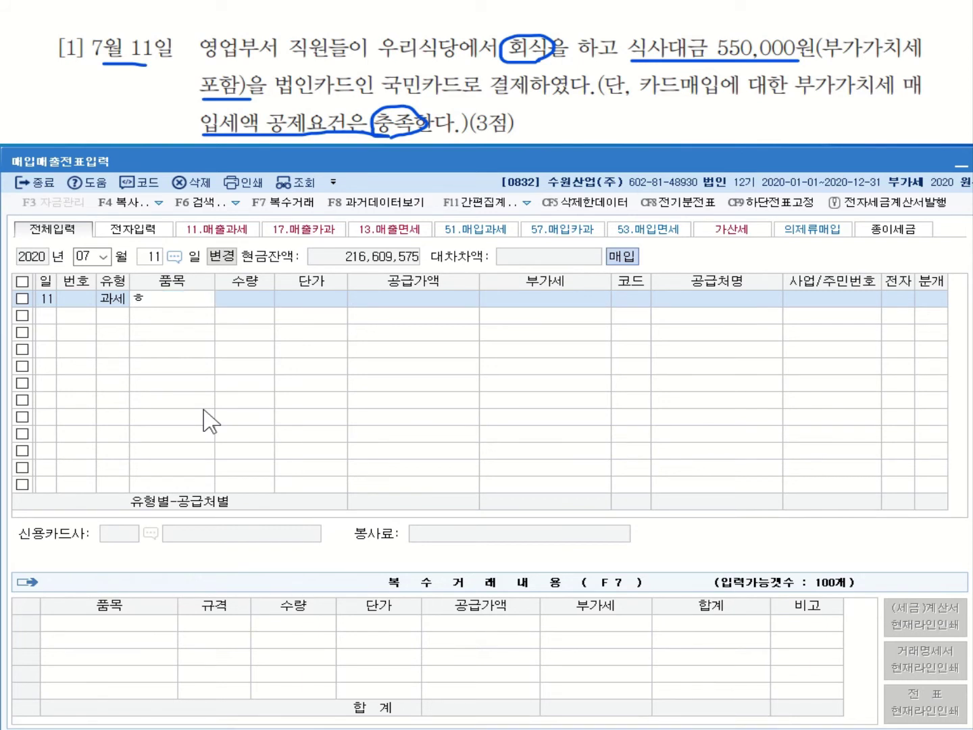
text(ㄱ)
key(BackSpace)
text(ㅅㅣㄱㅂㅣ)
key(Return)
key(Return)
key(Return)
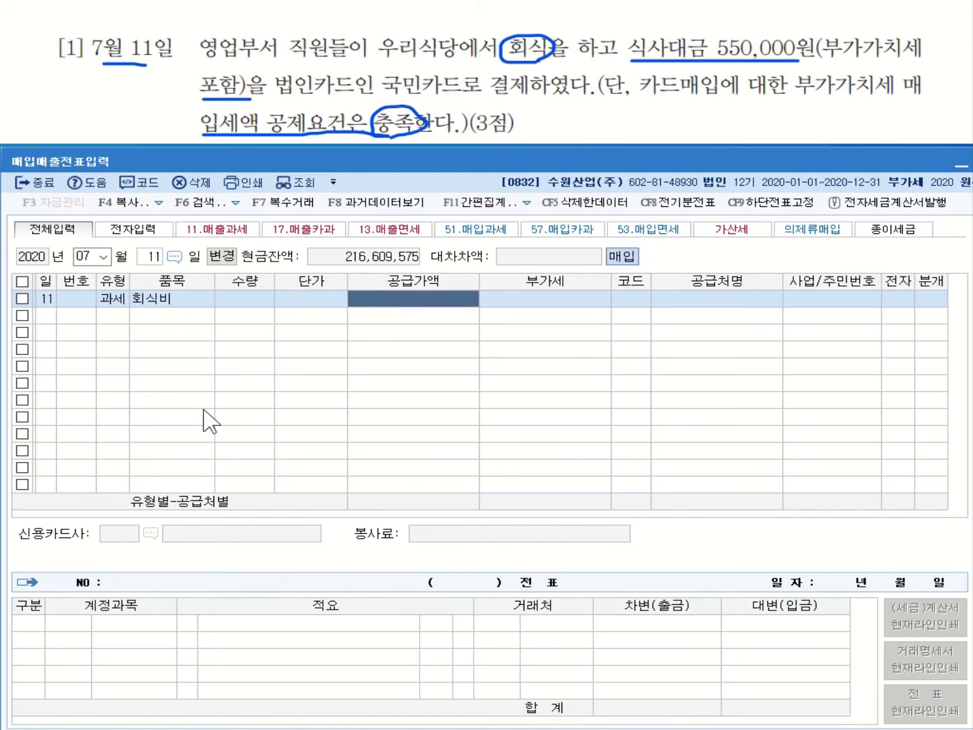
Change the 회식비 line's 유형 to 57 카과 and enter the VAT-inclusive amount 550,000 in 공급가액.
click(113, 297)
text(57)
key(Return)
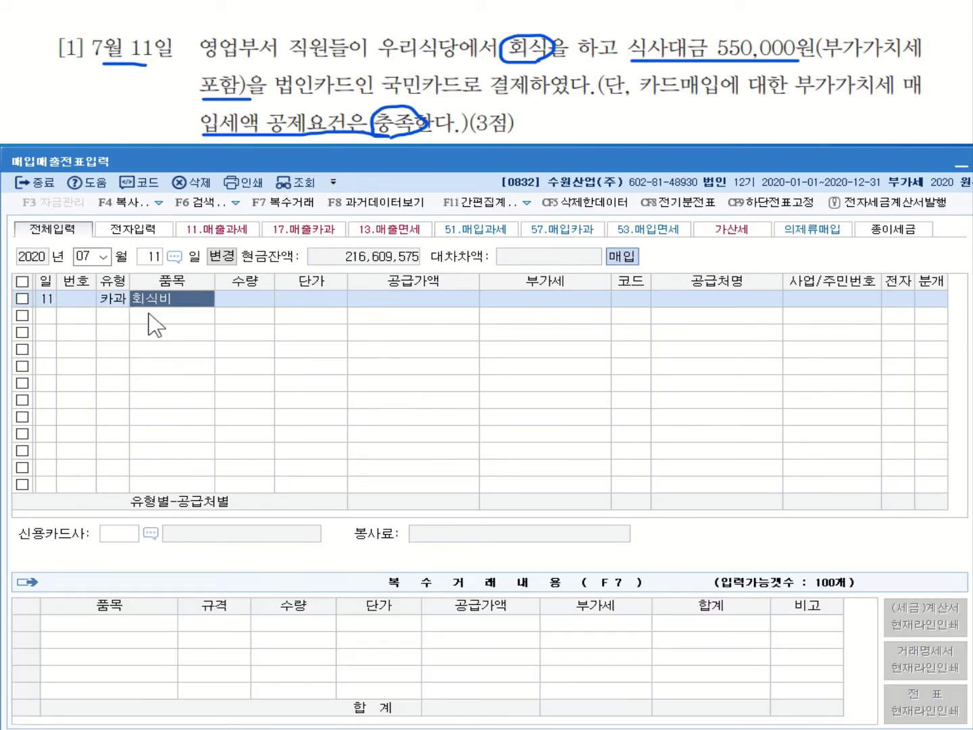
key(Return)
key(Return)
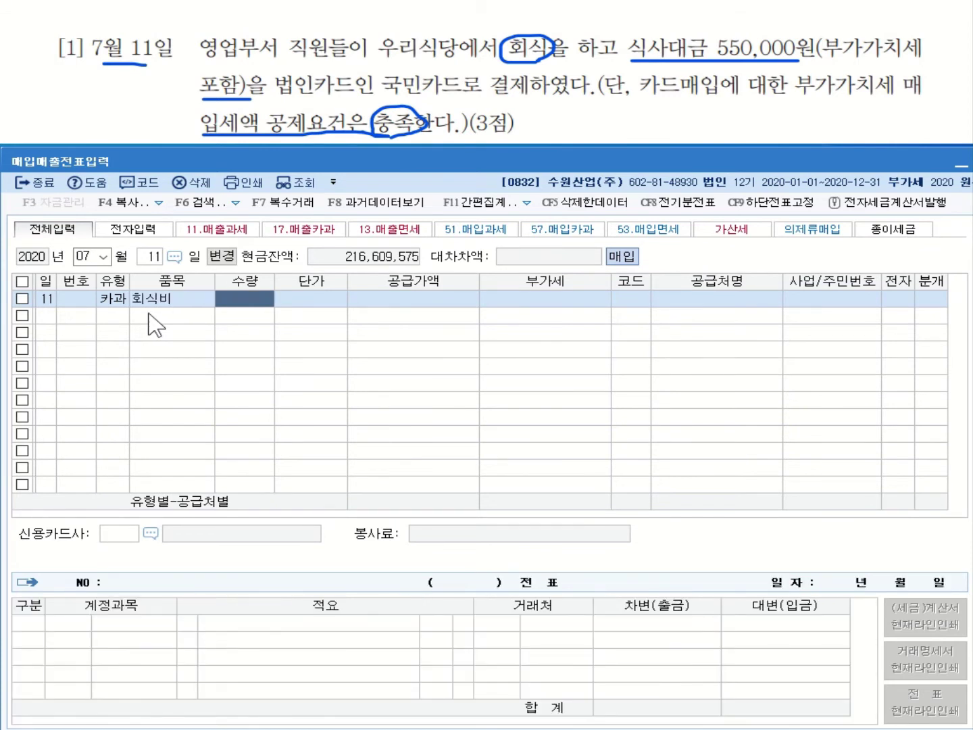
key(Return)
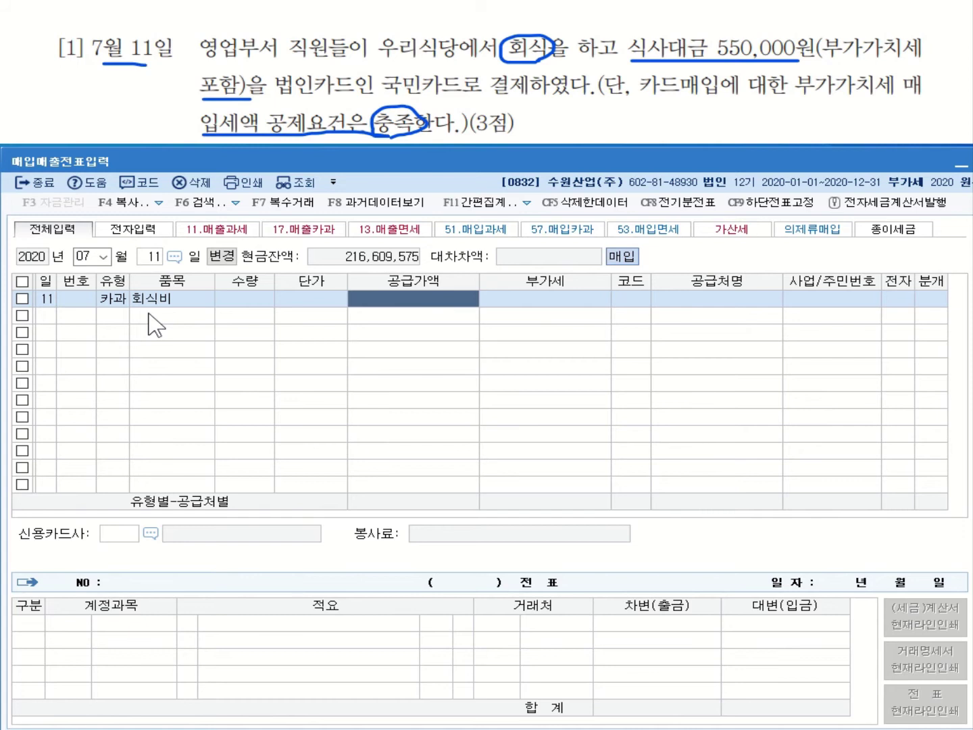
text(5500000)
key(Return)
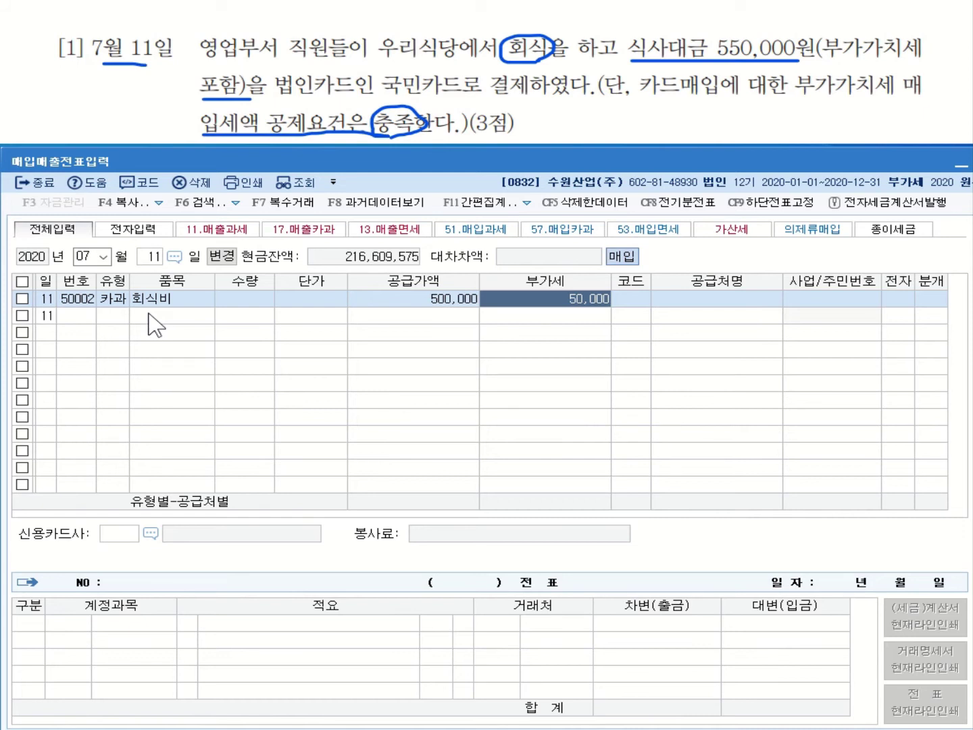
Assign 우리식당 as the 공급처 of the 회식비 line, found by searching 우리.
click(148, 315)
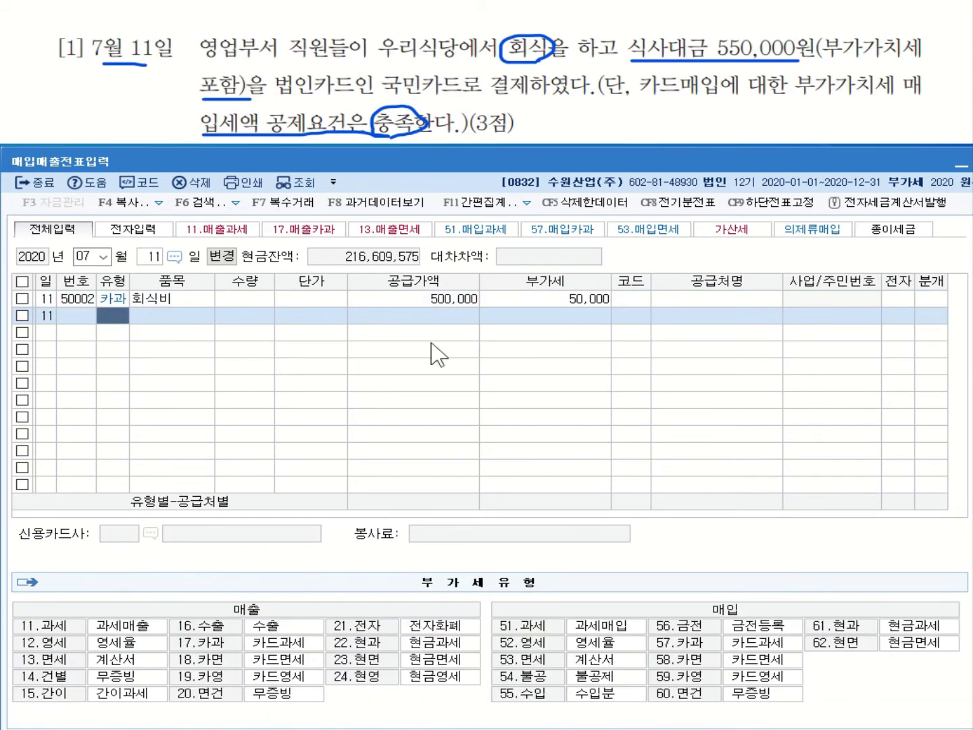
click(618, 300)
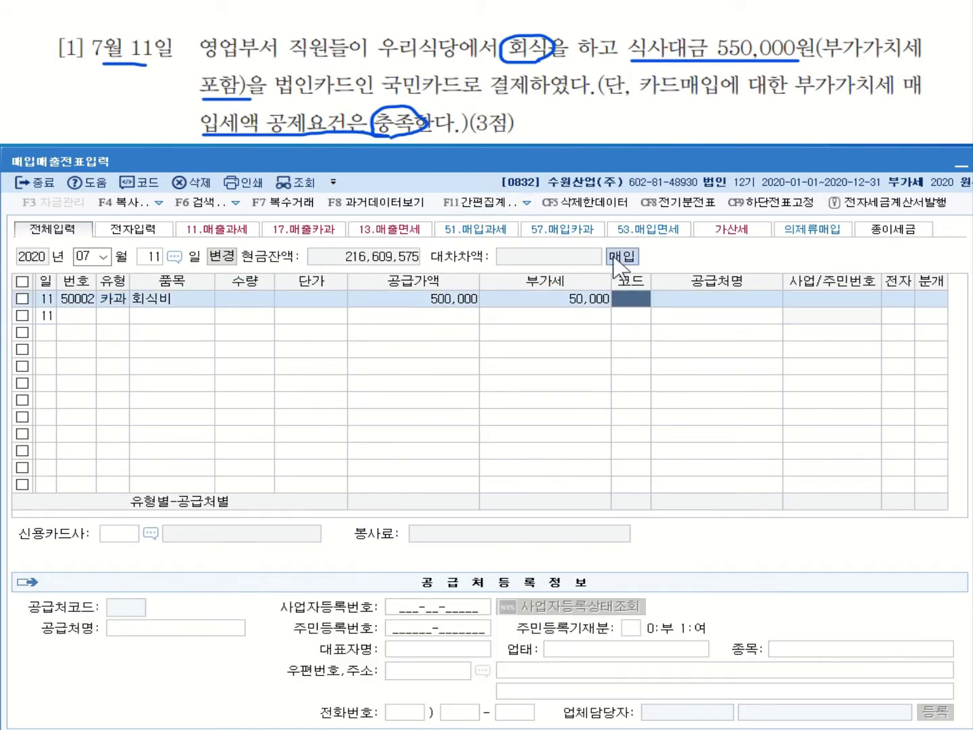
text(우리)
key(Return)
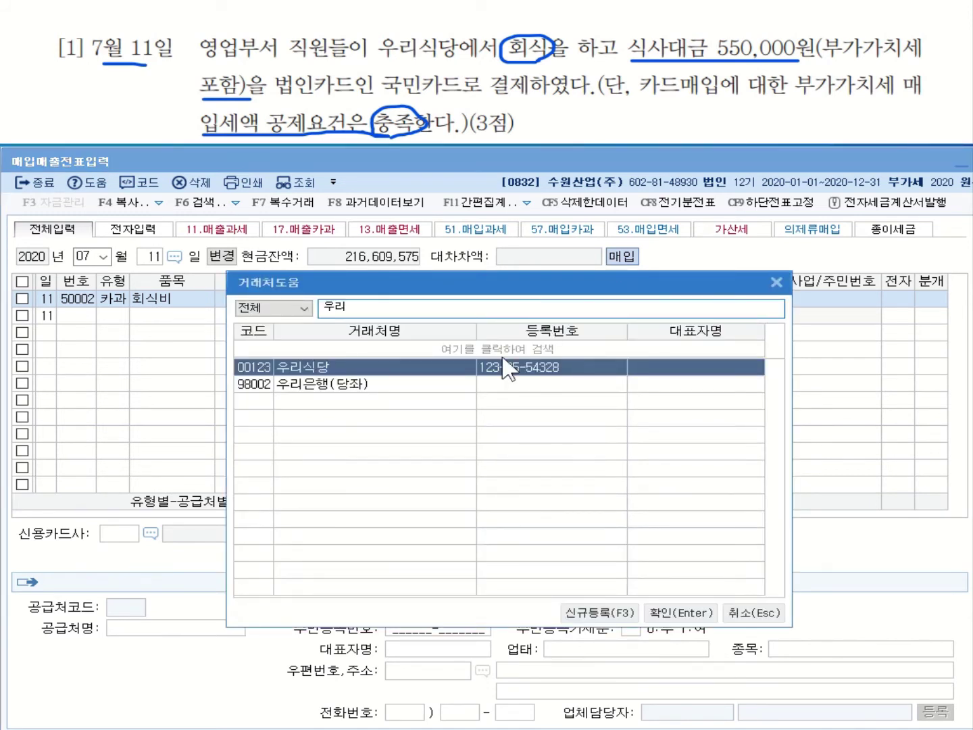
double_click(457, 372)
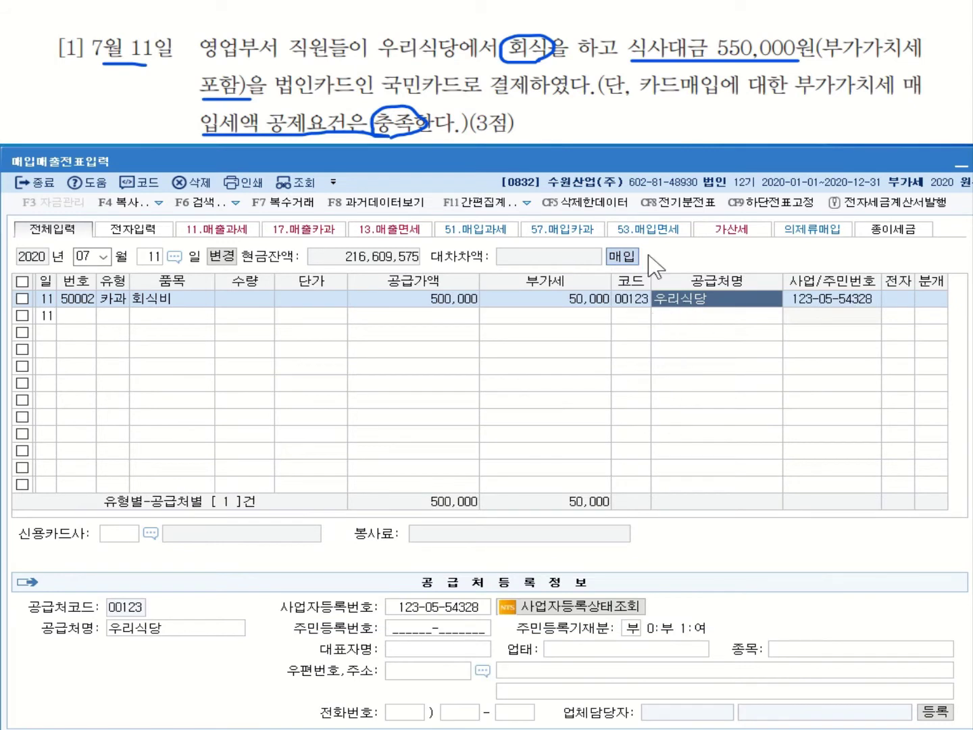
click(927, 301)
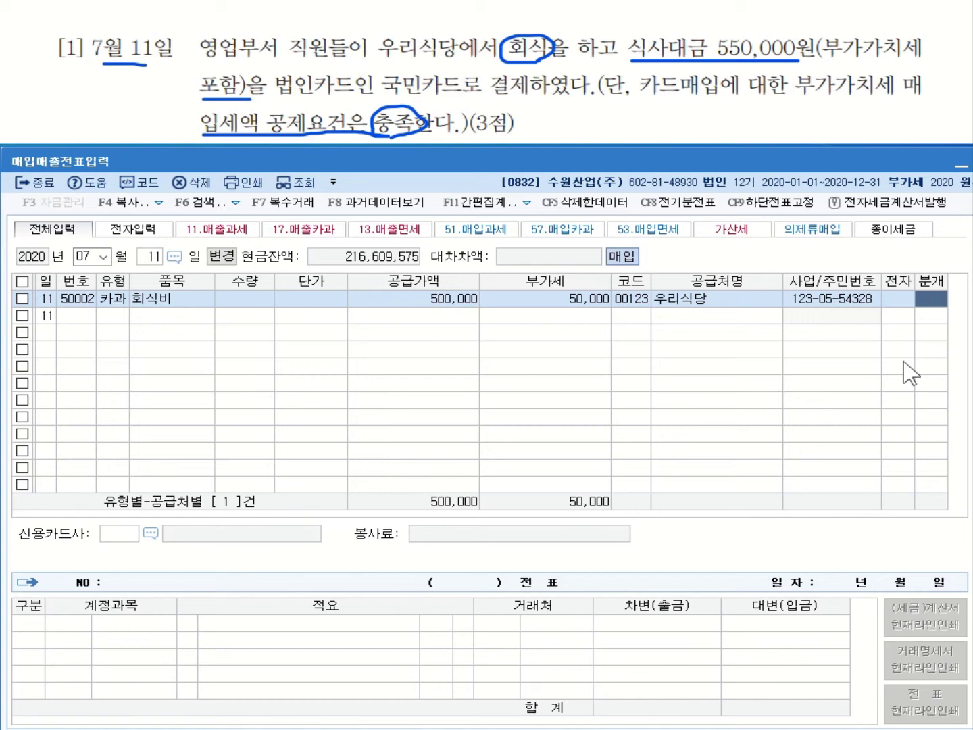
text(4)
key(Return)
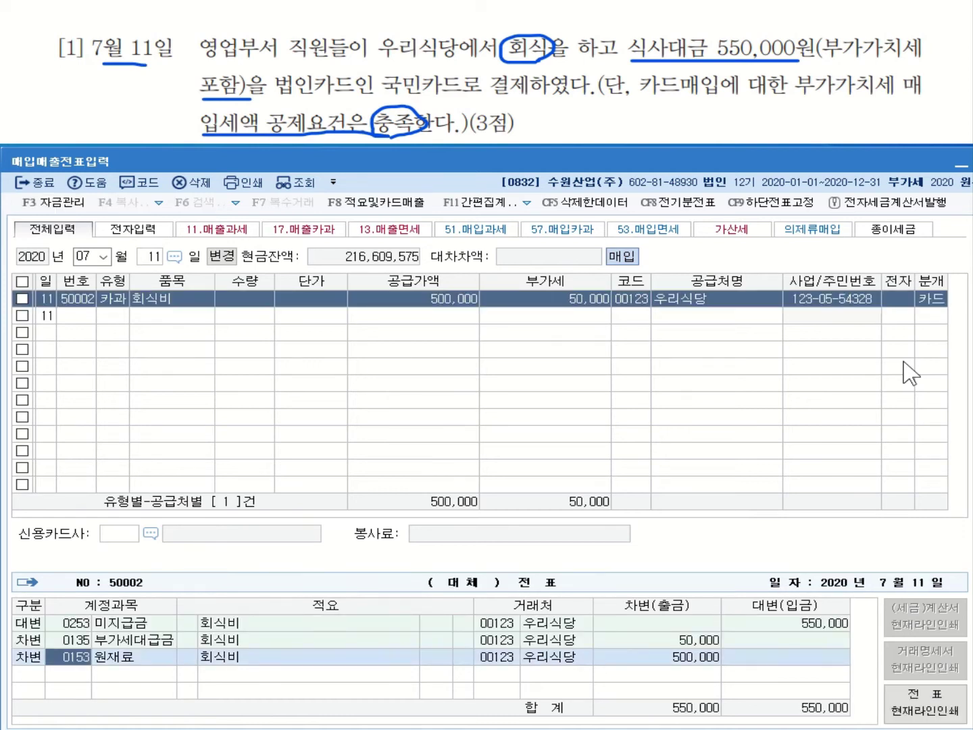
click(187, 622)
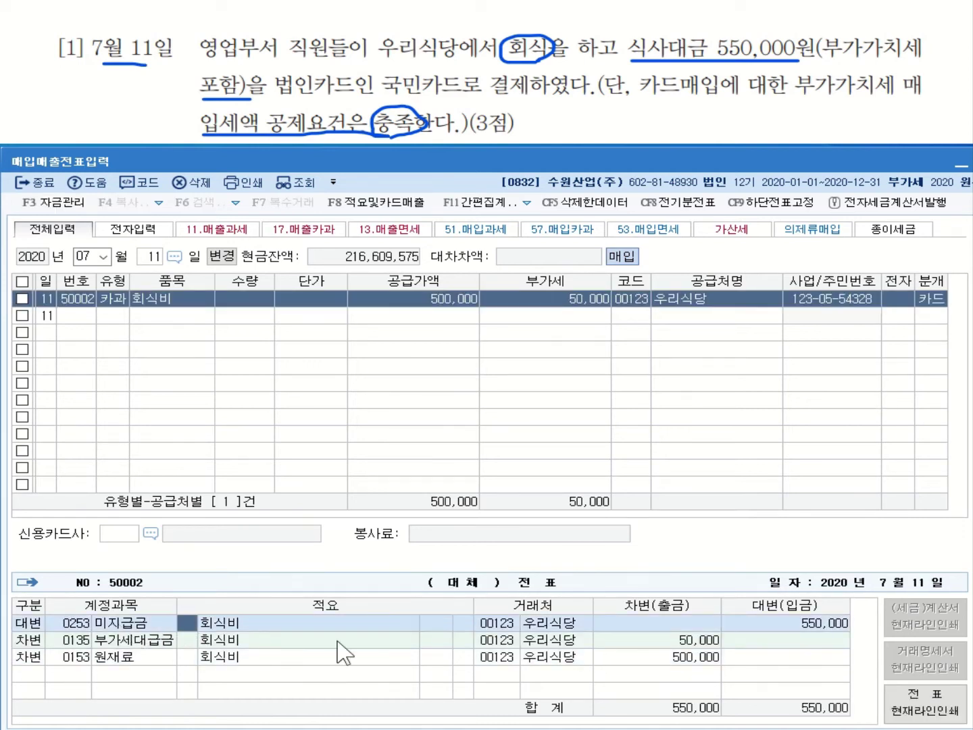
click(487, 624)
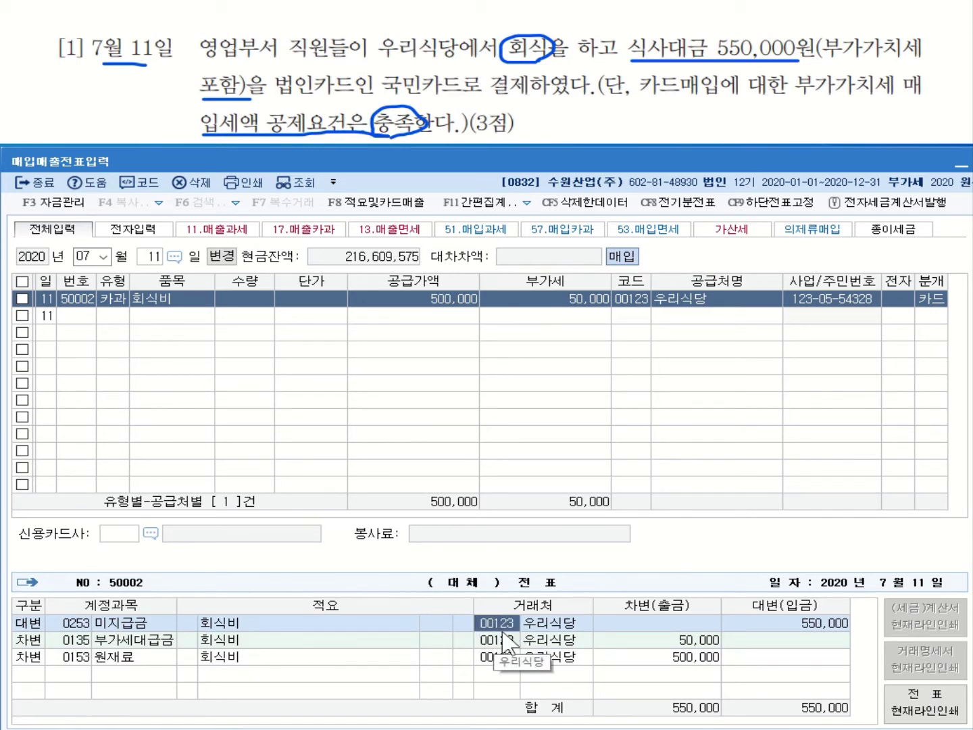
click(118, 533)
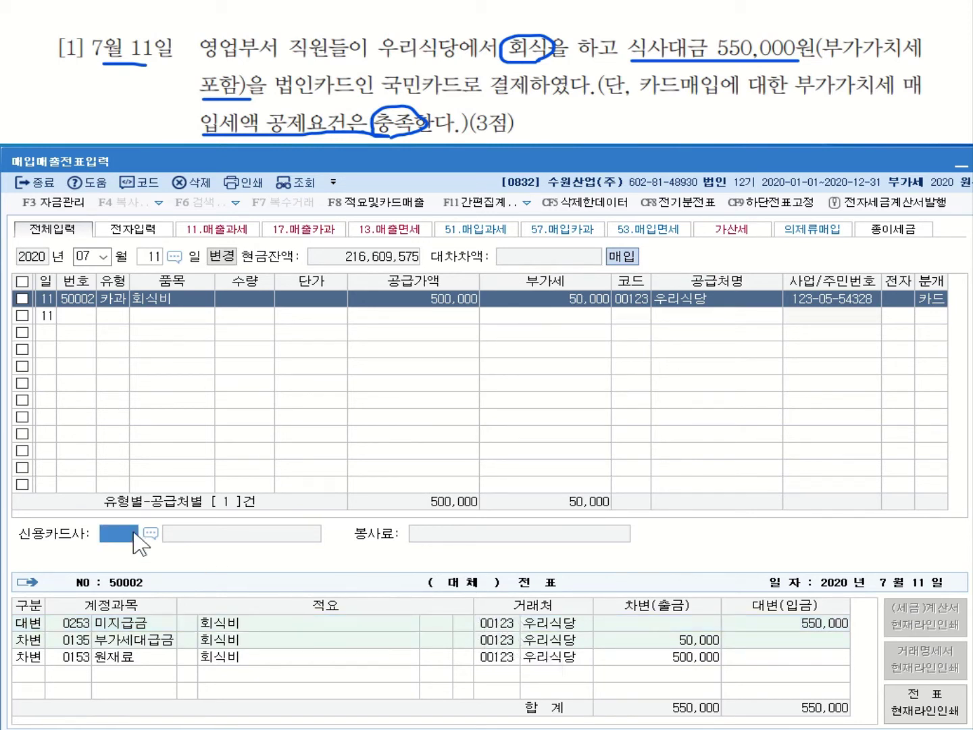
click(150, 533)
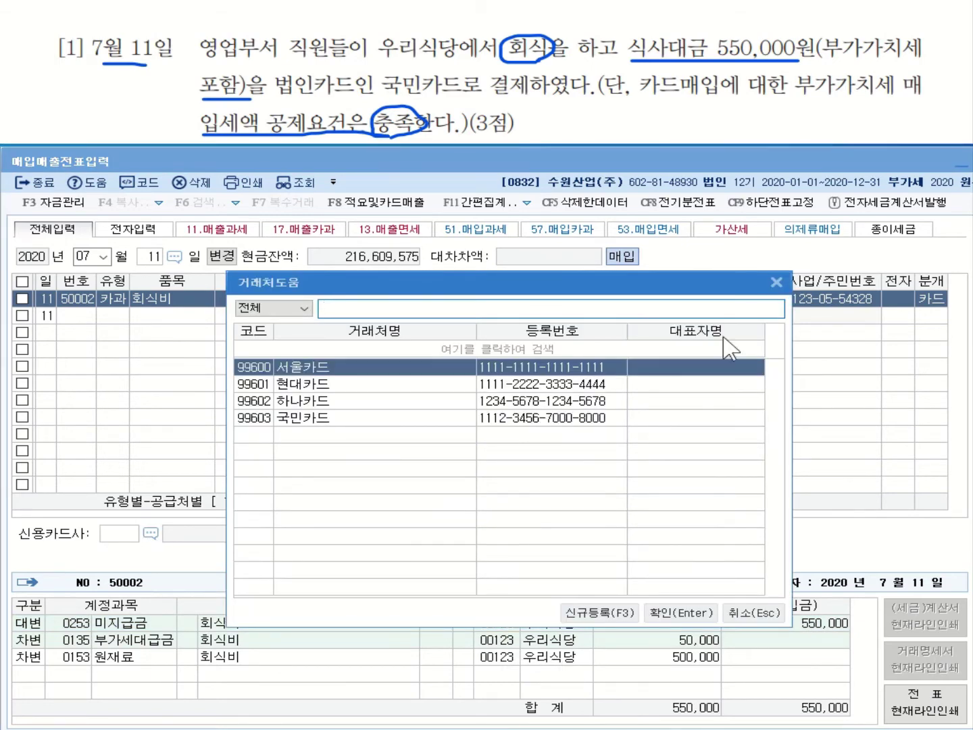
click(776, 282)
click(940, 302)
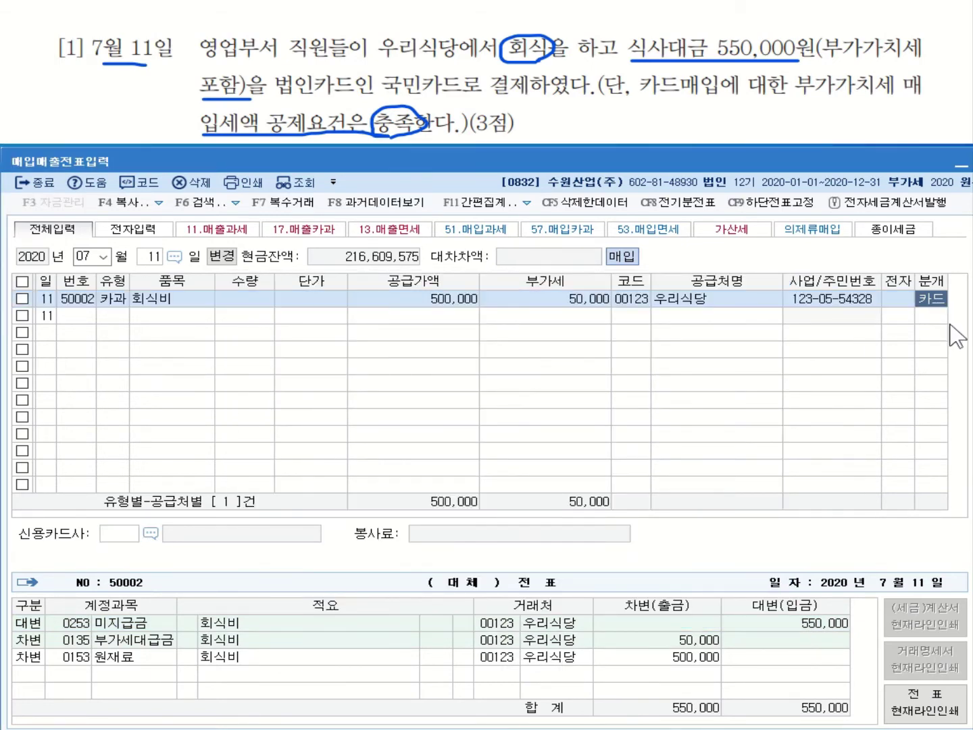
key(Return)
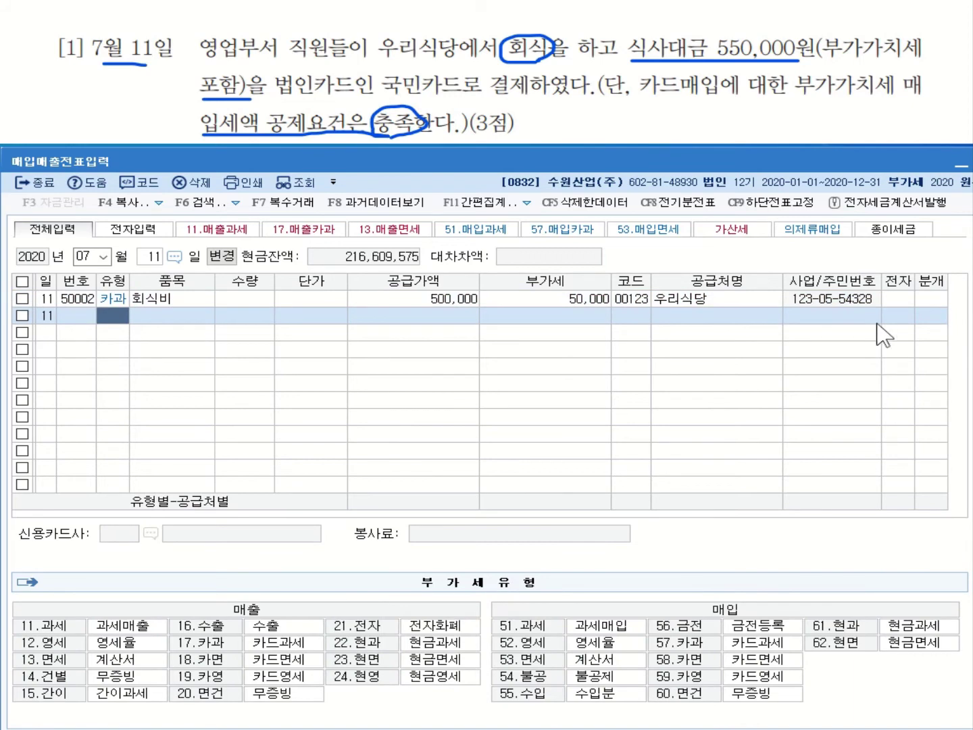
Set the 신용카드사 of the 회식비 line to 국민카드, chosen from the 거래처 list.
click(900, 300)
click(131, 533)
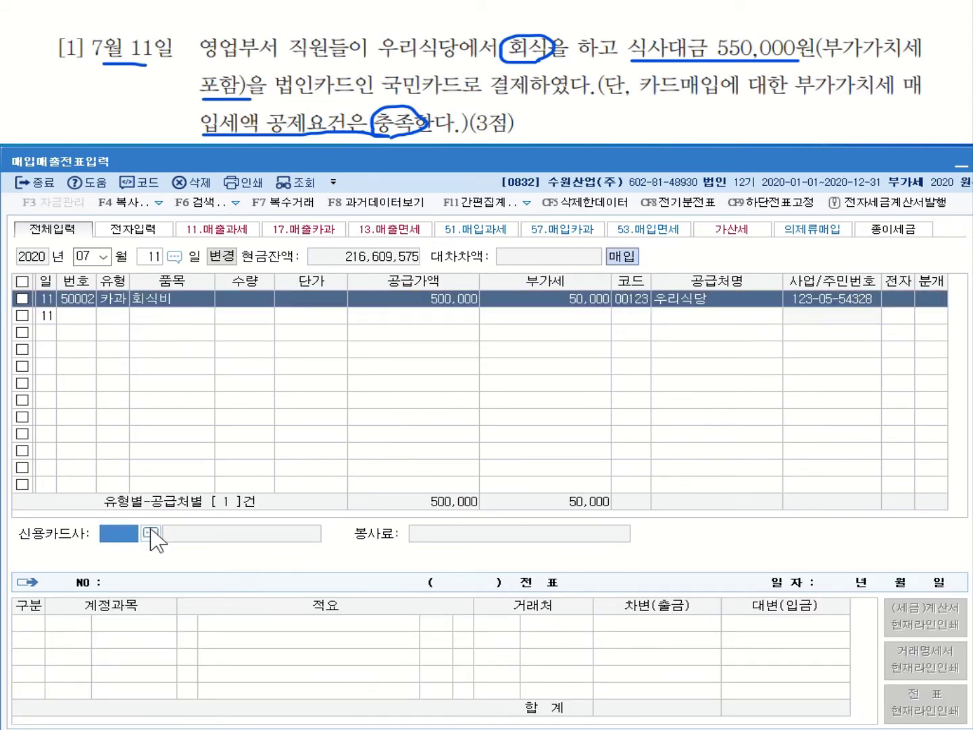
click(151, 532)
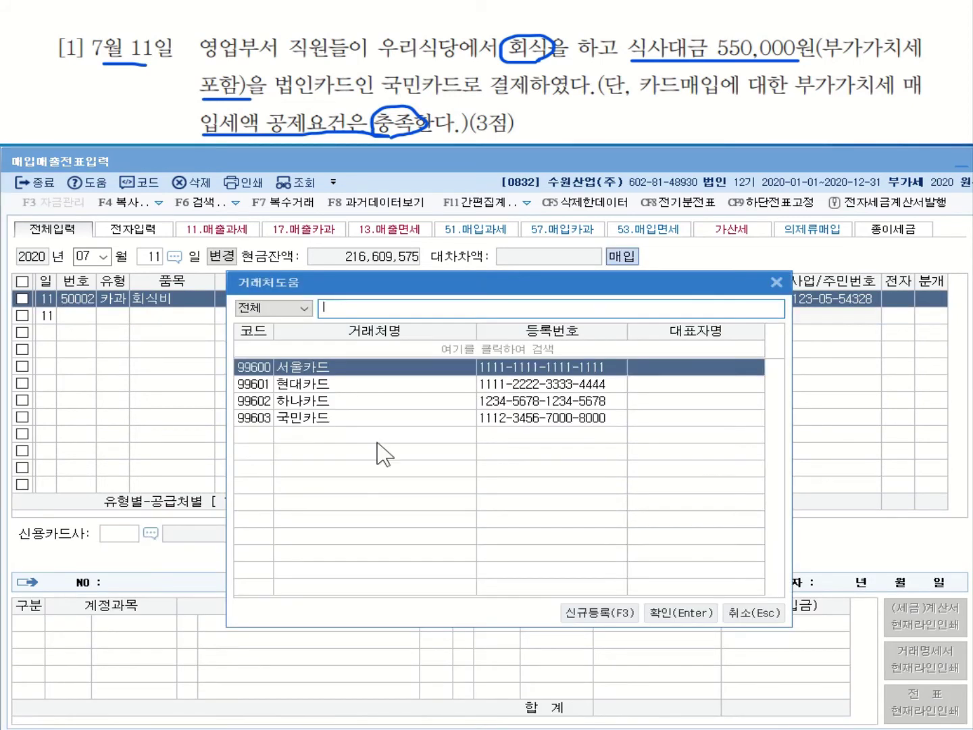
double_click(308, 420)
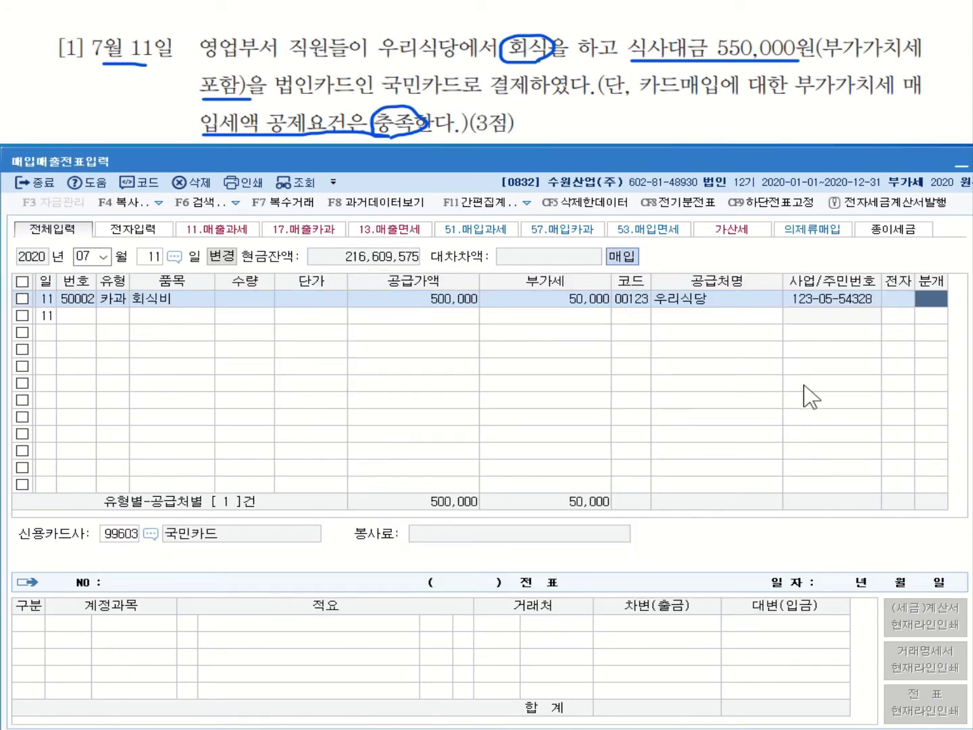
Set 분개 to 4 (카드) and change the 원재료 debit line's account to 0811 복리후생비.
text(4)
key(Return)
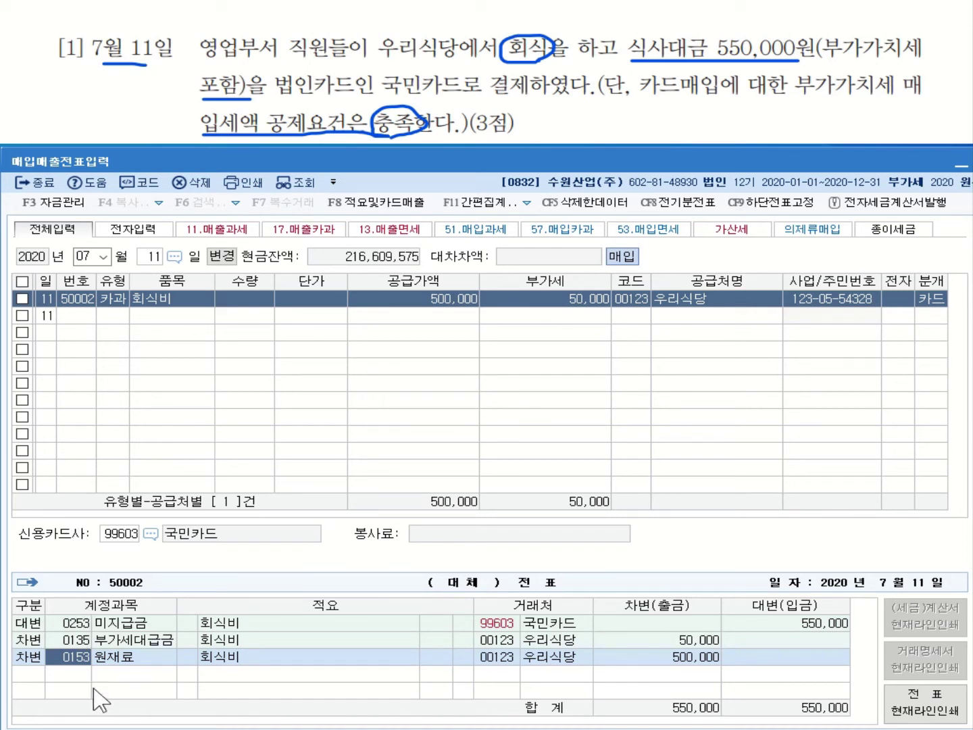
text(0811)
key(Return)
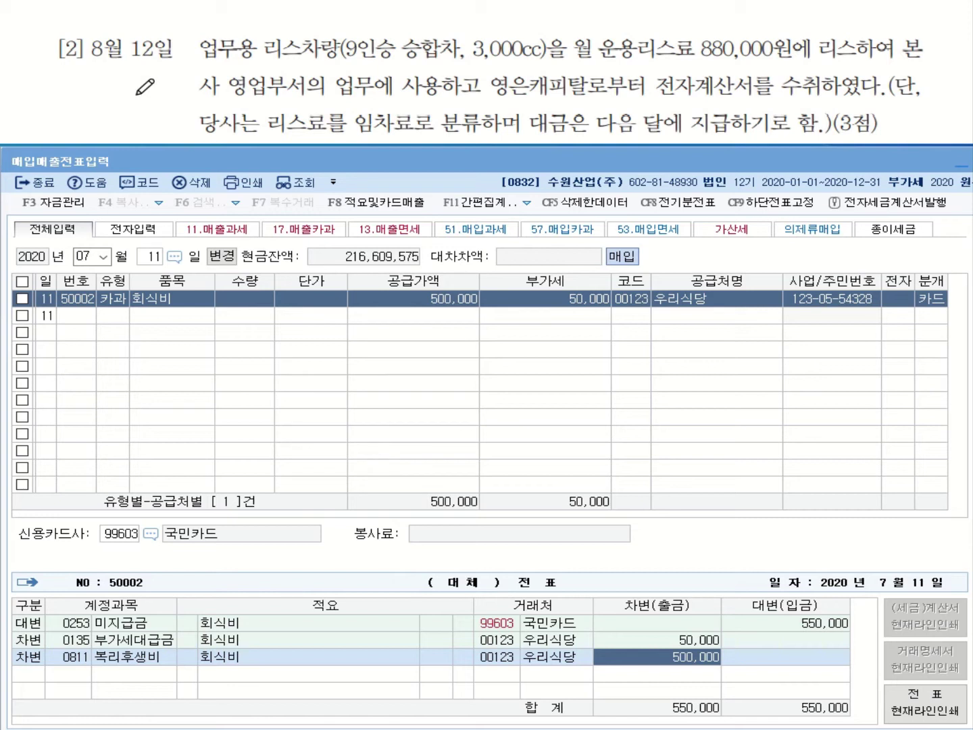
Underline 12일, 리스차량, 9인승 승합차, 3,000cc and 영업부서 in the text of transaction [2].
drag(133, 62, 162, 61)
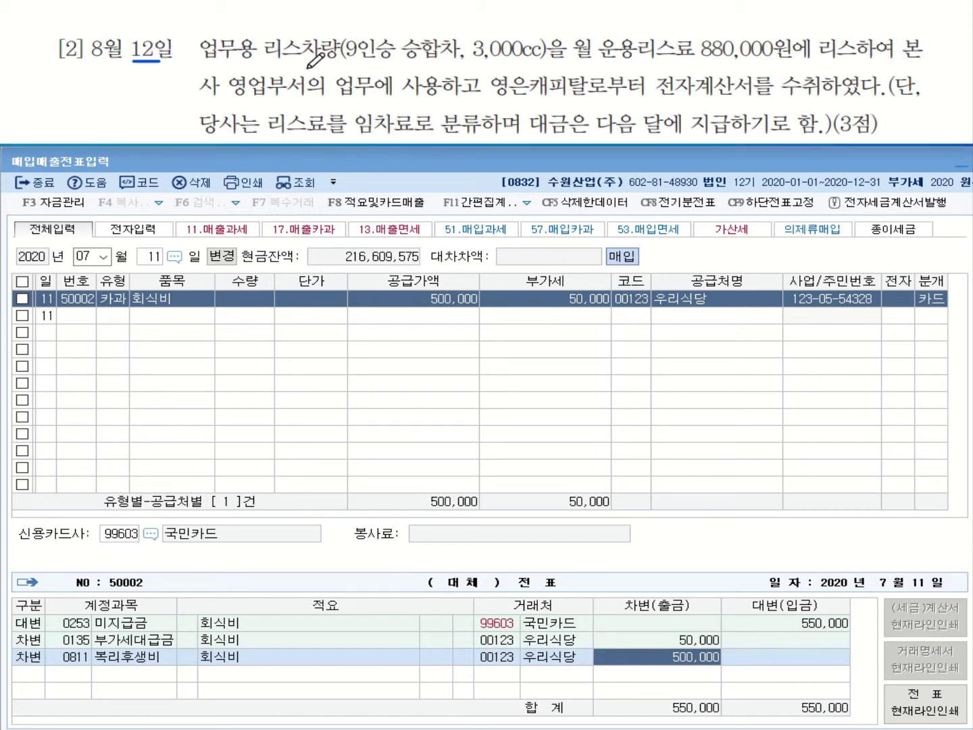
drag(271, 60, 537, 65)
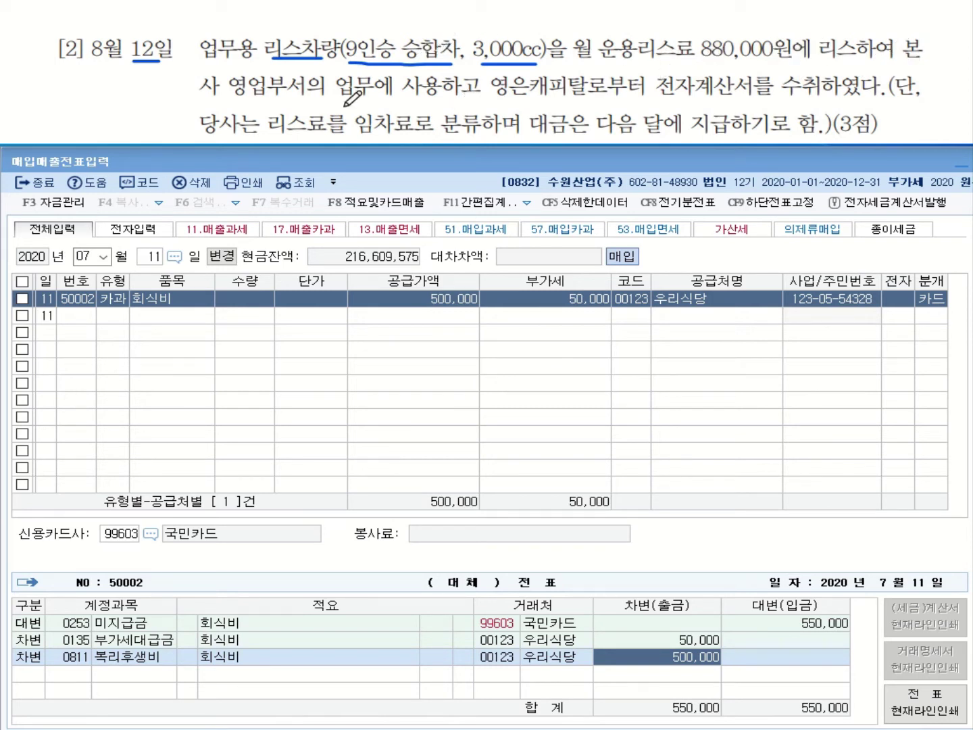
mouse_move(235, 102)
mouse_down()
mouse_move(304, 97)
mouse_move(292, 99)
mouse_up()
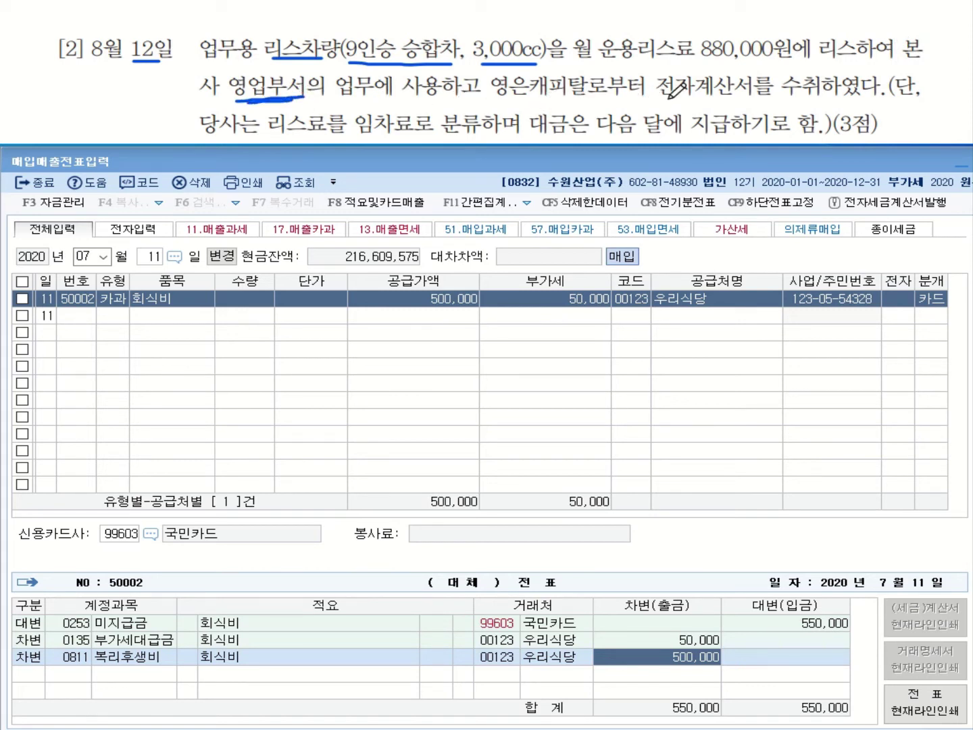
Underline 전자계산서를 수취 and 달에 지급, and circle 전자계산서 and 임차료 in transaction [2].
drag(661, 101, 815, 101)
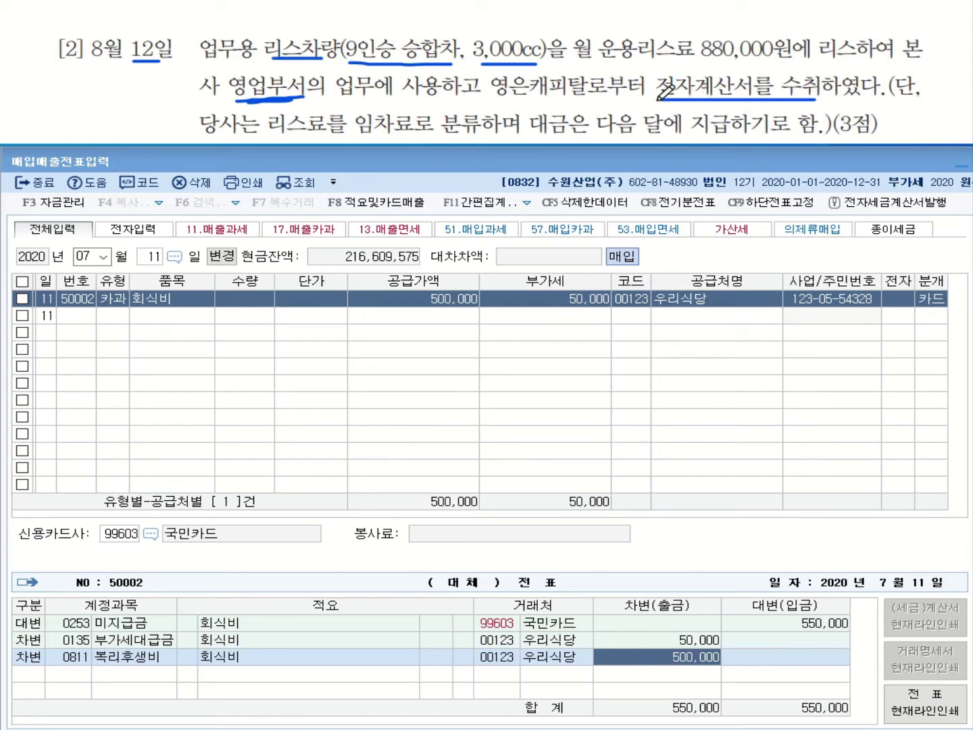
mouse_move(660, 100)
mouse_down()
mouse_move(675, 64)
mouse_move(756, 62)
mouse_move(771, 92)
mouse_move(726, 103)
mouse_up()
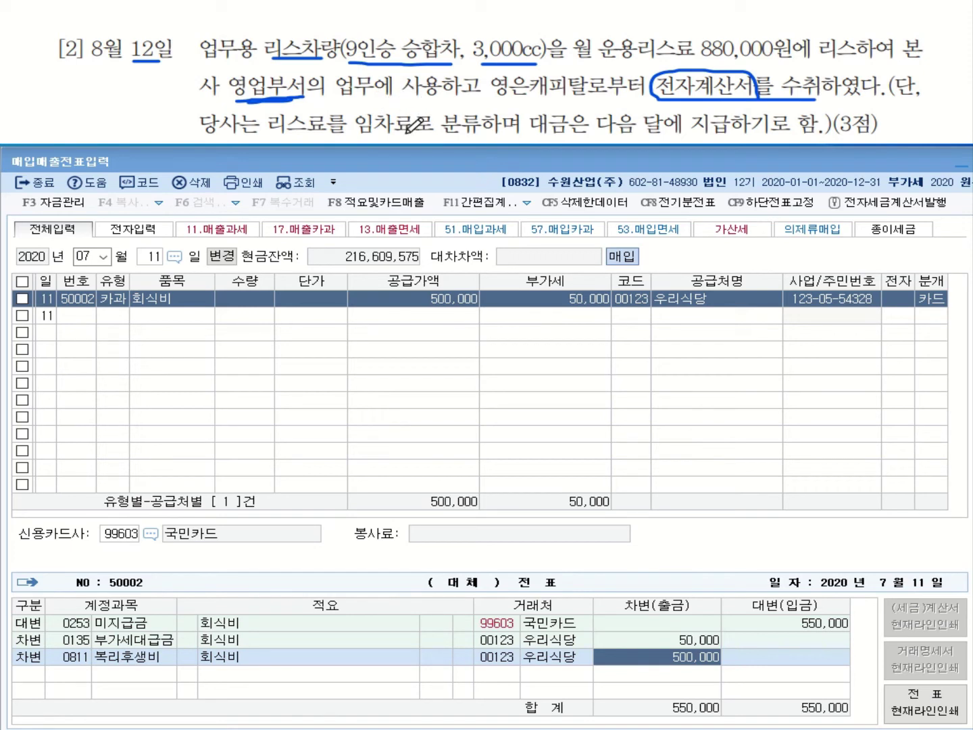
mouse_move(407, 136)
mouse_down()
mouse_move(374, 137)
mouse_move(378, 93)
mouse_move(405, 137)
mouse_move(415, 124)
mouse_up()
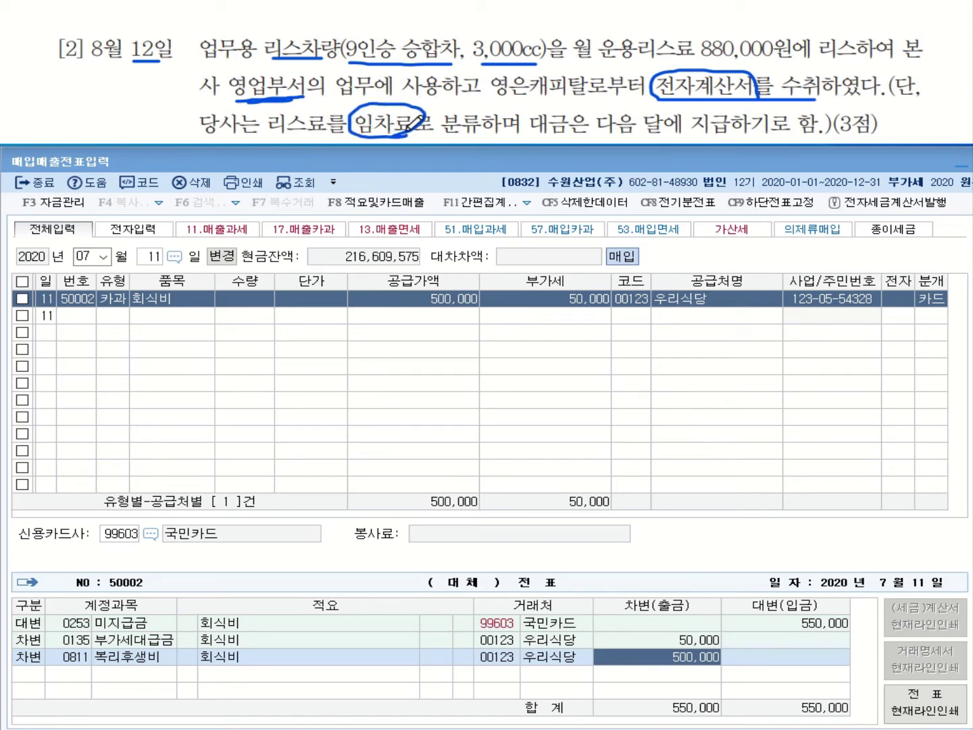
drag(650, 136, 738, 136)
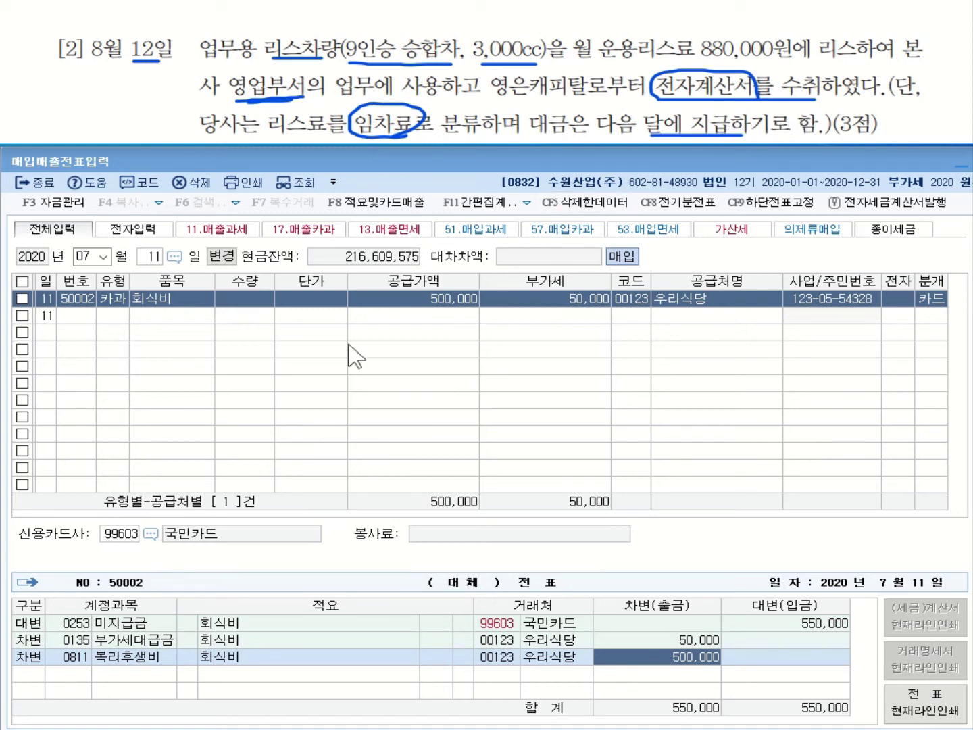
Set the entry date to August 12 and the new line's 유형 to 53 (면세).
click(103, 256)
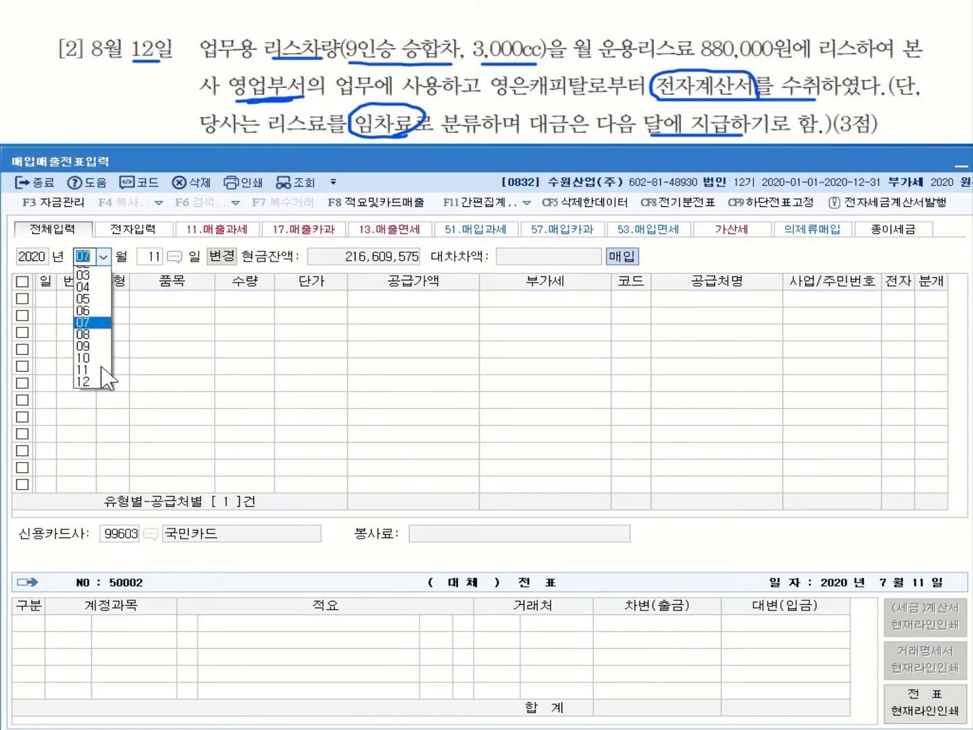
click(102, 370)
text(12)
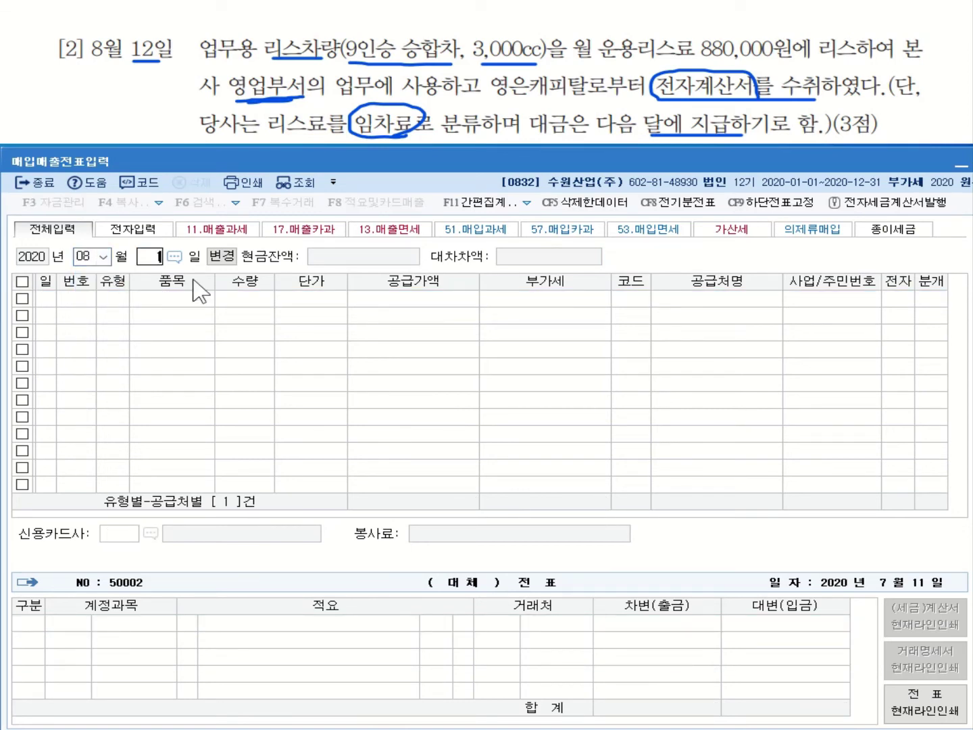
key(Return)
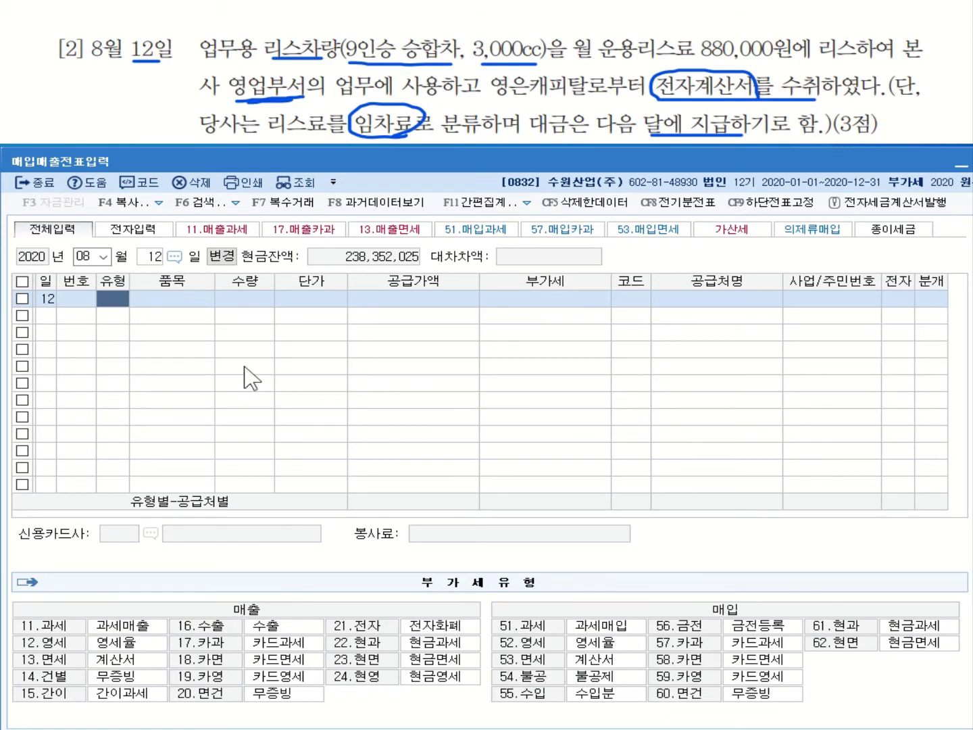
text(53)
key(Return)
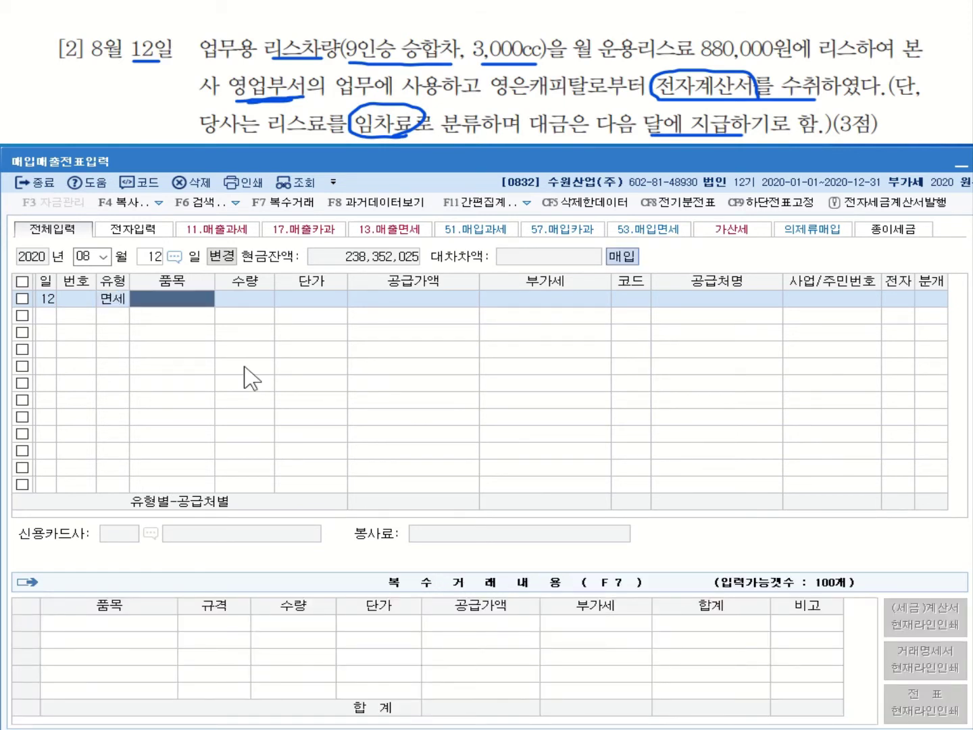
Enter 리스료 as the 품목 and 880,000 as the 공급가액 of the August 12 line.
text(임)
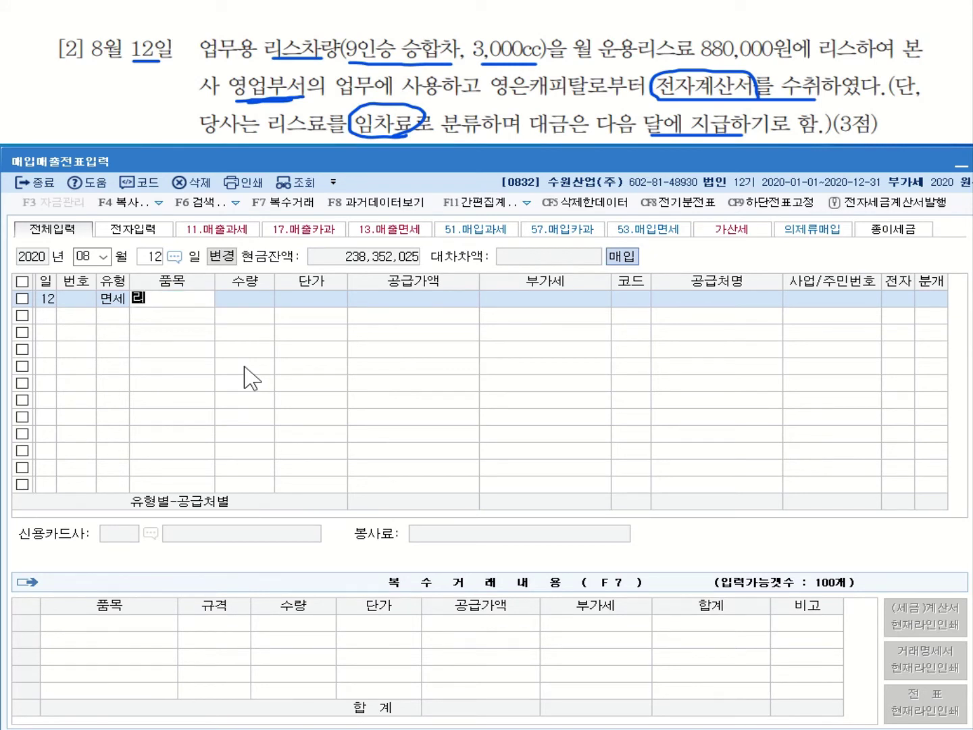
text(스료)
key(Return)
key(Return)
key(Return)
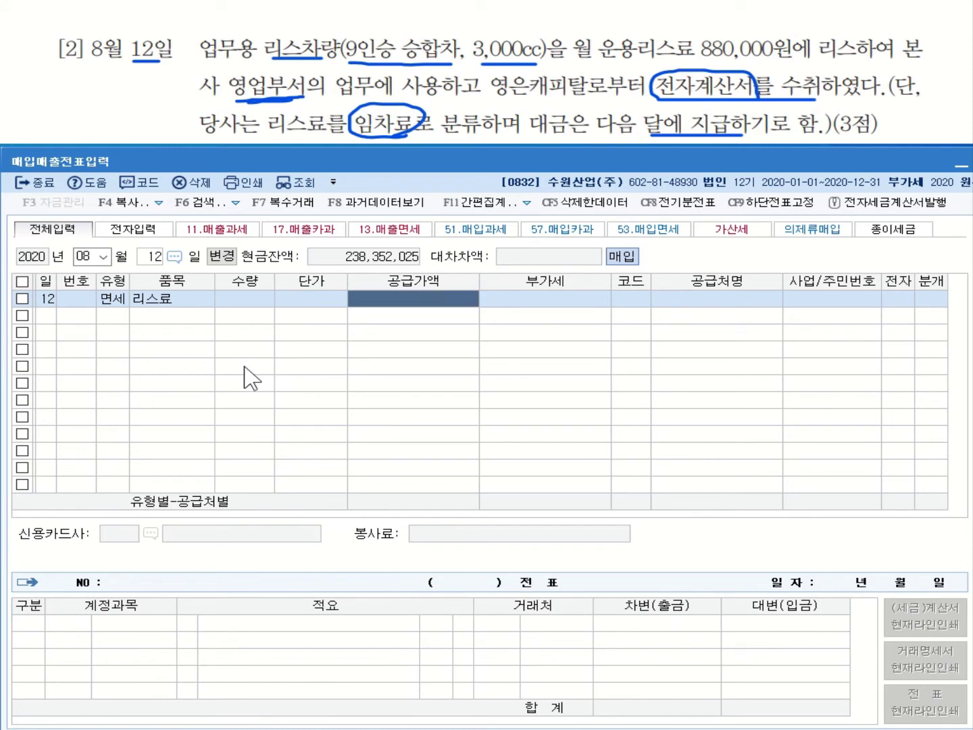
text(8800000)
key(Return)
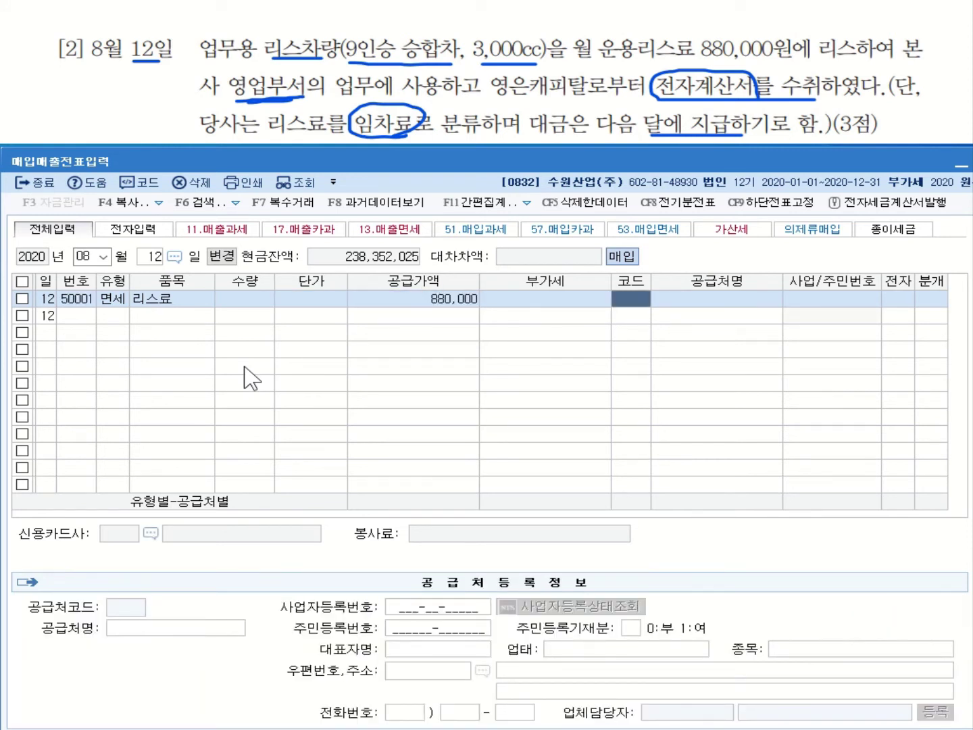
Set the 공급처 of the 리스료 line to 영은캐피탈 and mark 전자 as 1 (여).
text(영으ㄴ)
key(Return)
key(Return)
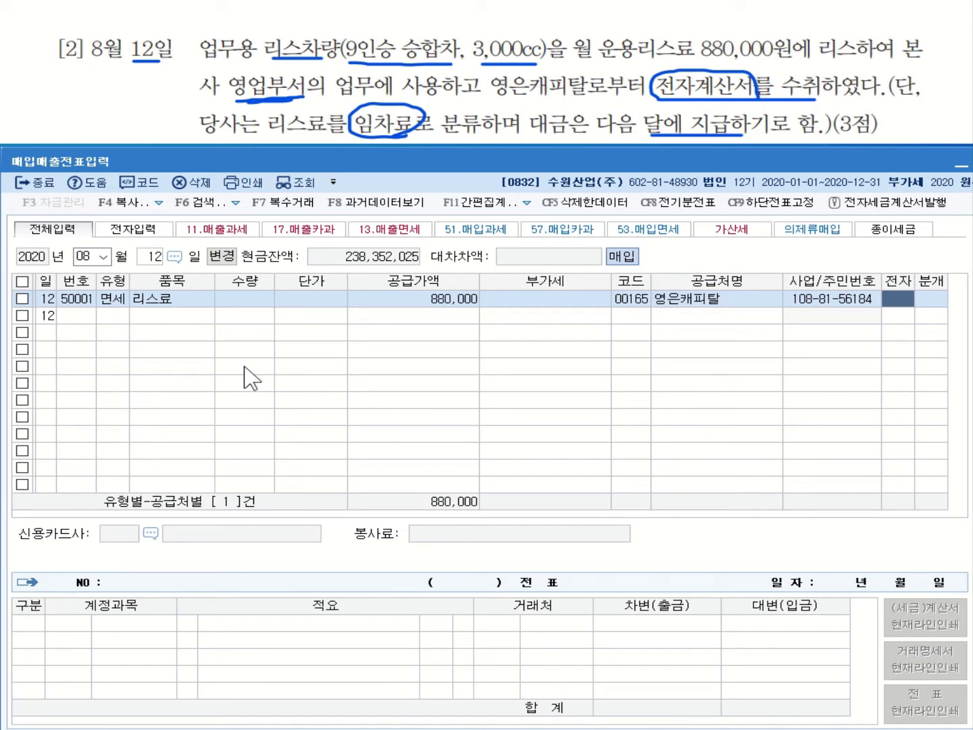
text(1)
key(Return)
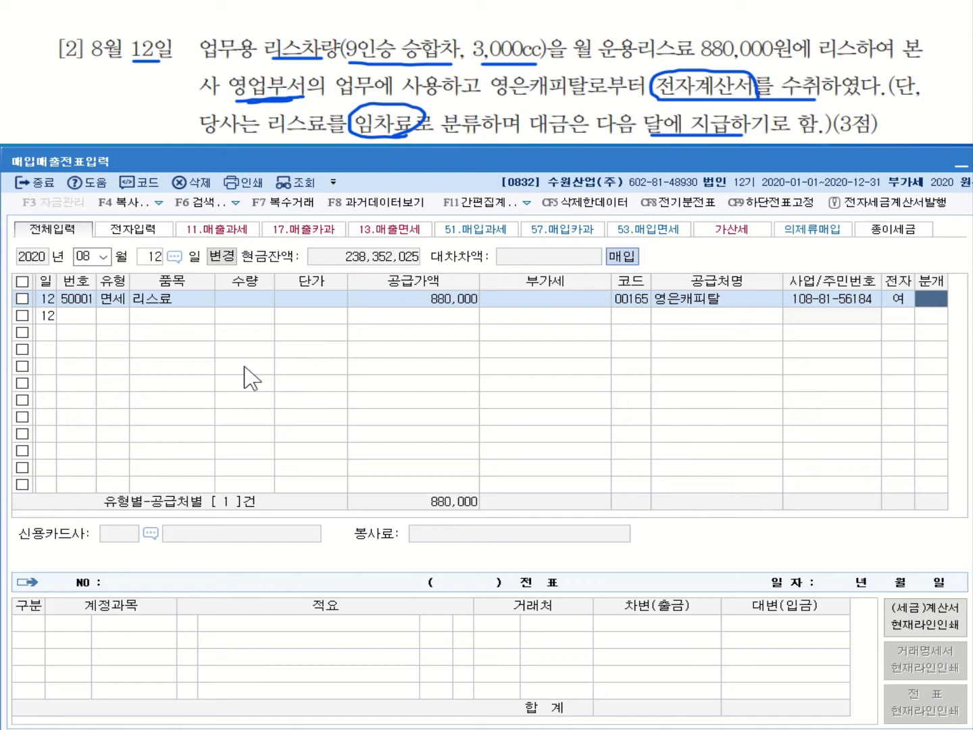
Set 분개 to 3 (혼합) and change the 원재료 debit line's account to 0819 임차료 (판매관리비).
text(3)
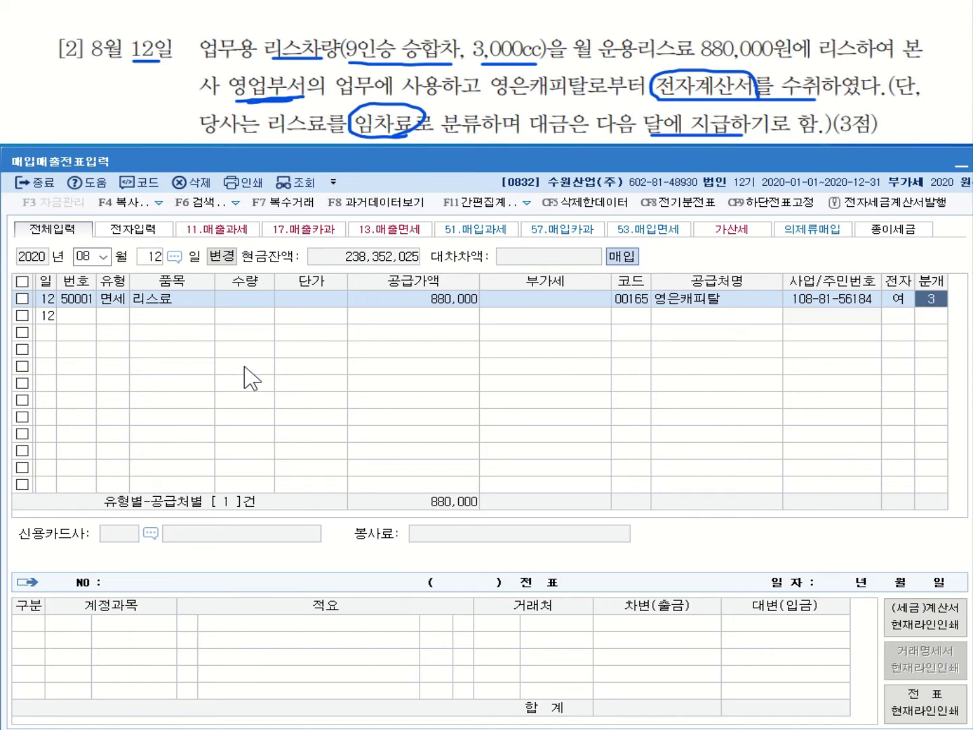
key(Return)
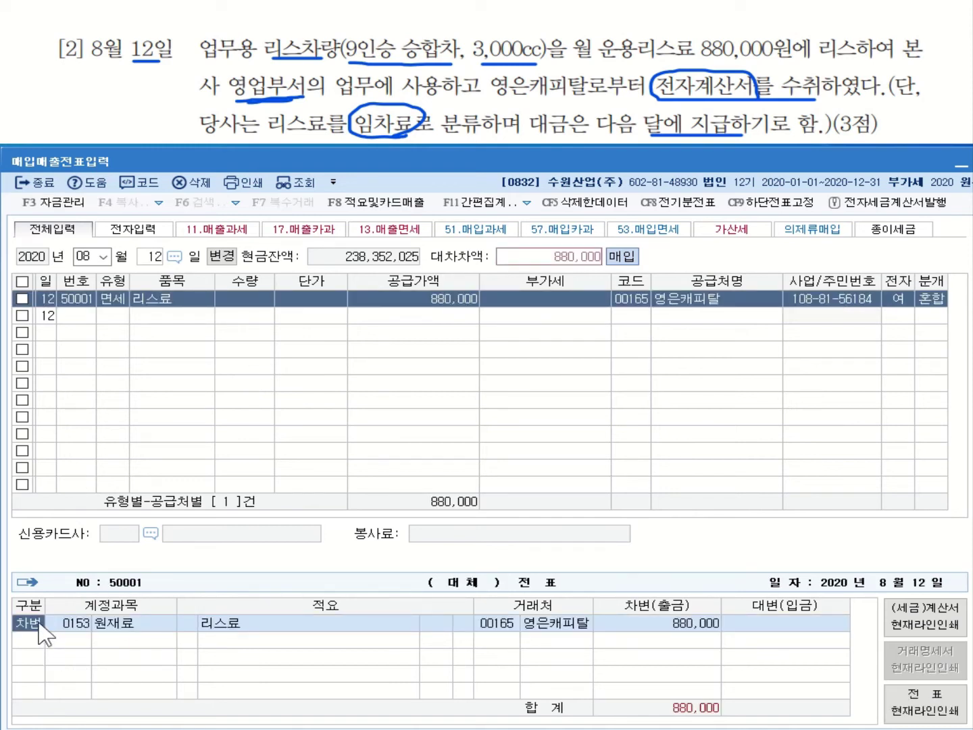
click(80, 628)
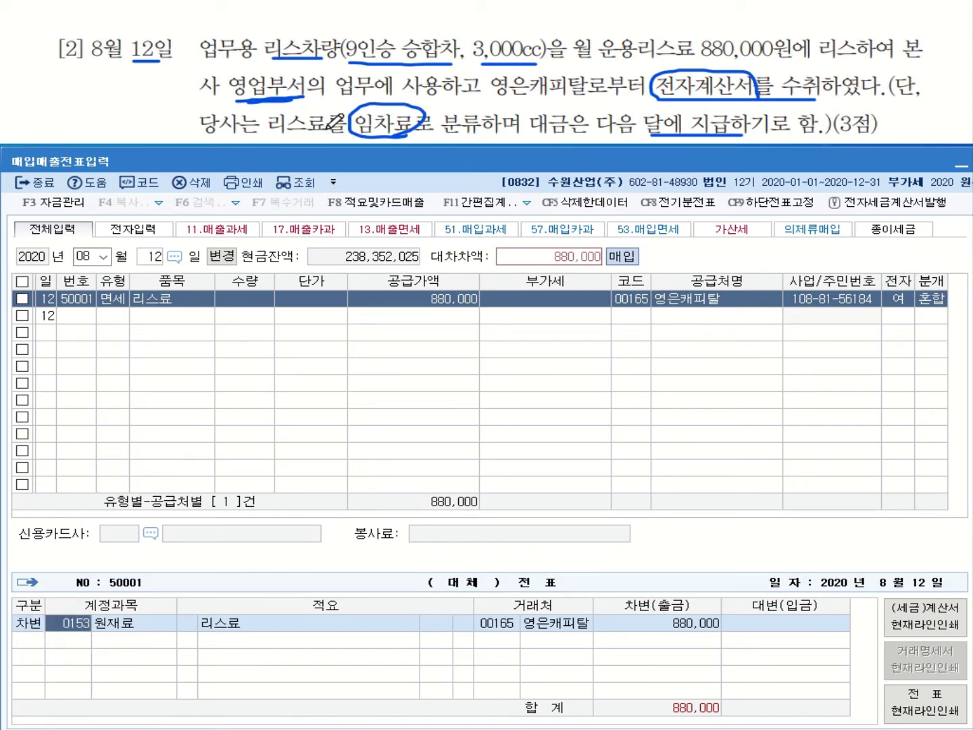
text(임)
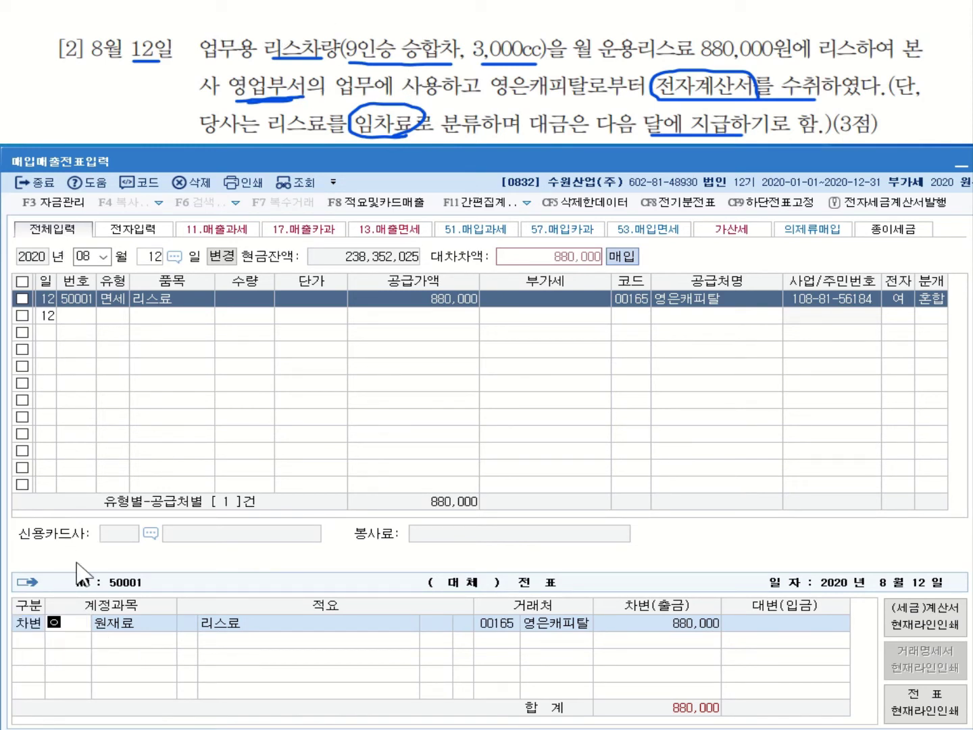
text(차)
key(Return)
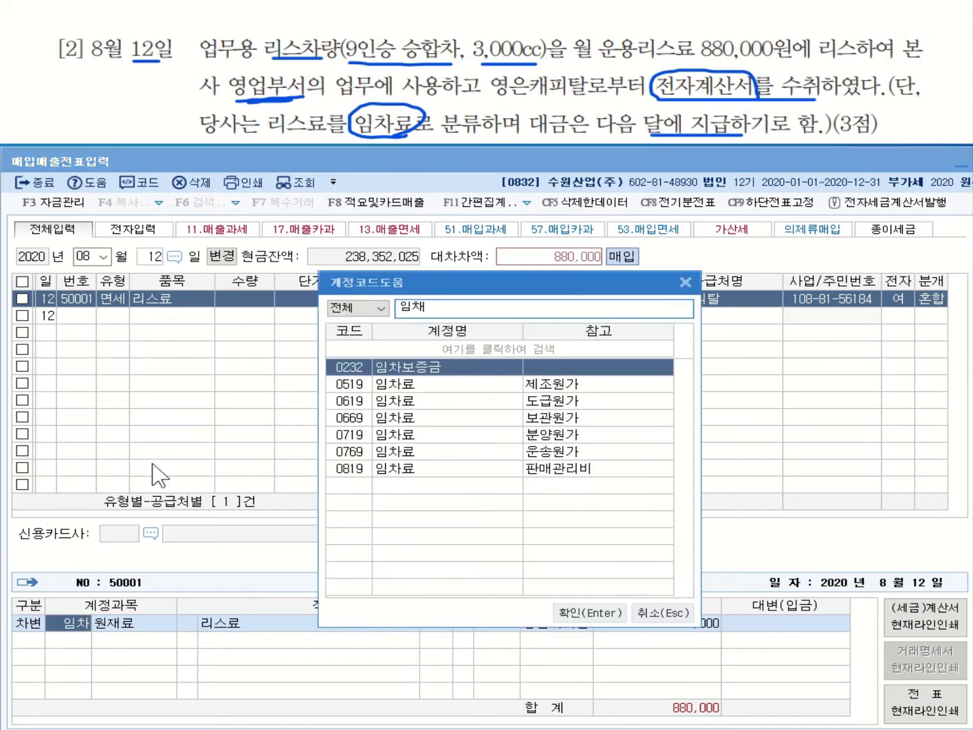
click(422, 468)
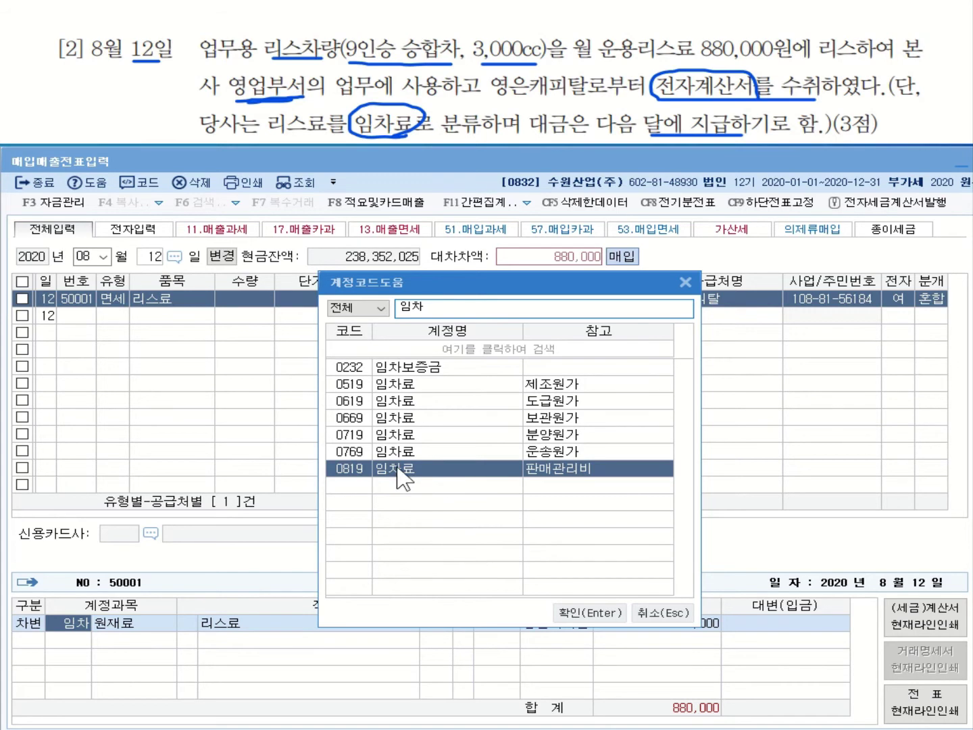
double_click(398, 466)
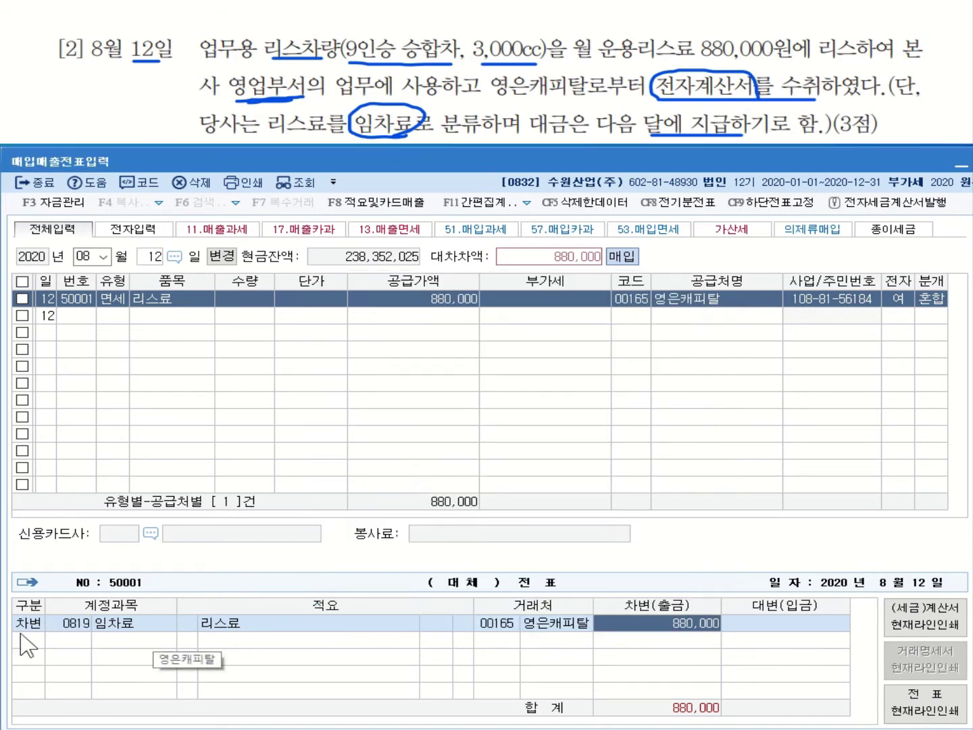
Add a 대변 line with account 0253 미지급금 for 880,000 to the 리스료 journal entry.
key(Return)
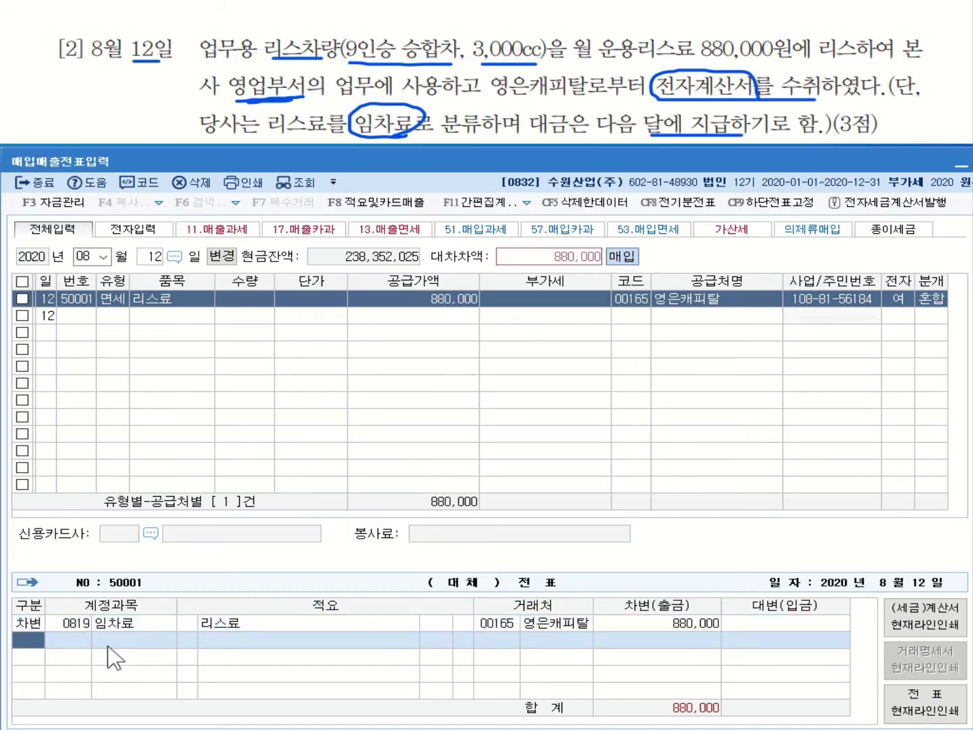
text(4)
key(Return)
text(253)
key(Return)
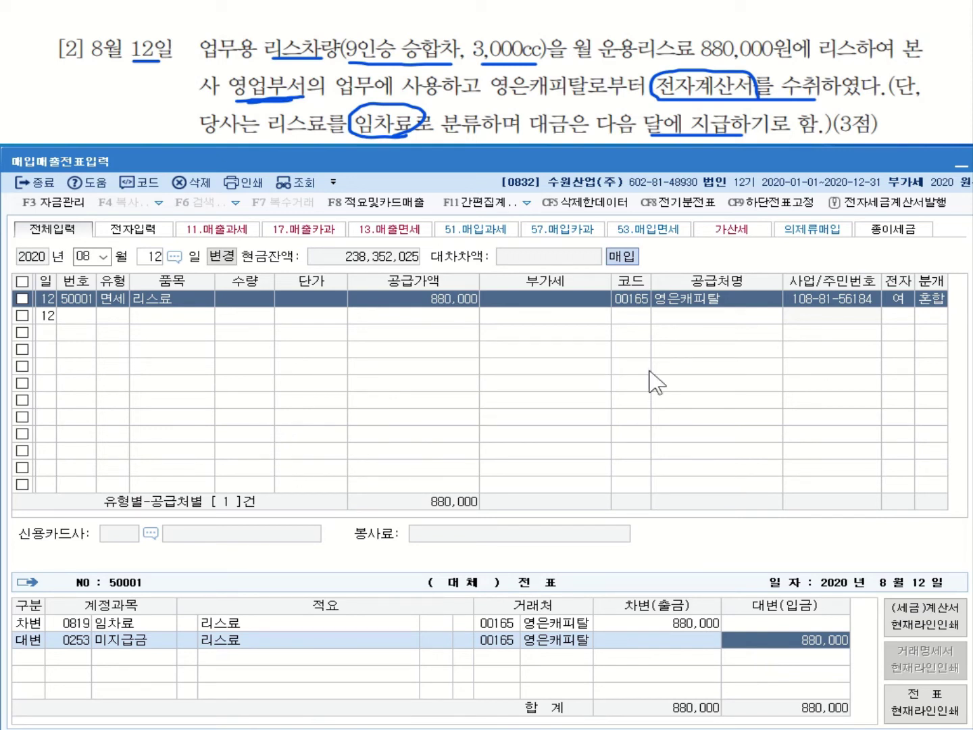
Bring up transaction [3], underline its quantity and unit price, 전자세금계산서 issuance and payment terms, and box 별도.
key(Page_Down)
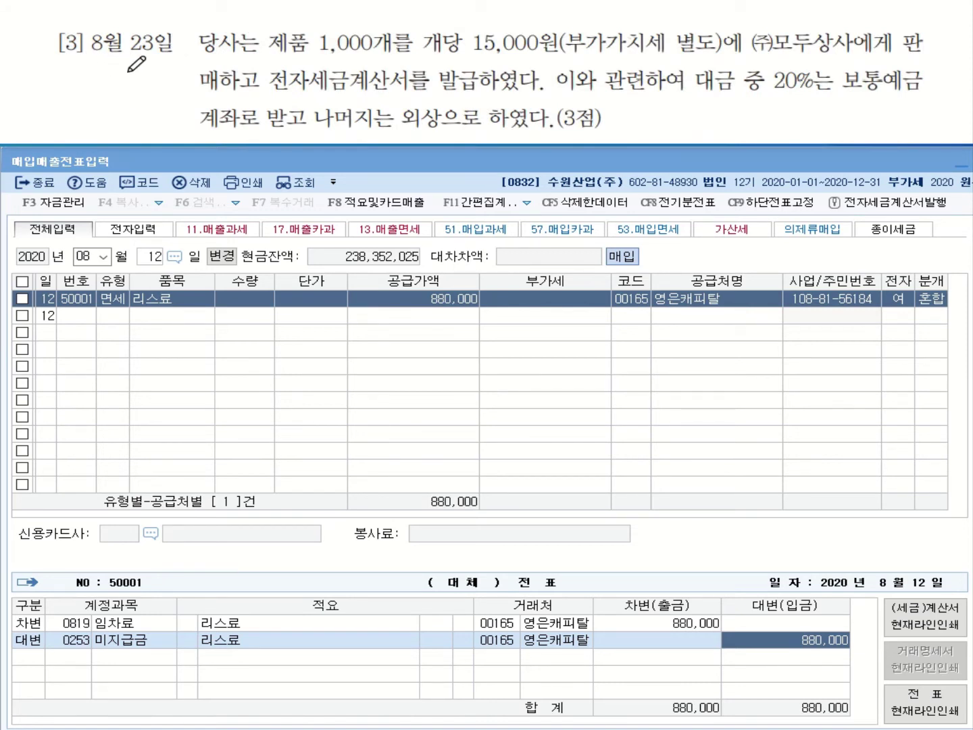
drag(320, 58, 556, 58)
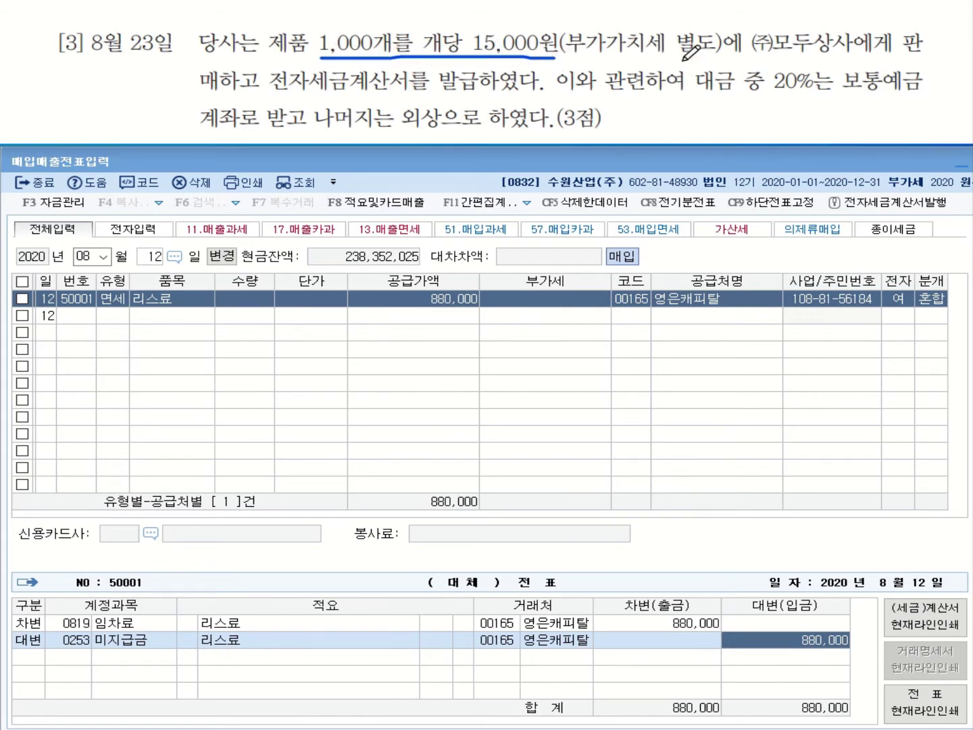
mouse_move(677, 59)
mouse_down()
mouse_move(717, 58)
mouse_move(675, 31)
mouse_move(717, 28)
mouse_move(724, 55)
mouse_up()
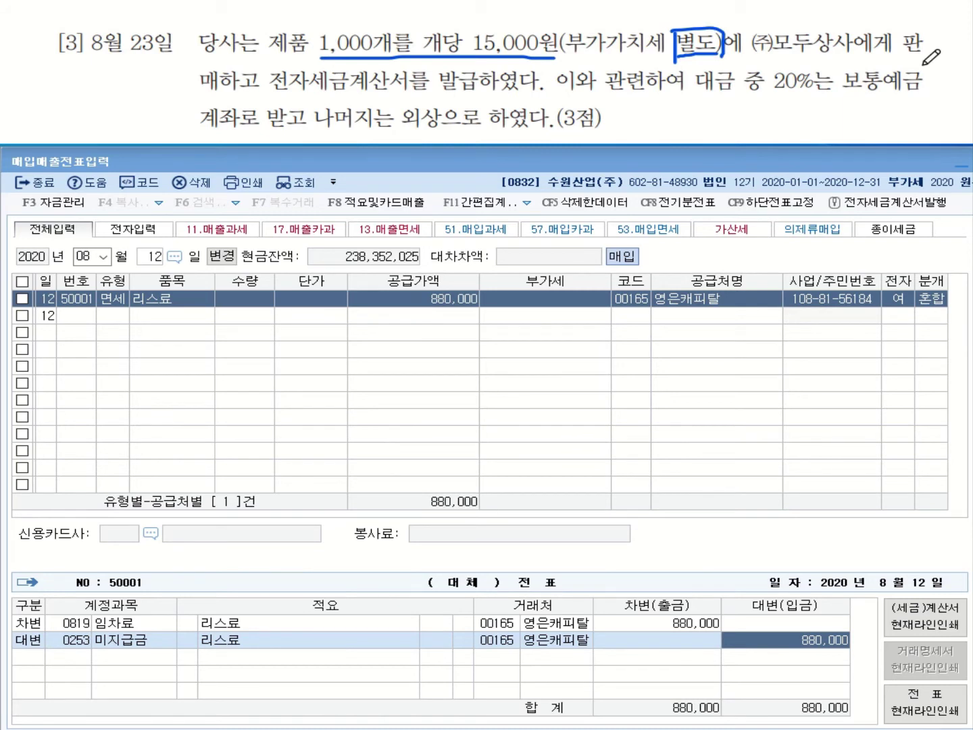
drag(269, 94, 531, 96)
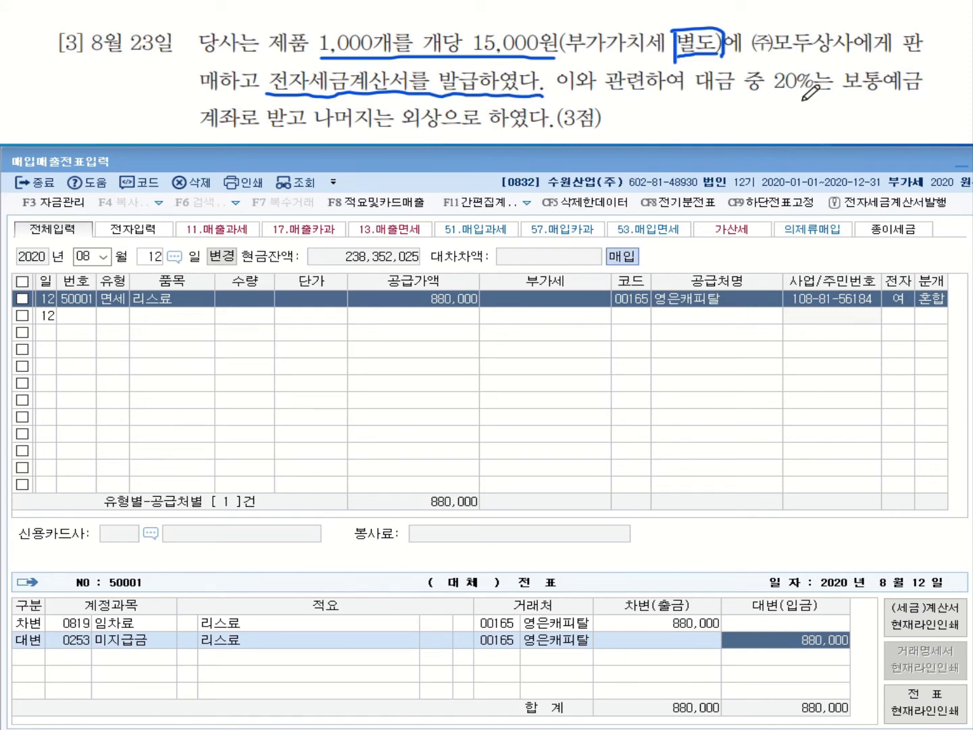
drag(770, 98, 922, 95)
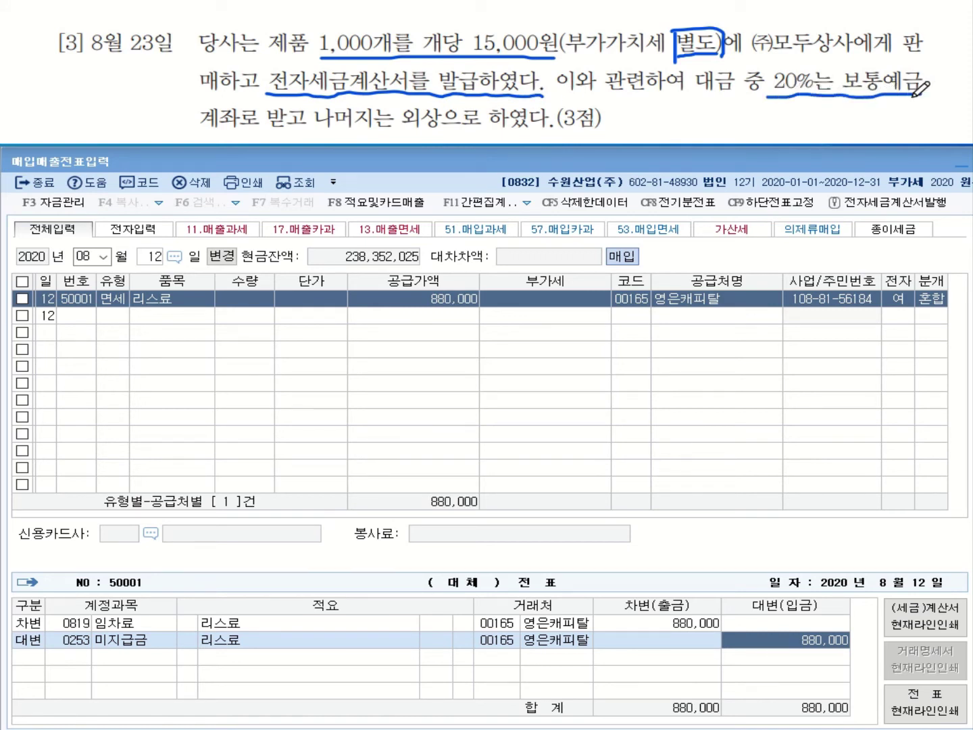
drag(195, 131, 552, 131)
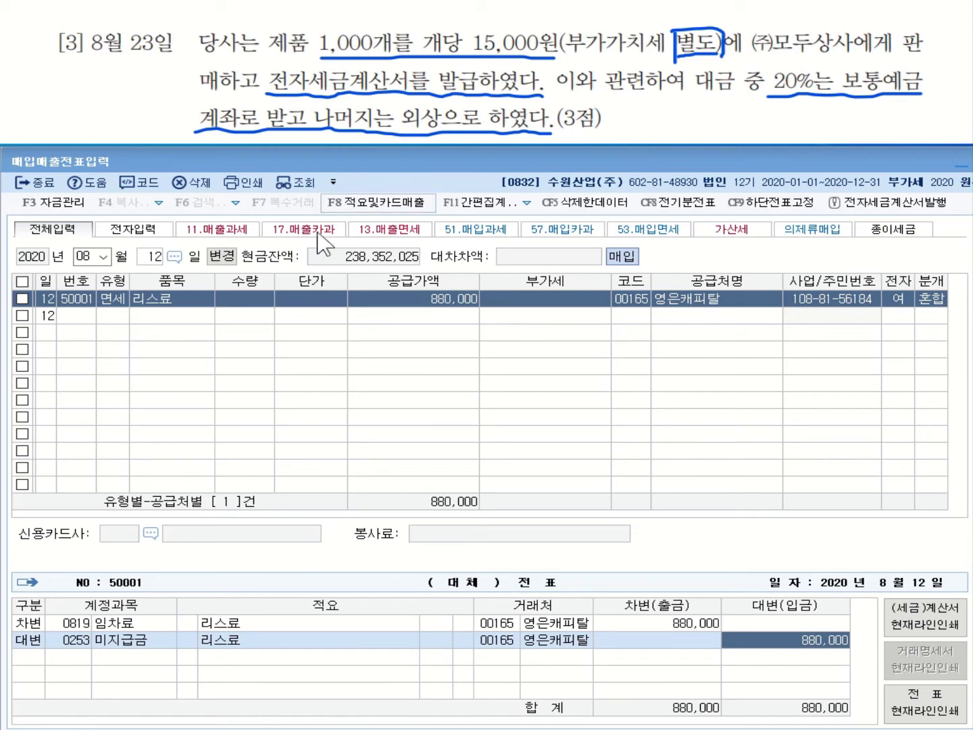
Set the entry day to August 23 and the new line's 유형 to 11 (과세).
click(151, 258)
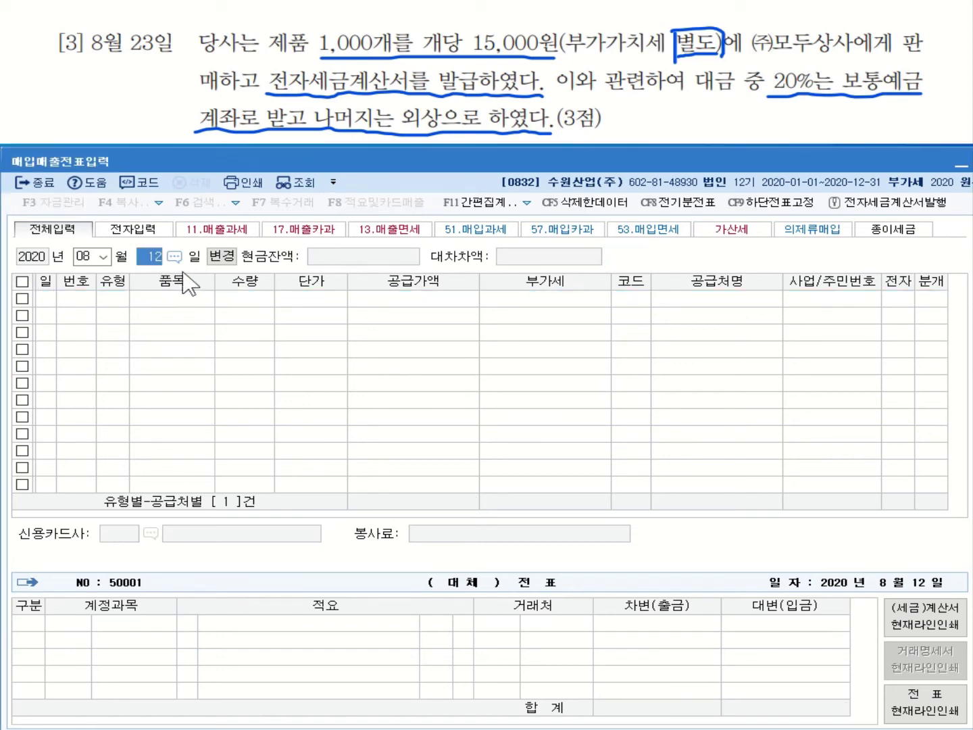
text(23)
key(Return)
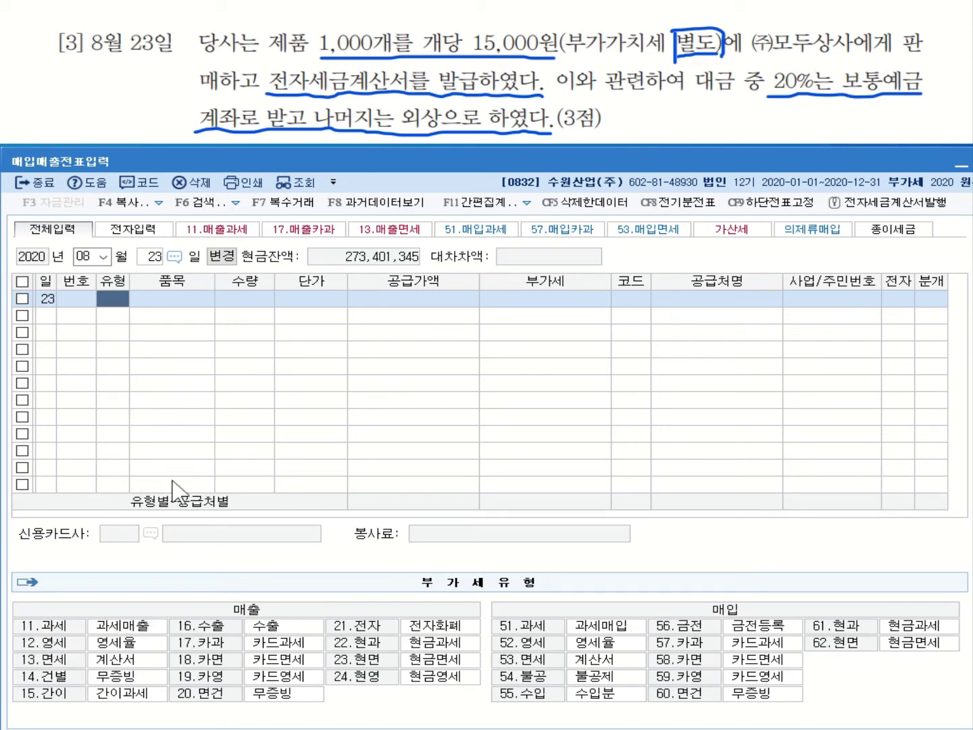
text(11)
key(Return)
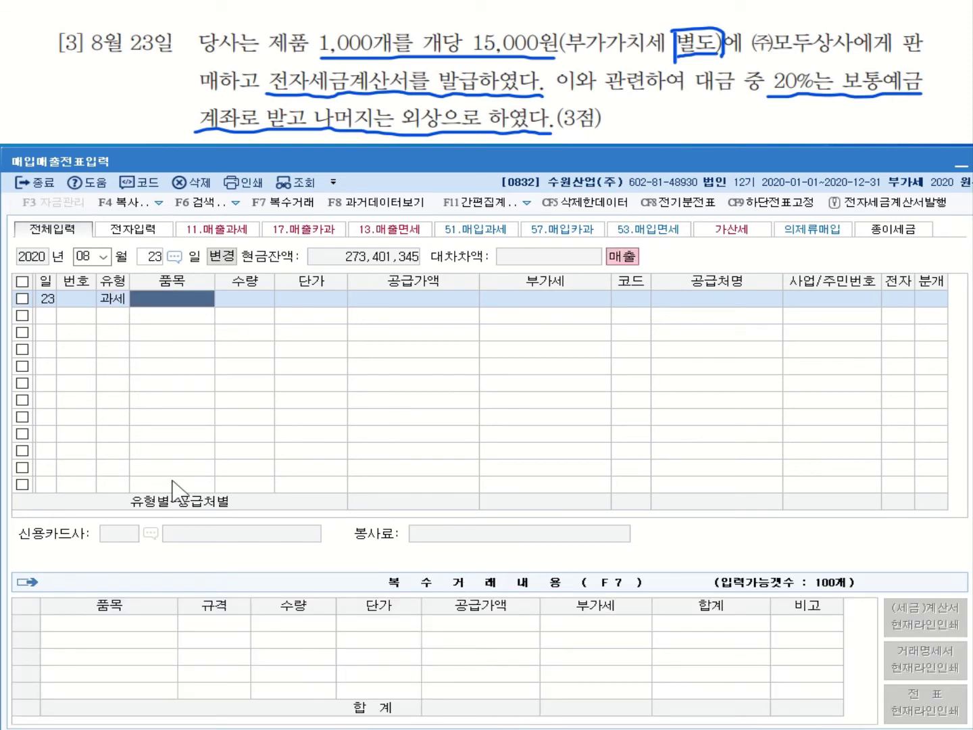
Enter 제품 as the 품목 of the August 23 line, with 수량 1,000 and 단가 15,000.
text(제품)
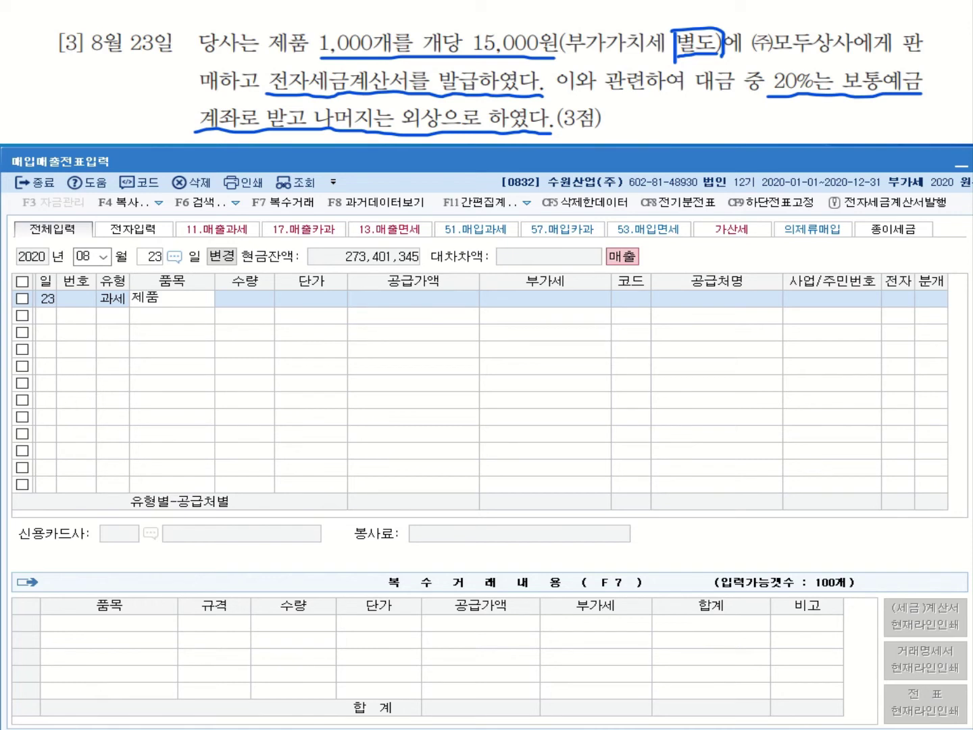
key(Return)
text(1,000)
key(Return)
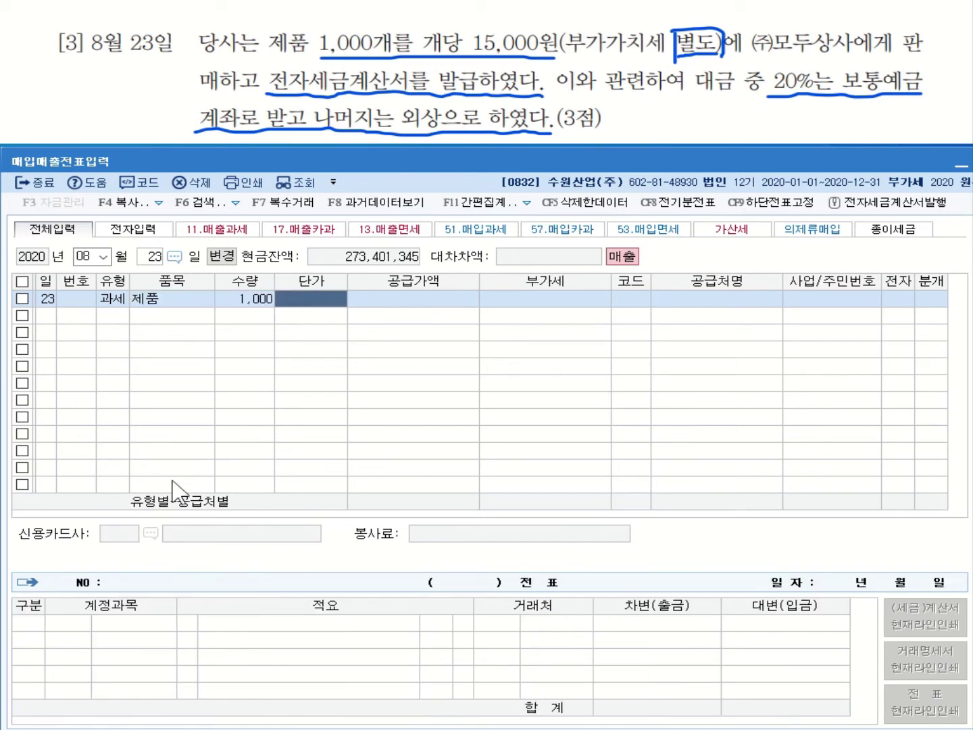
text(150000)
key(Return)
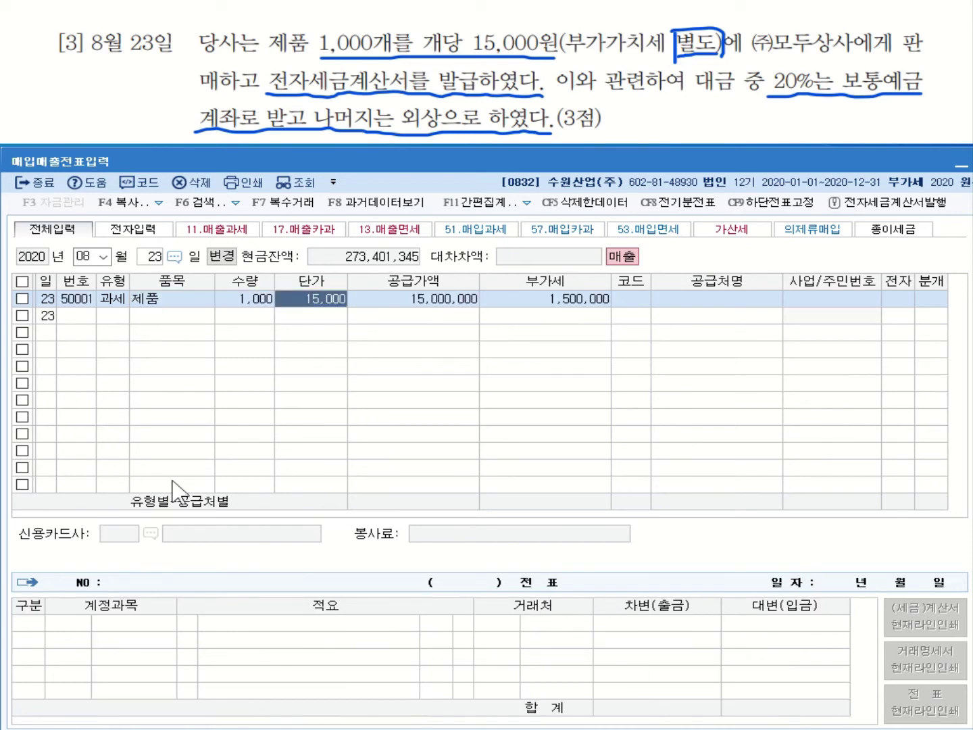
key(Return)
key(Return)
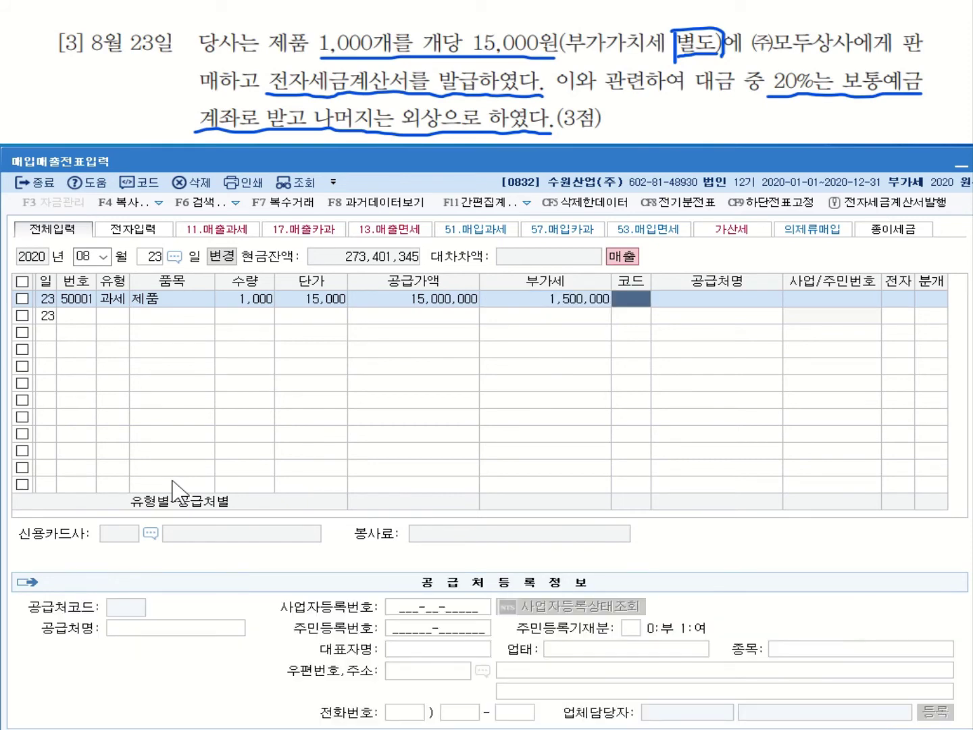
Complete the 제품 line with 공급처 (주)모두상사, 전자 1 (여) and 분개 3 (혼합).
text(모두ㅣ)
key(Return)
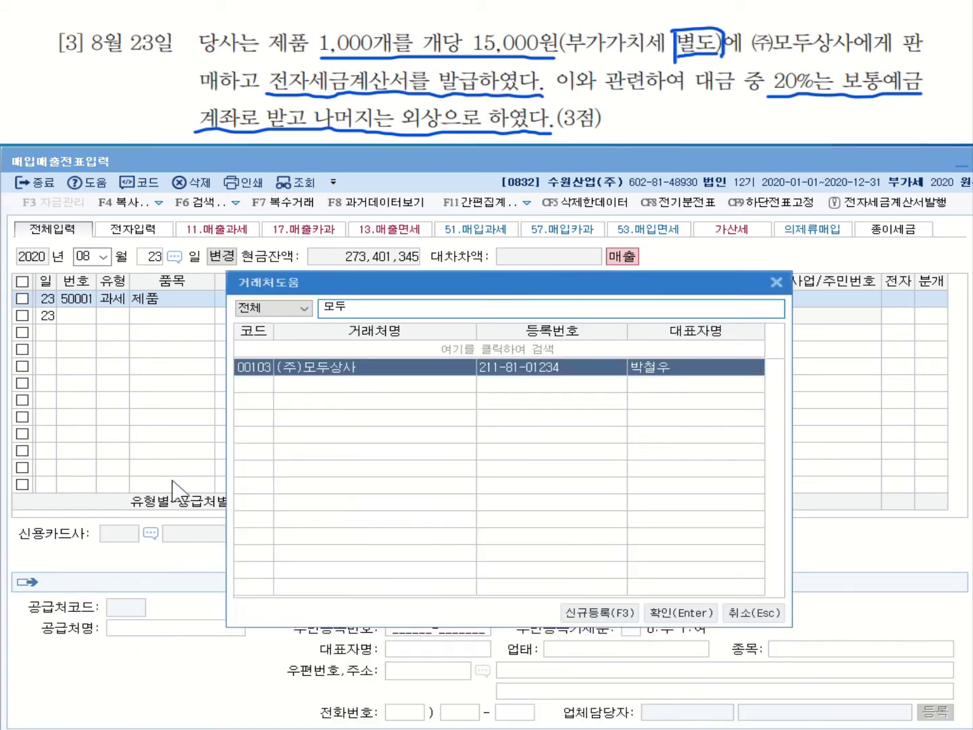
key(Return)
key(Return)
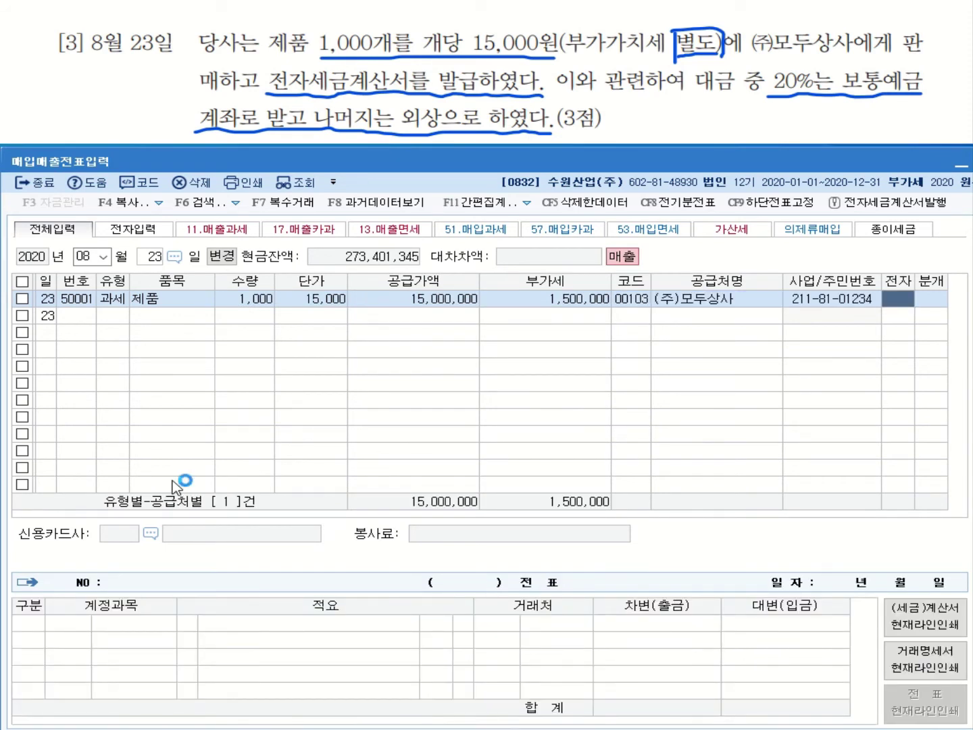
text(1)
key(Return)
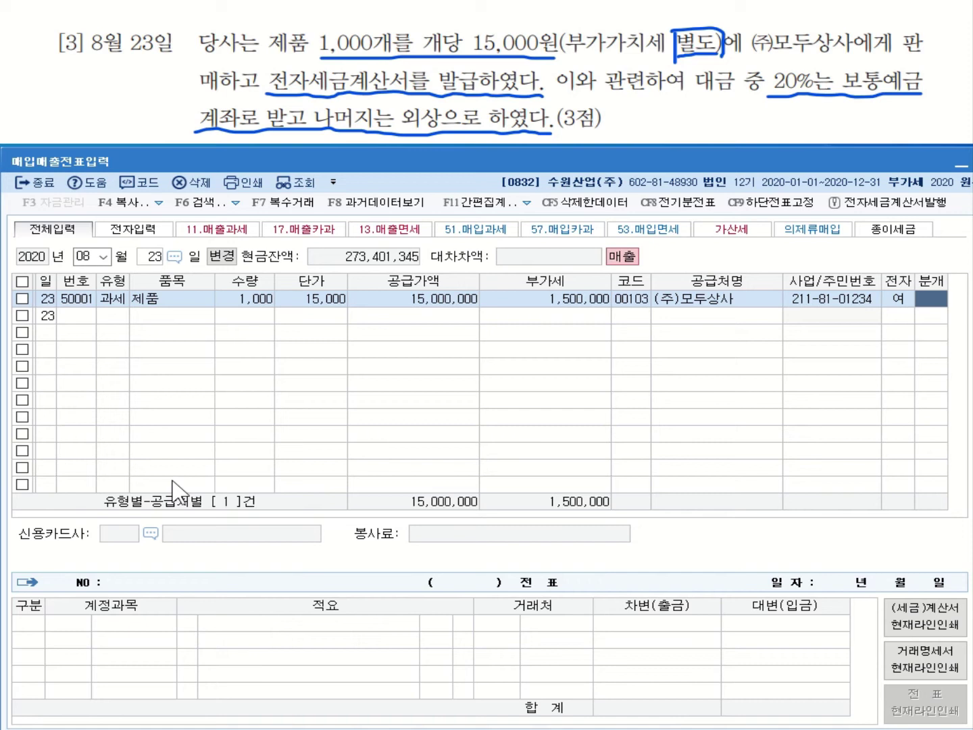
text(3)
key(Return)
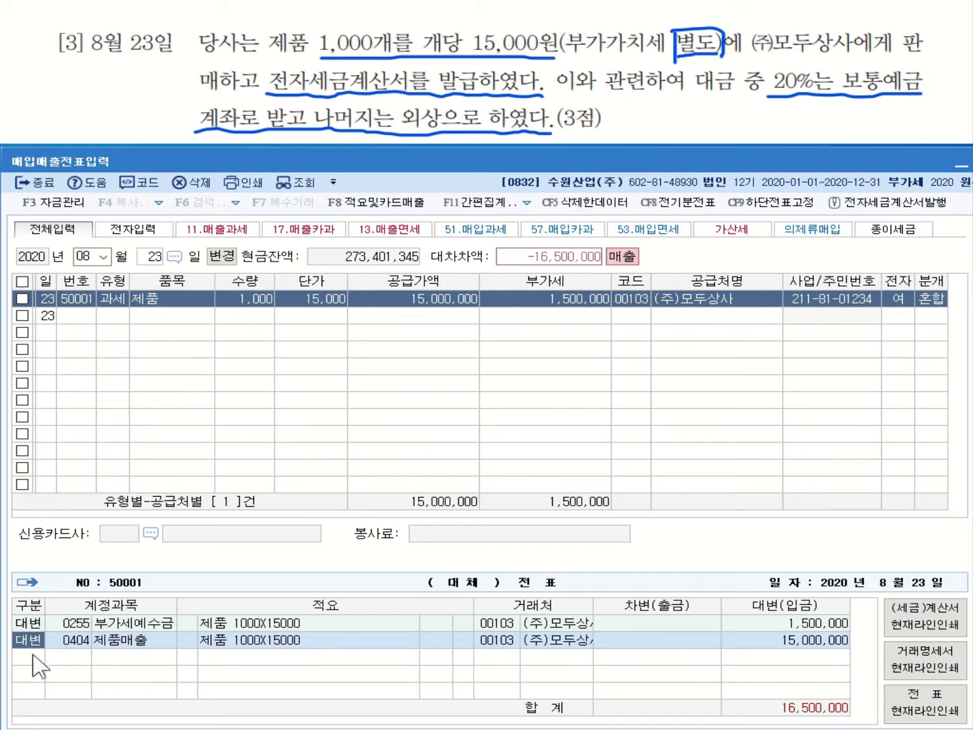
Add a 차변 line with account 103 (보통예금) below 제품매출 in the August 23 voucher.
key(Return)
key(Return)
key(Return)
text(3)
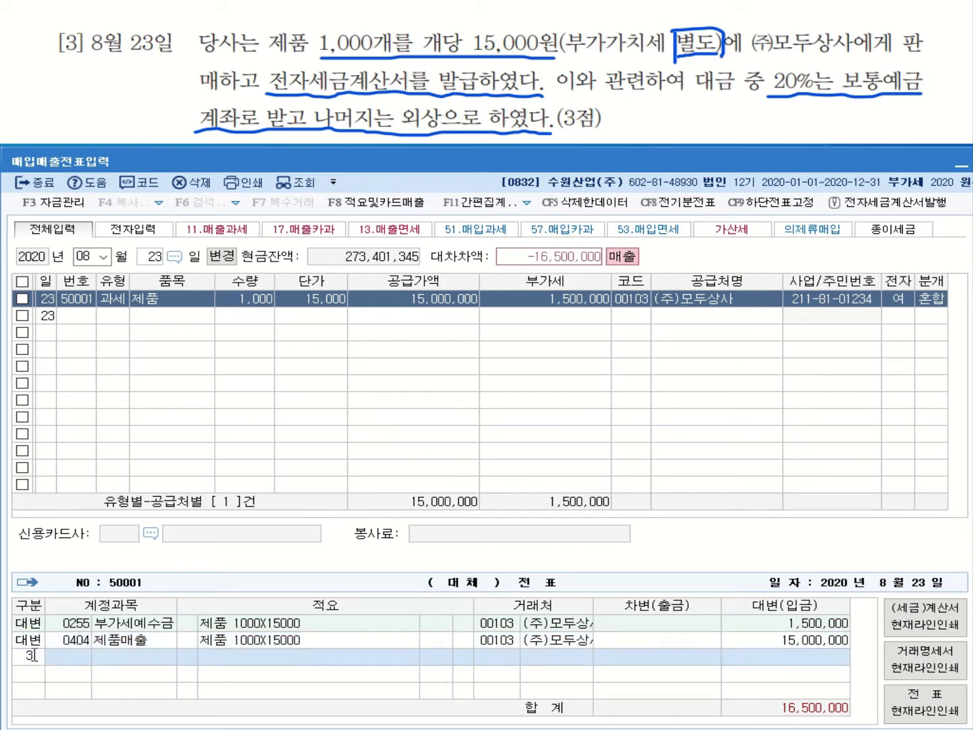
key(Return)
text(103)
key(Return)
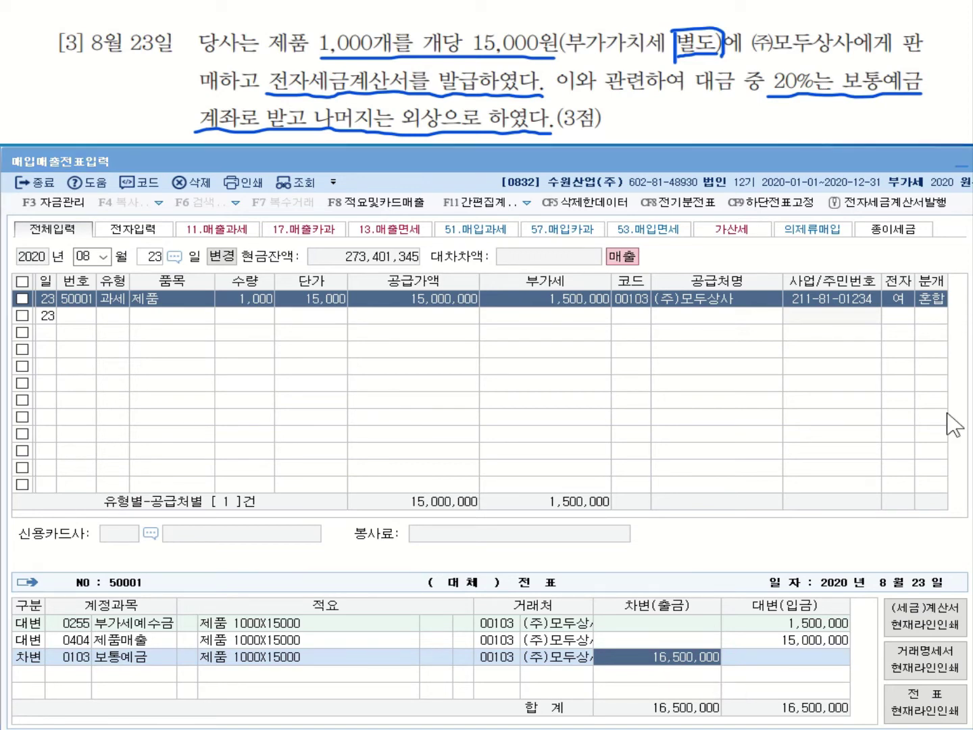
Bring up the calculator beside the voucher amounts, enter 16,500,000 in its first row and set the second row's operator to multiplication.
key(plus)
drag(514, 265, 287, 265)
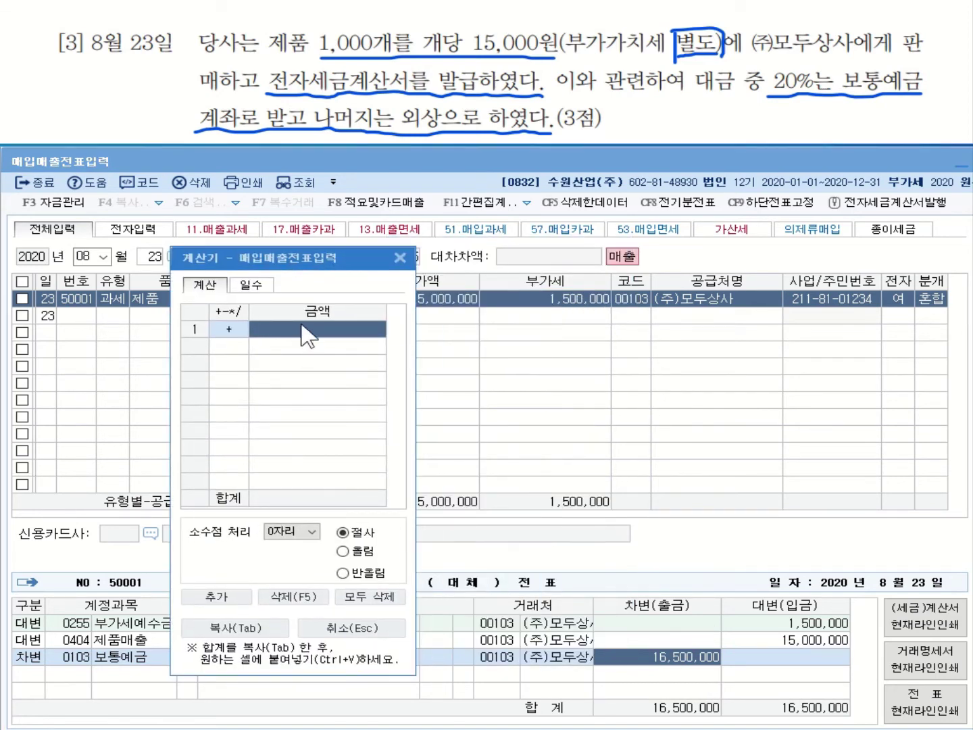
text(16,500,000)
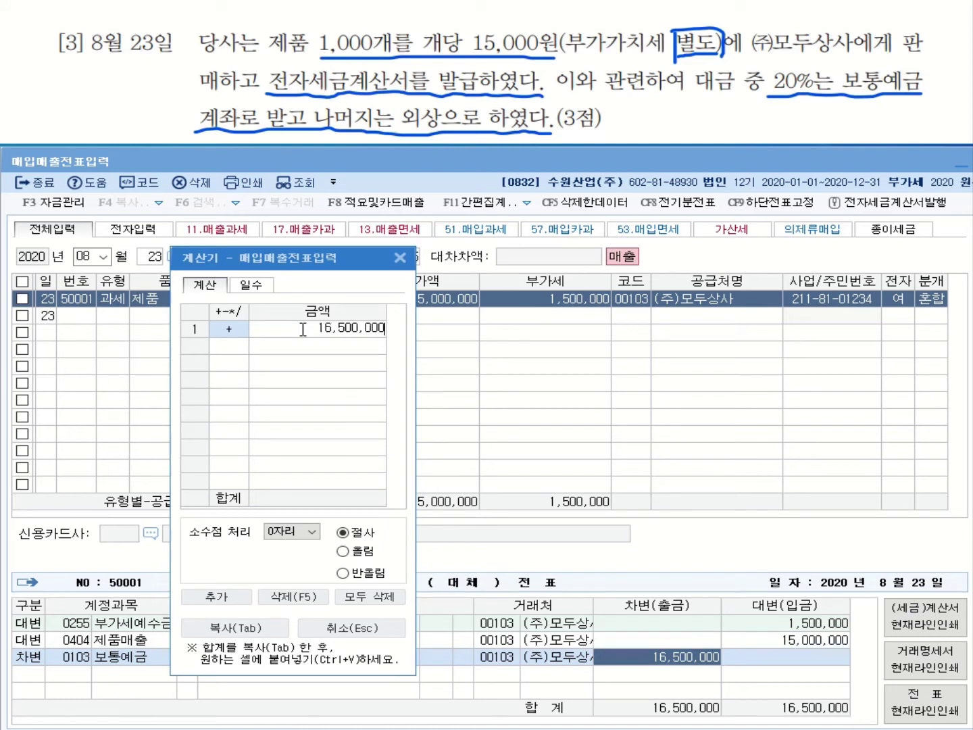
key(Return)
click(228, 346)
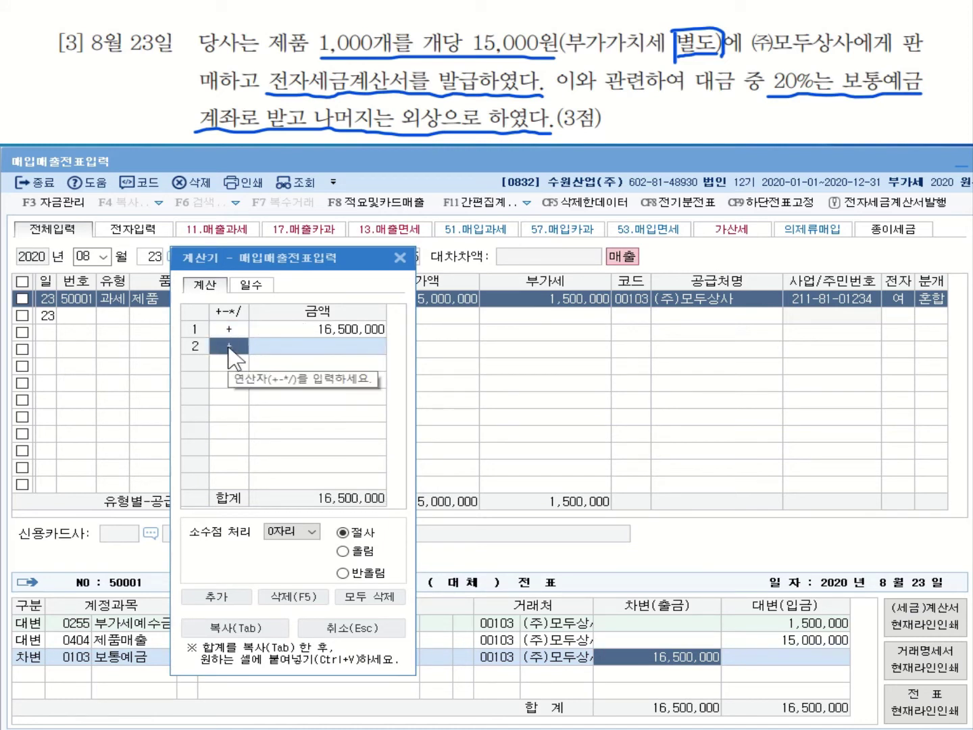
text(*)
key(Return)
text(0)
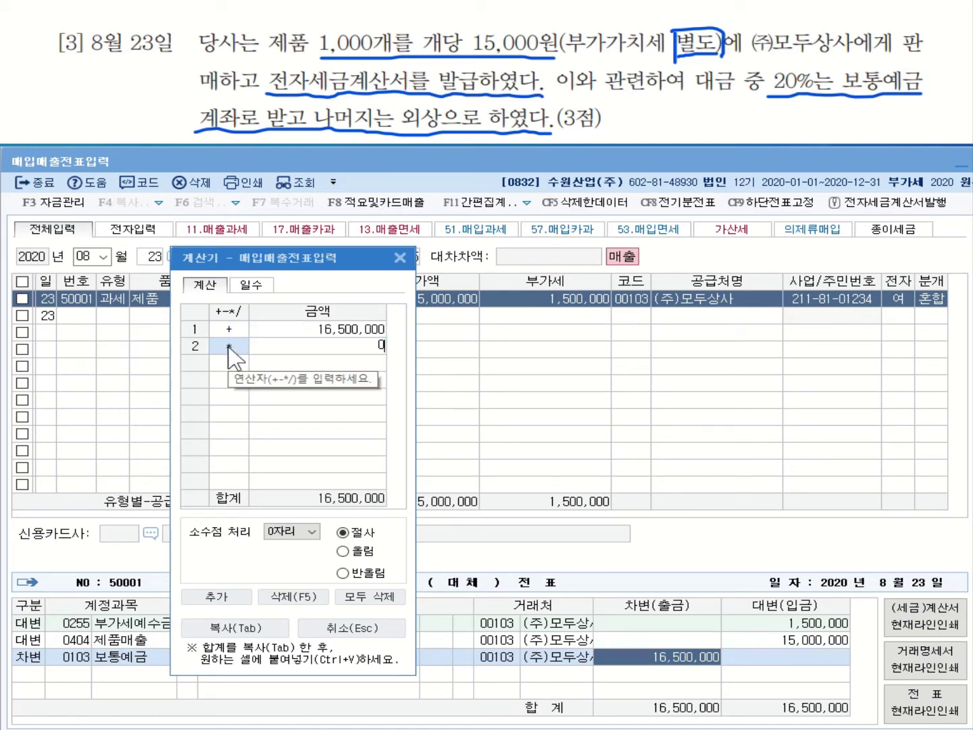
Set the calculator's 소수점 처리 to 1자리 and enter 0.2 as the multiplier.
click(309, 531)
click(281, 555)
click(337, 350)
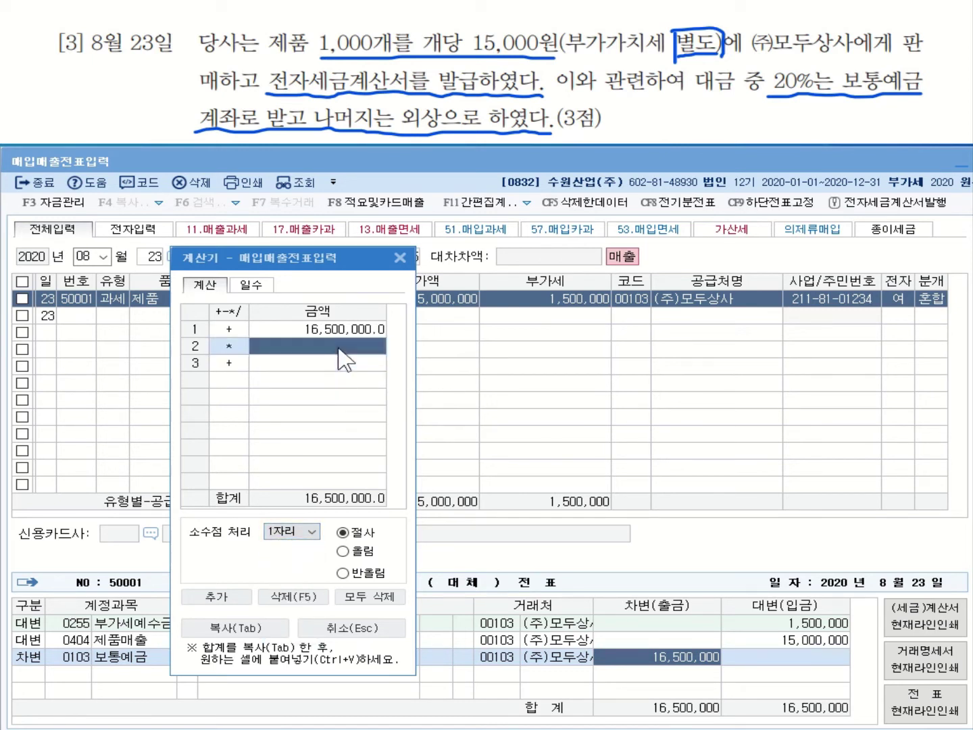
text(0.2)
key(Return)
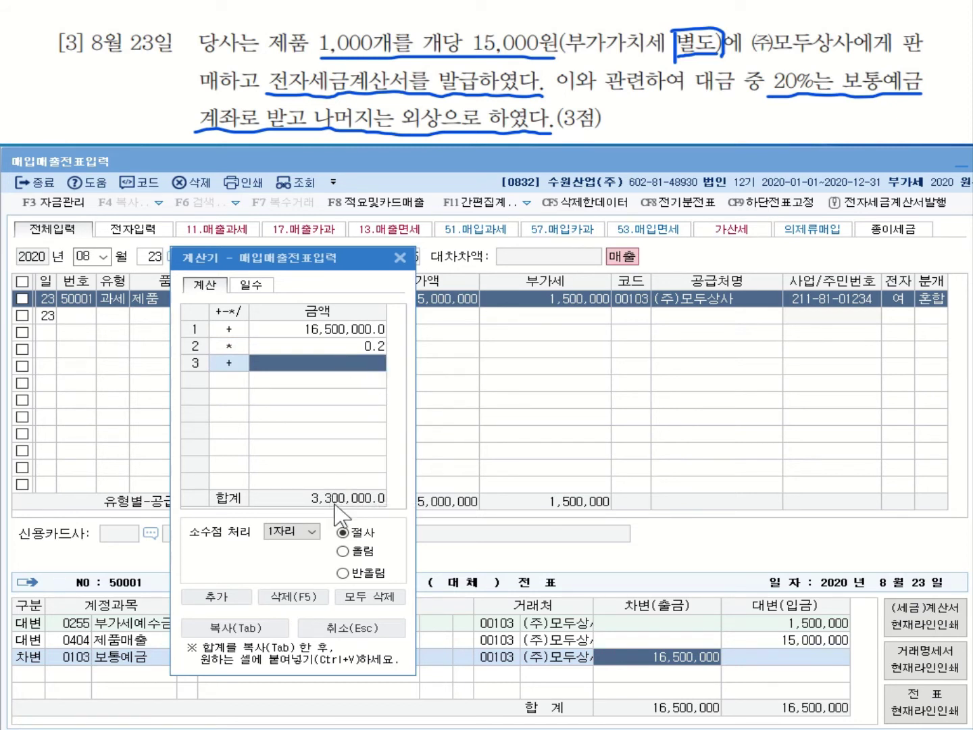
Set the 보통예금 debit amount to 3,300,000 and close the calculator.
click(716, 656)
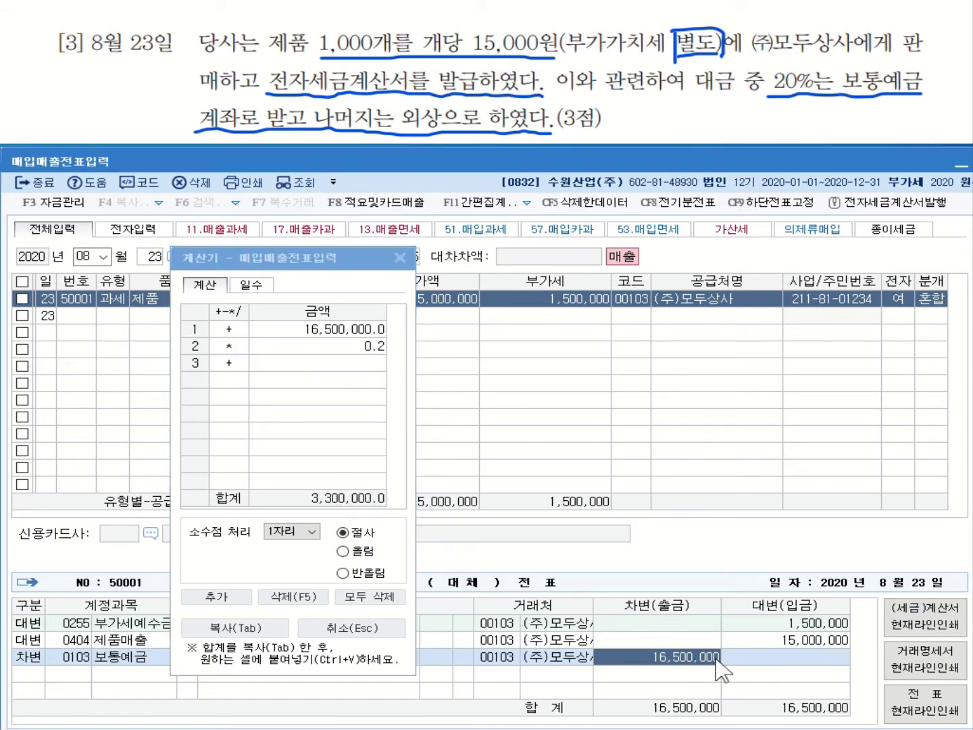
text(3300000)
key(Return)
click(400, 258)
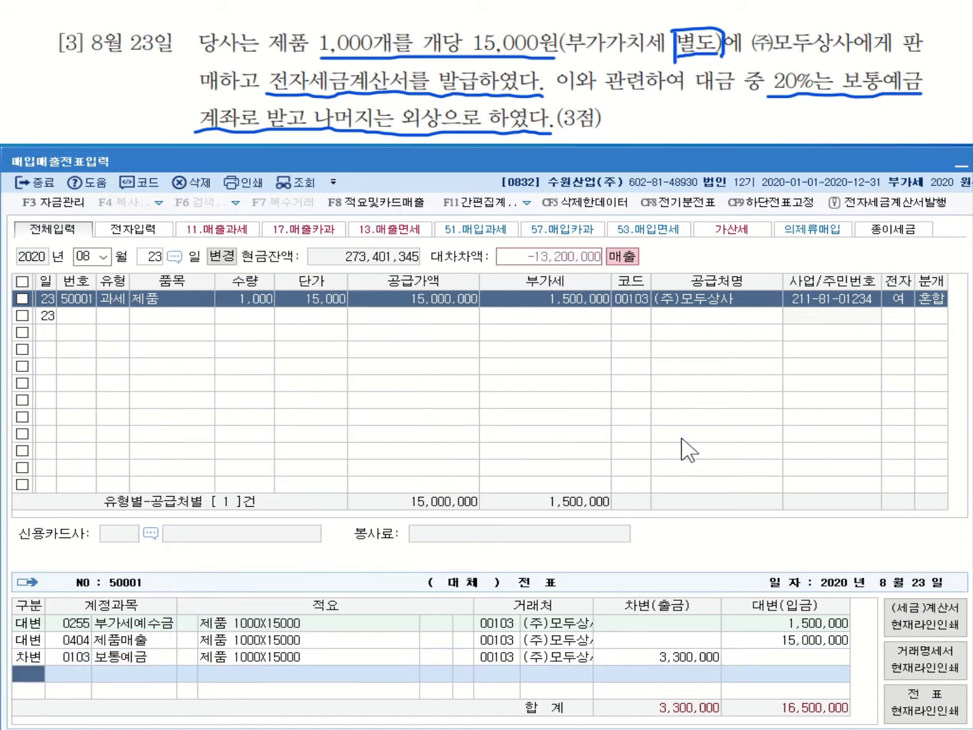
Add a 차변 line with account 108 (외상매출금) for the remaining 13,200,000 and return to the 제품 line.
text(3)
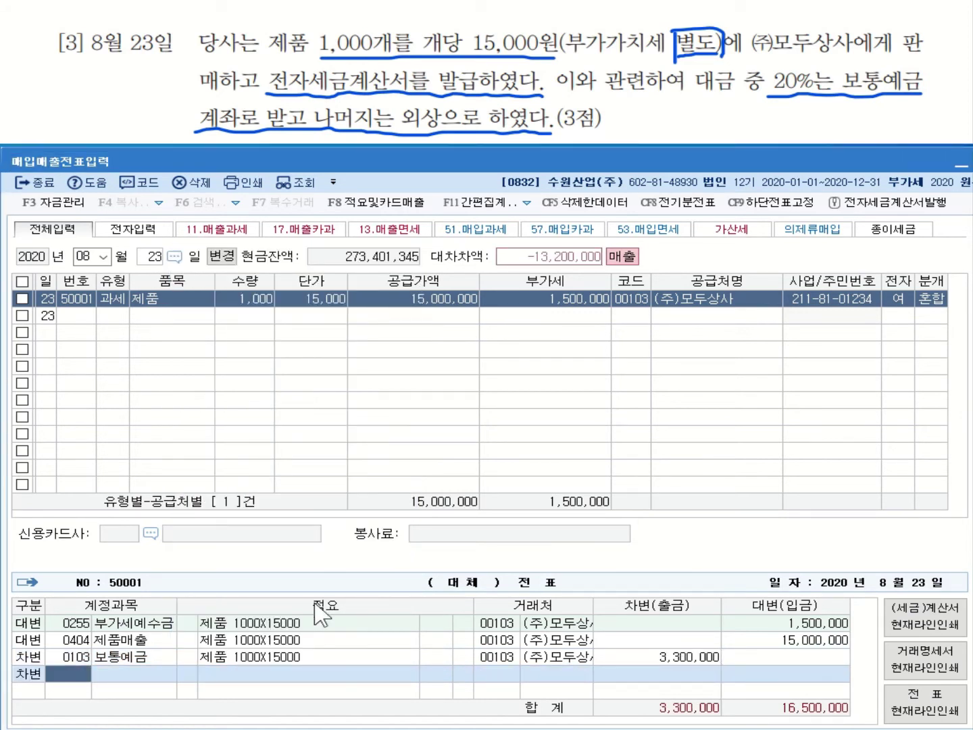
text(108)
key(Return)
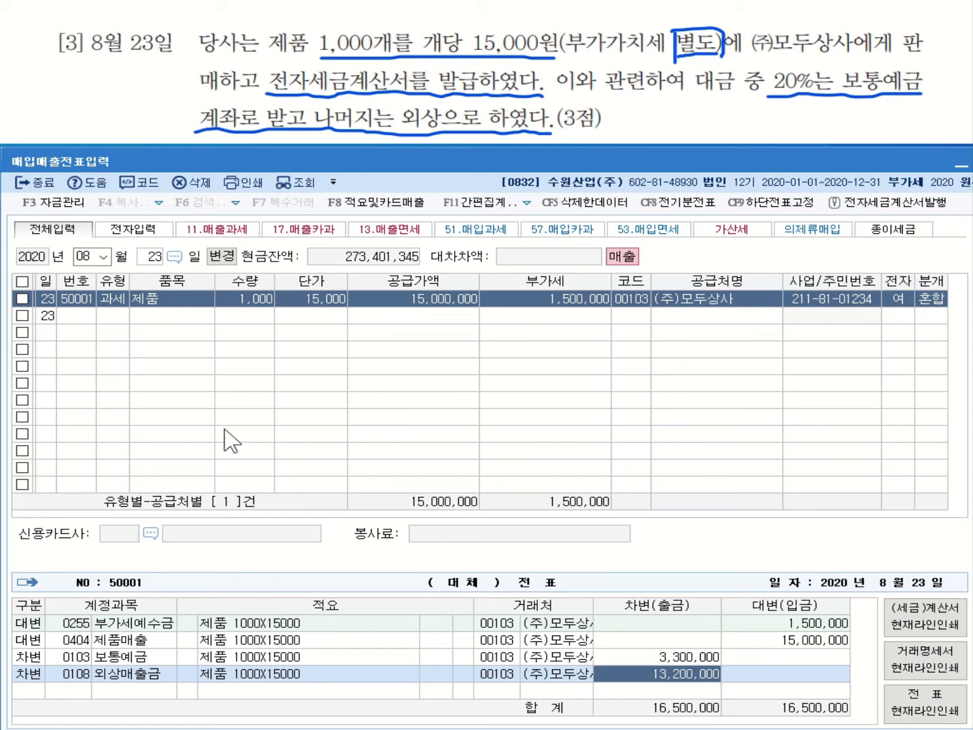
click(144, 299)
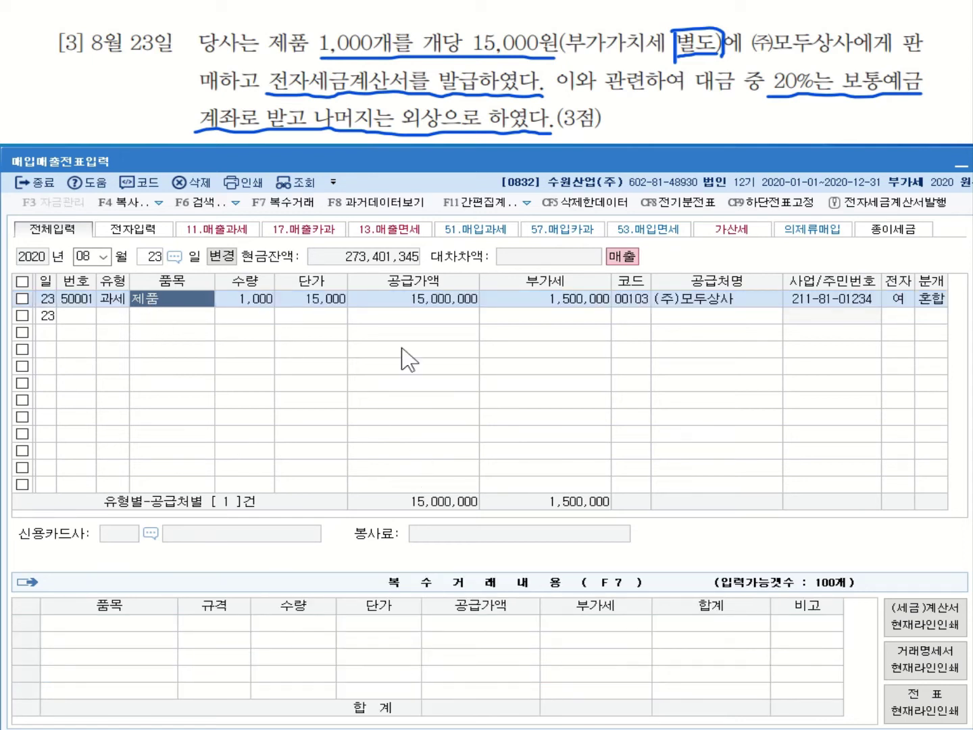
click(846, 299)
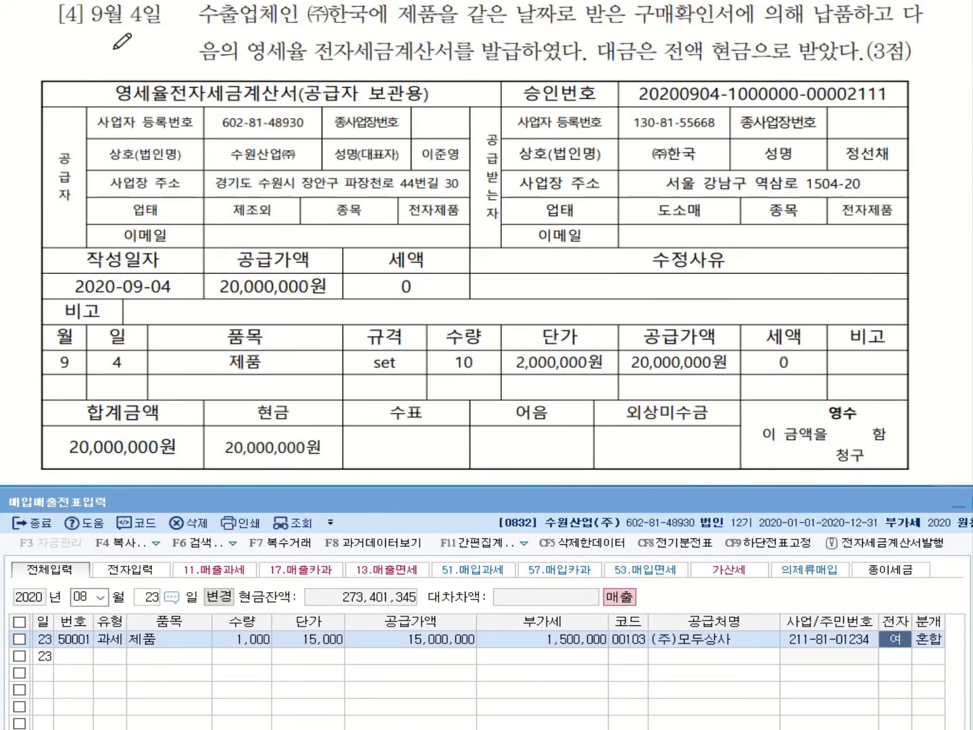
In transaction [4], underline 9월 4일, 한국, the 구매확인서 delivery and 영세율 전자세금계산서, and circle 발급.
drag(96, 27, 157, 27)
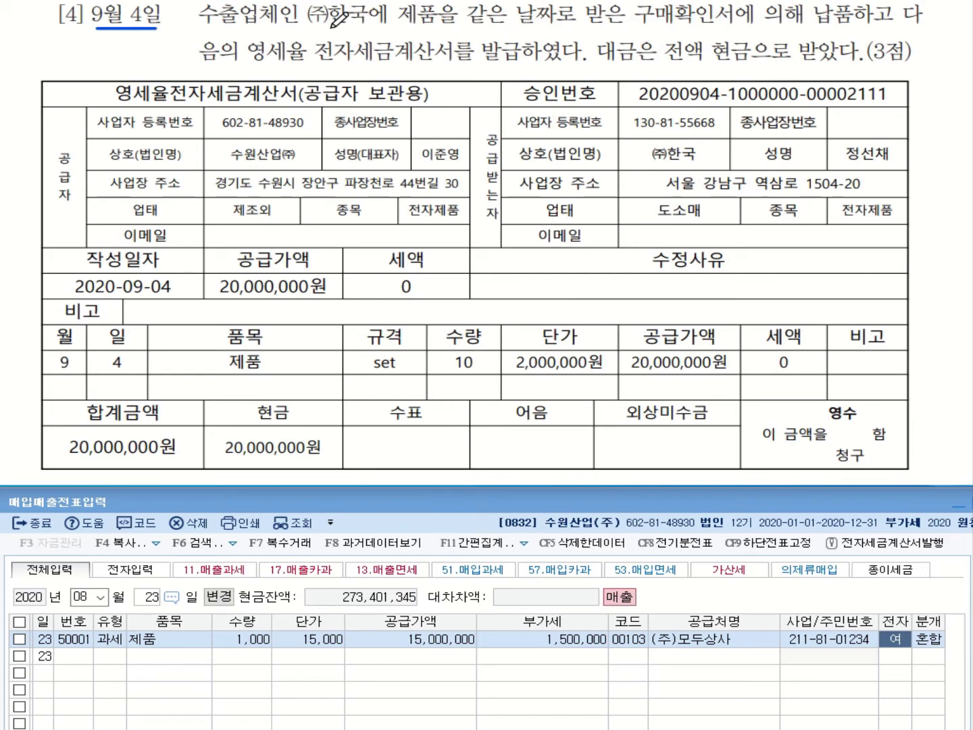
drag(329, 26, 367, 30)
drag(636, 29, 835, 30)
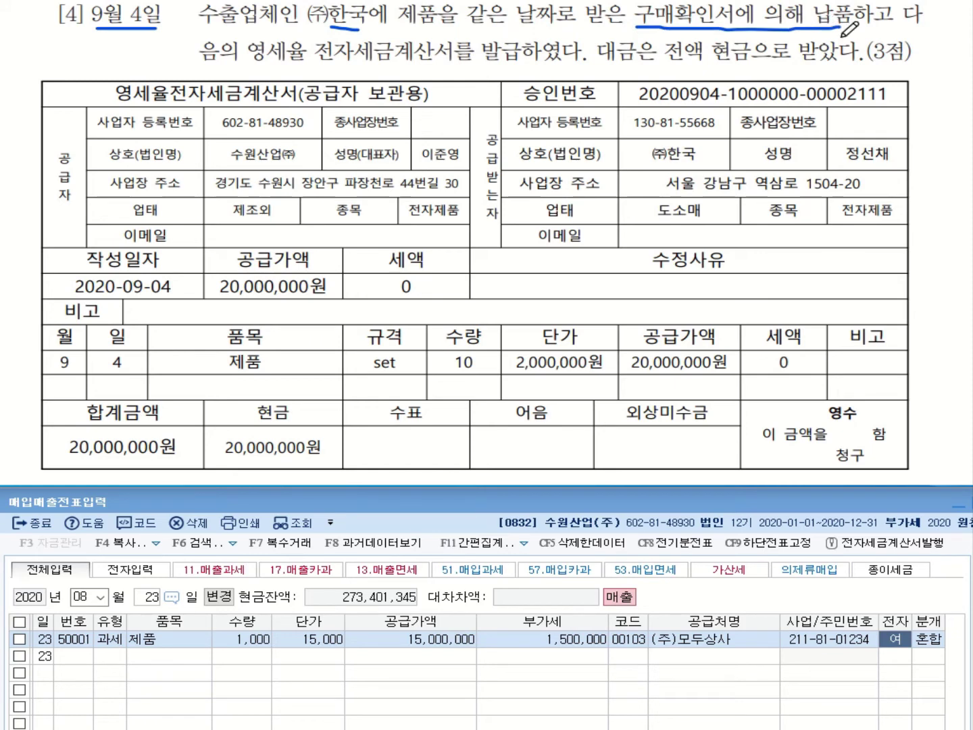
drag(254, 62, 477, 68)
mouse_move(515, 70)
mouse_down()
mouse_move(467, 58)
mouse_move(534, 31)
mouse_move(503, 64)
mouse_up()
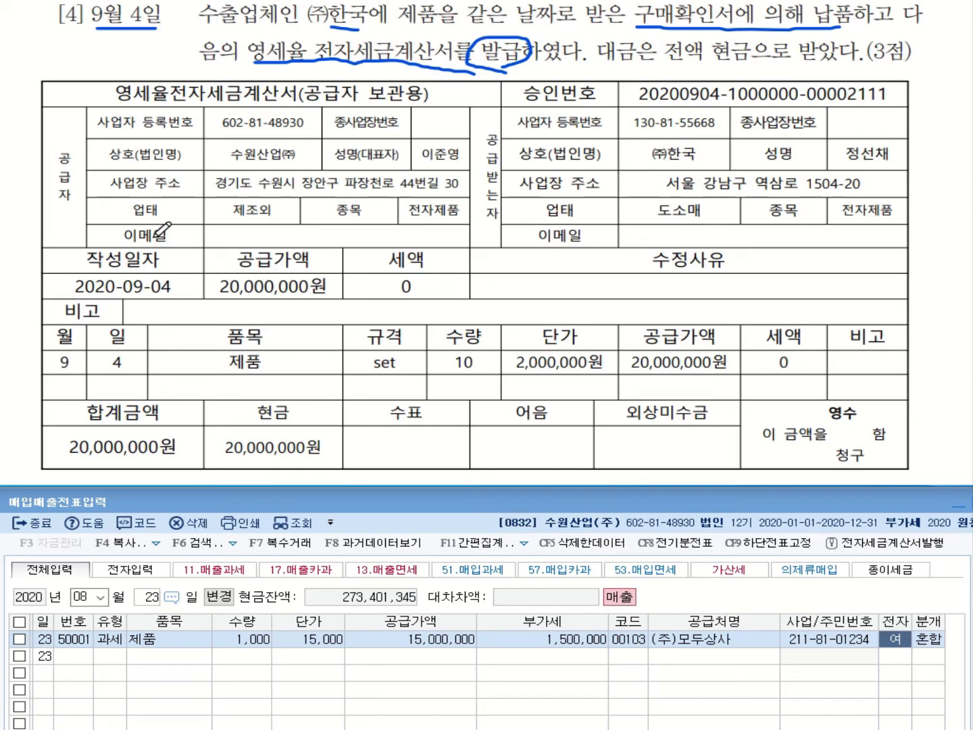
On the tax invoice, underline the supplier 수원산업㈜ and recipient ㈜한국, and box 작성일자 and its date 09-04.
drag(225, 163, 300, 162)
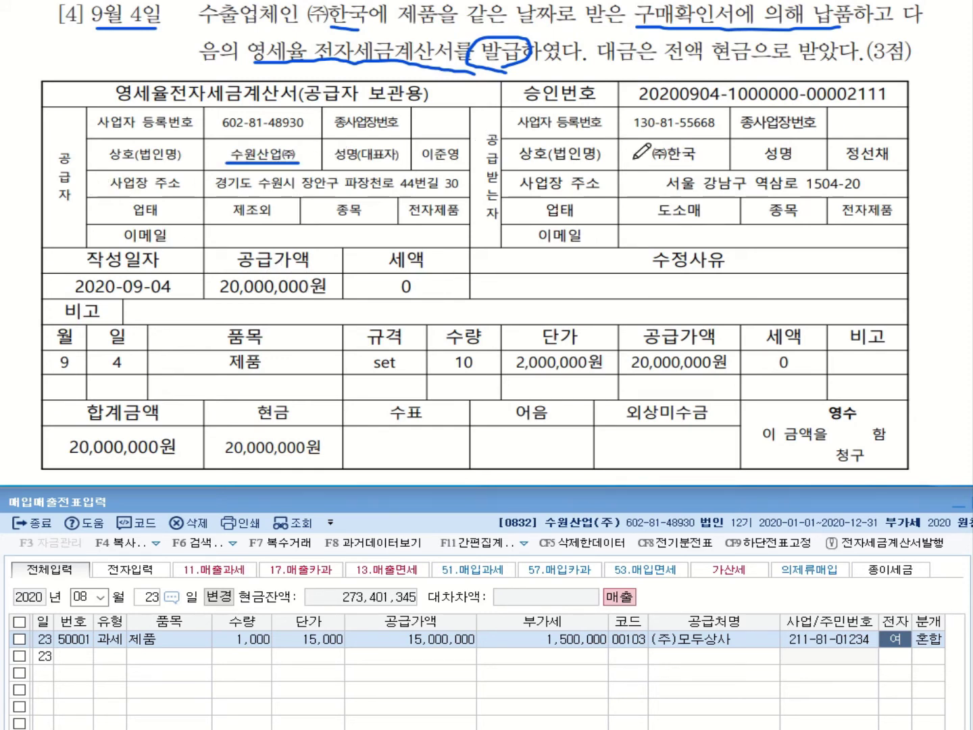
drag(652, 161, 697, 161)
mouse_move(171, 298)
mouse_down()
mouse_move(124, 293)
mouse_move(164, 273)
mouse_move(173, 296)
mouse_up()
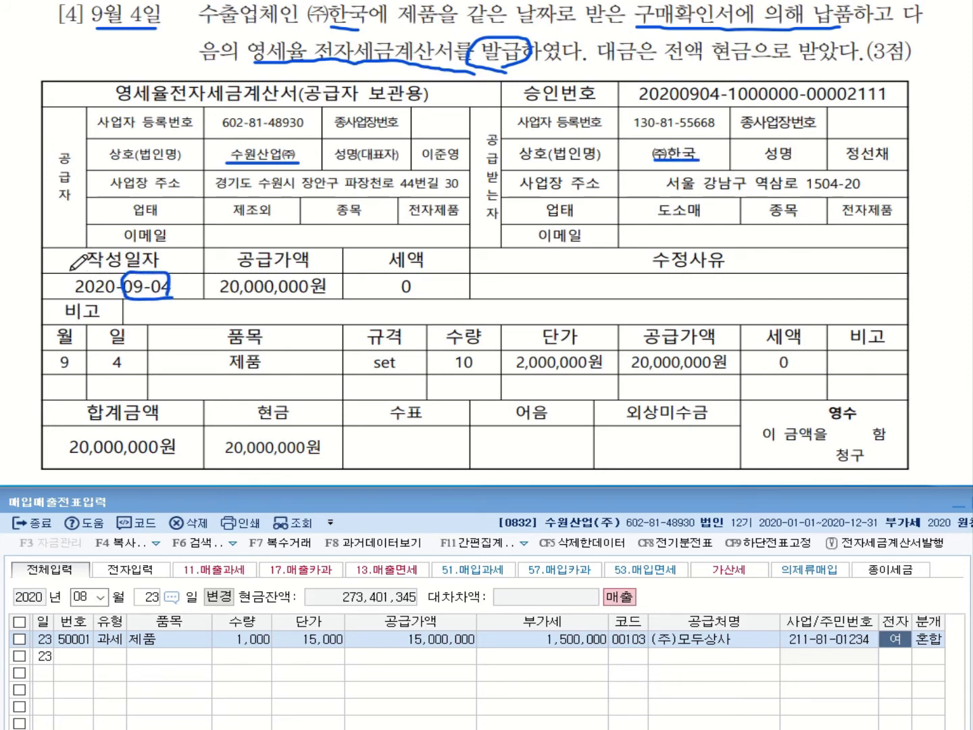
mouse_move(72, 269)
mouse_down()
mouse_move(69, 253)
mouse_move(81, 252)
mouse_move(179, 250)
mouse_move(148, 271)
mouse_up()
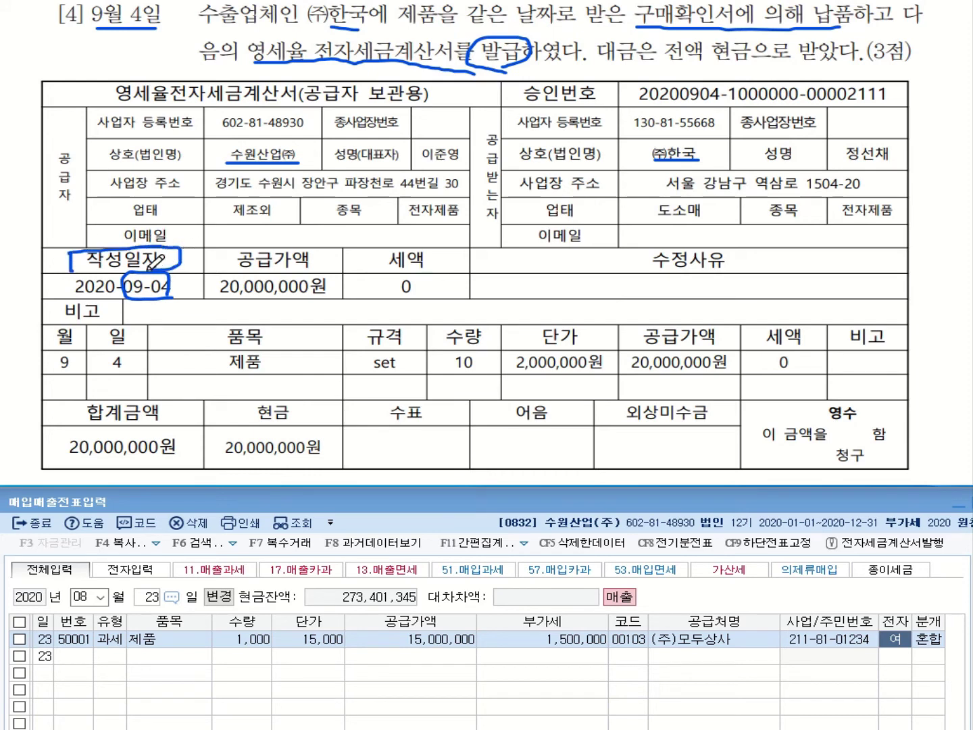
drag(81, 271, 171, 270)
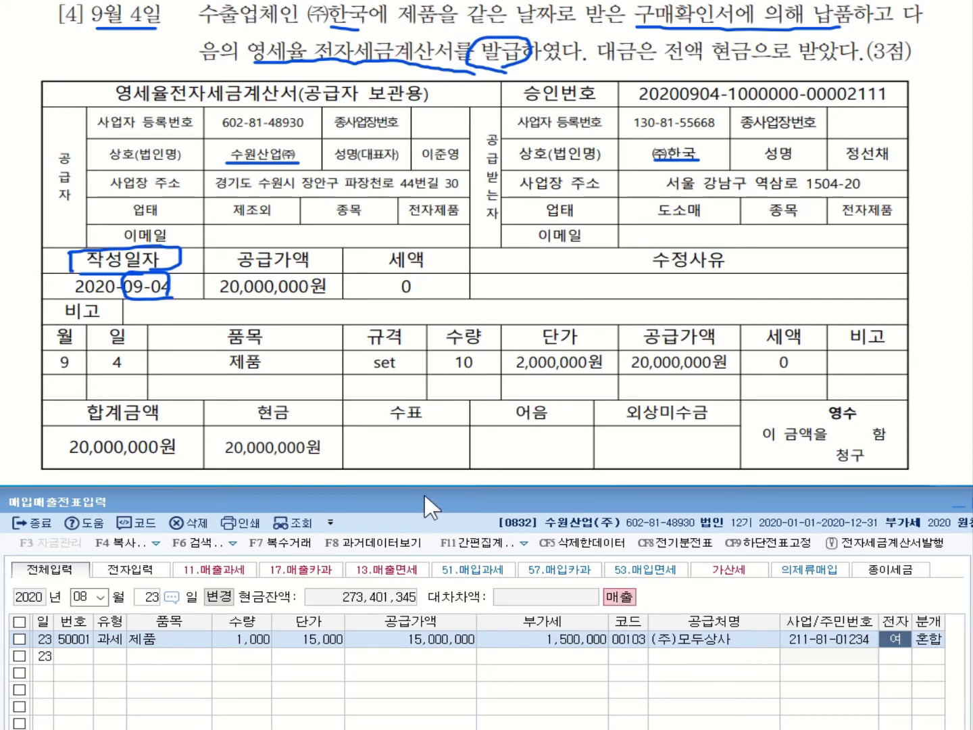
Move the entry window up, set the entry date to September 4 and the new line's 유형 to 12 (영세).
drag(424, 493, 420, 146)
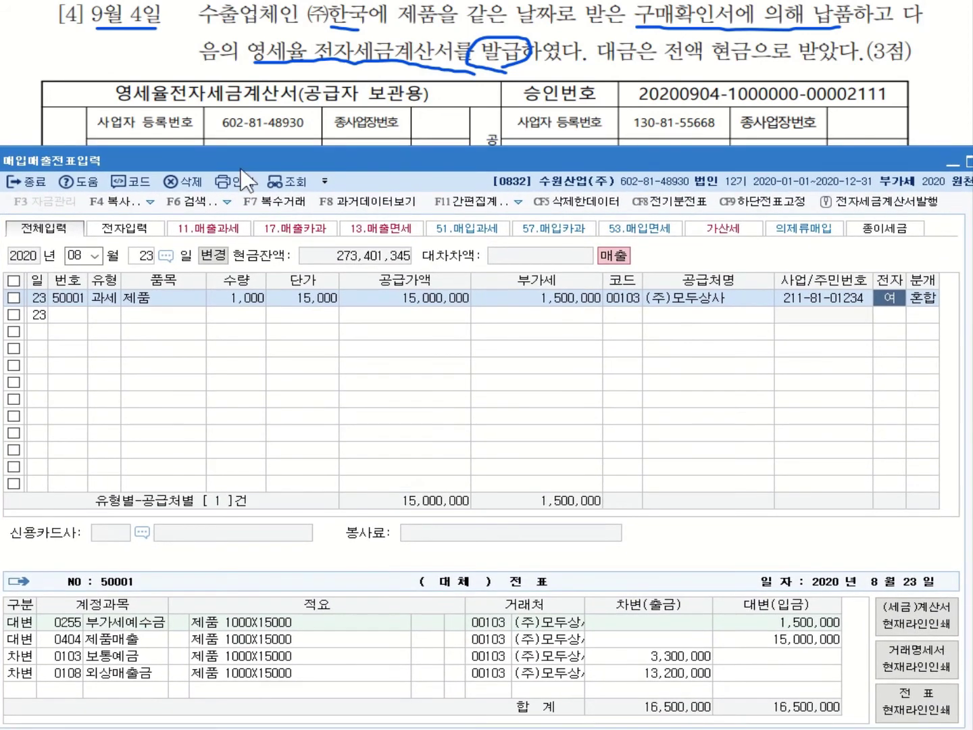
click(94, 255)
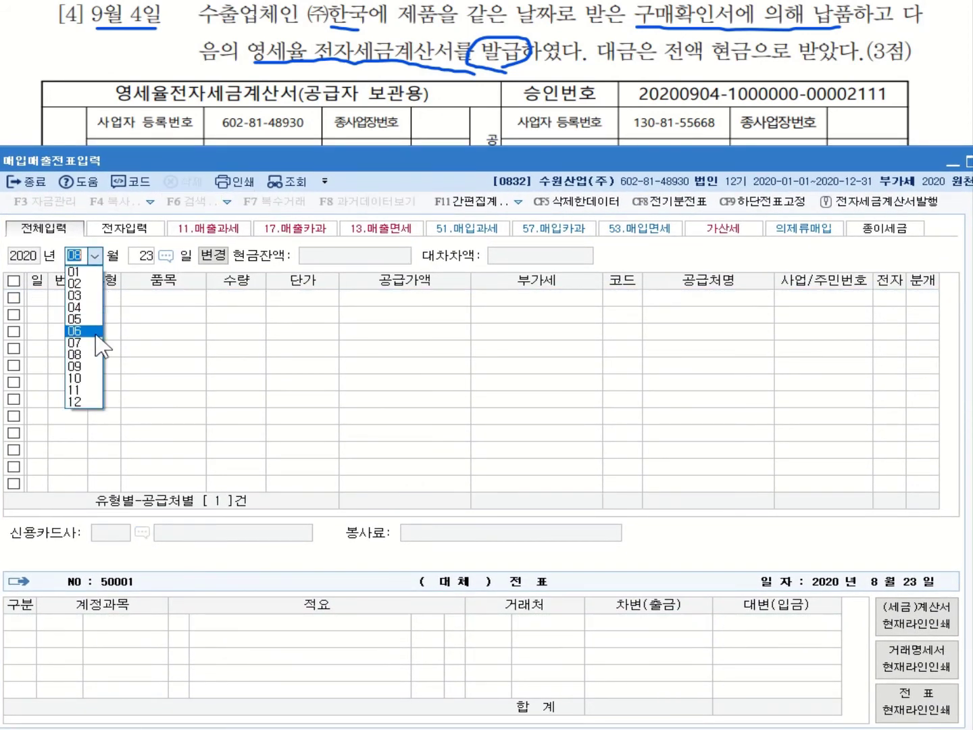
click(91, 366)
text(4)
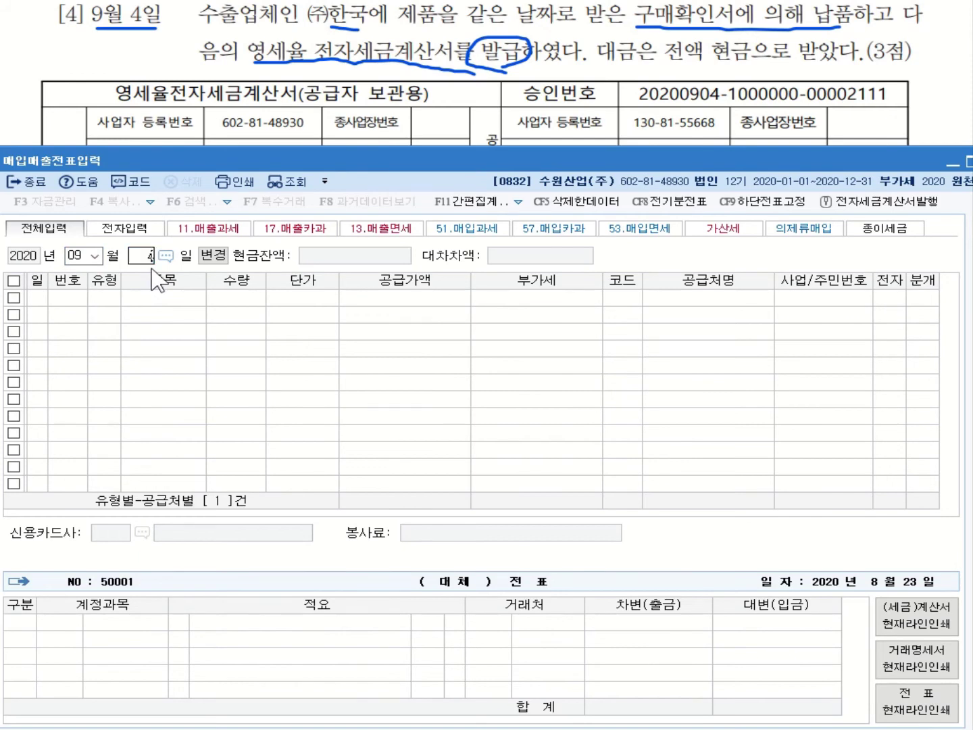
key(Return)
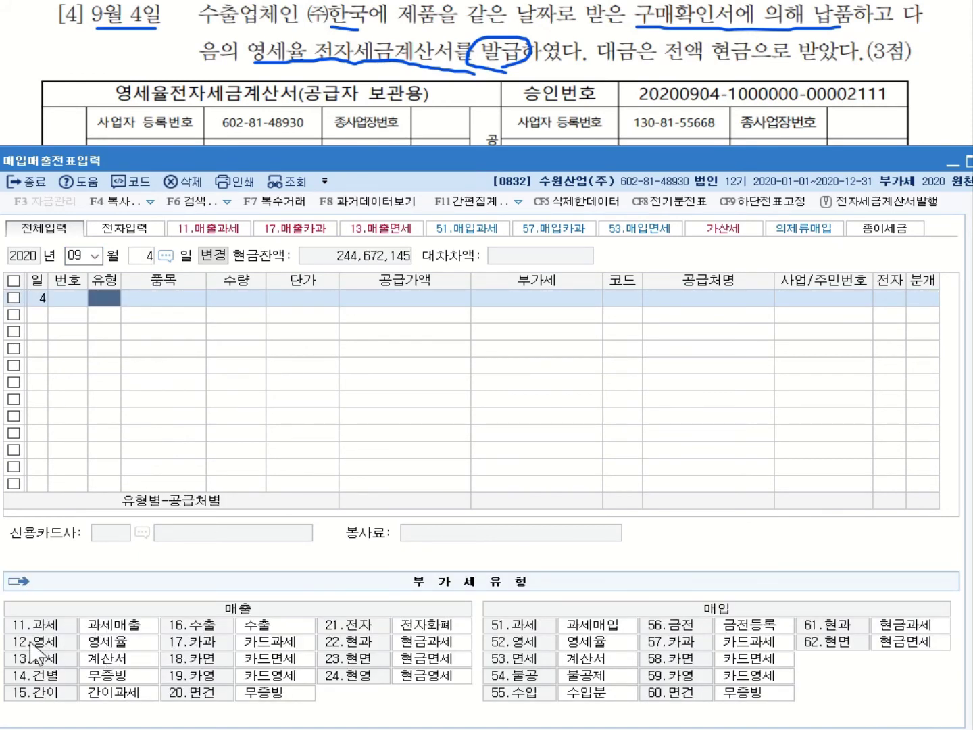
text(1)
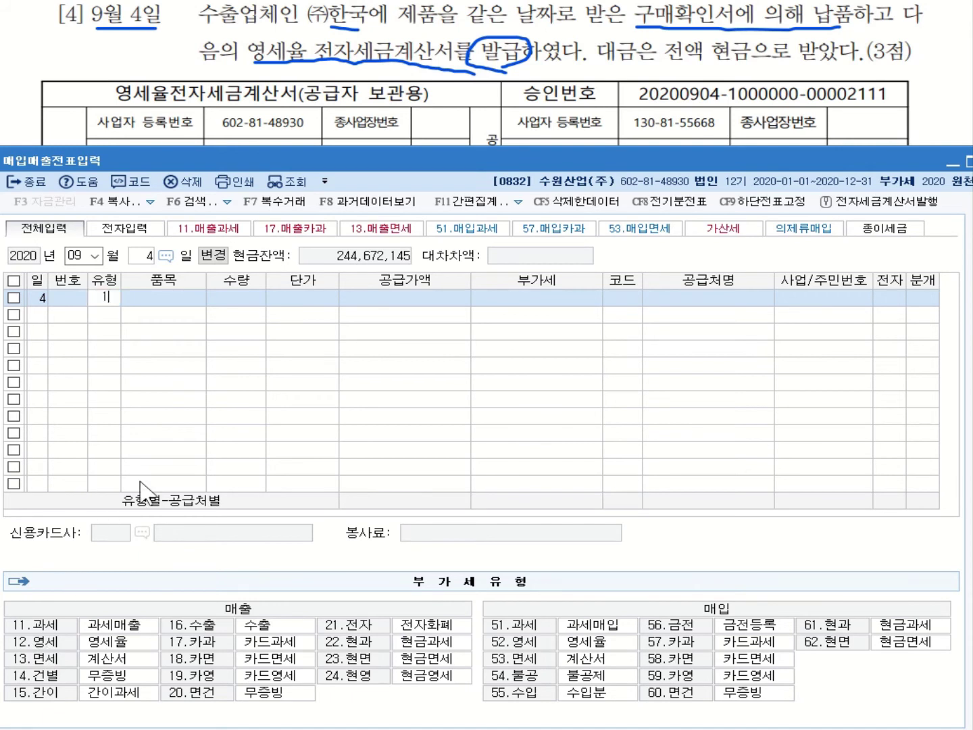
text(2)
key(Return)
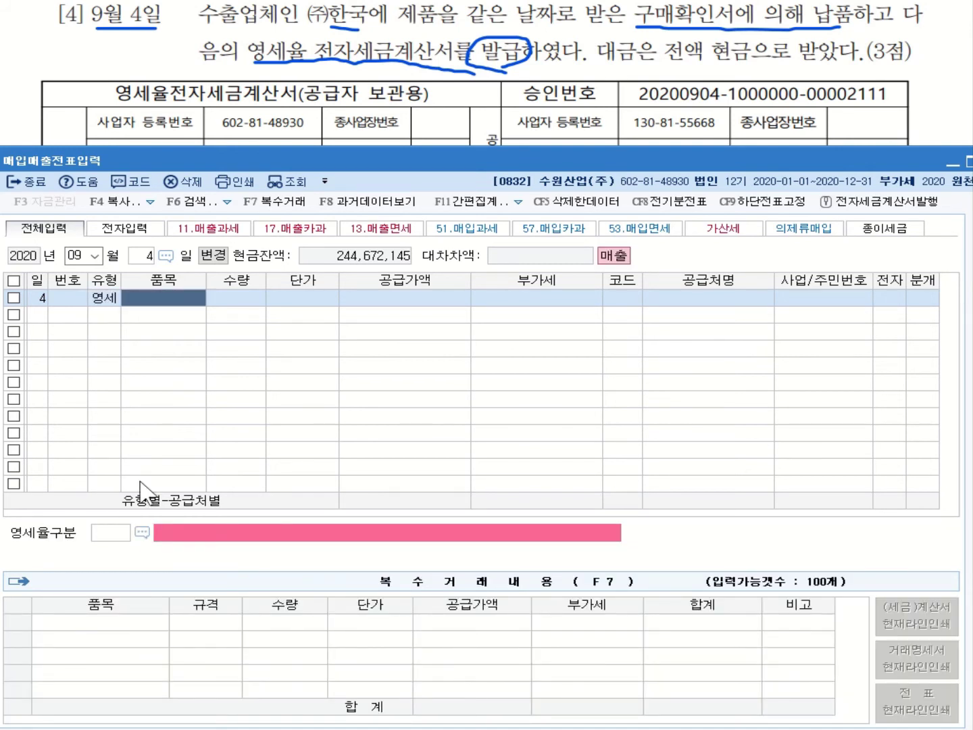
Enter 제품 as the 품목 of the September 4 line, with 수량 10 and 단가 2,000,000.
text(ㅈ)
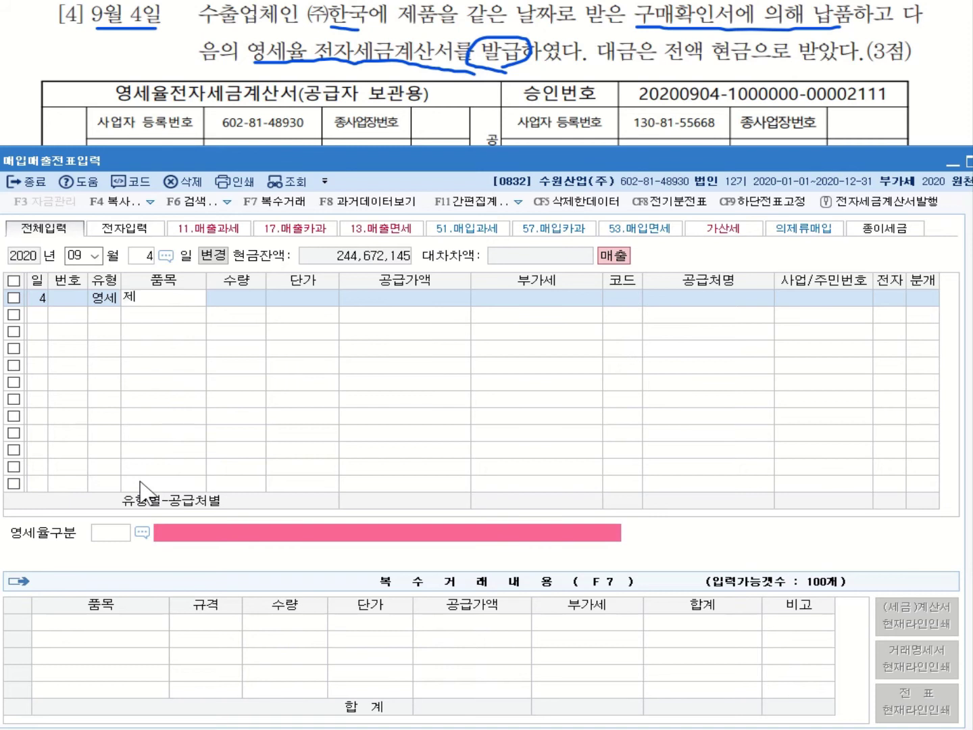
text(품)
key(Return)
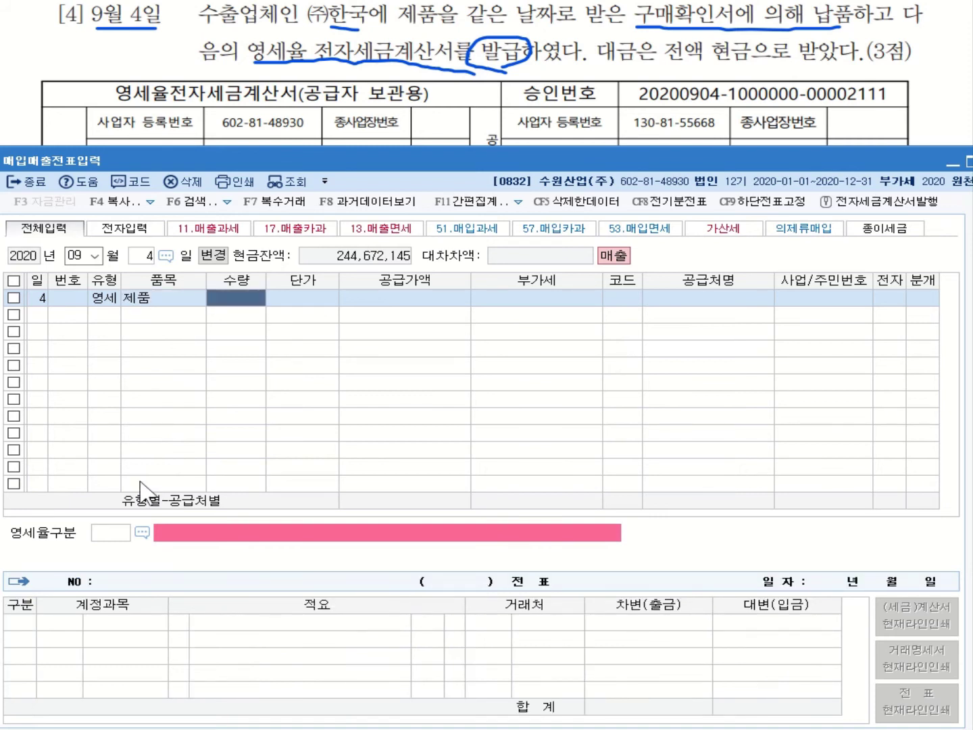
text(10)
key(Return)
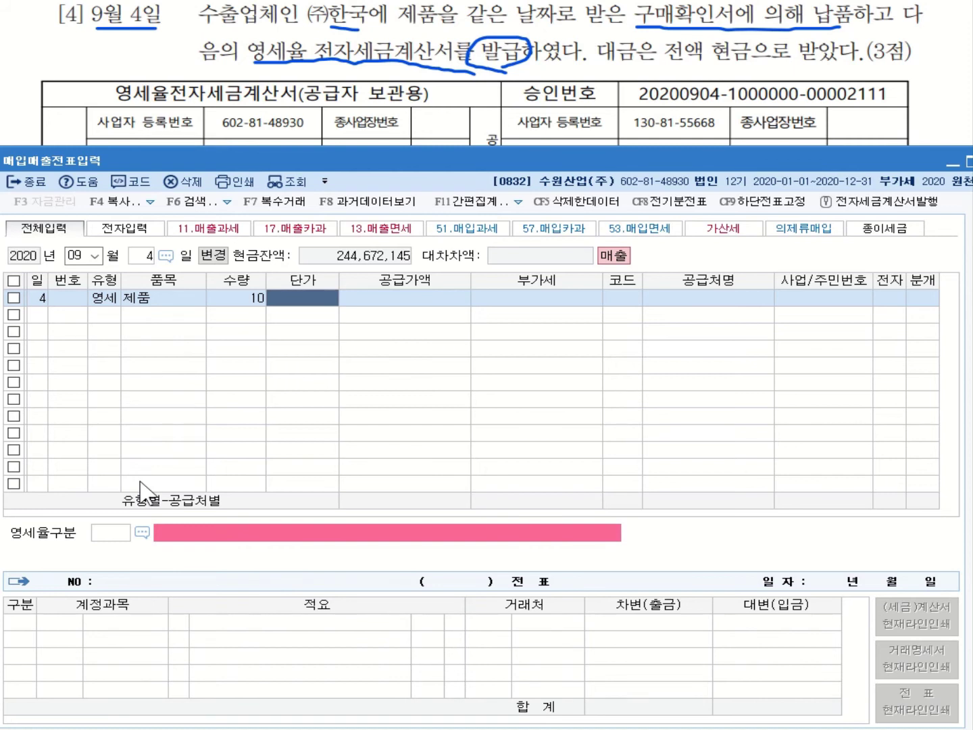
text(2,000,000)
key(Return)
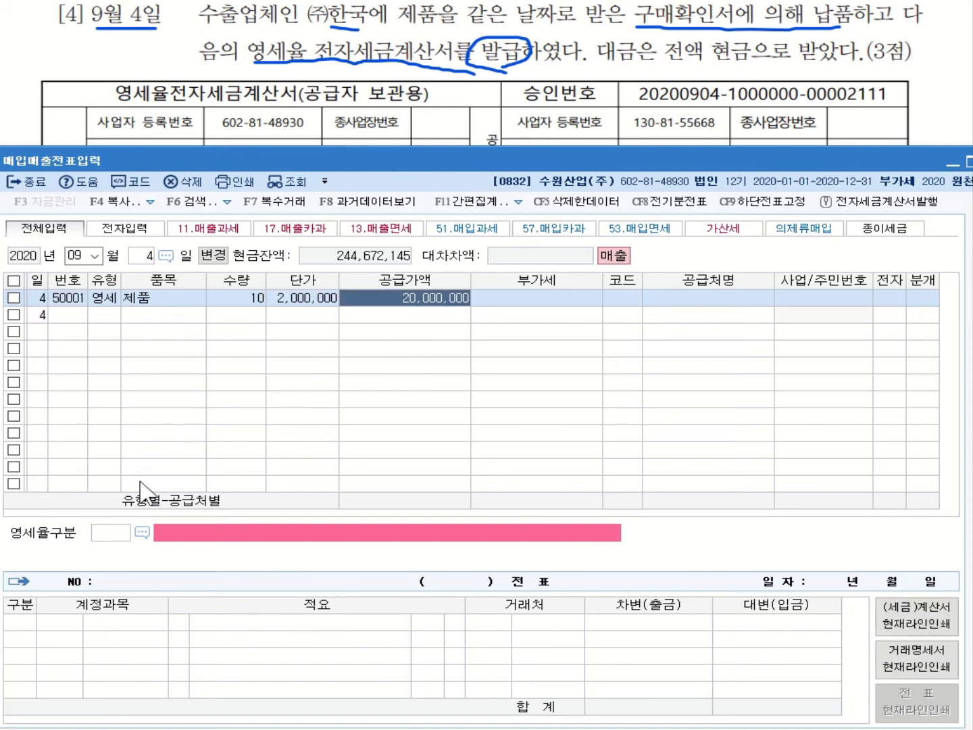
key(Return)
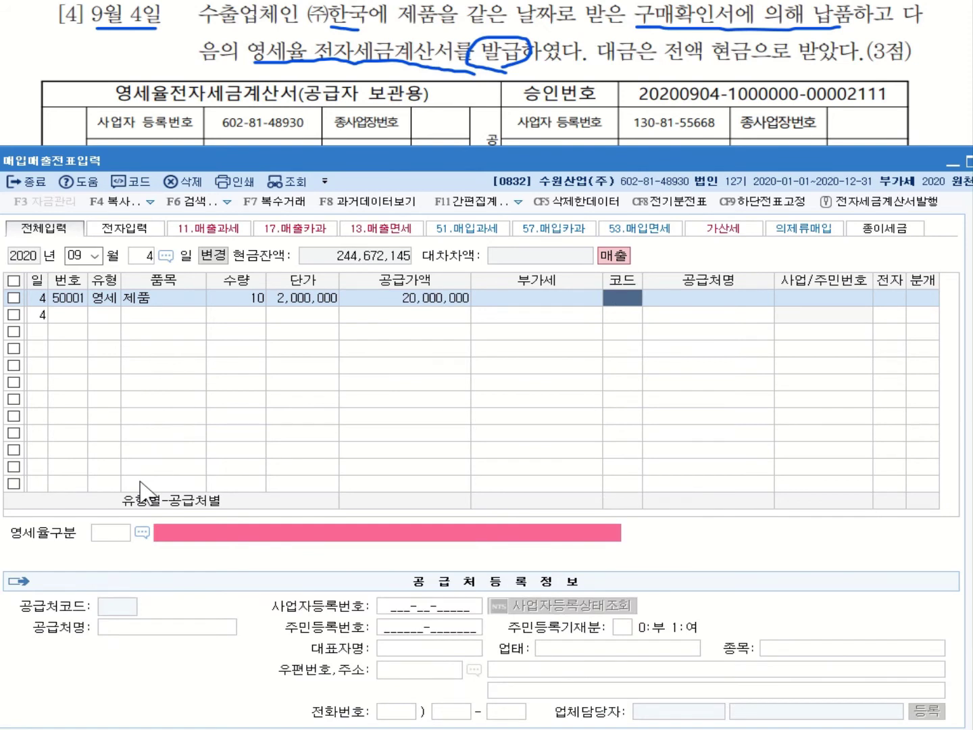
Look up 한국 and assign (주)한국 as the 공급처 of the September 4 line.
text(ㅎ)
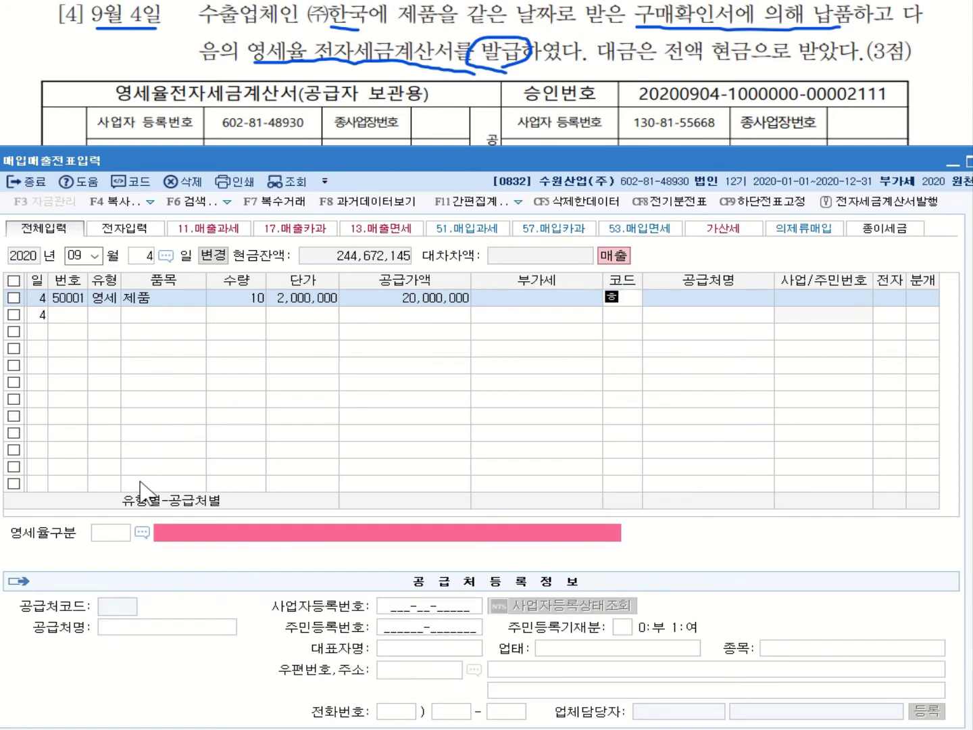
text(ㅏㄴㄱㅜㄱ)
key(Return)
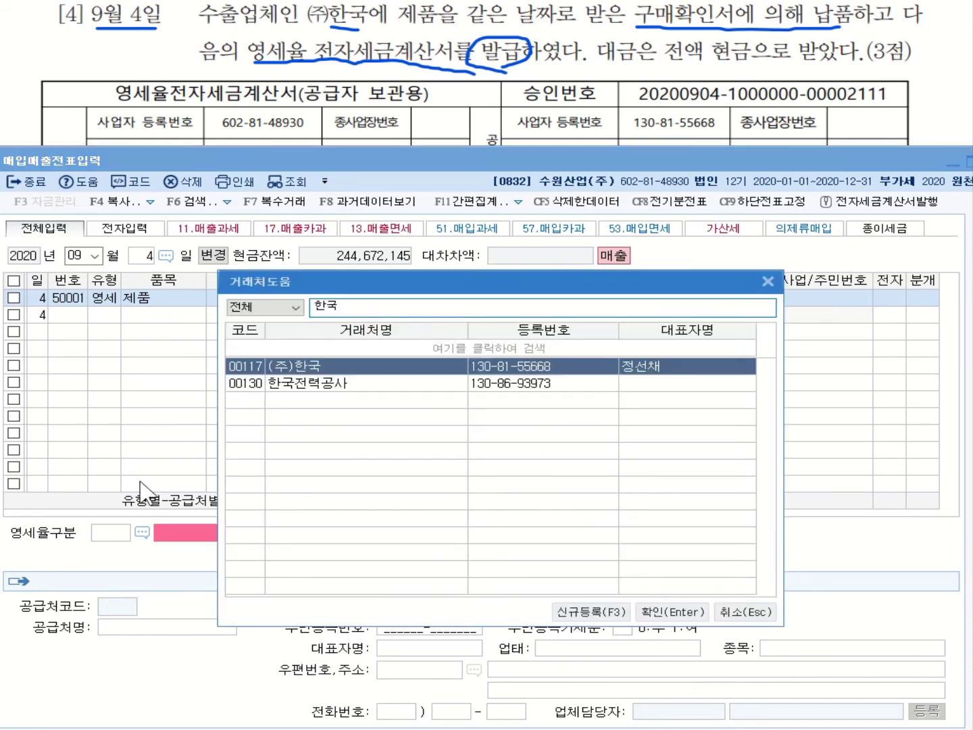
key(Return)
key(Return)
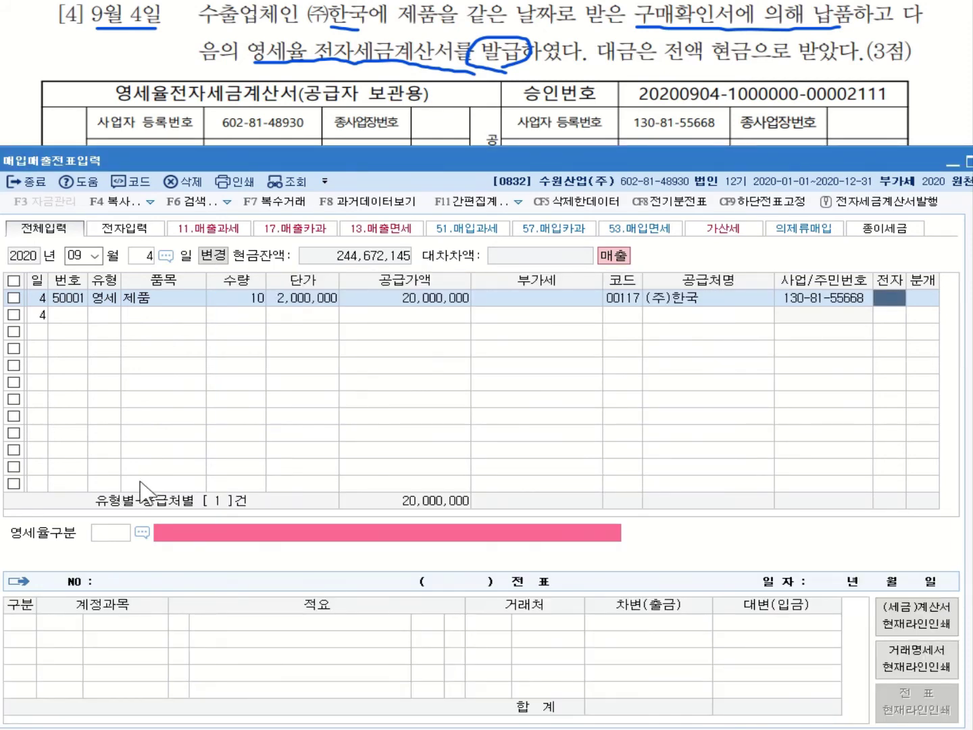
Complete the September 4 line with 전자 여, 영세율구분 3 (내국신용장 · 구매확인서에 의하여 공급하는 재화) and 분개 1 (현금).
text(1)
key(Return)
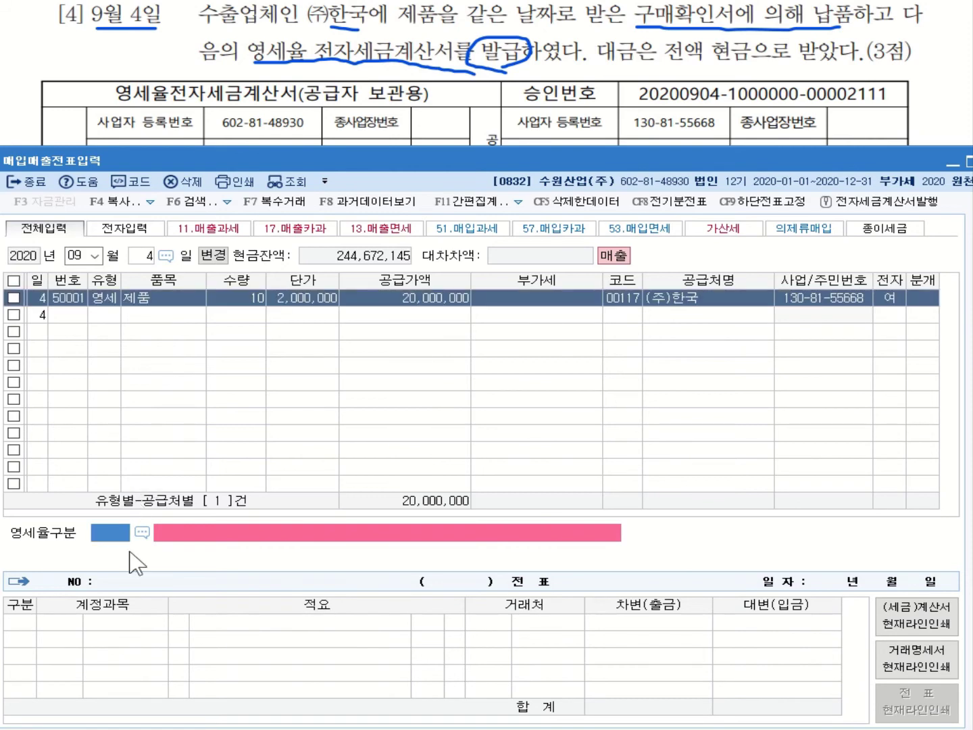
click(143, 533)
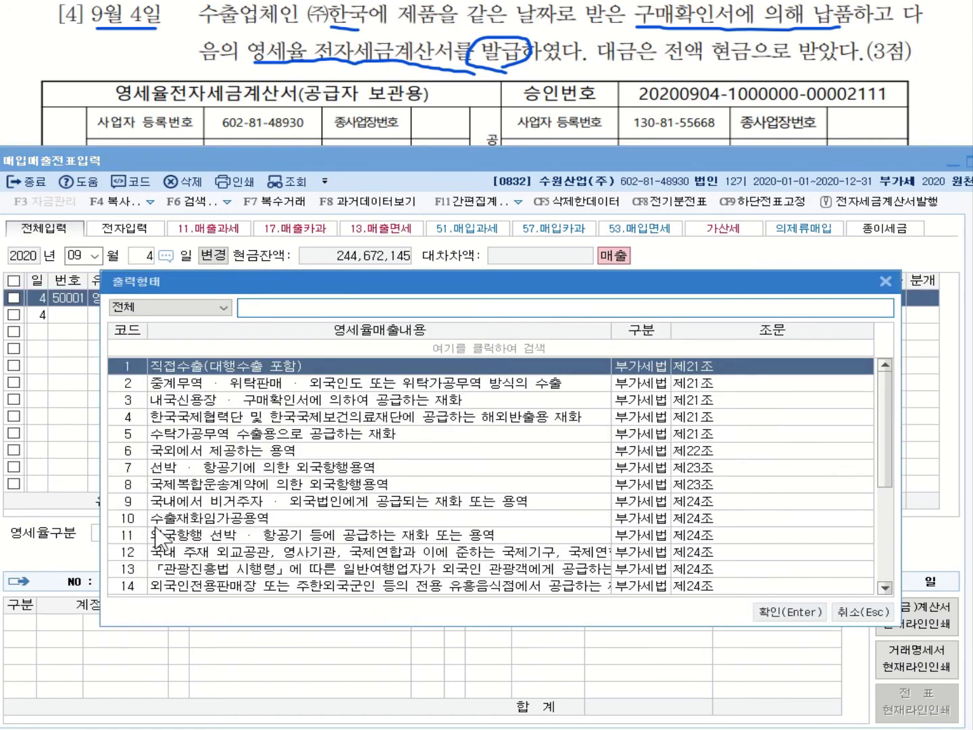
click(274, 405)
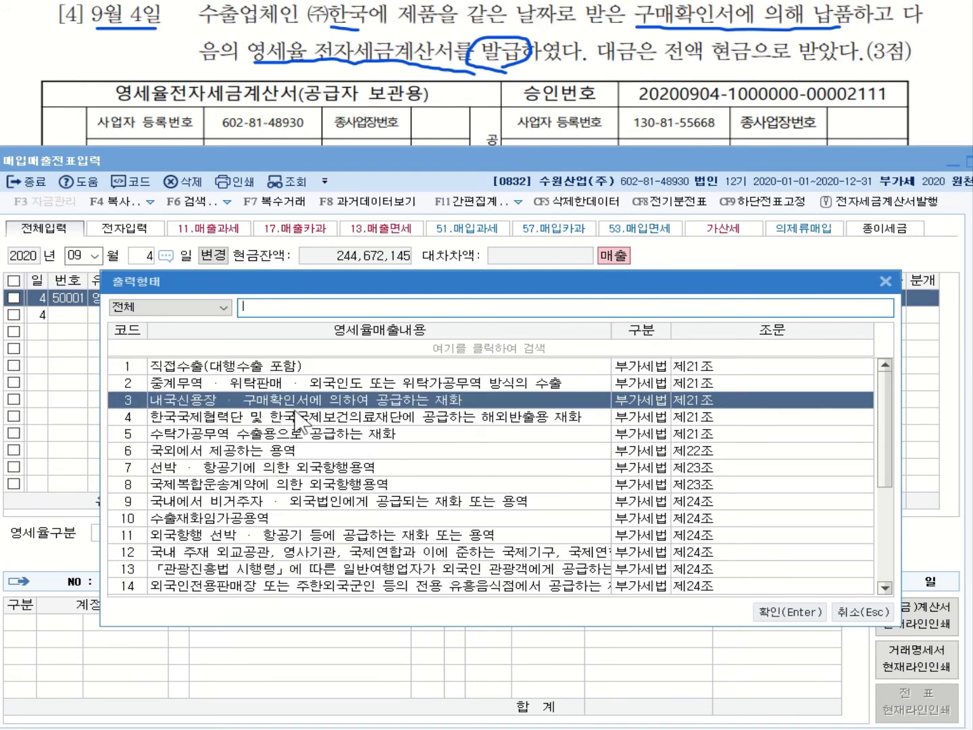
click(777, 612)
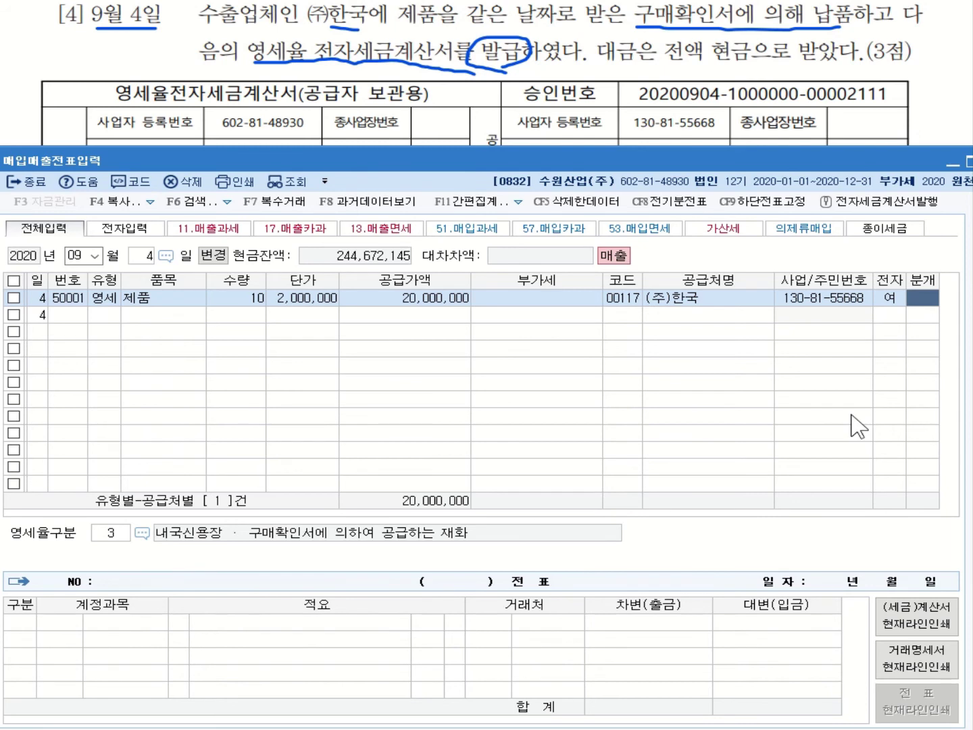
text(1)
key(Return)
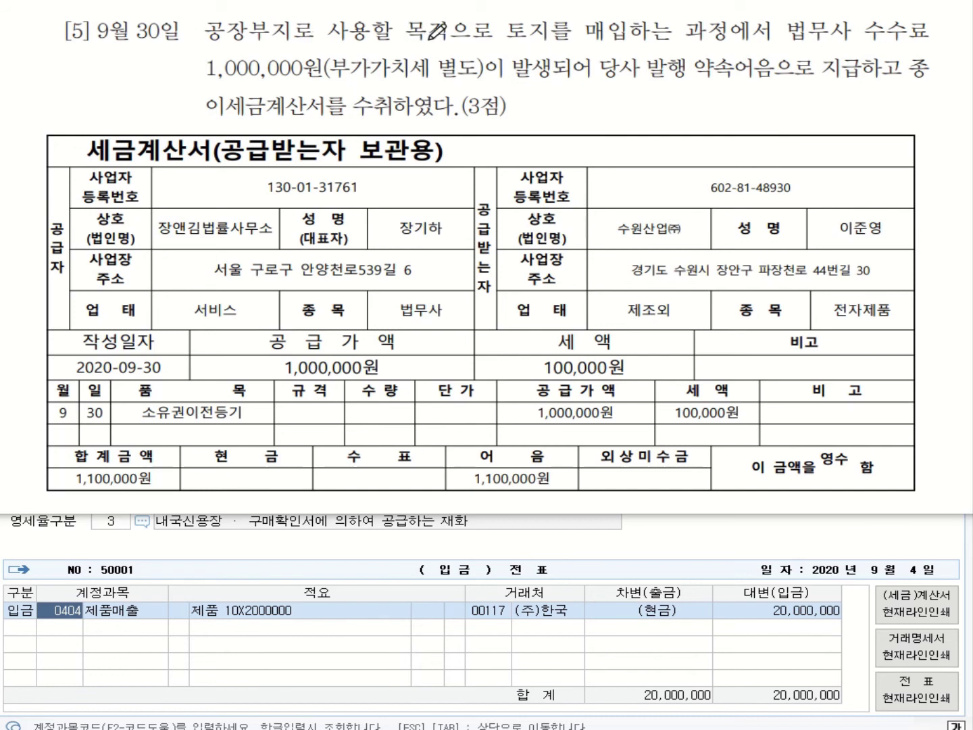
In transaction [5], circle 목적, underline 토지를 매입하는 과정, 1,000,000원, 별도 and 당사 발행 약속어음으로 지급하고, and handwrite 미지급금 below.
mouse_move(435, 35)
mouse_down()
mouse_move(394, 33)
mouse_move(446, 27)
mouse_move(437, 50)
mouse_up()
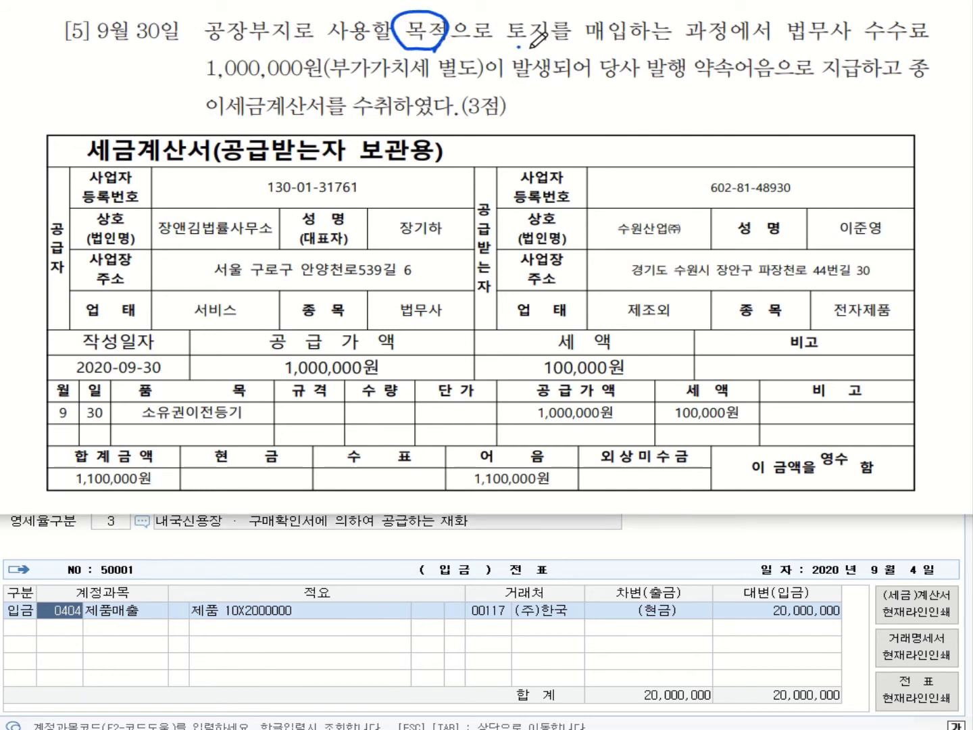
drag(518, 47, 715, 42)
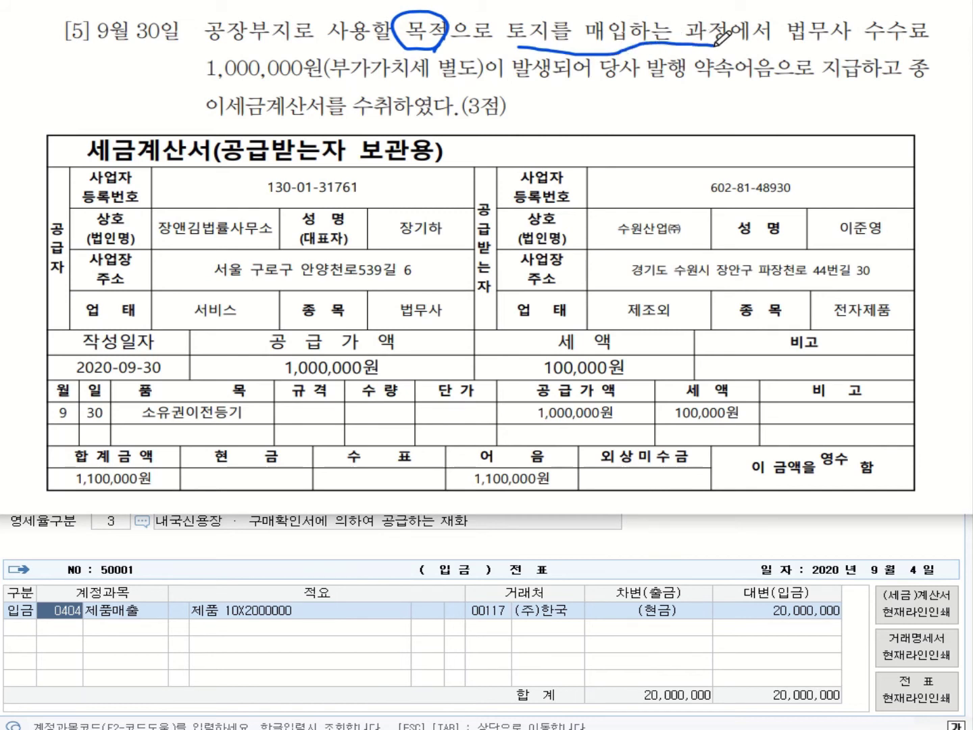
drag(209, 82, 325, 83)
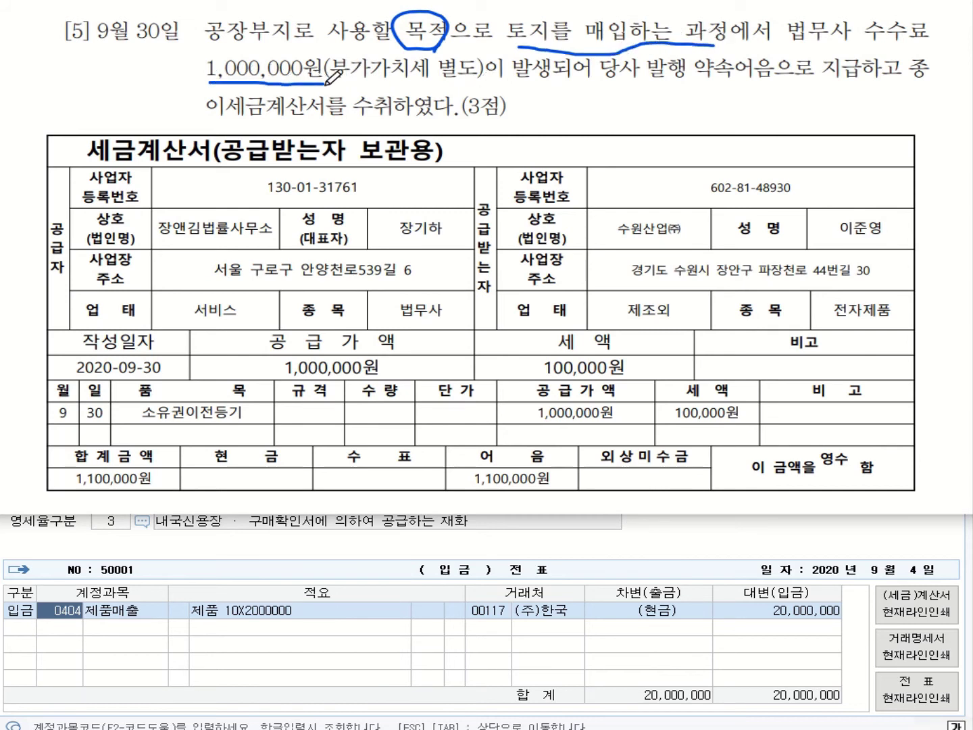
drag(436, 87, 478, 87)
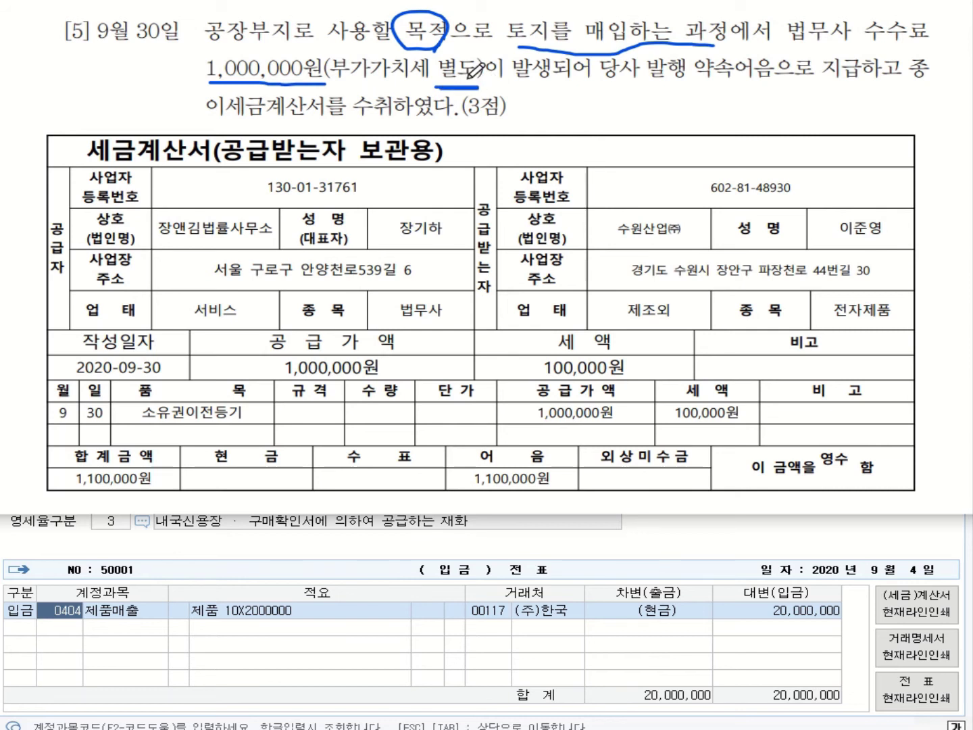
drag(686, 84, 921, 80)
mouse_move(594, 84)
mouse_down()
mouse_move(693, 87)
mouse_move(692, 123)
mouse_move(840, 125)
mouse_up()
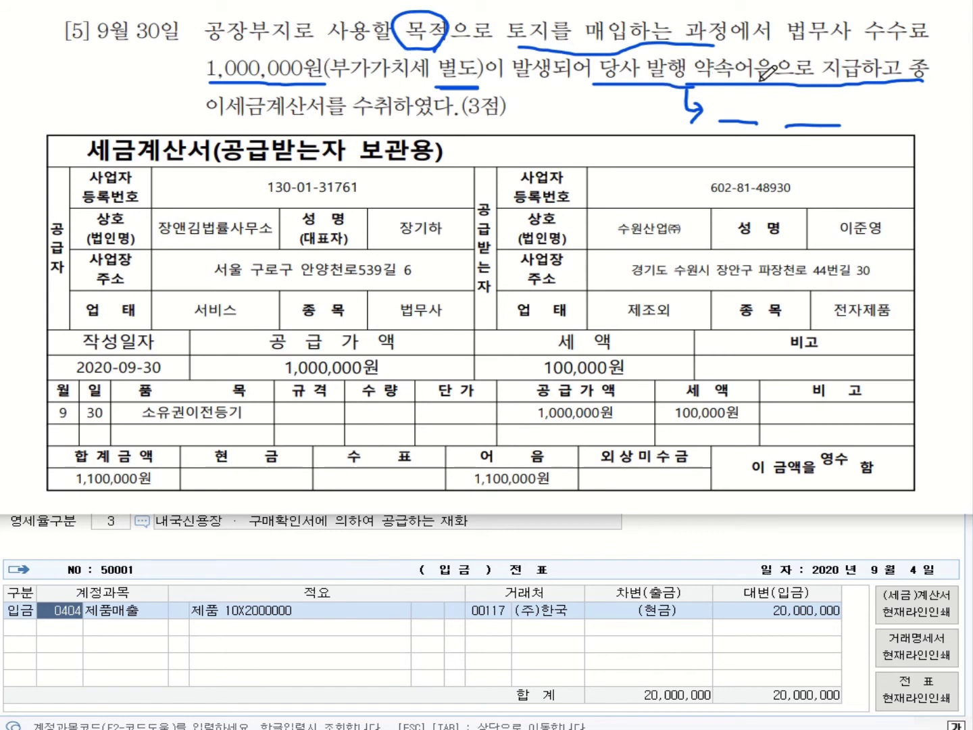
mouse_move(813, 121)
mouse_down()
mouse_move(807, 101)
mouse_move(838, 116)
mouse_move(863, 112)
mouse_move(872, 94)
mouse_move(890, 112)
mouse_move(872, 126)
mouse_move(922, 112)
mouse_move(910, 131)
mouse_move(905, 124)
mouse_up()
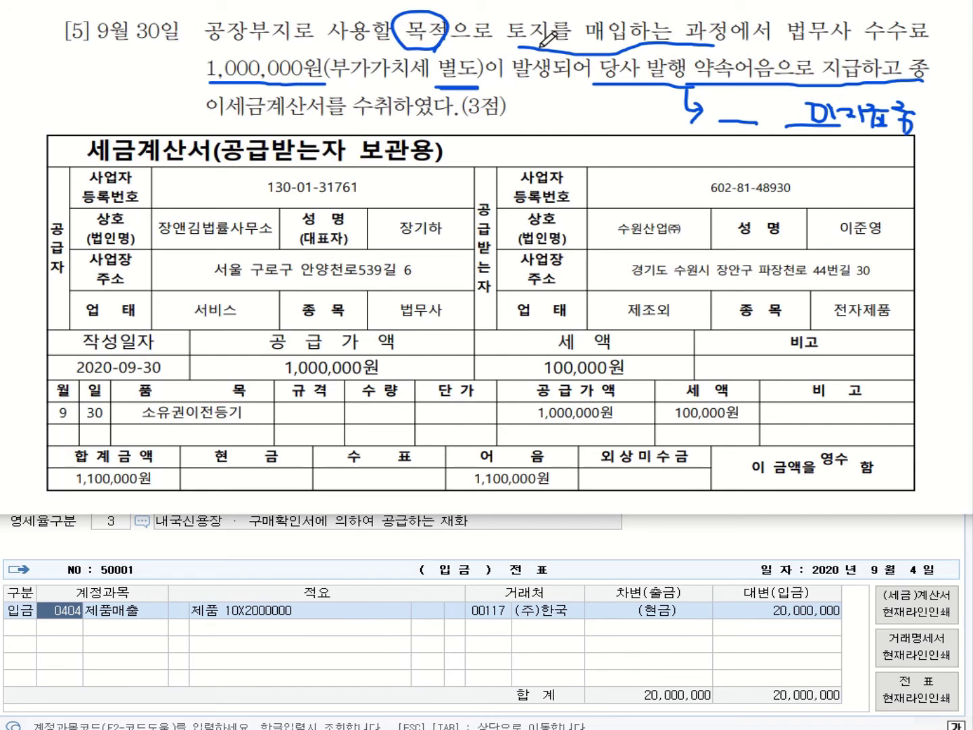
On the September 30 tax invoice, box 세금 in the title and underline the supplier 장앤김법률사무소.
mouse_move(88, 161)
mouse_down()
mouse_move(140, 164)
mouse_move(91, 133)
mouse_move(88, 166)
mouse_up()
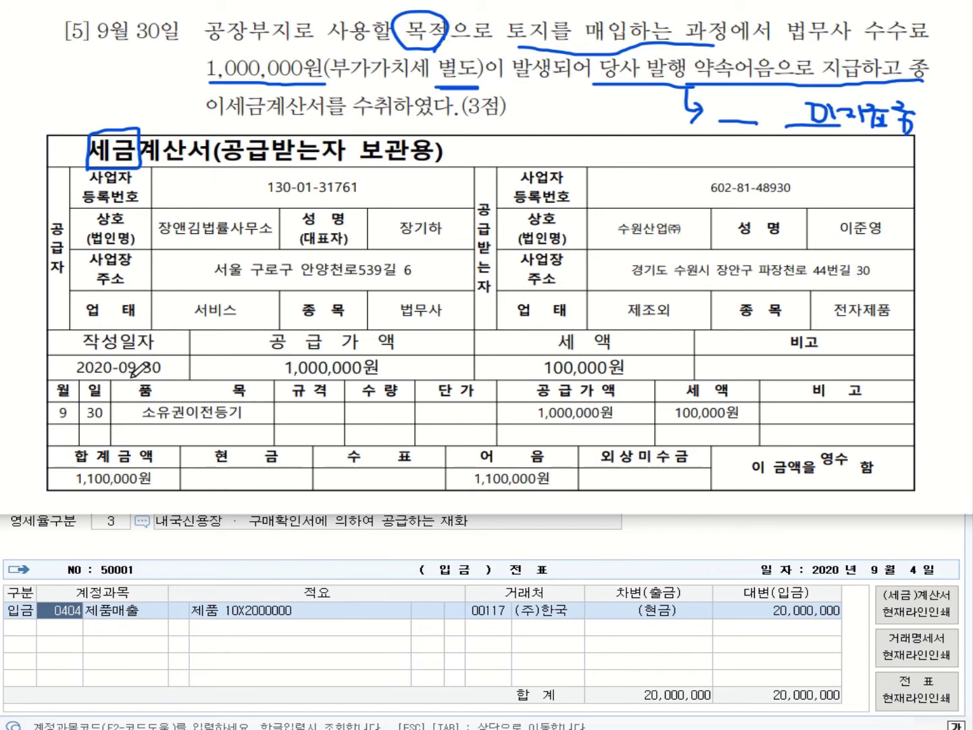
drag(160, 235, 265, 236)
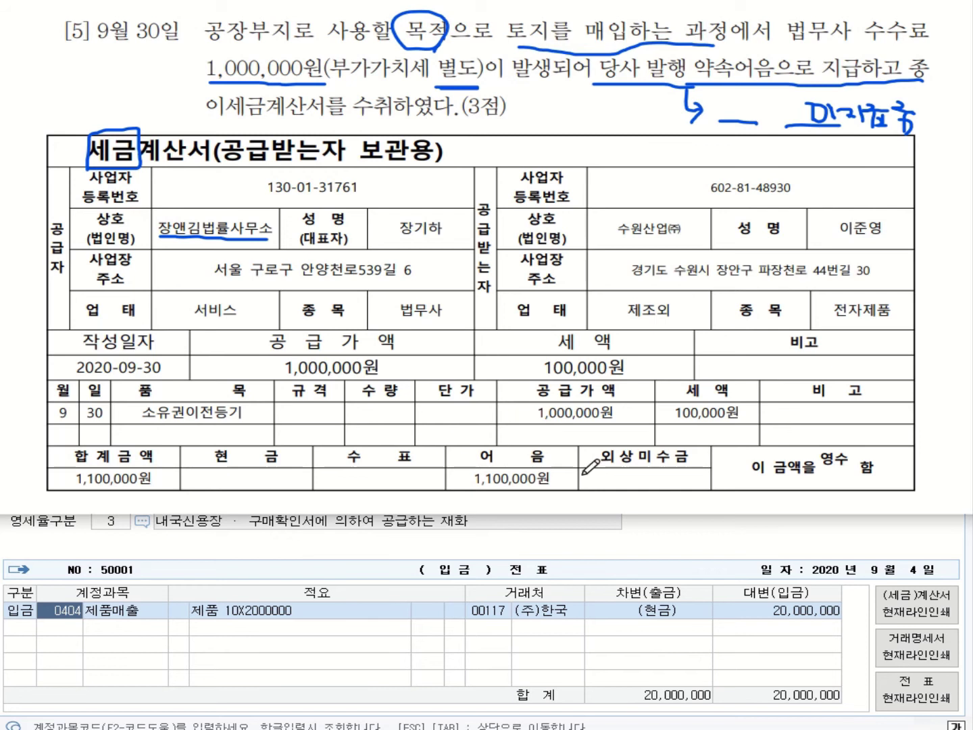
Return to the entry window, set the entry date to September 30 and the new line's 유형 to 54 (불공).
click(678, 540)
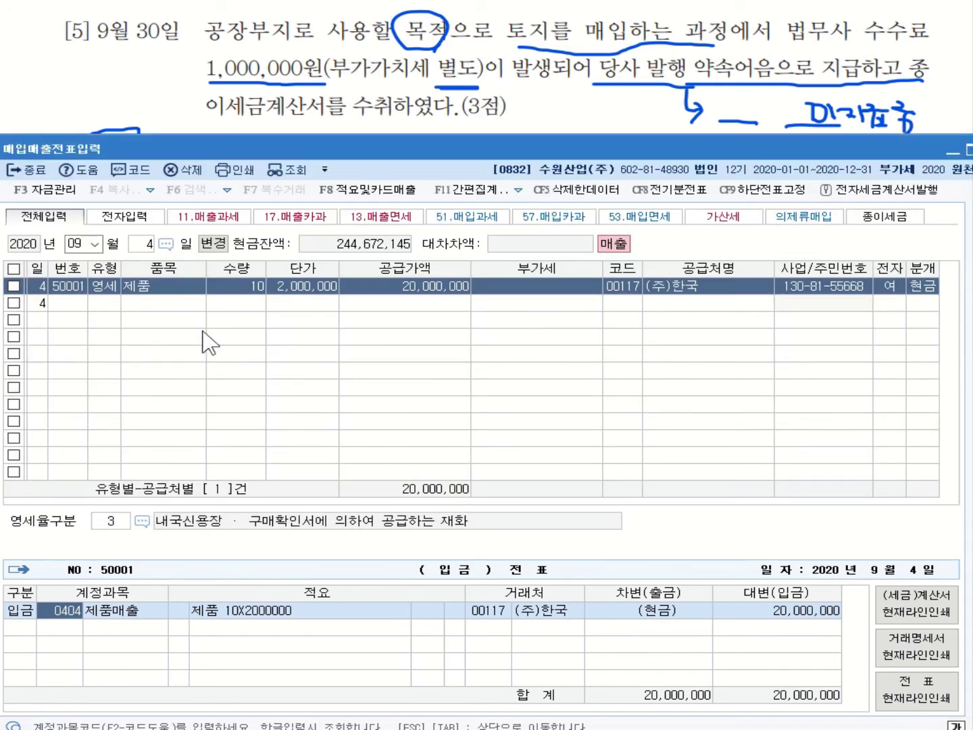
click(143, 244)
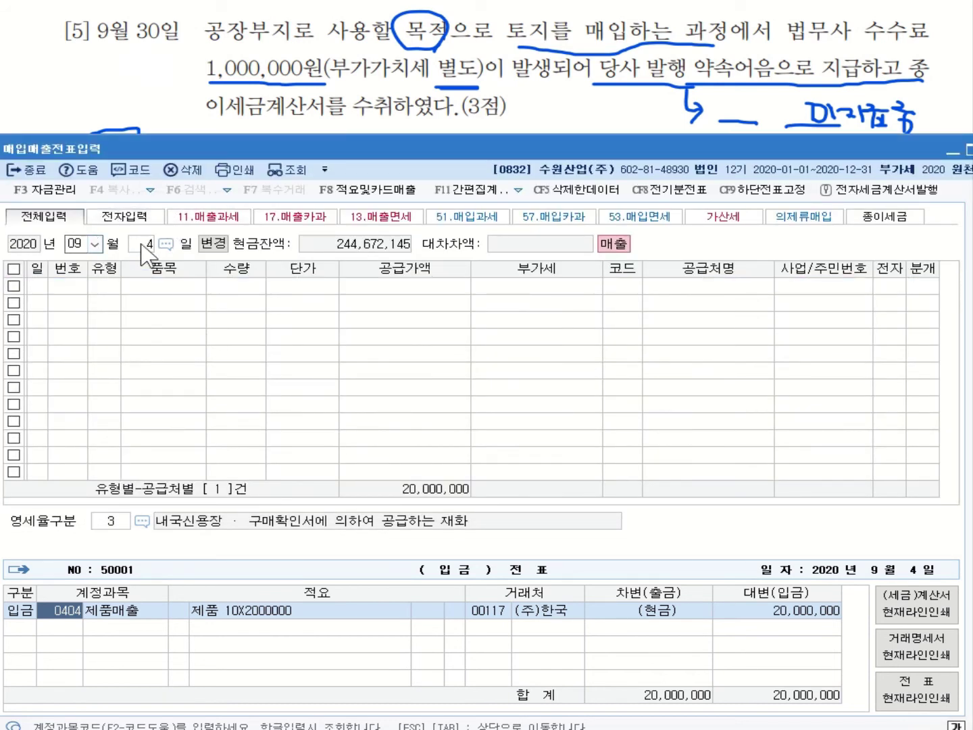
text(30)
key(Return)
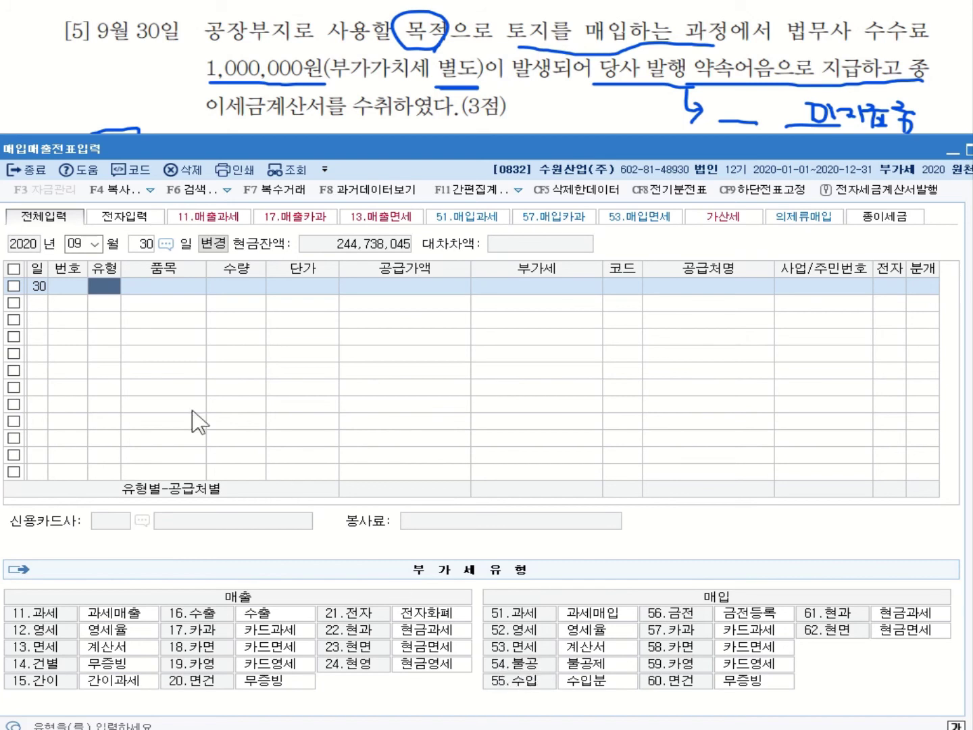
text(54)
key(Return)
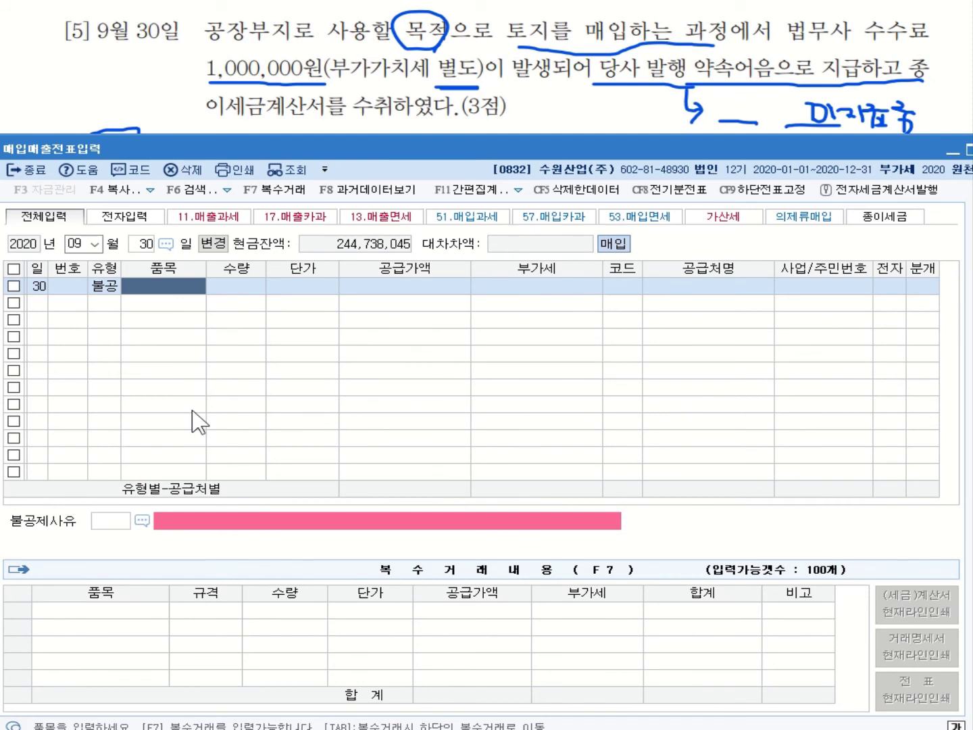
Enter 수수료 as the 품목 of the September 30 line with 공급가액 1,000,000, leaving 수량 and 단가 blank.
text(수수)
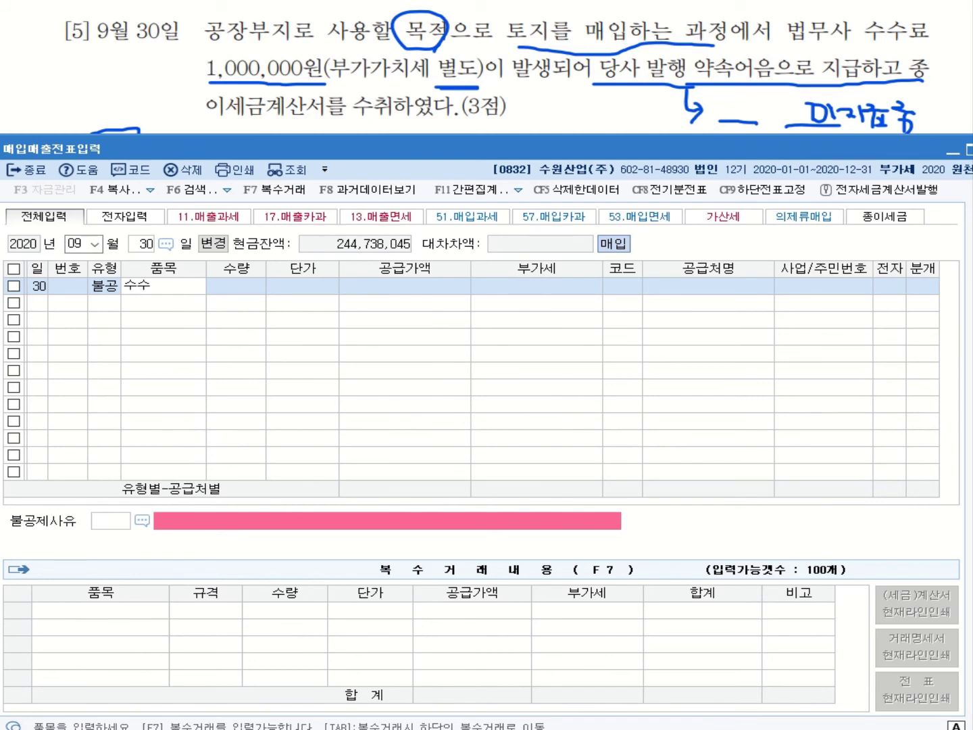
text(료)
key(Return)
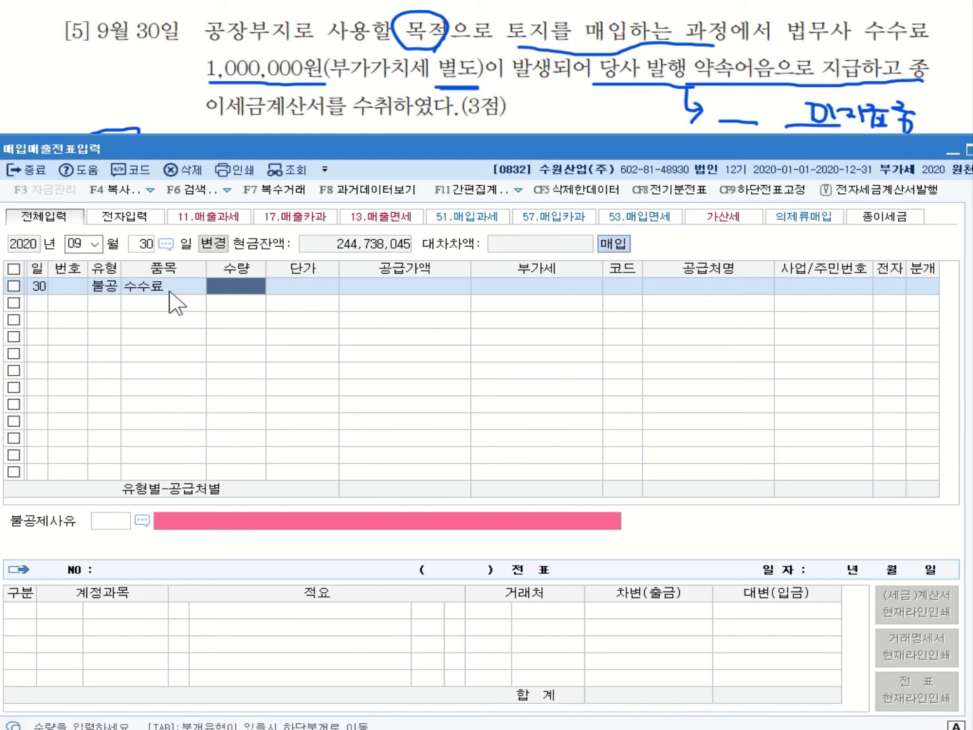
key(Return)
key(Return)
text(1000000)
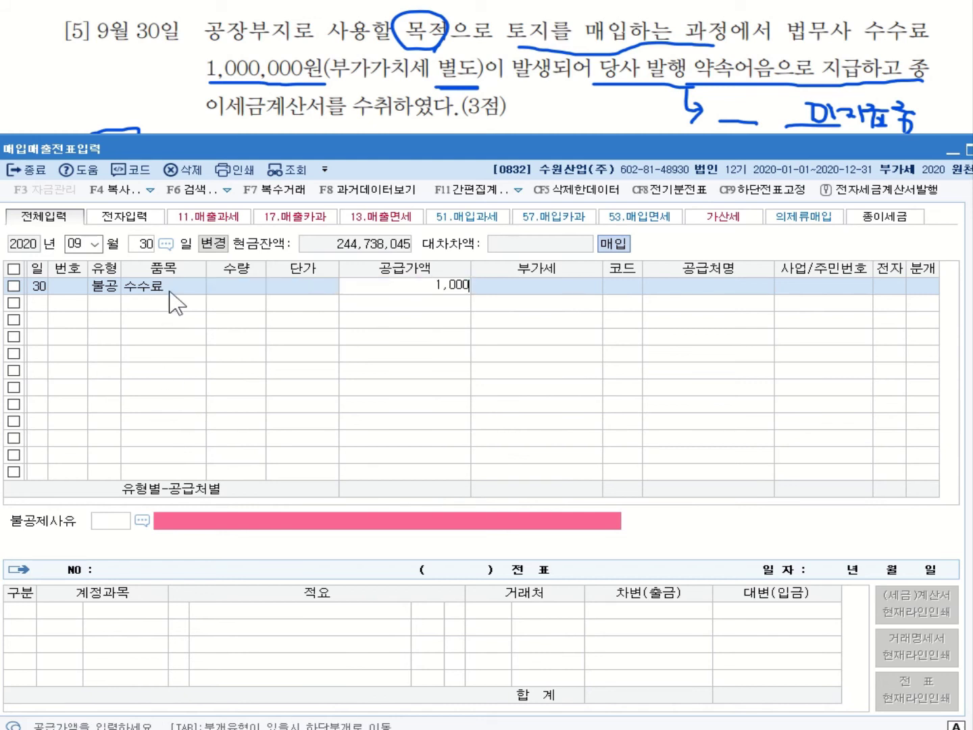
key(Return)
key(Return)
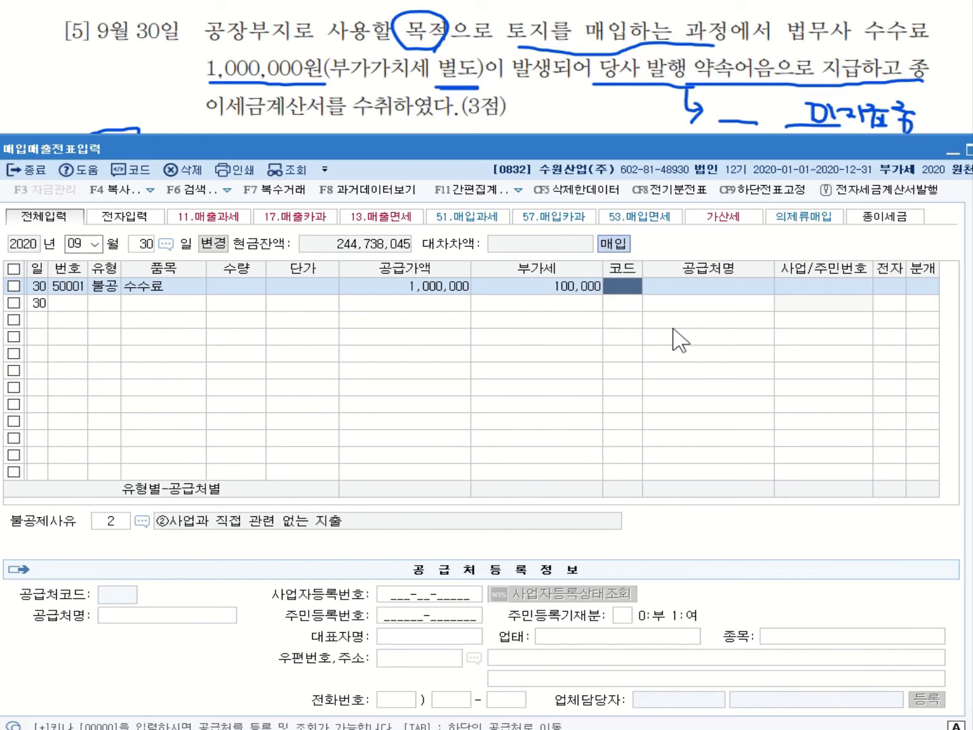
Look up 장앤 and assign 장앤김법률사무소 as the 공급처 of the September 30 line.
text(지)
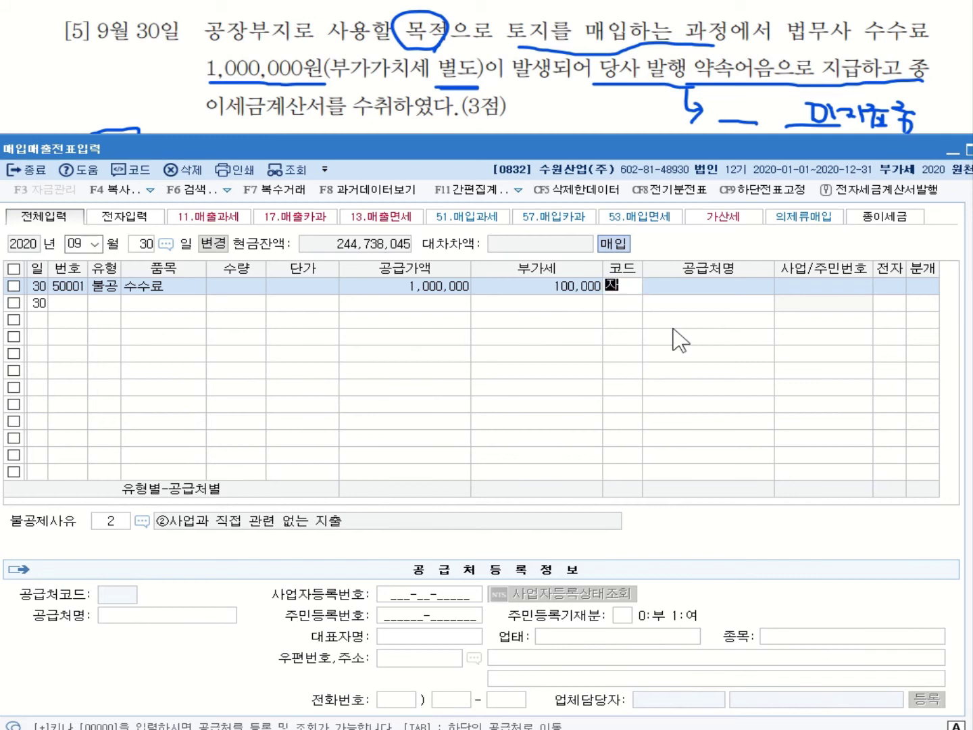
text(장ㅇㅐㄴ)
key(Return)
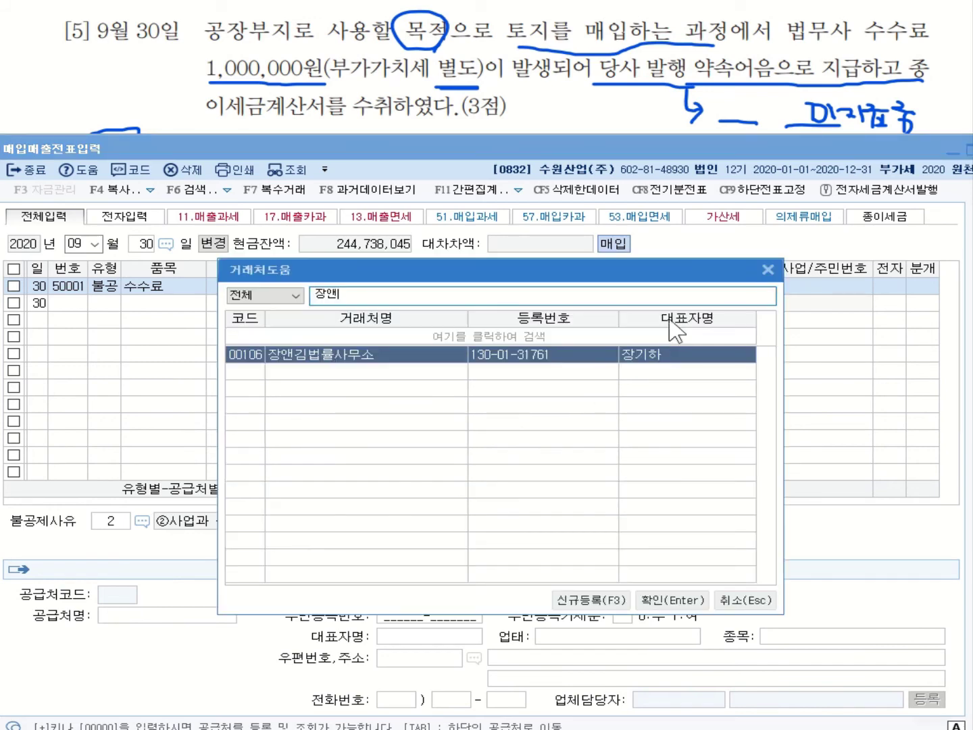
double_click(414, 355)
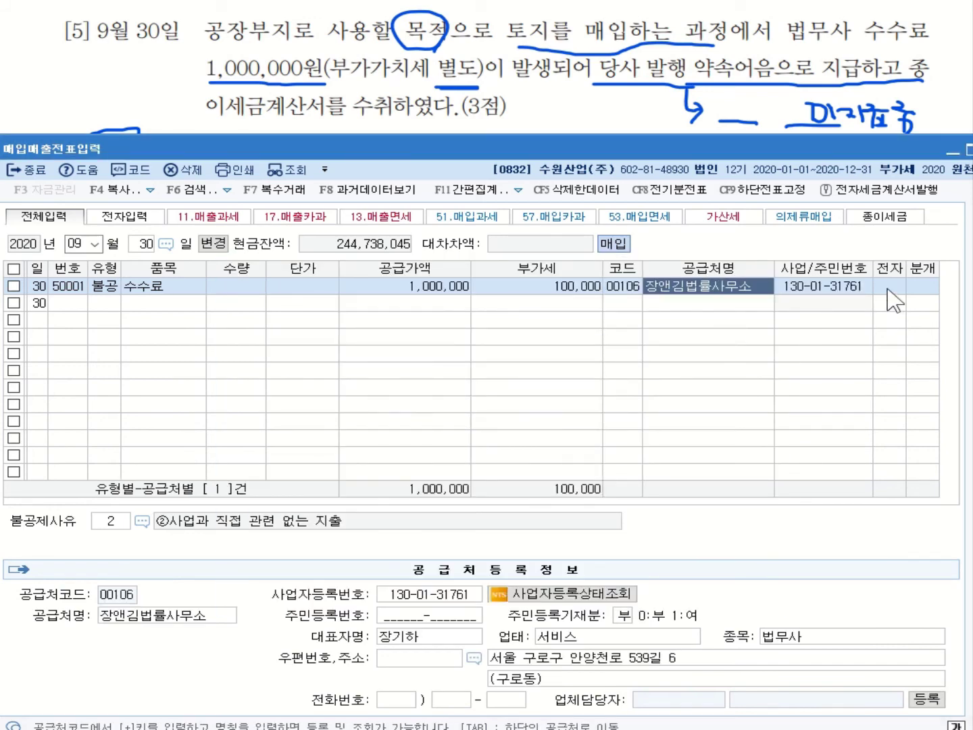
key(Return)
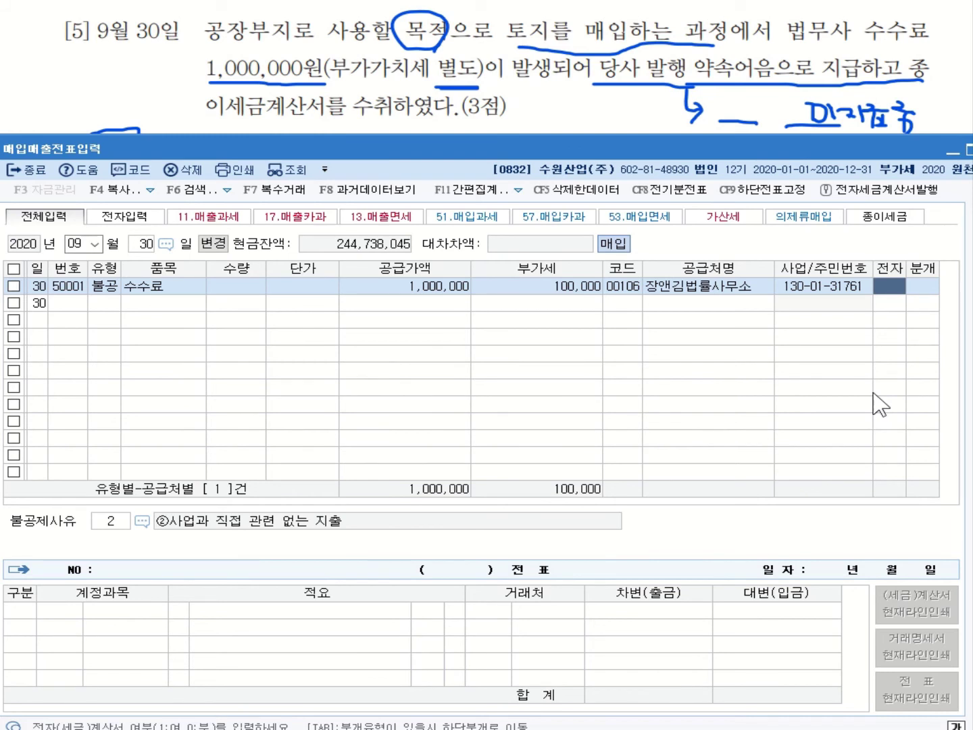
Leave 전자 blank on the September 30 line and set its 불공제사유 to 6 (토지의 자본적 지출 관련).
click(921, 286)
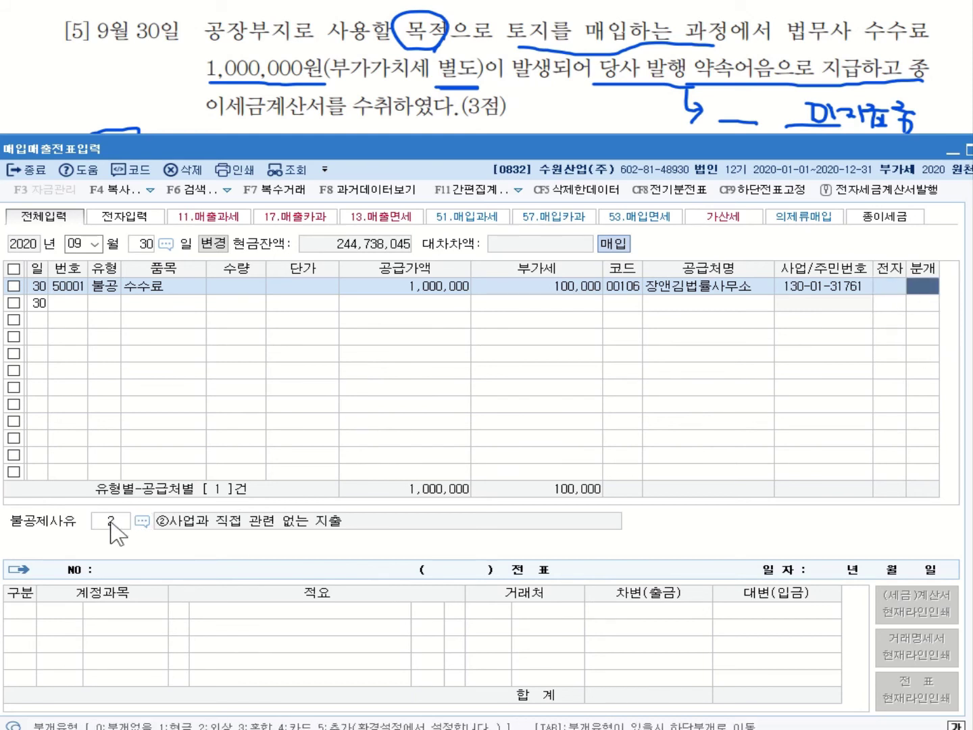
click(142, 520)
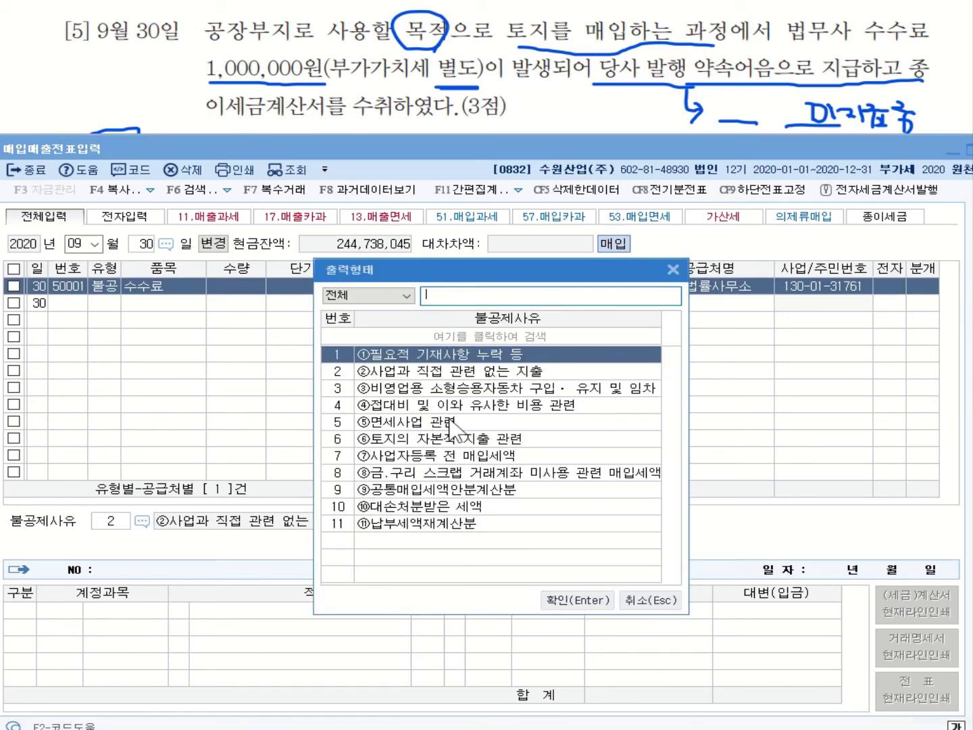
click(449, 440)
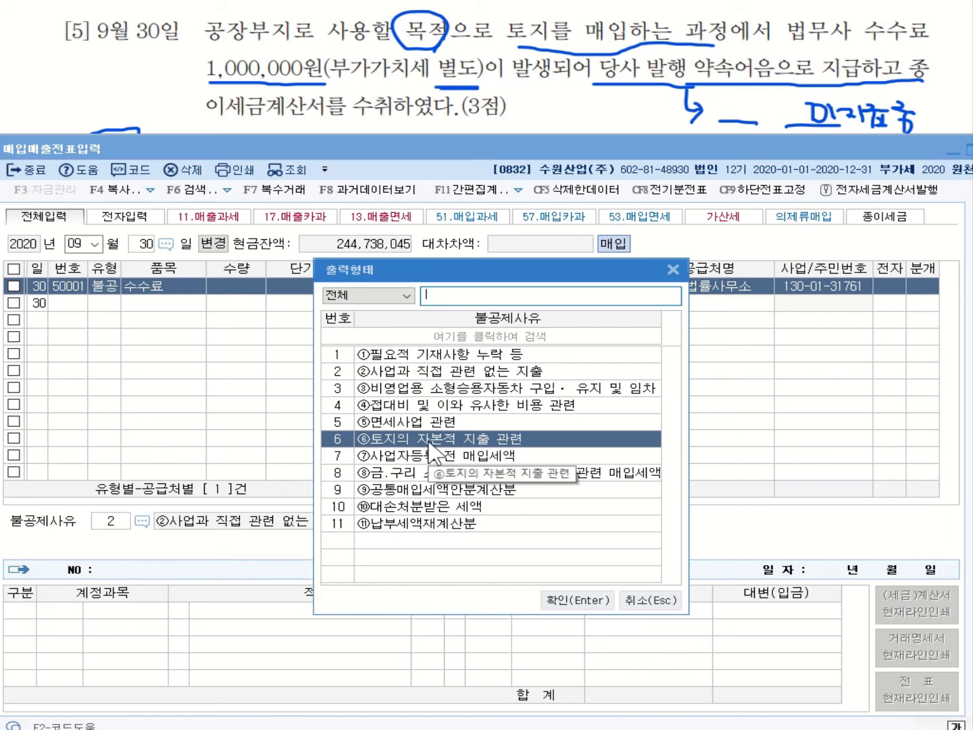
double_click(430, 442)
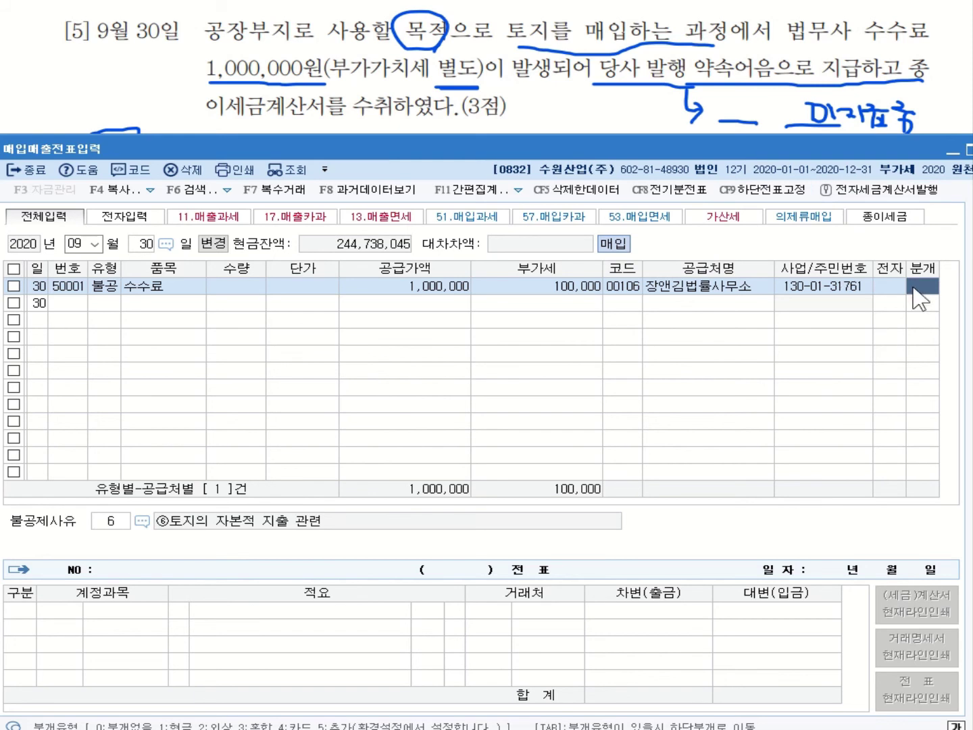
Set the September 30 line's 분개 to 3 (혼합) and change the debit account to 201 (토지).
text(3)
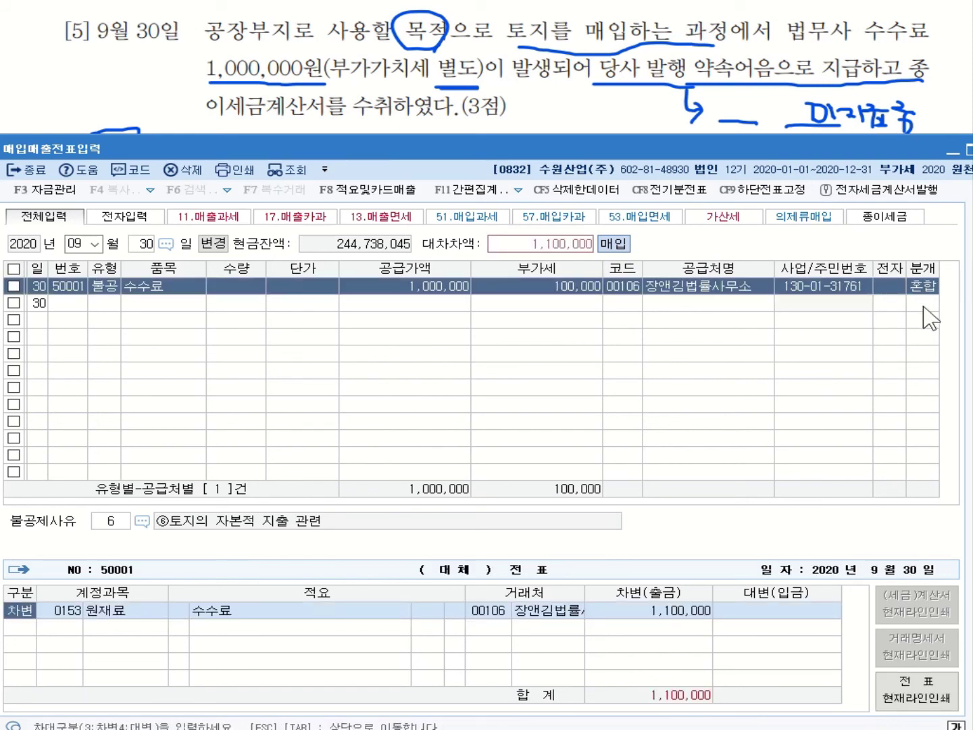
click(61, 616)
text(201)
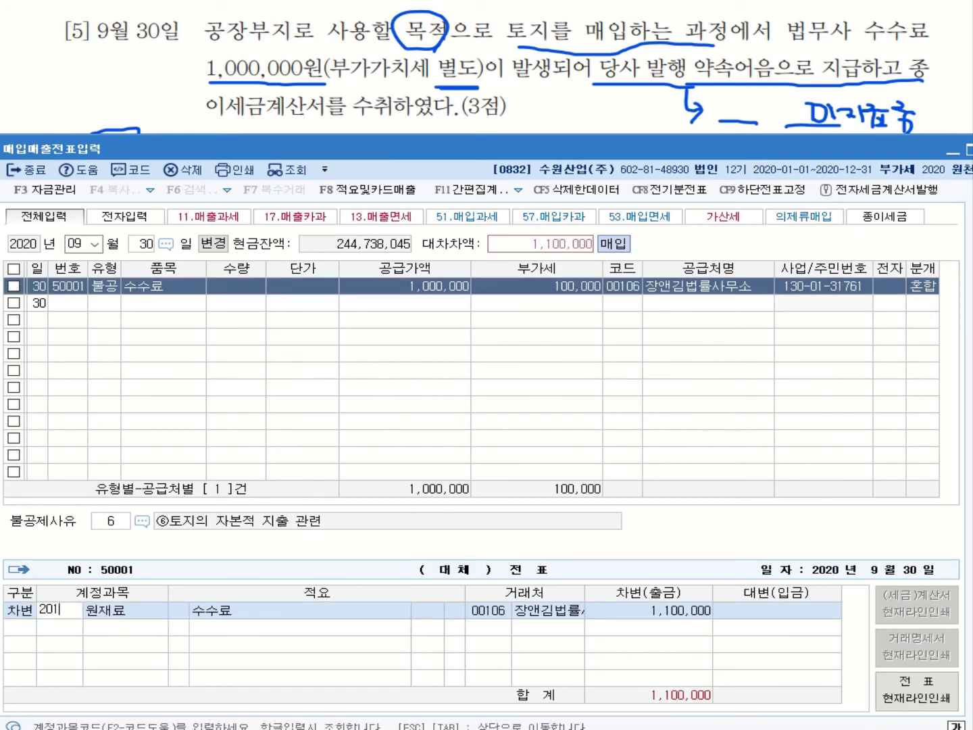
key(Return)
key(Return)
Add a 대변 line with account 253 (미지급금) for 1,100,000 to the September 30 voucher.
text(4)
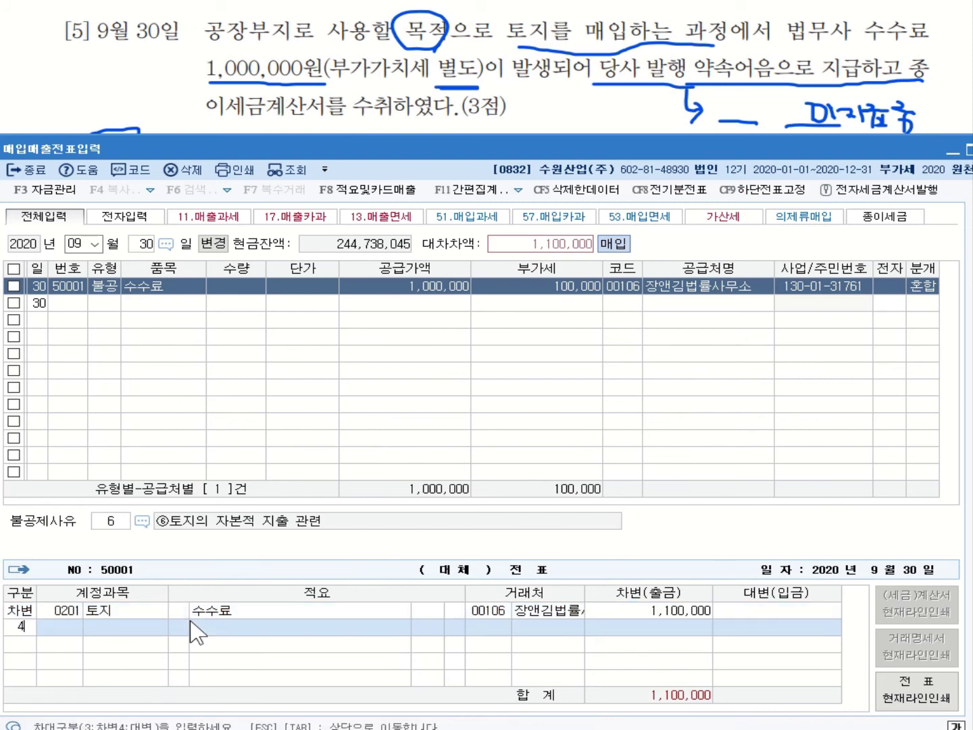
key(Return)
text(253)
key(Return)
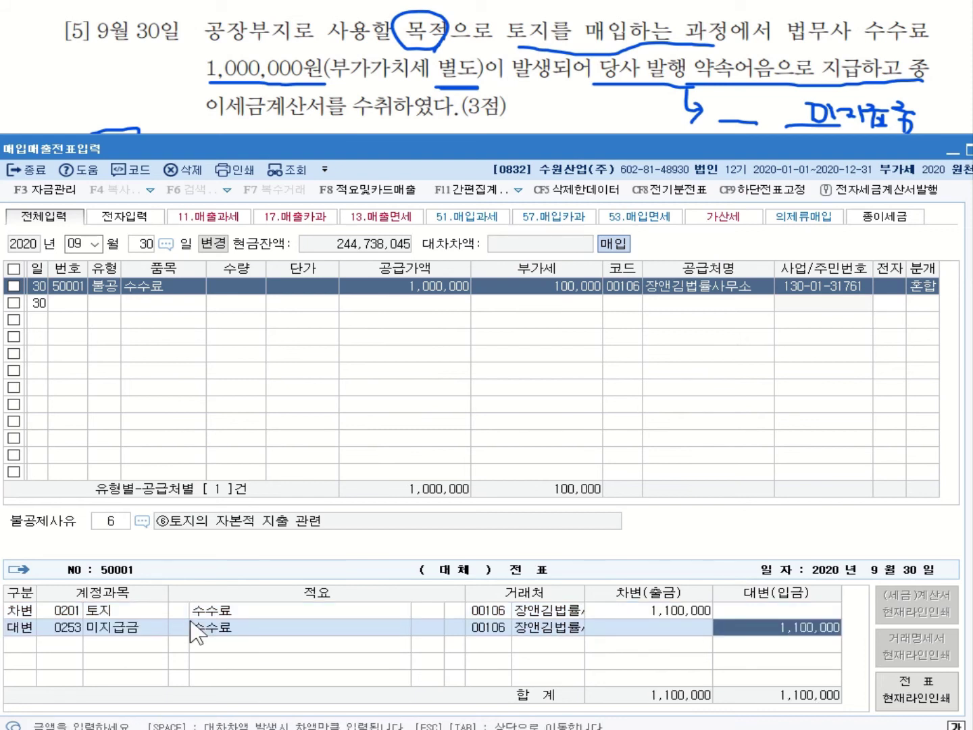
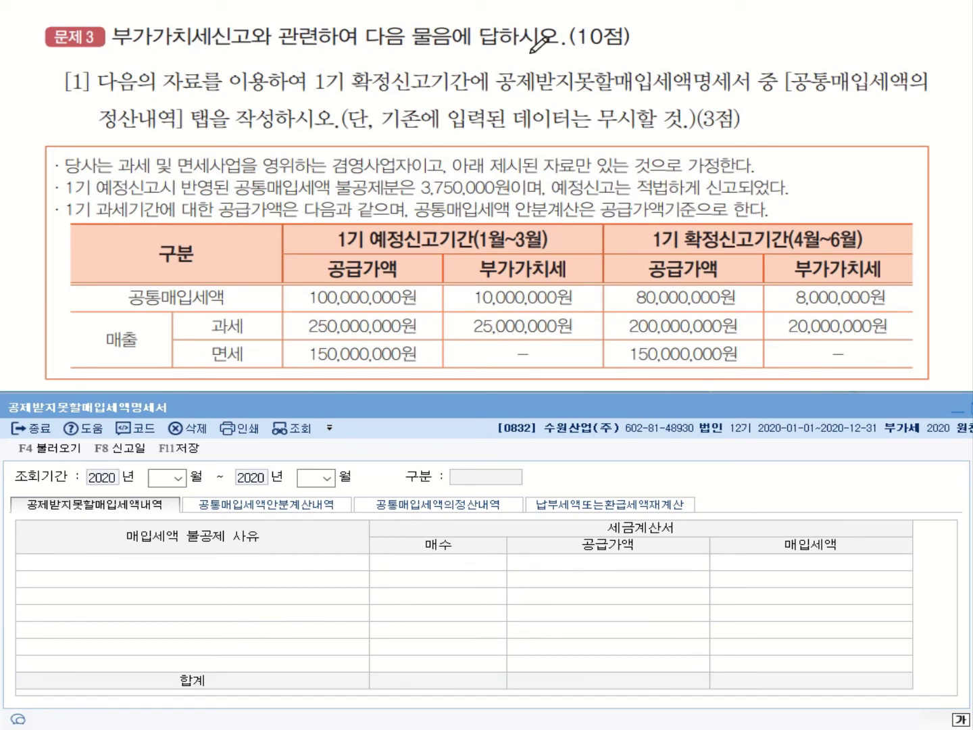
Underline 10점 in the 문제 3 heading on 부가가치세신고.
drag(573, 52, 628, 52)
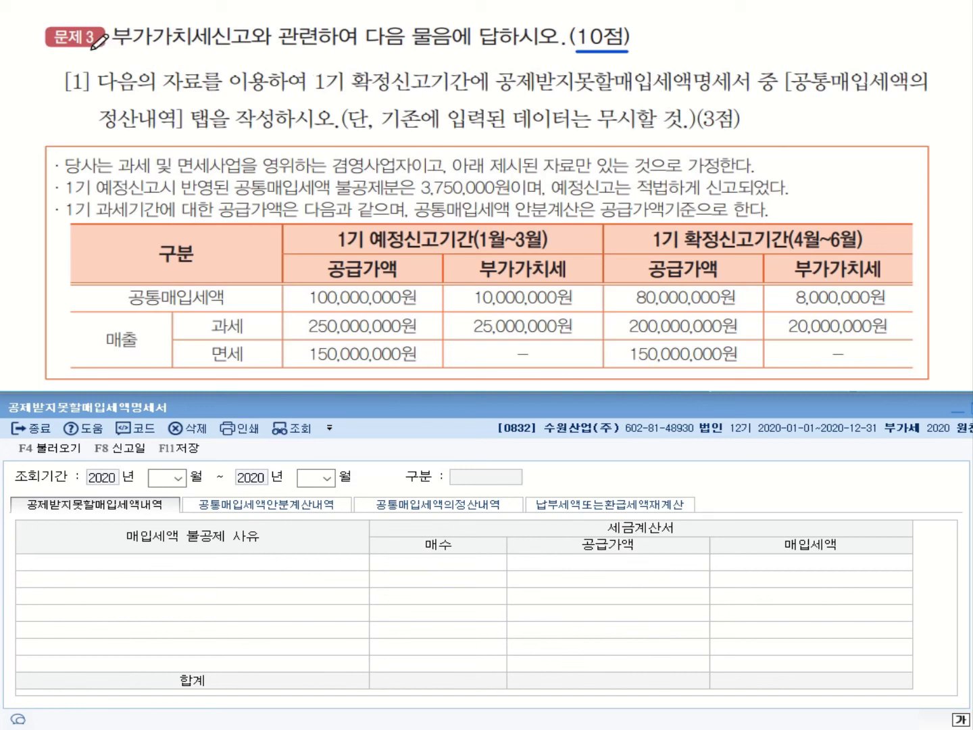
Circle the 3 in the 문제 3 heading, then leave the open form and show the 부가가치 module's 신고서/부속명세 list.
mouse_move(82, 31)
mouse_down()
mouse_move(101, 29)
mouse_move(105, 45)
mouse_move(87, 51)
mouse_up()
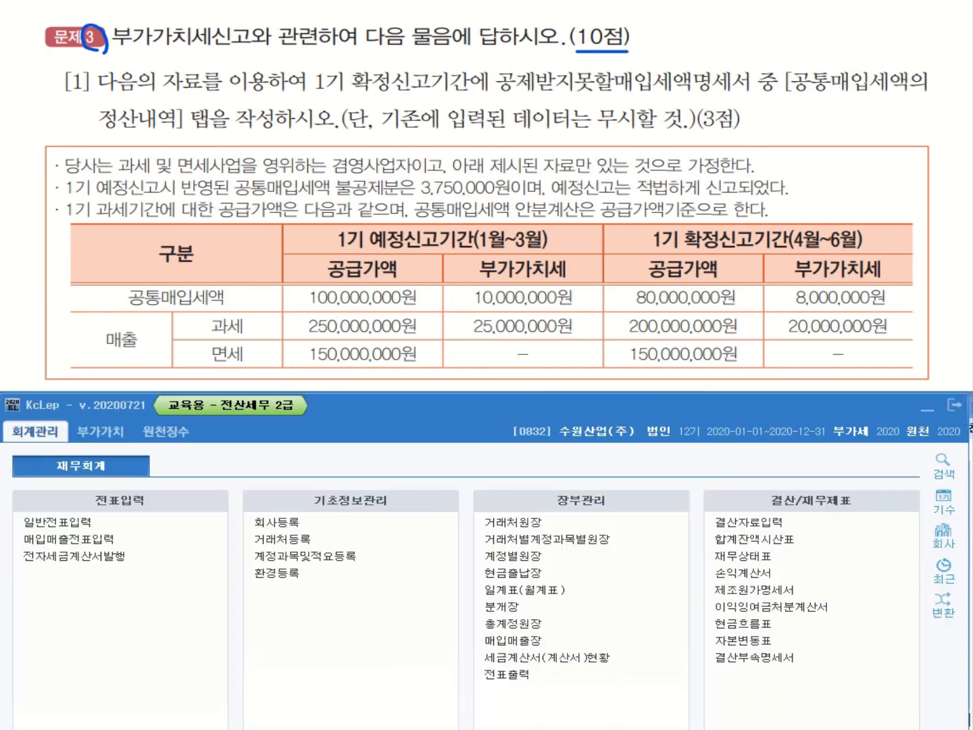
key(Escape)
click(103, 430)
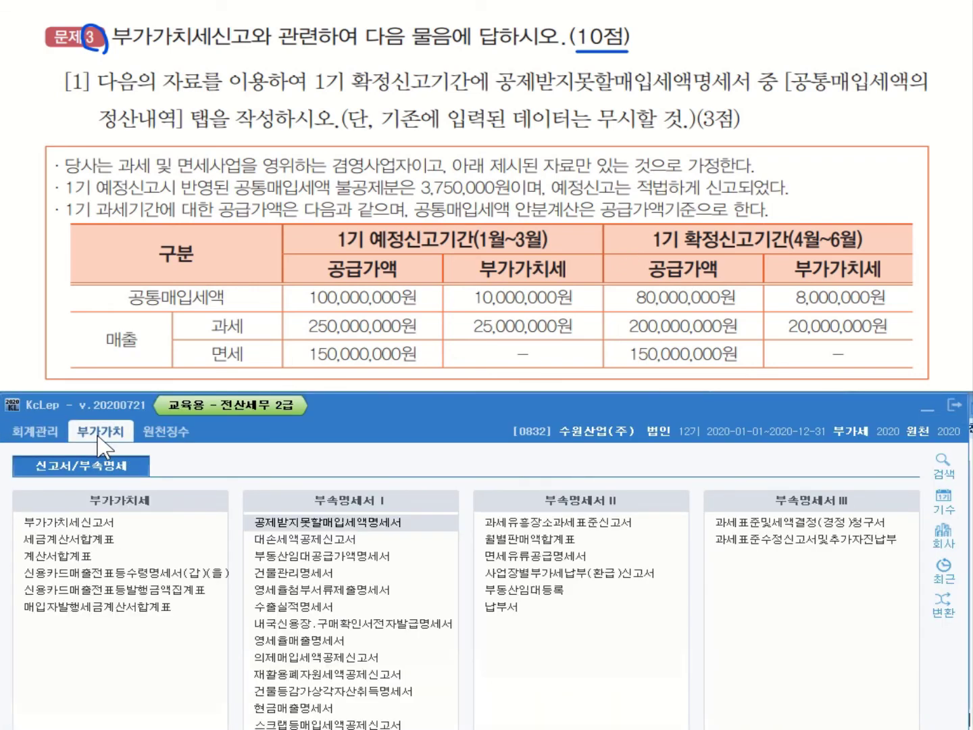
click(42, 465)
Mark 1기 확정신고기간 in question [1] with the note 4–6, and underline 세액명세서 and 정산내역.
drag(313, 98, 475, 94)
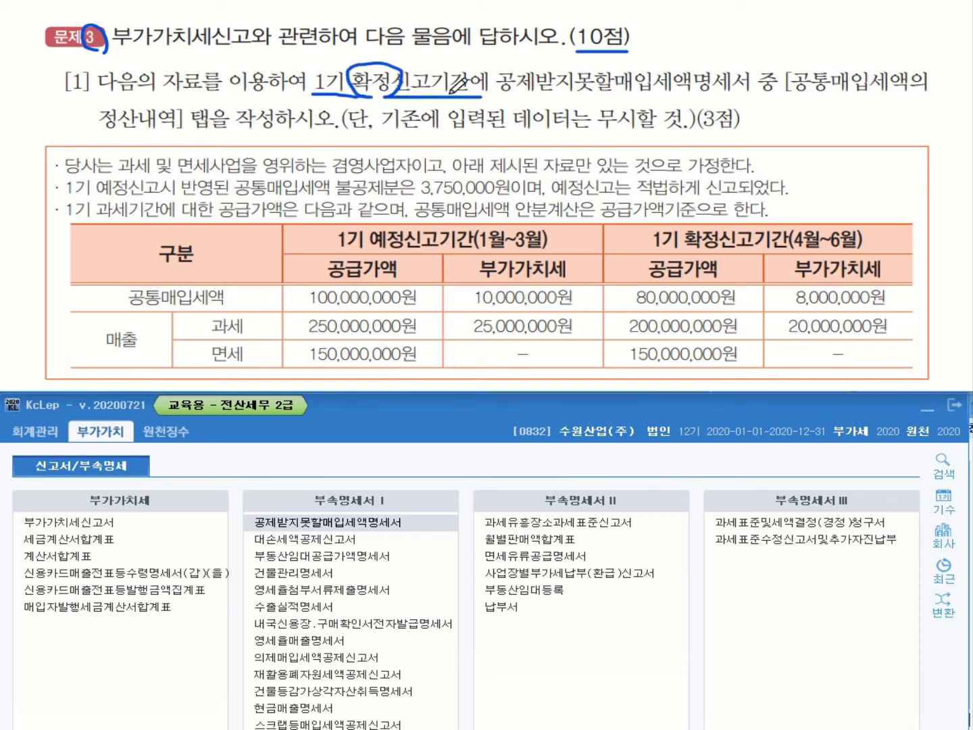
mouse_move(404, 95)
mouse_down()
mouse_move(420, 58)
mouse_move(435, 48)
mouse_move(436, 60)
mouse_move(465, 66)
mouse_move(466, 51)
mouse_move(466, 64)
mouse_move(529, 46)
mouse_move(533, 66)
mouse_move(524, 60)
mouse_up()
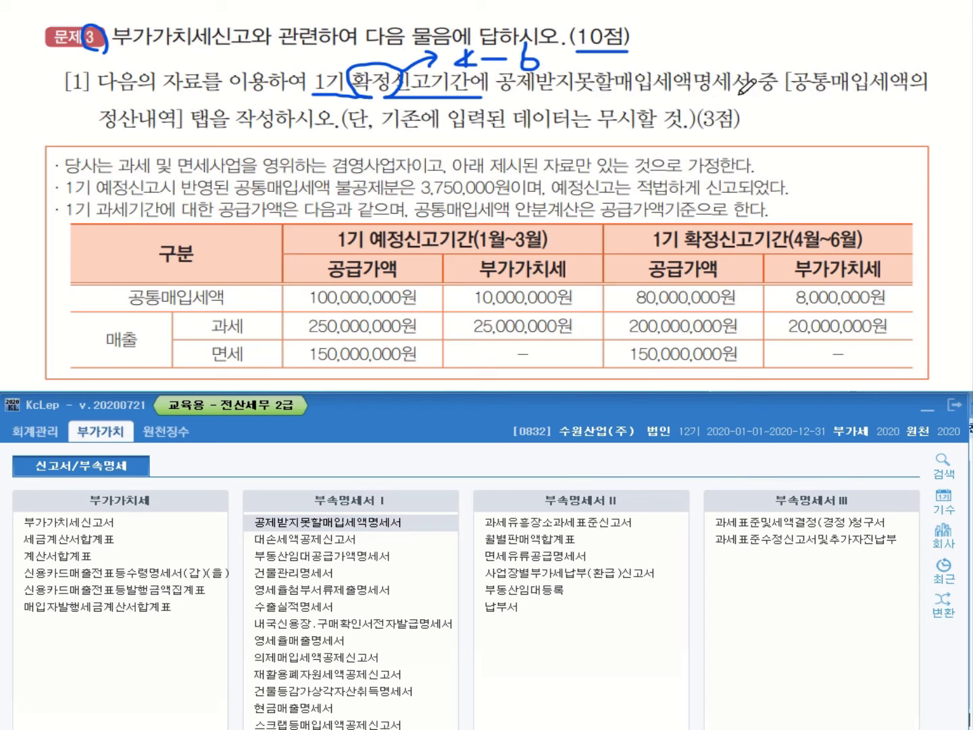
drag(740, 95, 654, 96)
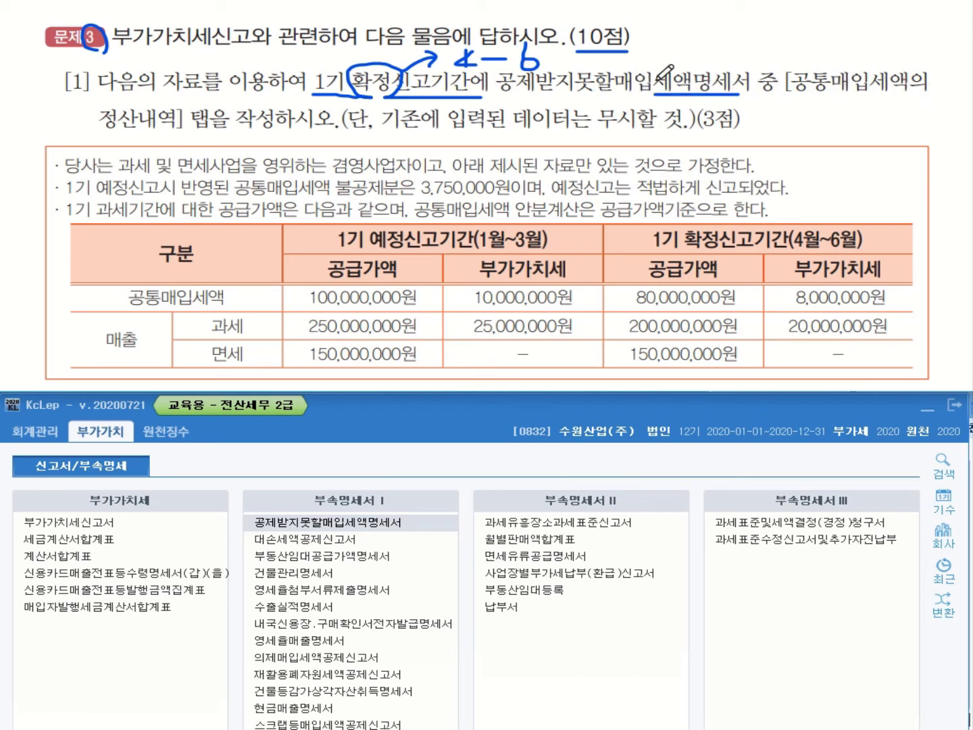
drag(116, 132, 136, 132)
Underline 겸영, the 3,750,000원 불공제분, 신고 and 공급가액기준으로 한다, plus the 공통매입세액 부가가치세 amounts 10,000,000원 and 8,000,000원.
drag(336, 181, 364, 178)
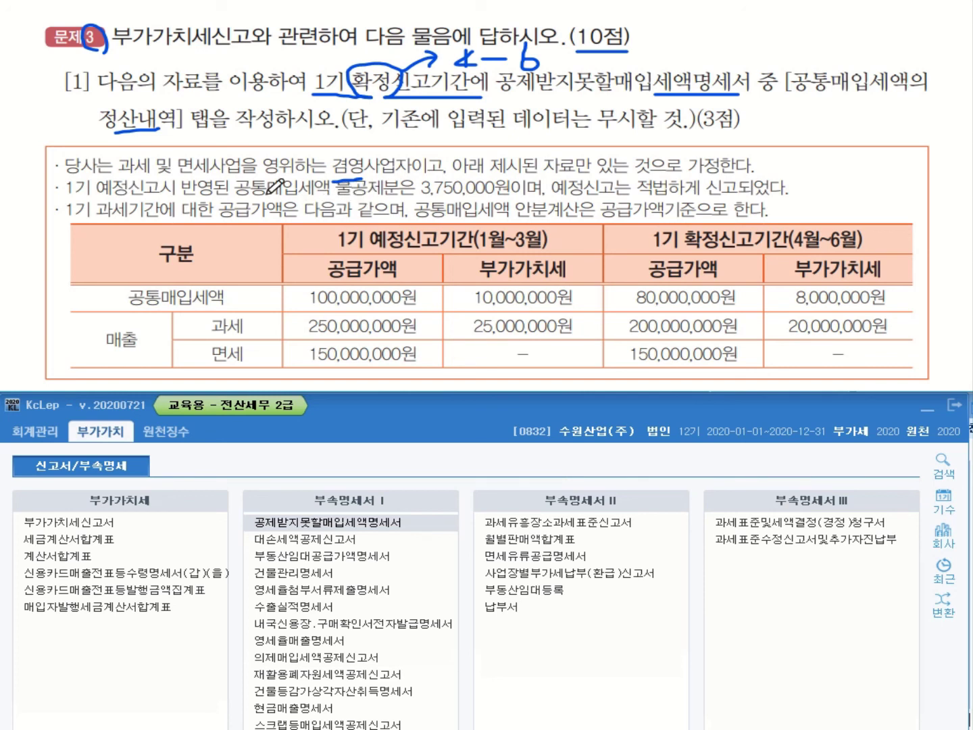
drag(234, 201, 534, 198)
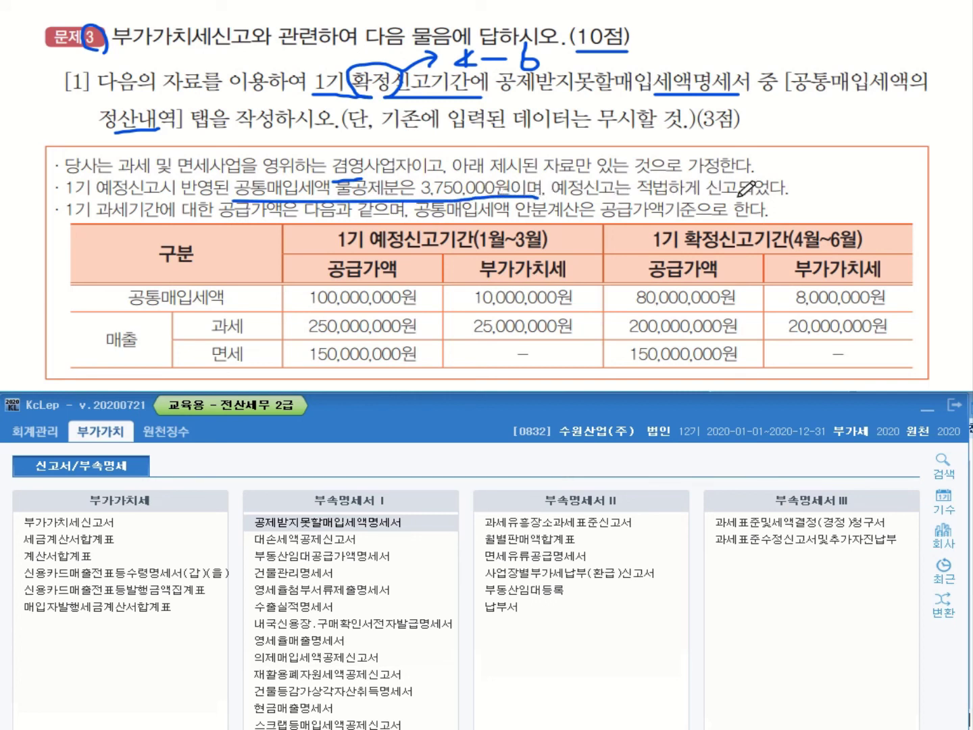
drag(708, 197, 739, 196)
click(604, 220)
drag(614, 221, 772, 221)
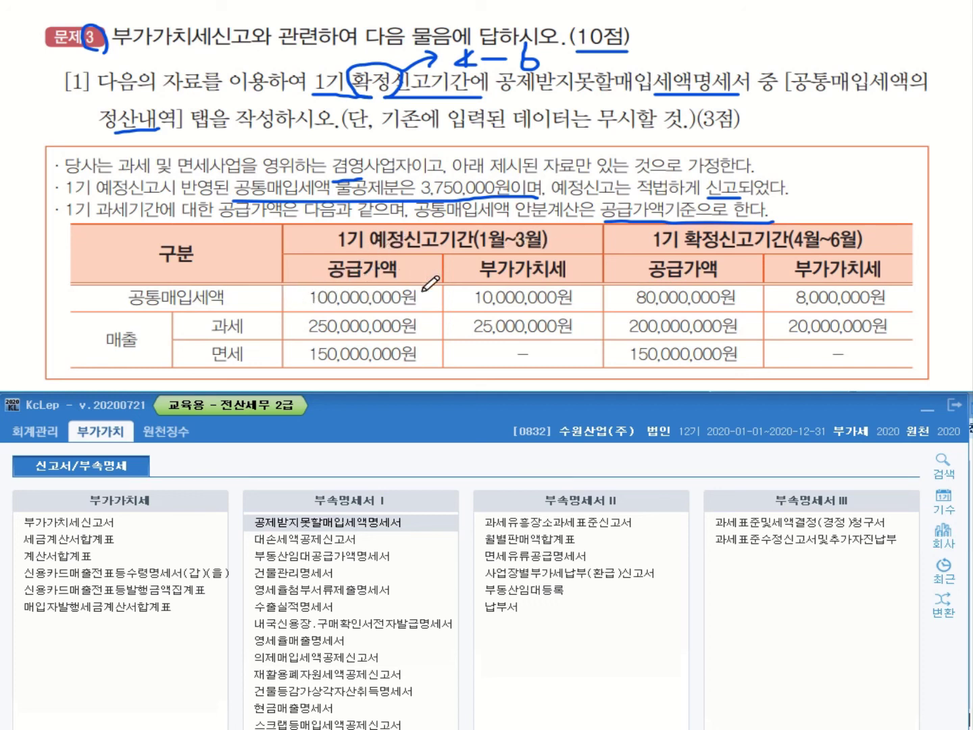
drag(468, 307, 574, 308)
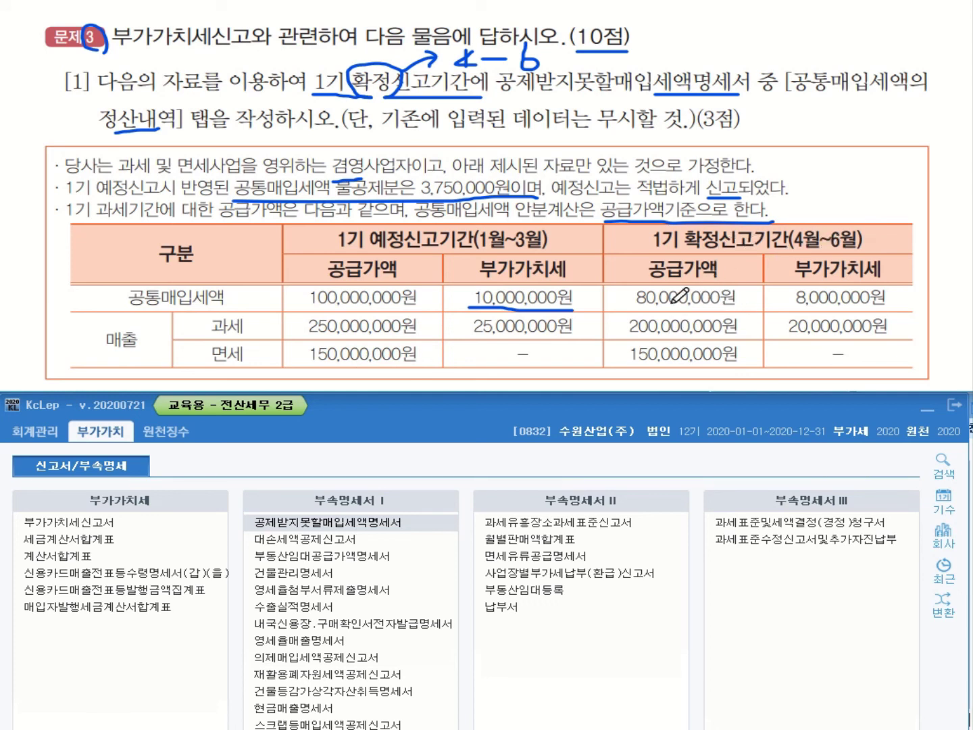
drag(794, 309, 889, 310)
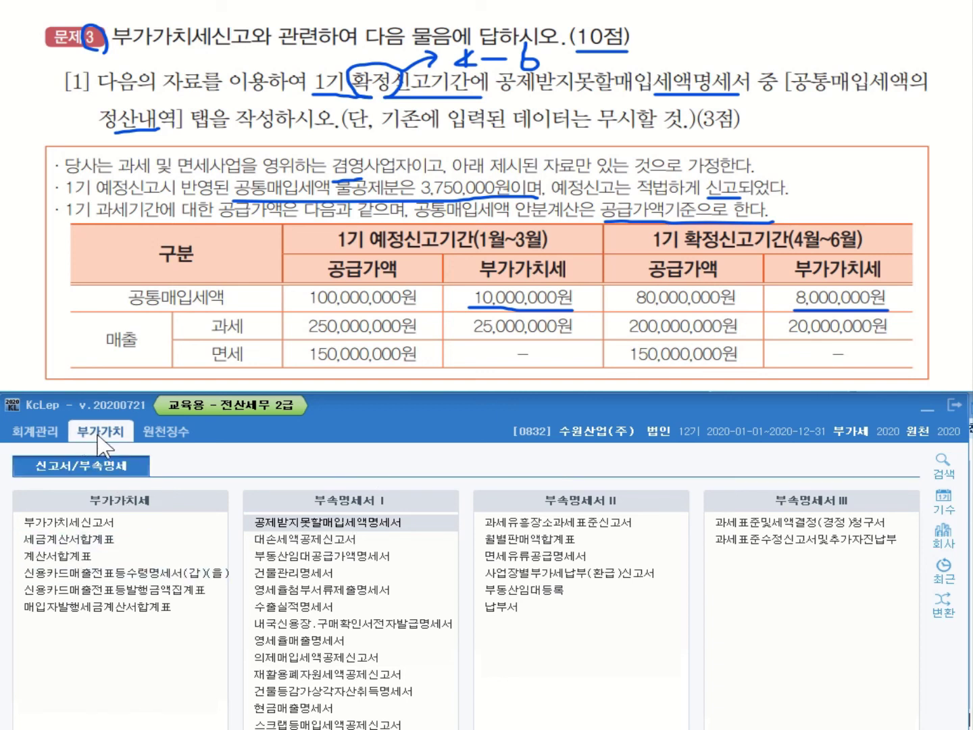
Open the 공제받지못할매입세액명세서 form and show its 공통매입세액의정산내역 section.
click(386, 520)
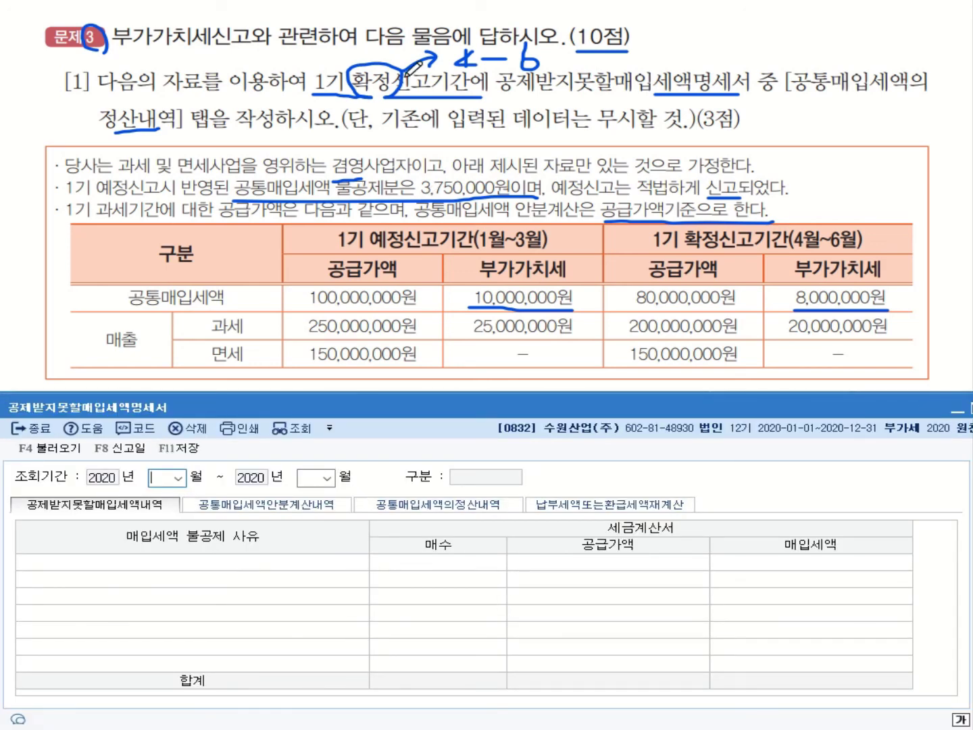
click(174, 477)
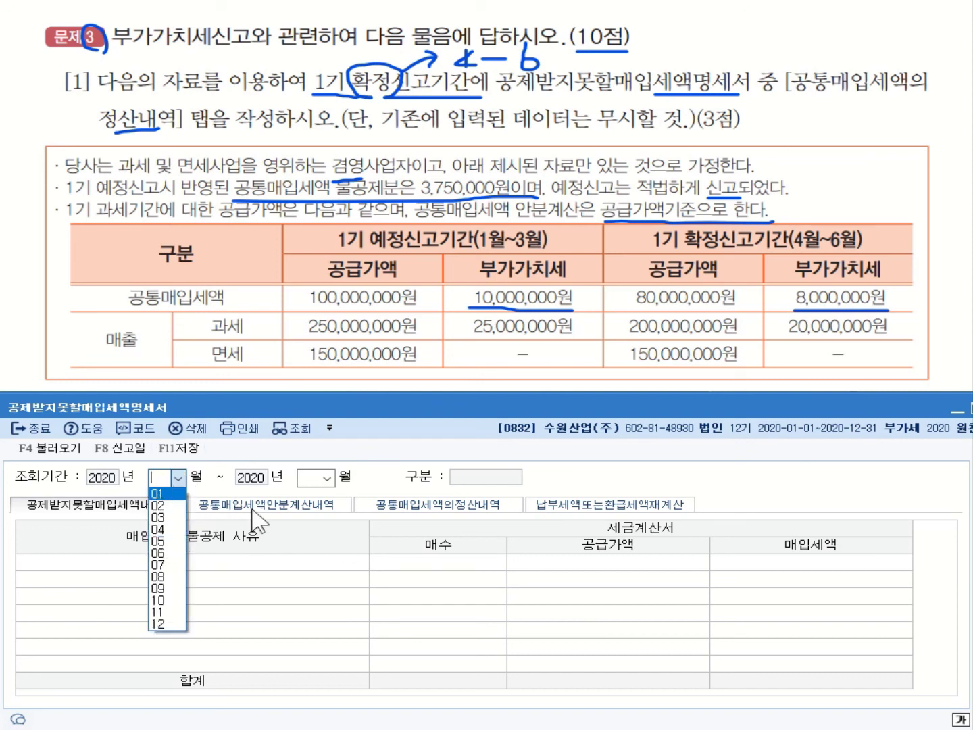
click(454, 510)
click(454, 508)
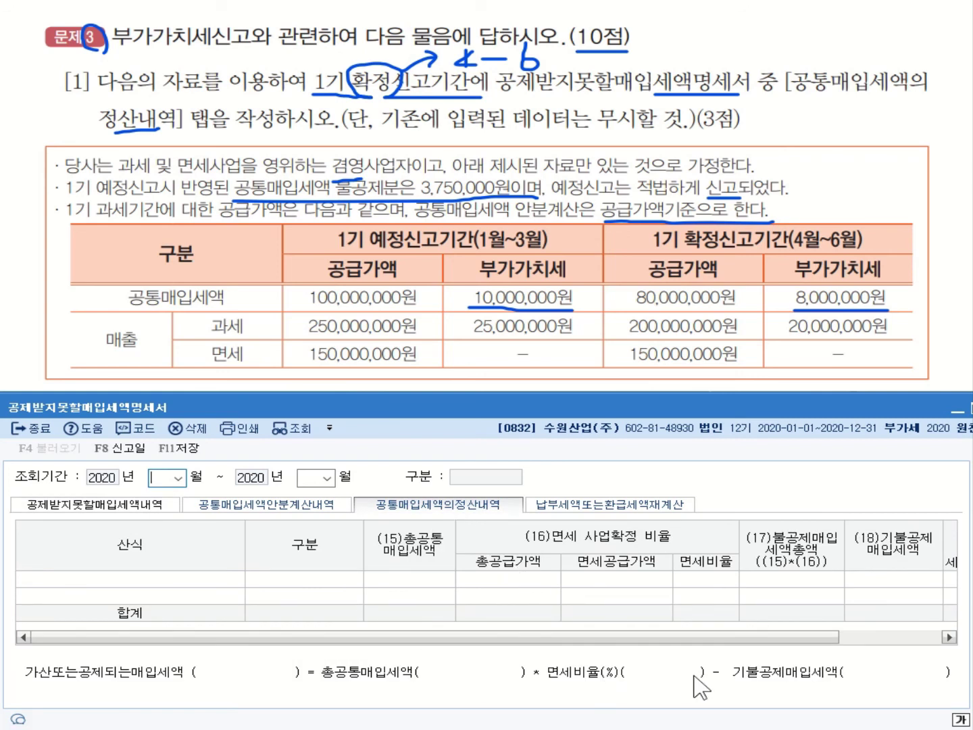
Set the 조회기간 of the 공통매입세액의정산내역 to 04월 through 06월 of 2020.
click(178, 476)
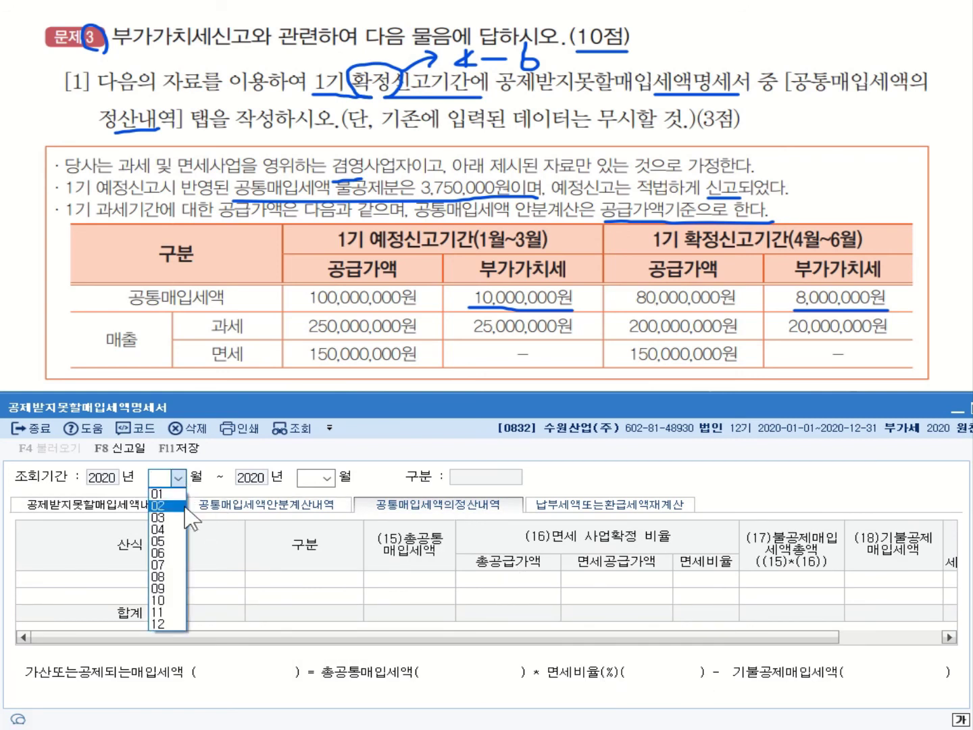
click(166, 529)
click(327, 477)
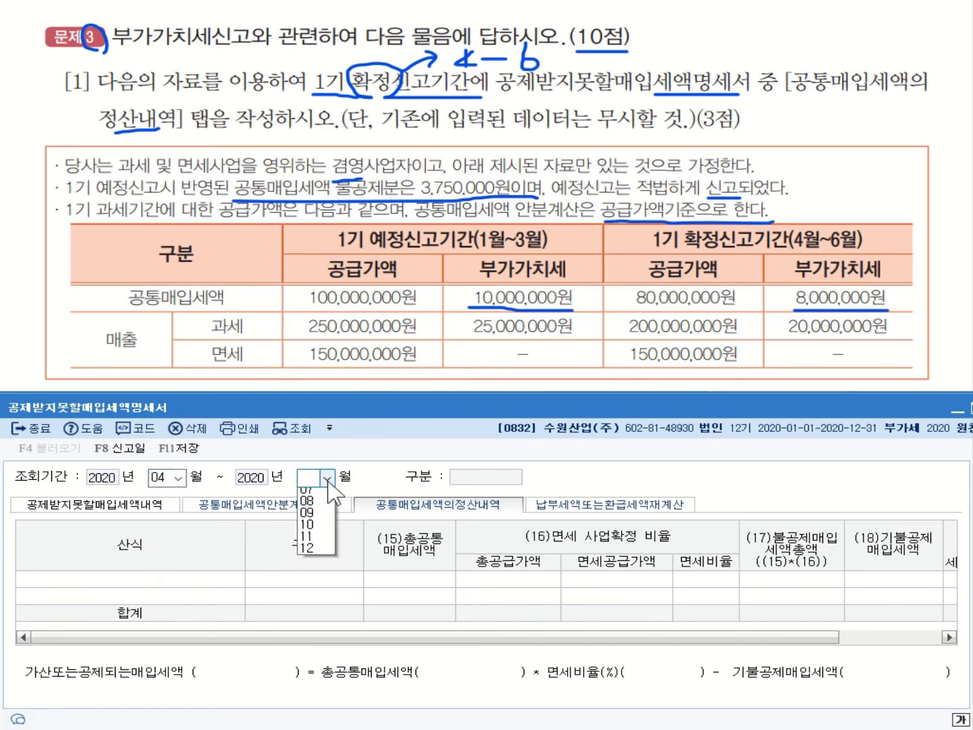
click(313, 552)
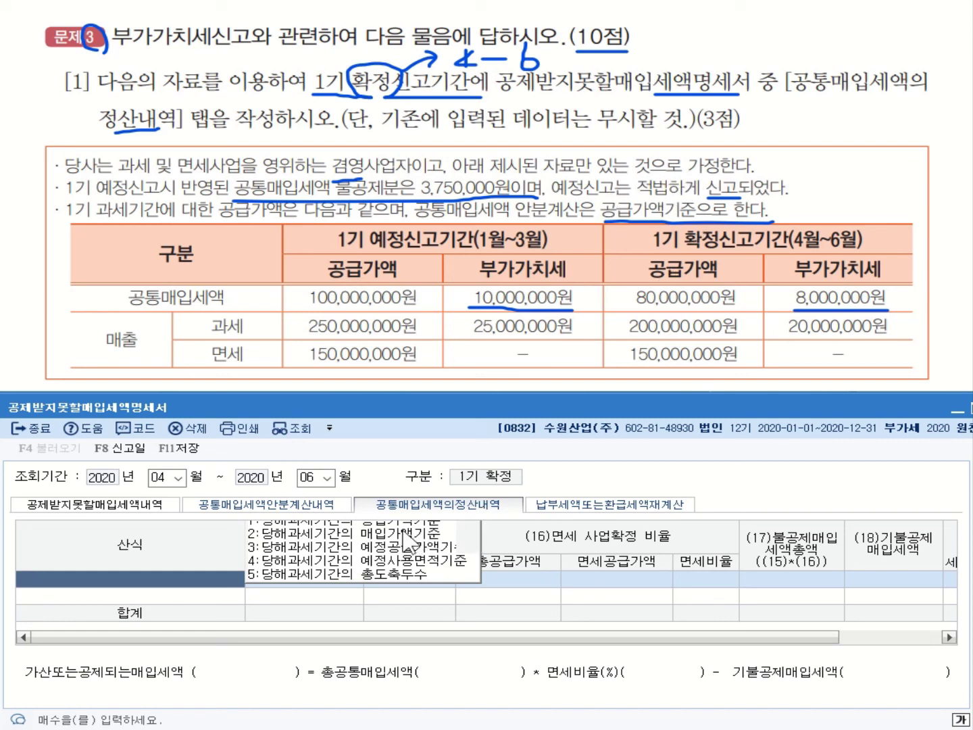
Add a line with 산식 1 (당해과세기간의 공급가액기준) without loading voucher data, and set 총공통매입세액 to 18,000,000.
key(1)
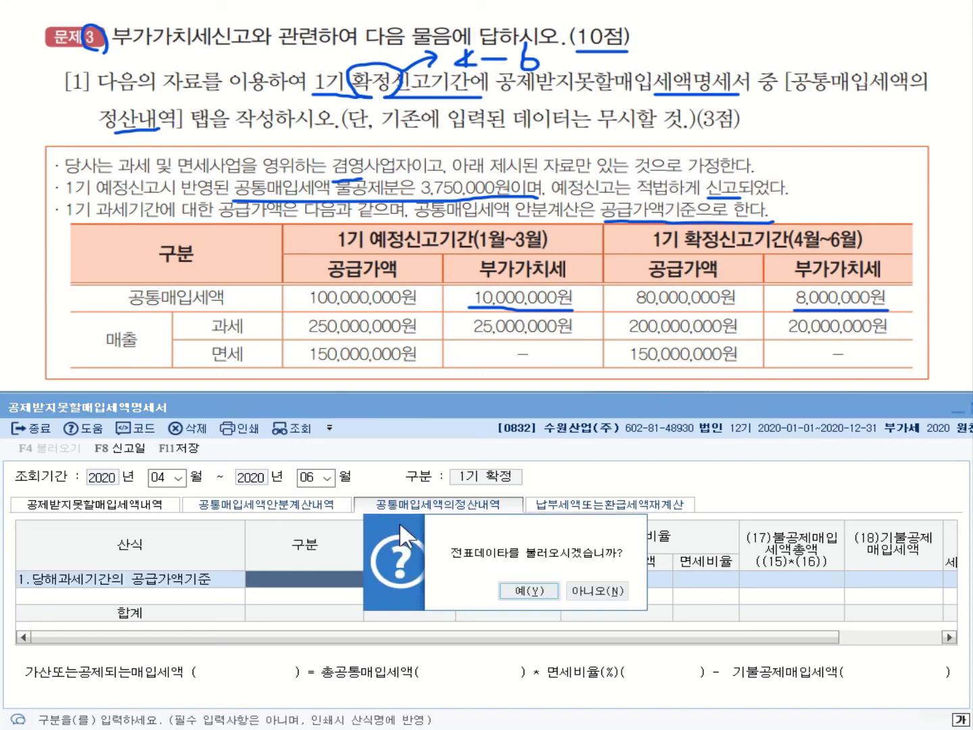
click(592, 592)
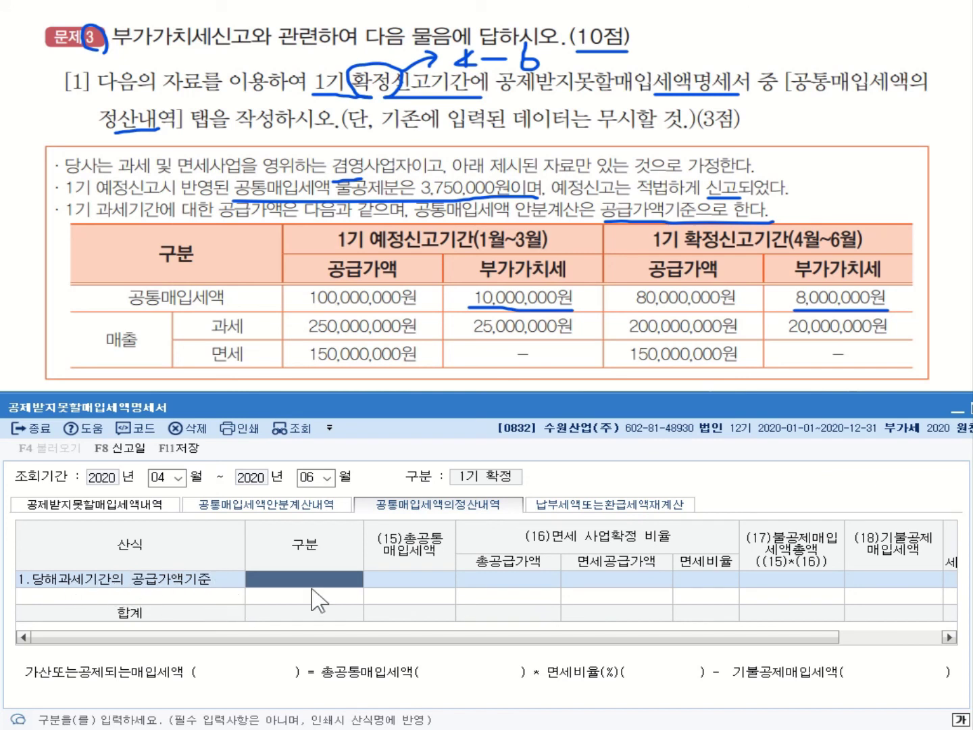
click(418, 579)
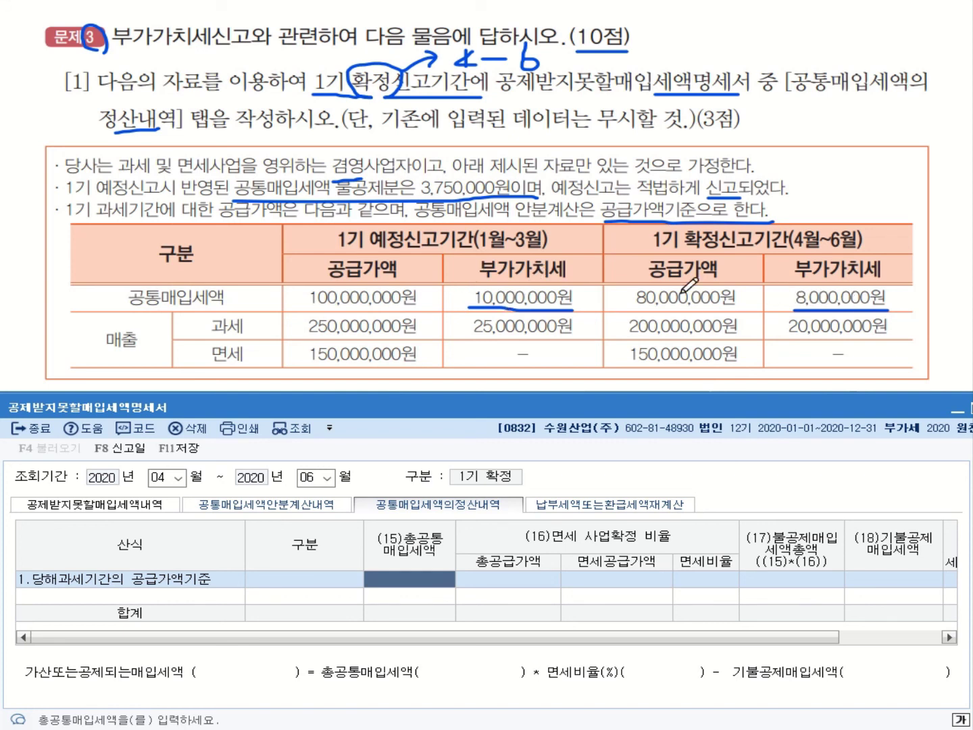
text(18,000,000)
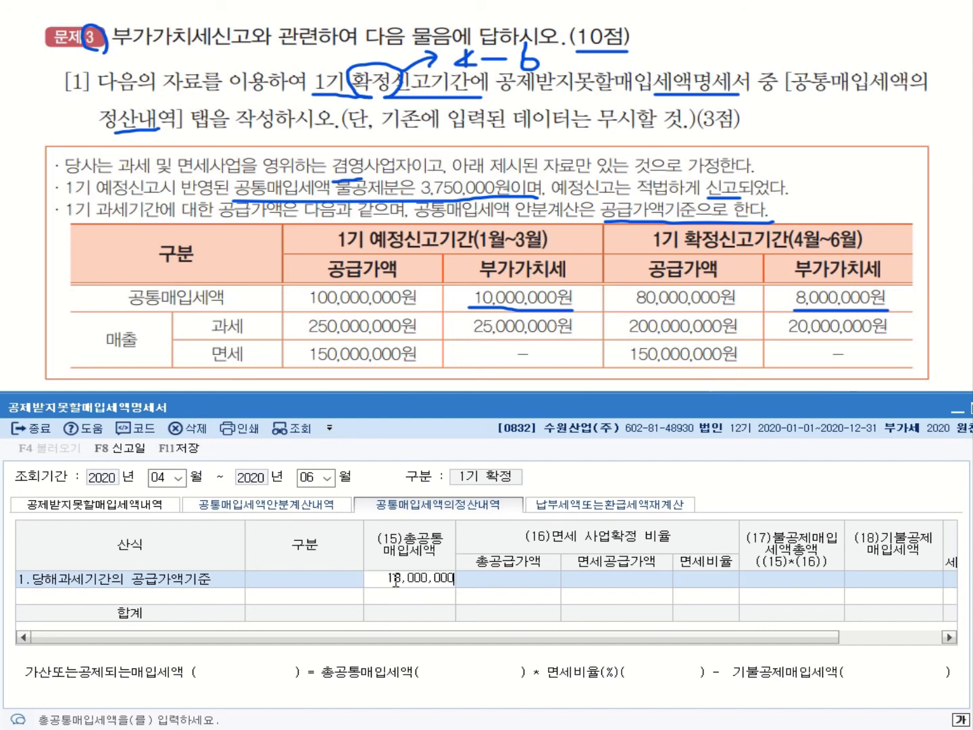
key(Return)
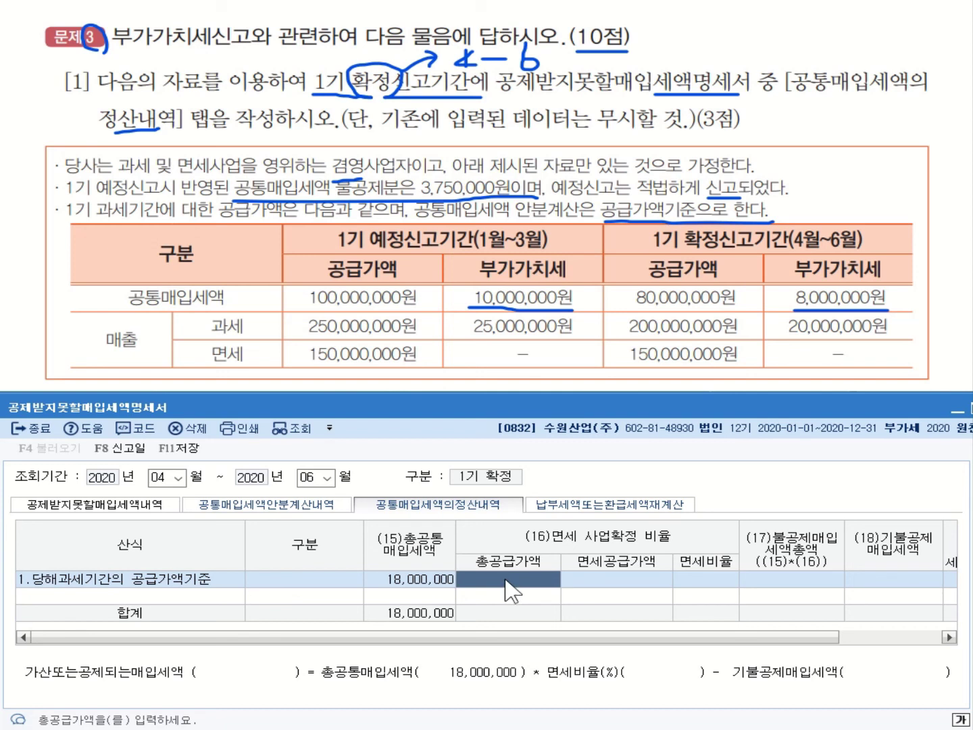
Set the line's 총공급가액 to 750,000,000 and its 면세공급가액 to 300,000,000.
text(750,000,000.00)
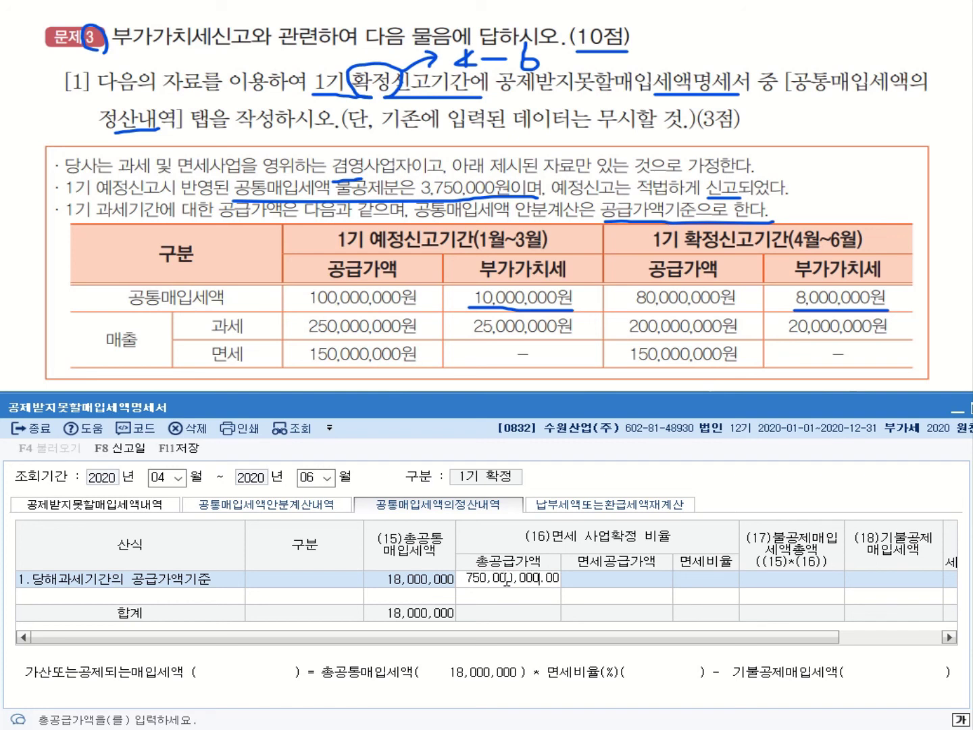
key(Return)
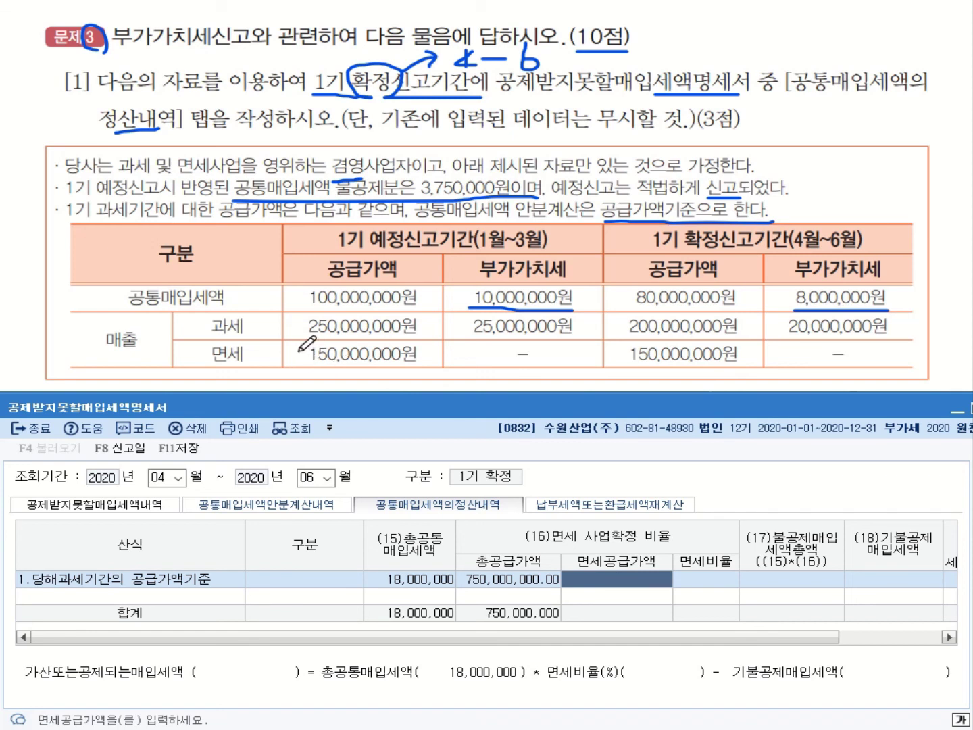
click(648, 580)
text(300,000,000.00)
key(Return)
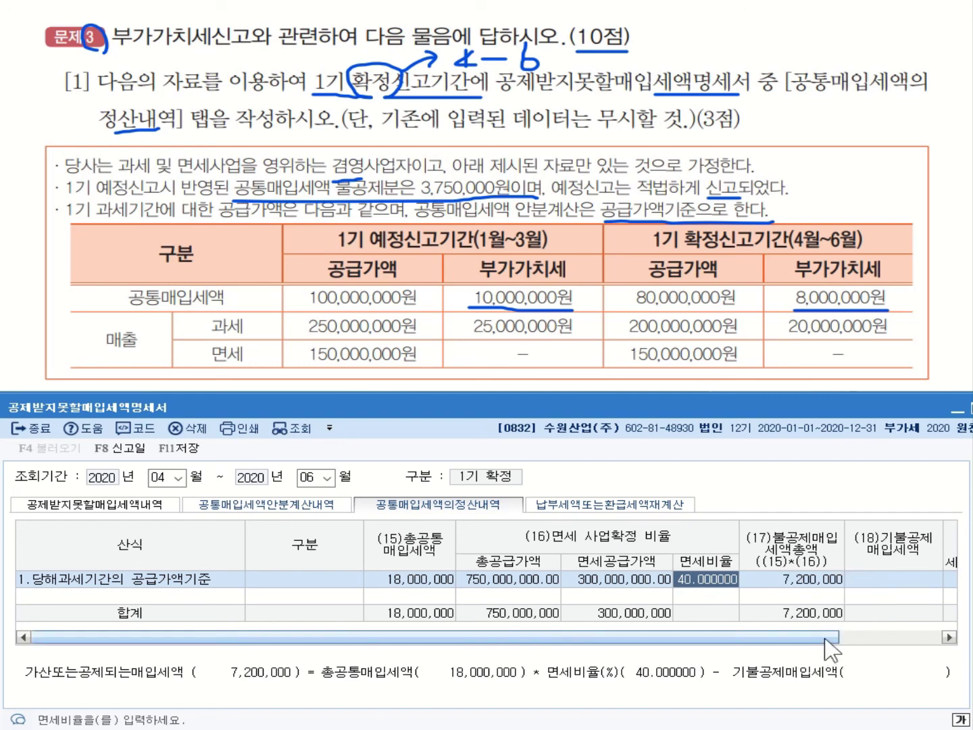
Set the line's 기불공제매입세액 to 3,750,000 and save the 공제받지못할매입세액명세서.
click(949, 636)
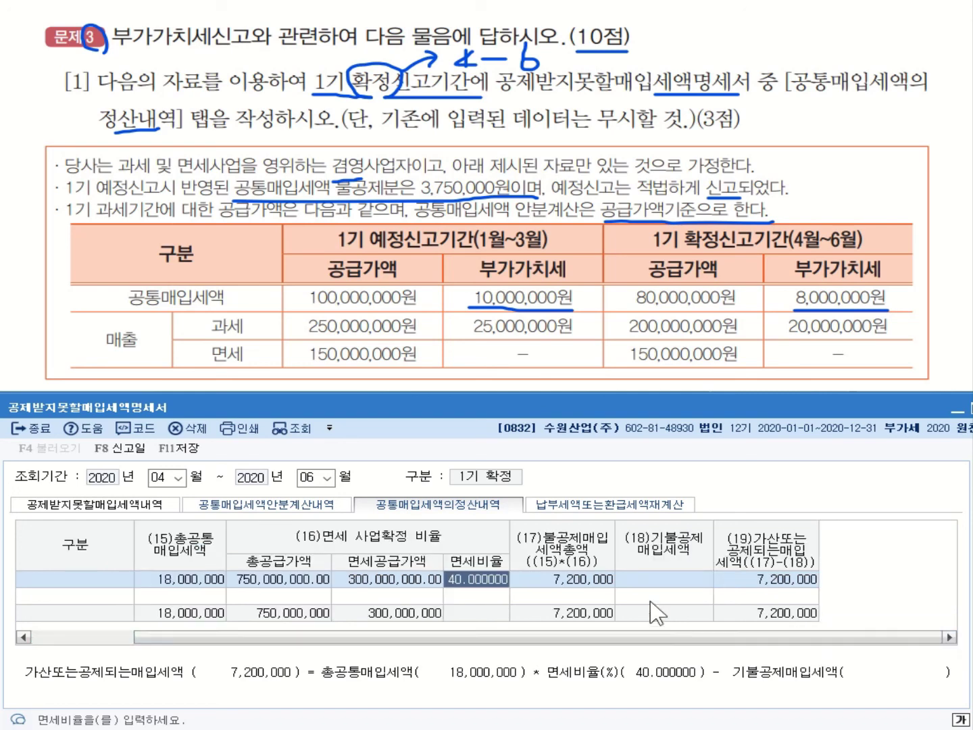
click(649, 582)
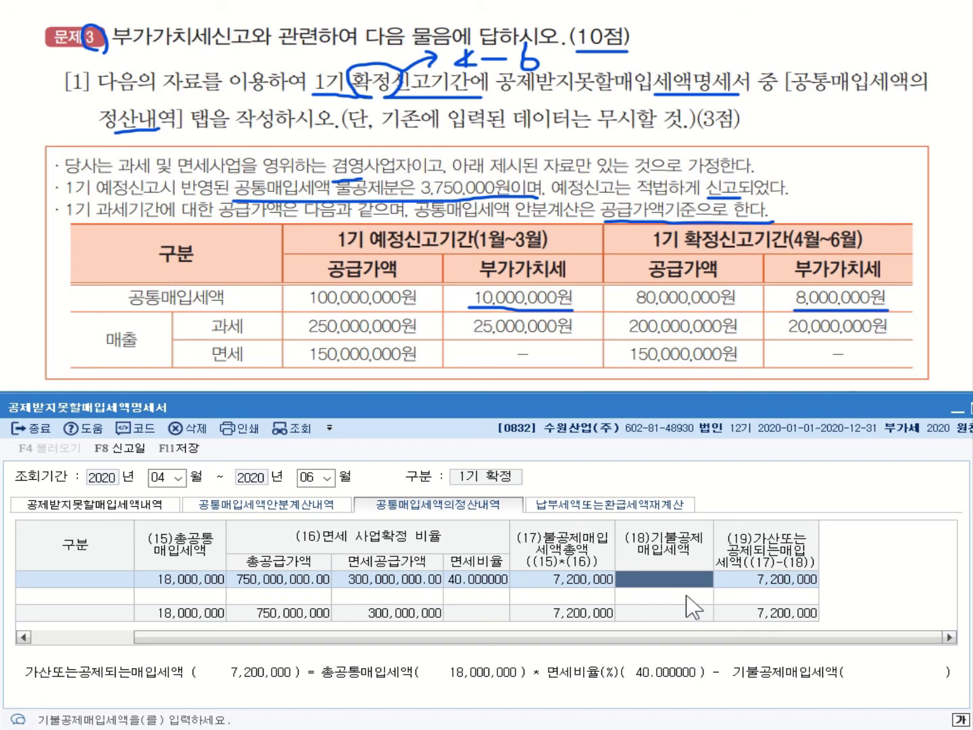
text(3750000)
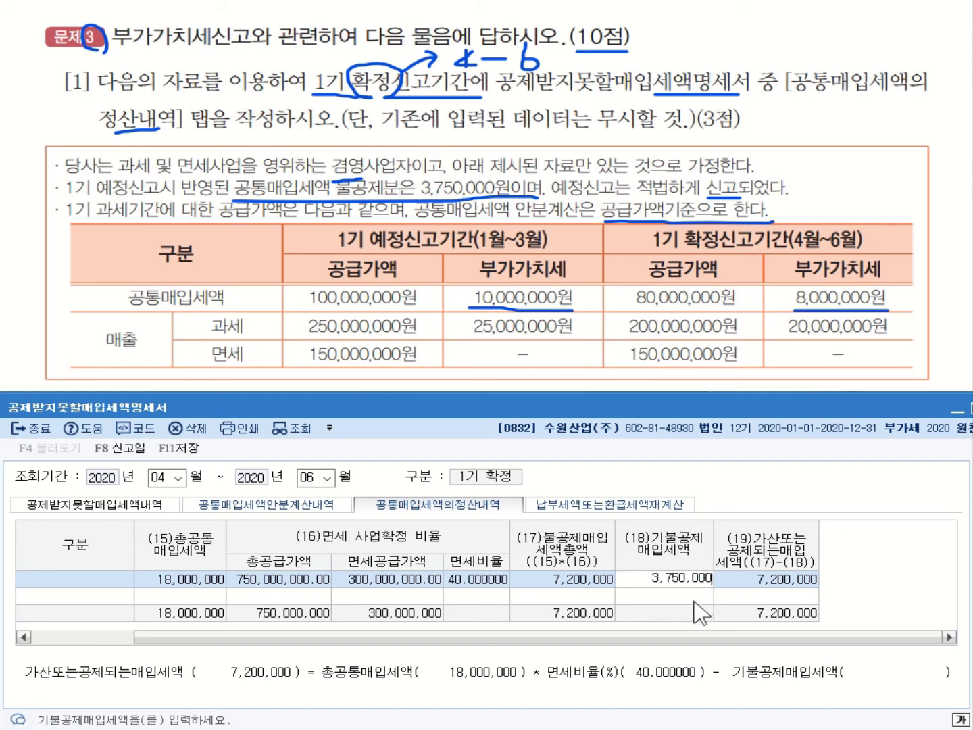
key(Return)
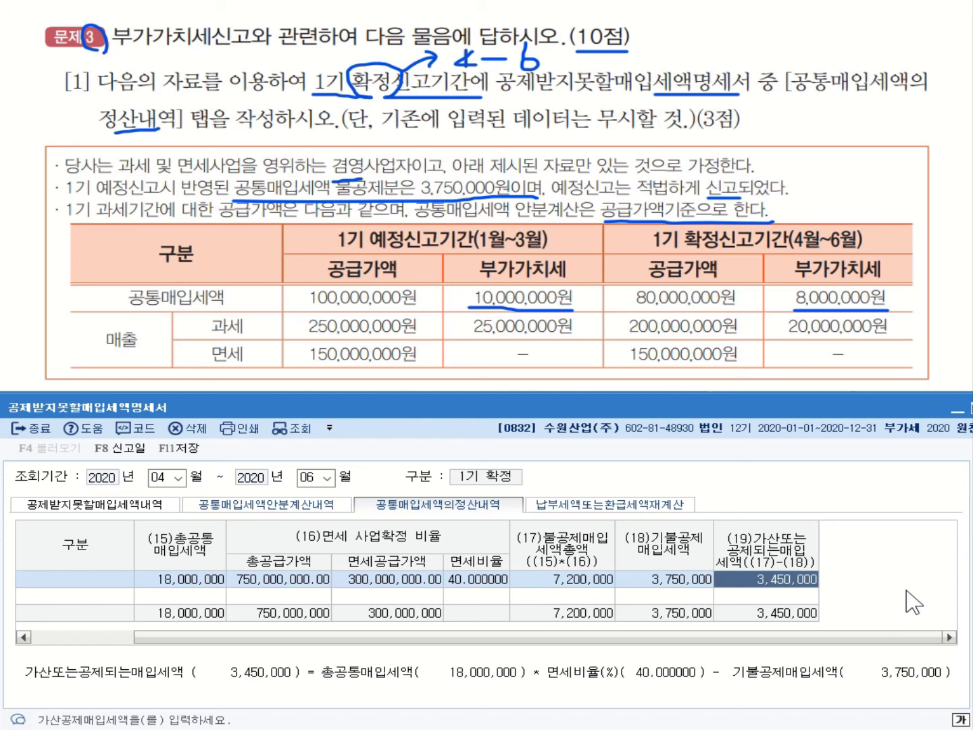
click(174, 451)
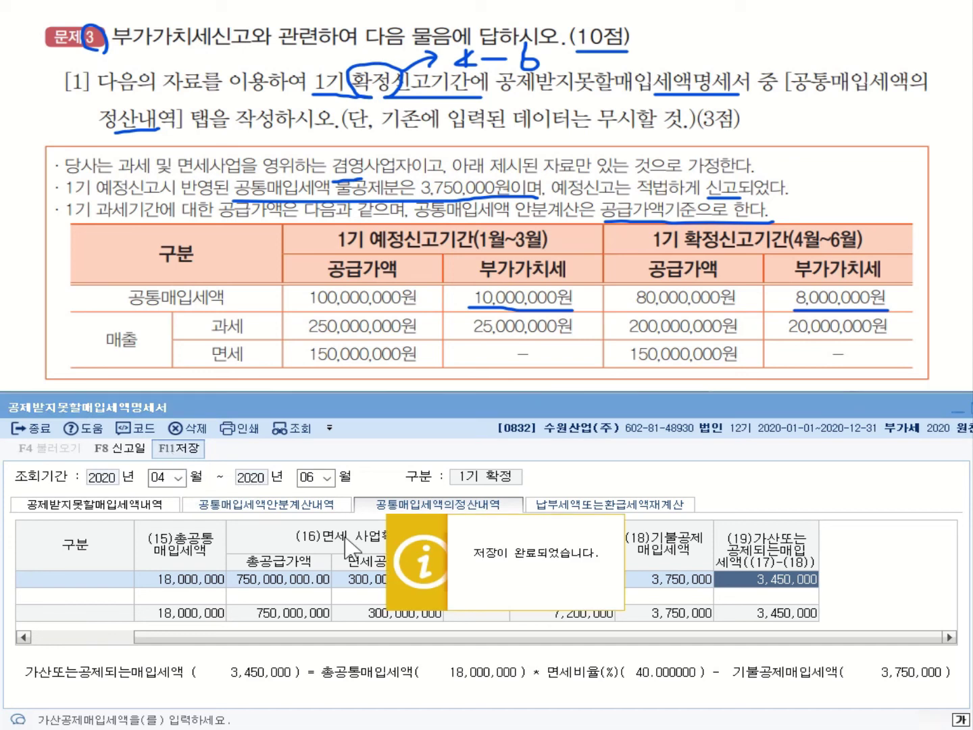